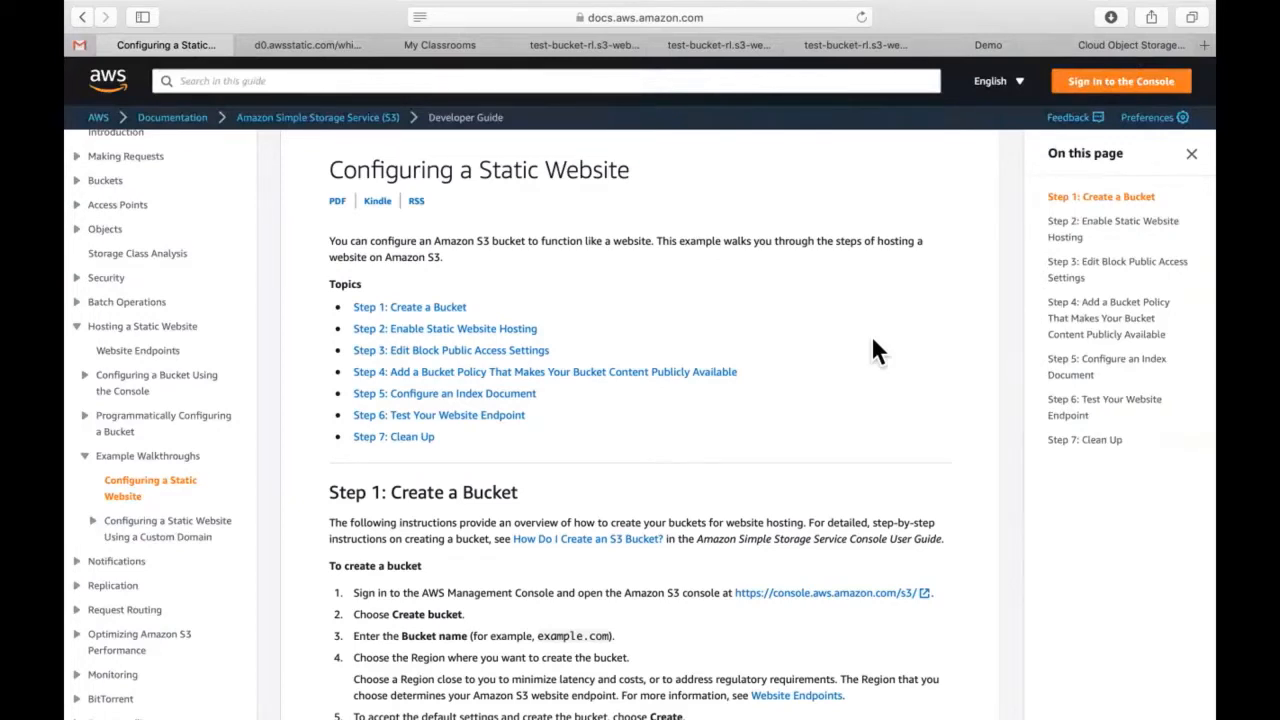
Review the S3 static website walkthrough topics, the AWS Educate classrooms page and the static website hosting whitepaper.
scroll(873, 345, "down", 1)
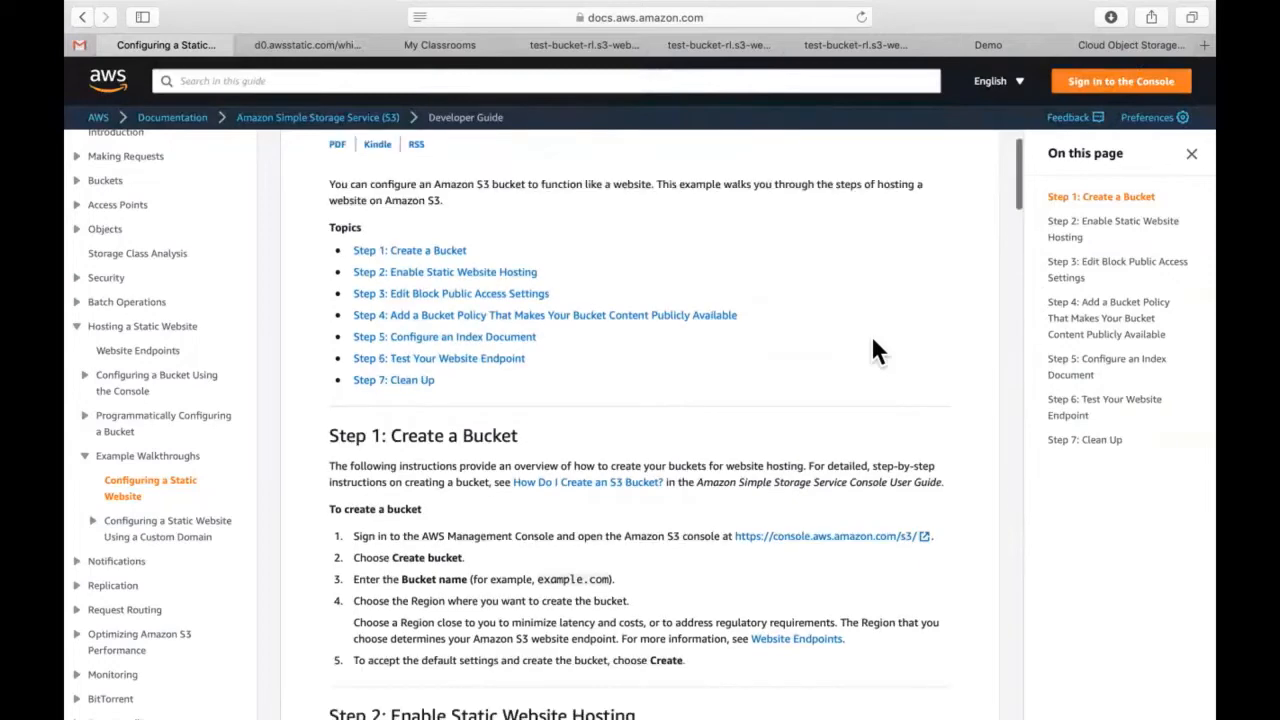
scroll(871, 349, "up", 1)
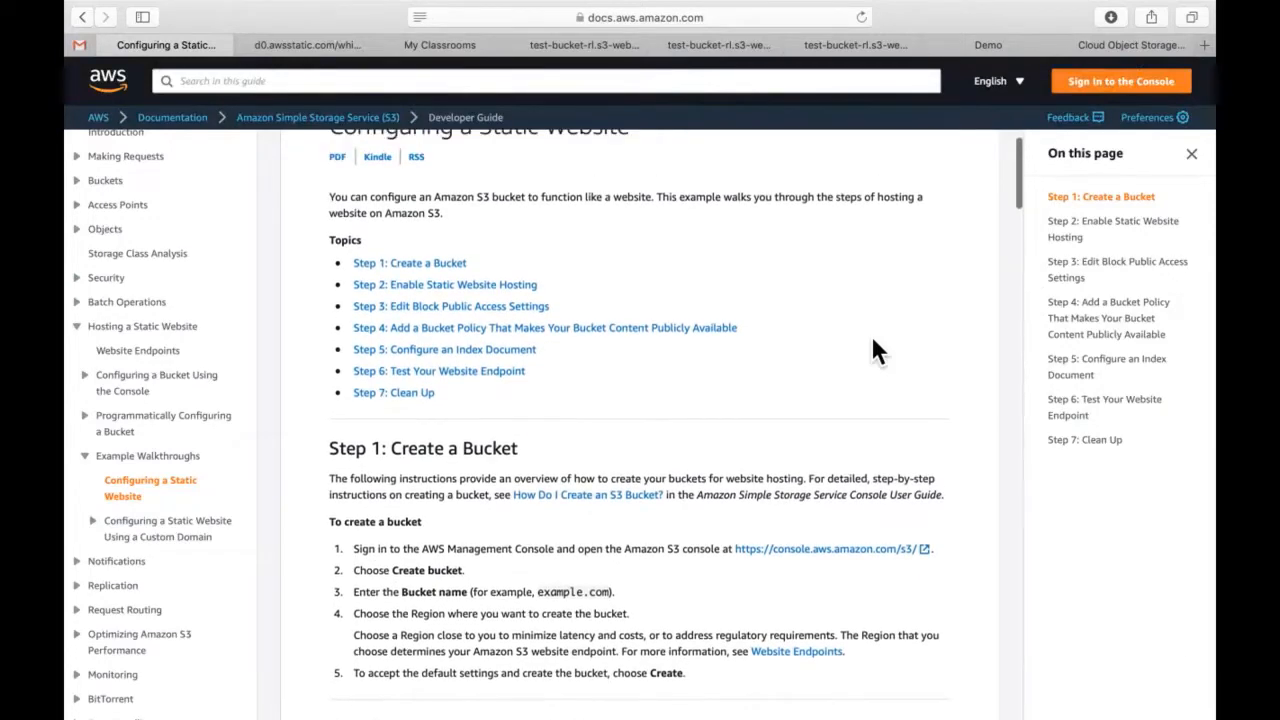
scroll(565, 368, "up", 1)
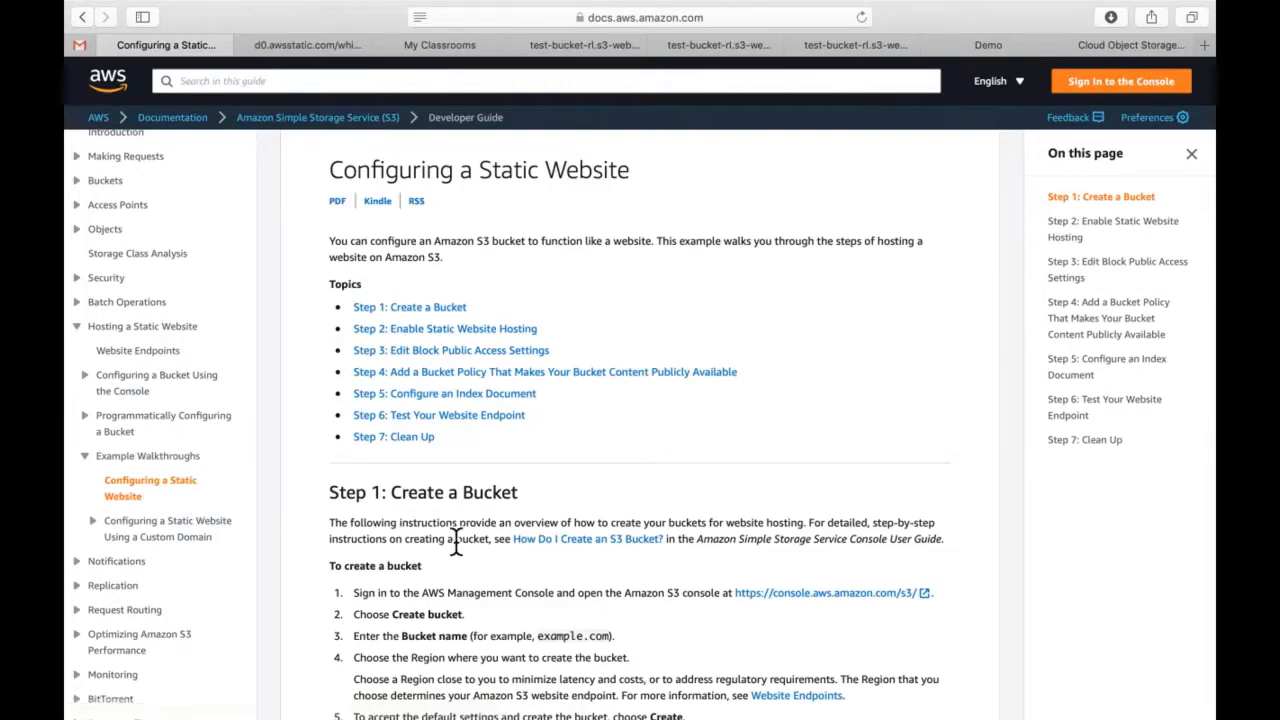
scroll(457, 532, "down", 3)
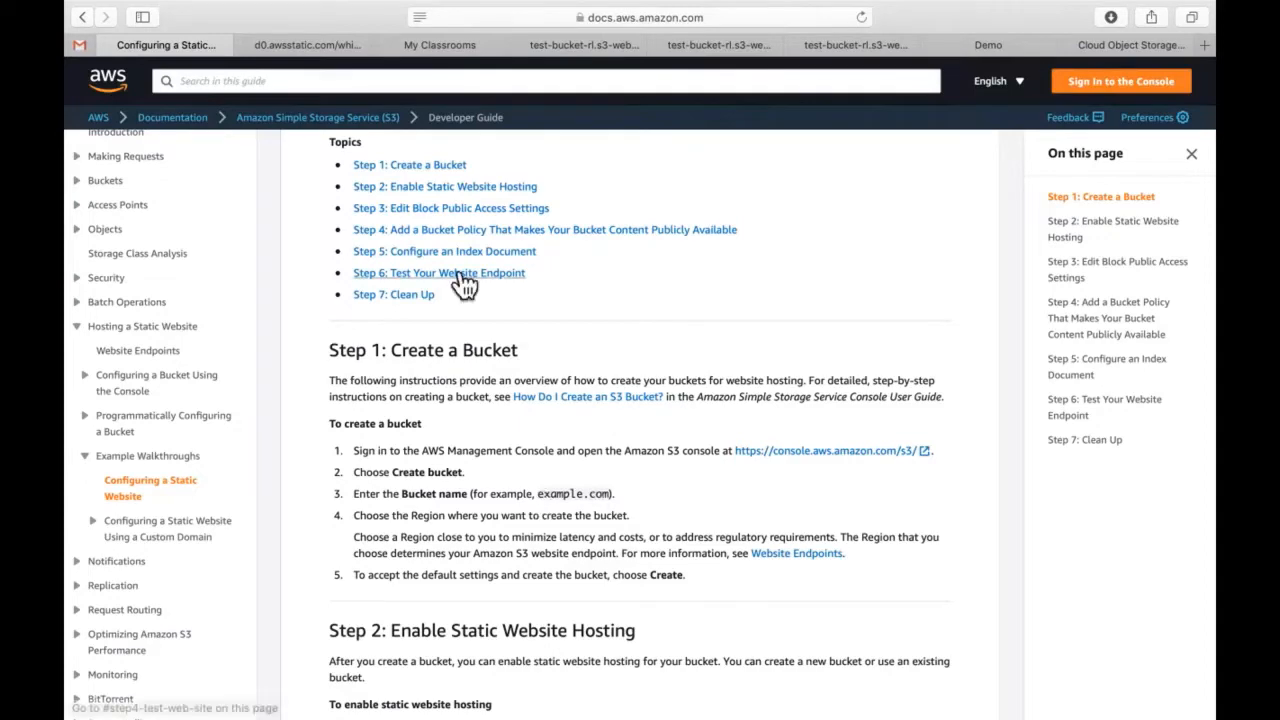
left_click(418, 52)
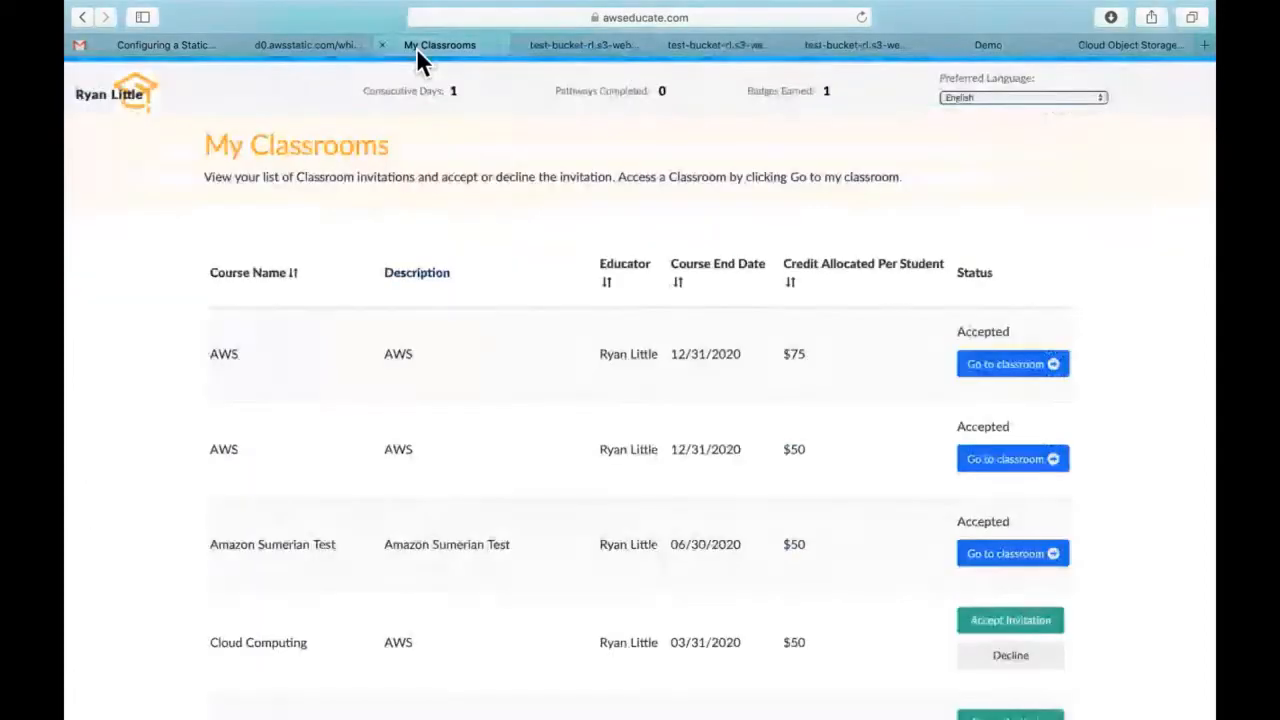
scroll(533, 395, "up", 2)
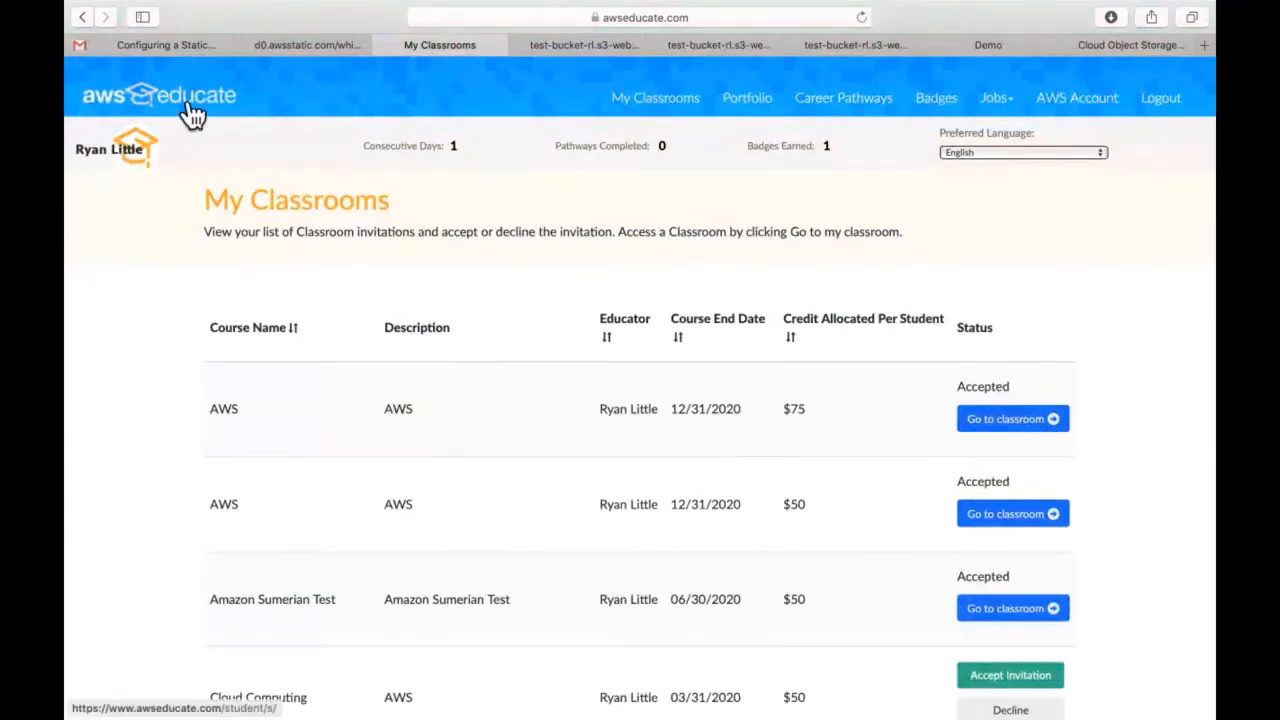
left_click(197, 50)
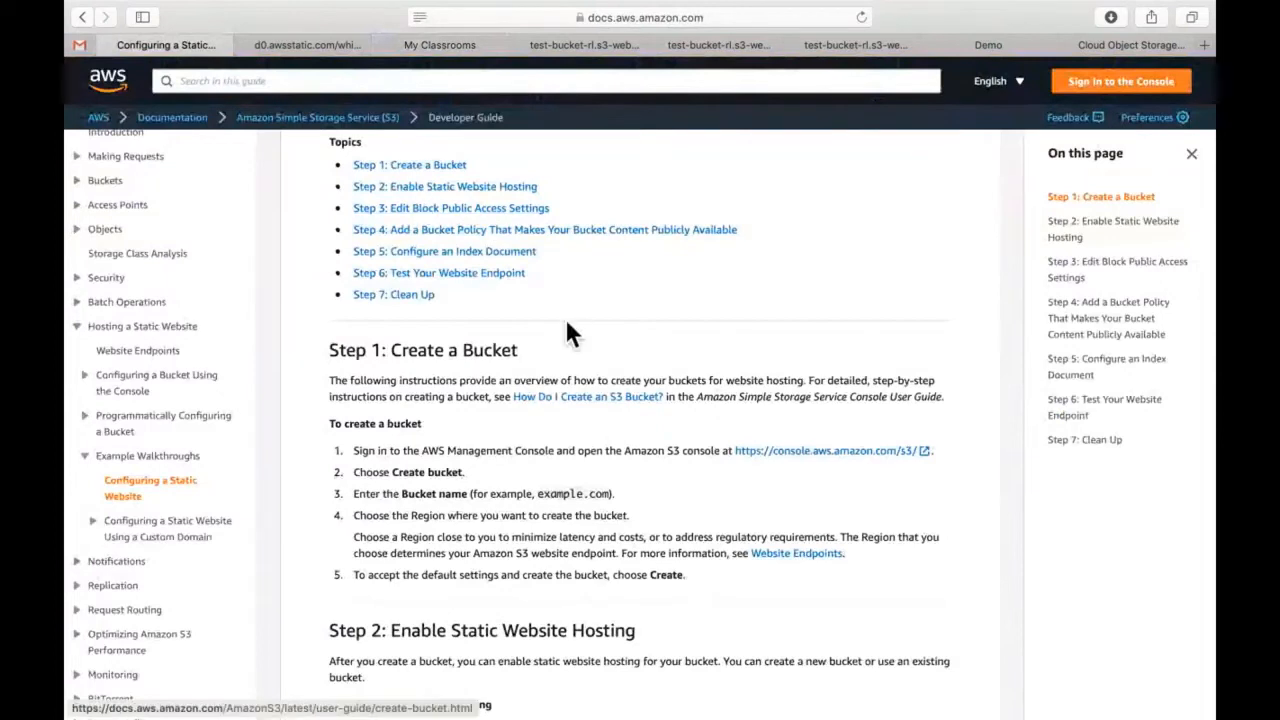
left_click(305, 46)
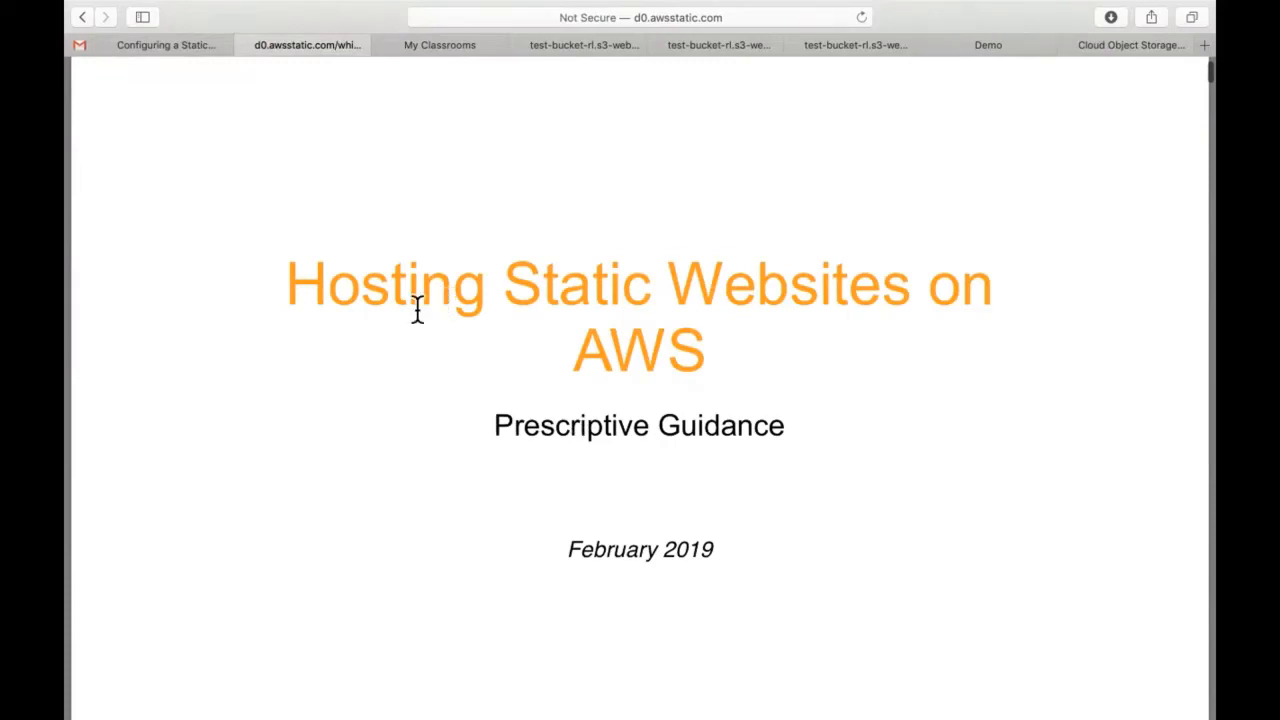
Look over the AWS Educate home page and open the My Classrooms list from there.
left_click(466, 46)
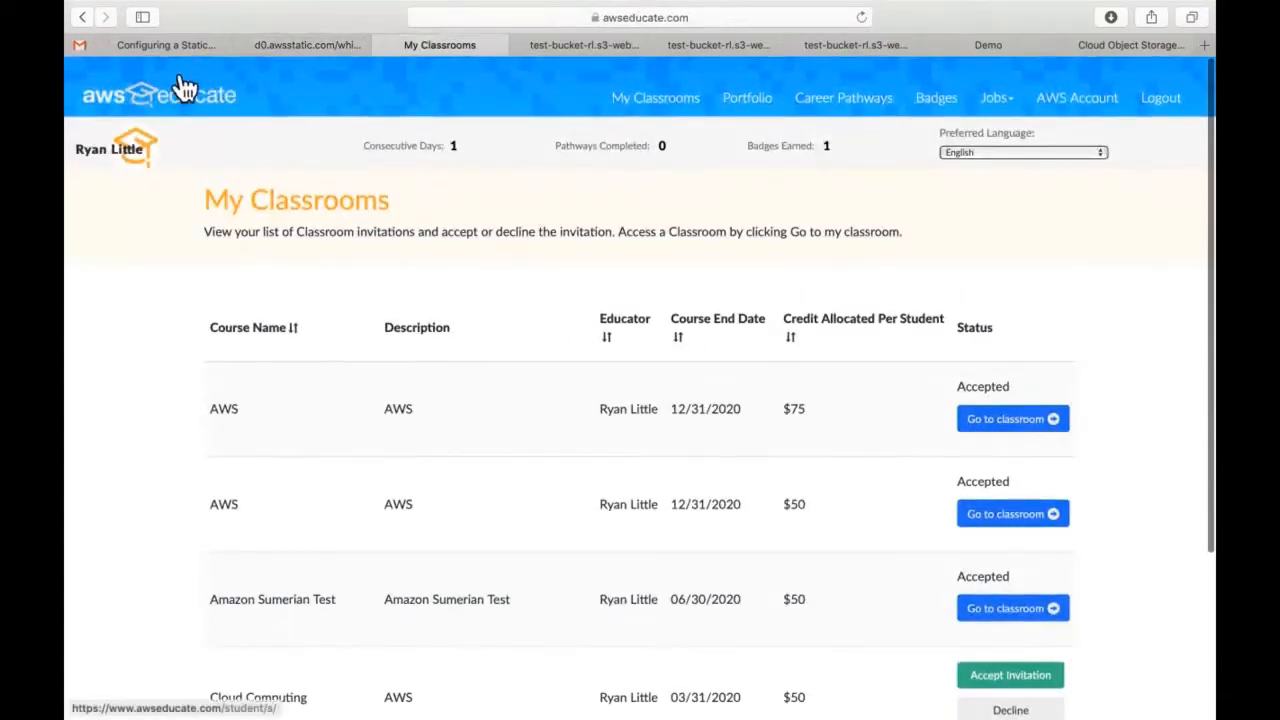
left_click(146, 98)
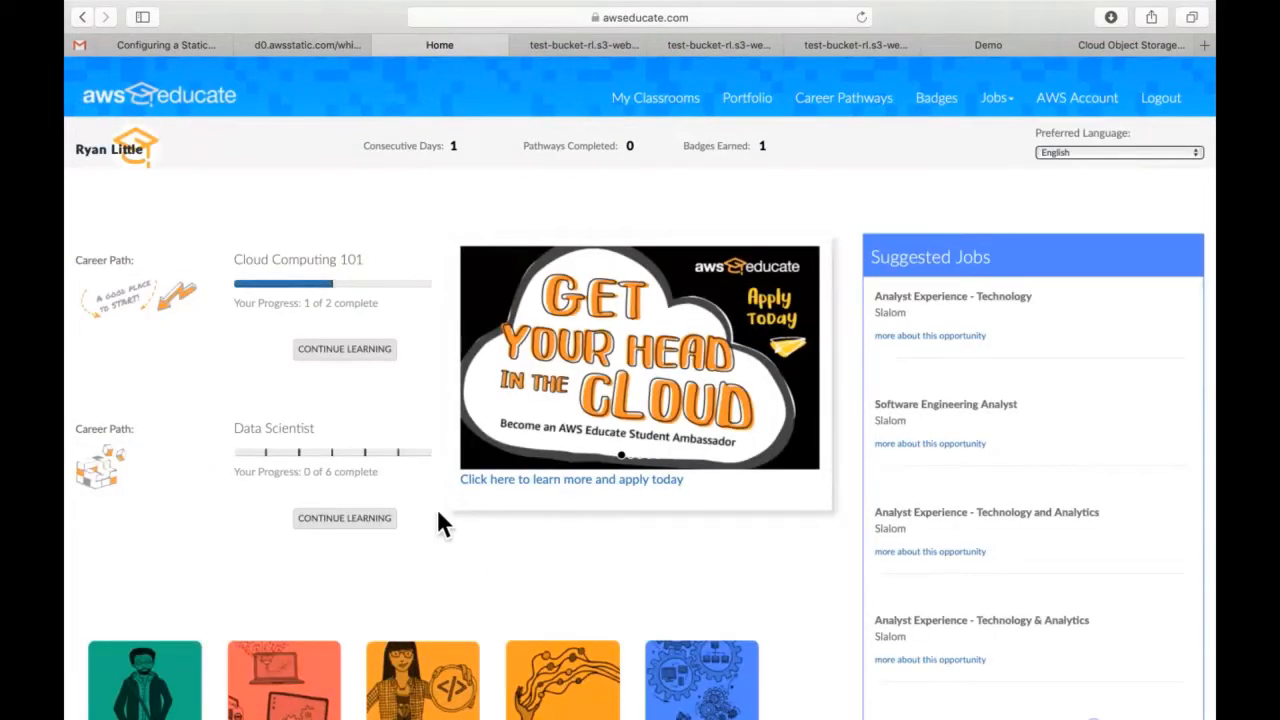
scroll(740, 620, "down", 1)
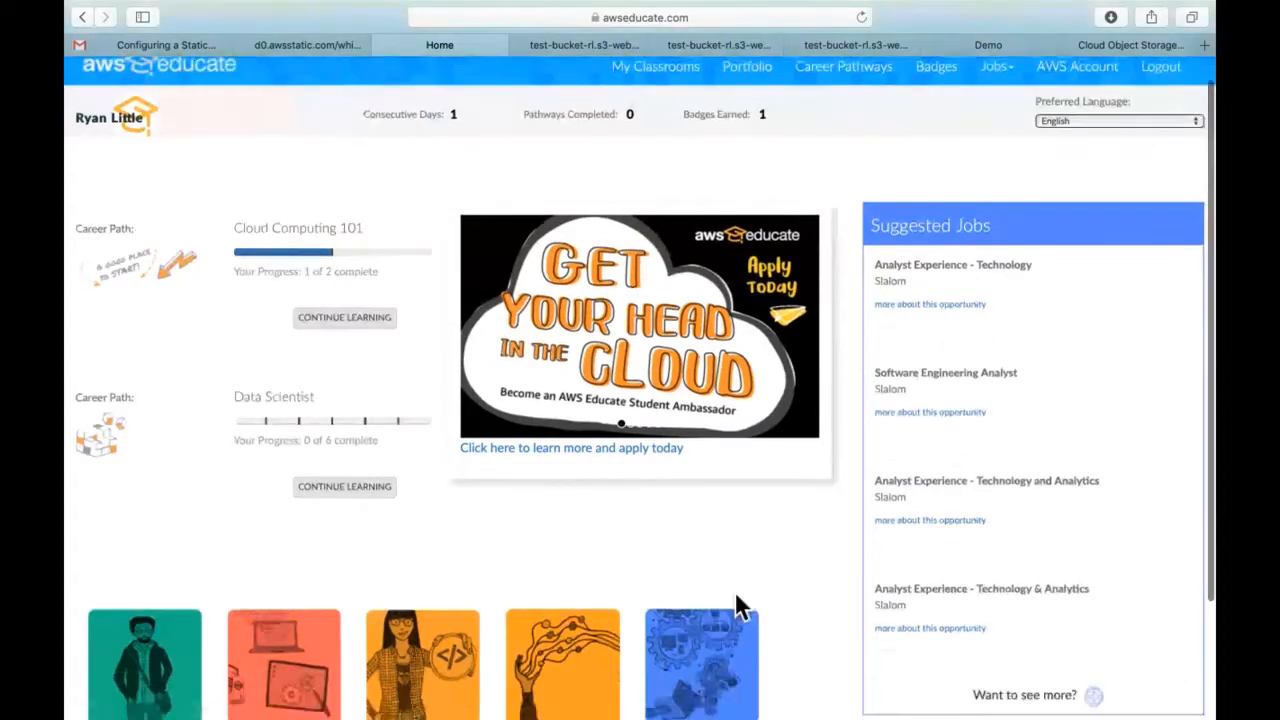
scroll(735, 605, "down", 2)
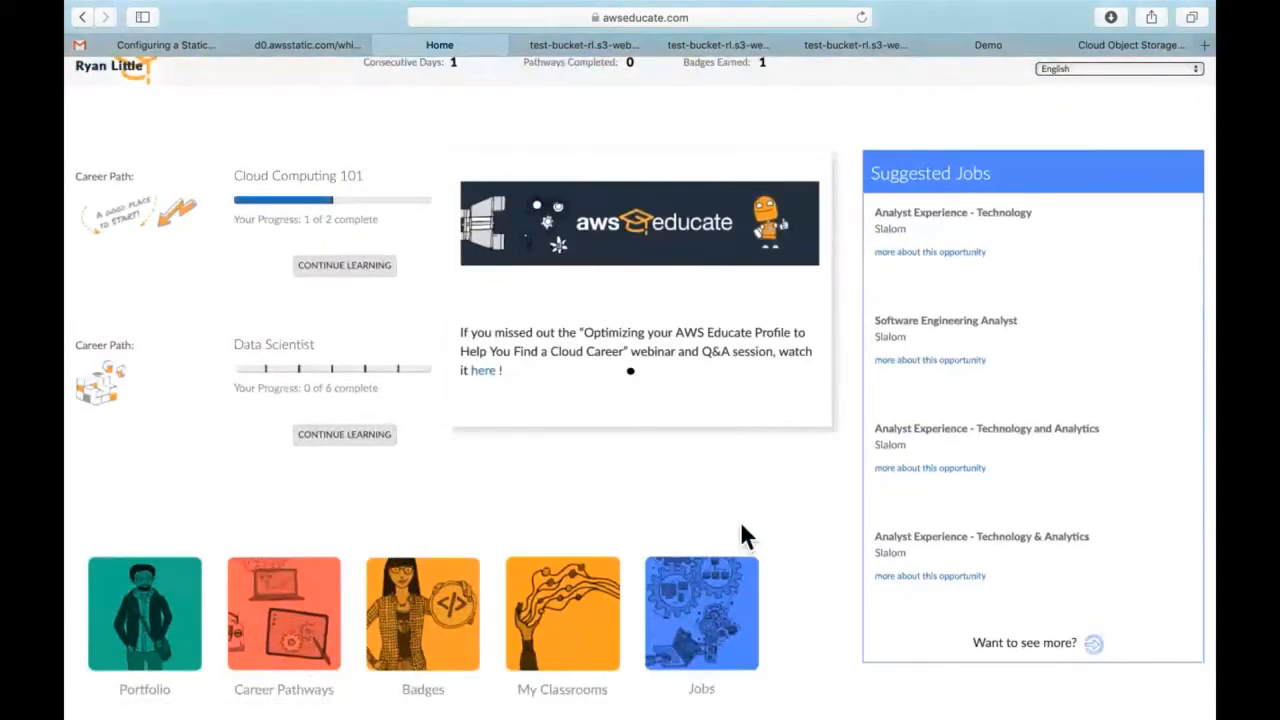
scroll(742, 528, "up", 3)
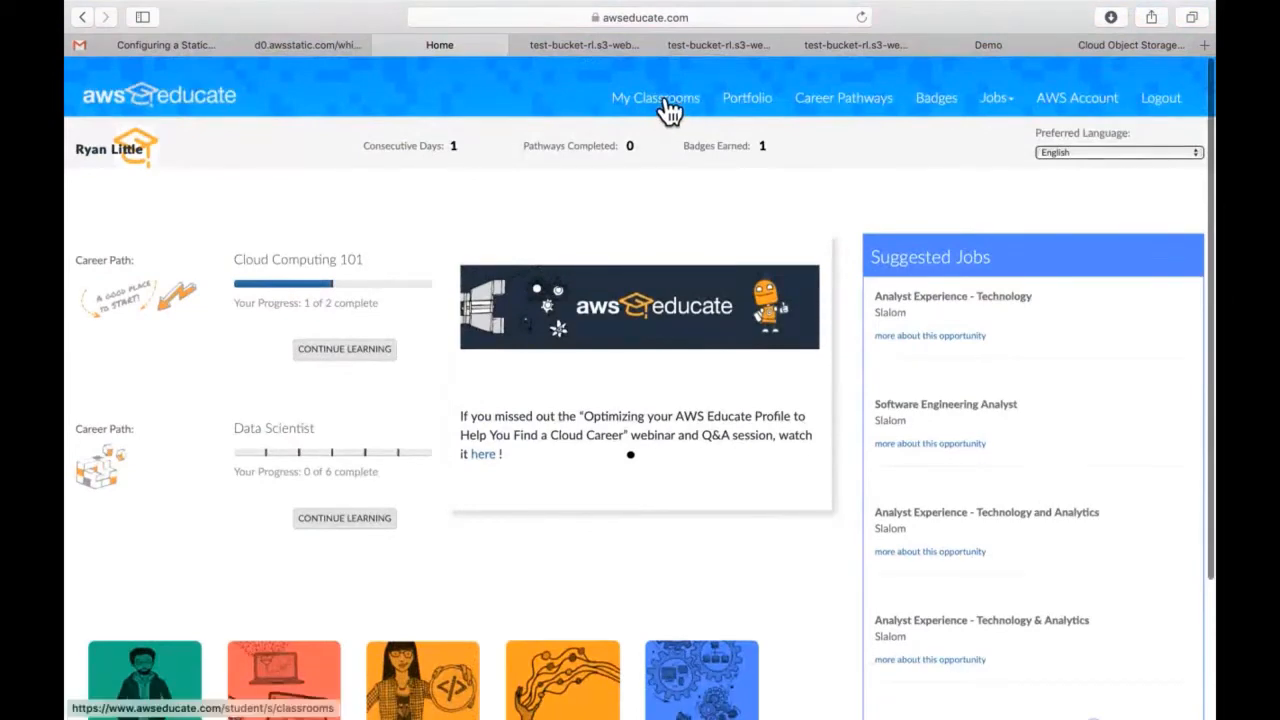
scroll(665, 110, "down", 4)
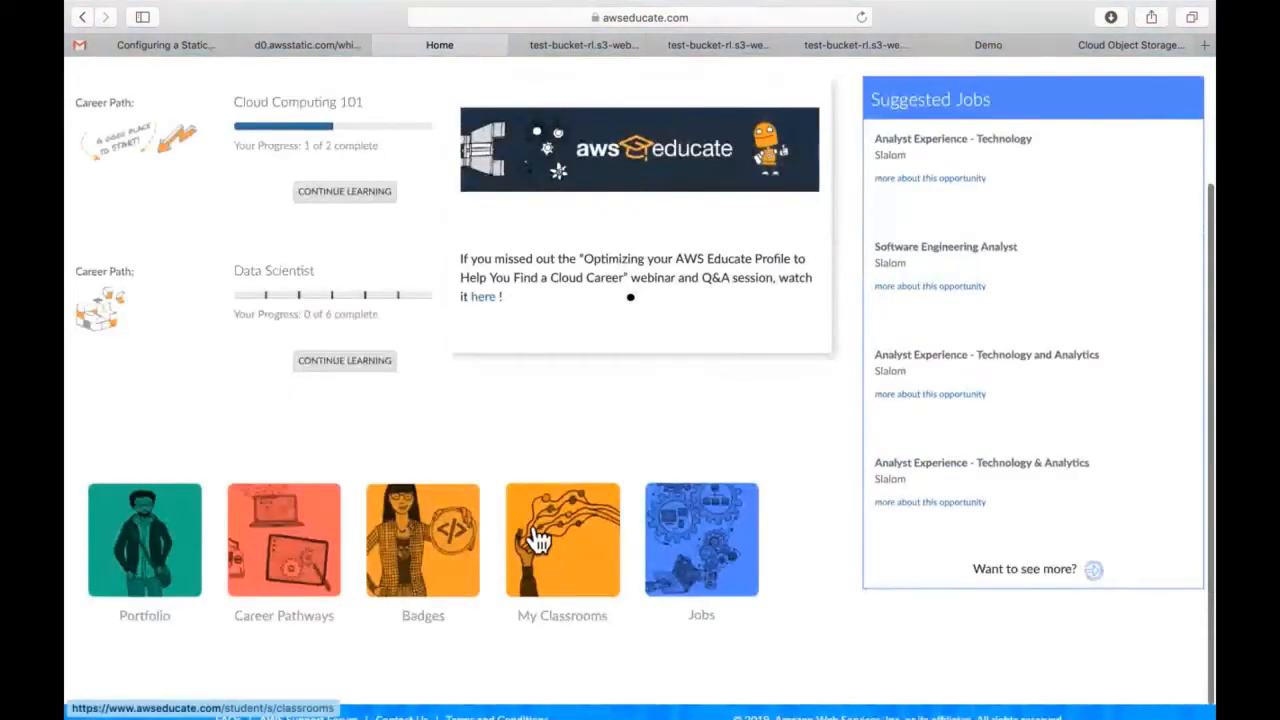
left_click(566, 550)
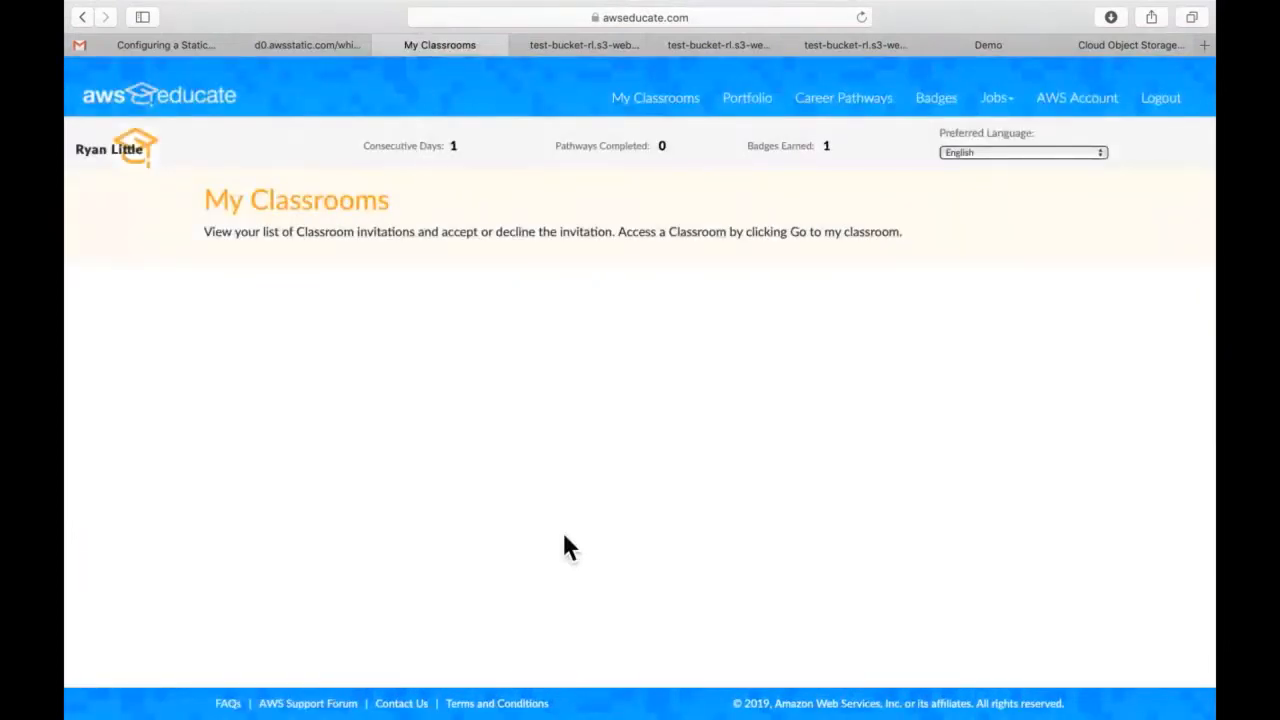
Enter the AWS classroom with the $75 credit through the third-party site and launch its AWS Console, allowing the blocked pop-up.
scroll(564, 540, "down", 3)
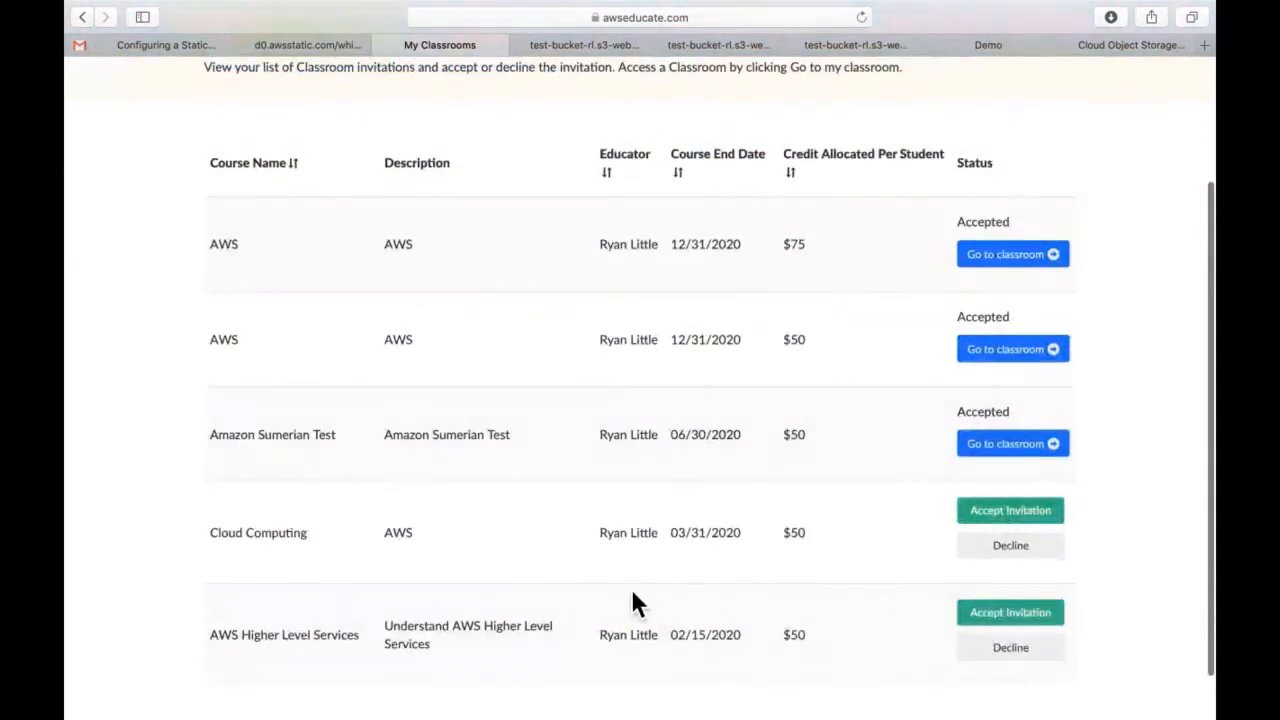
scroll(634, 600, "down", 1)
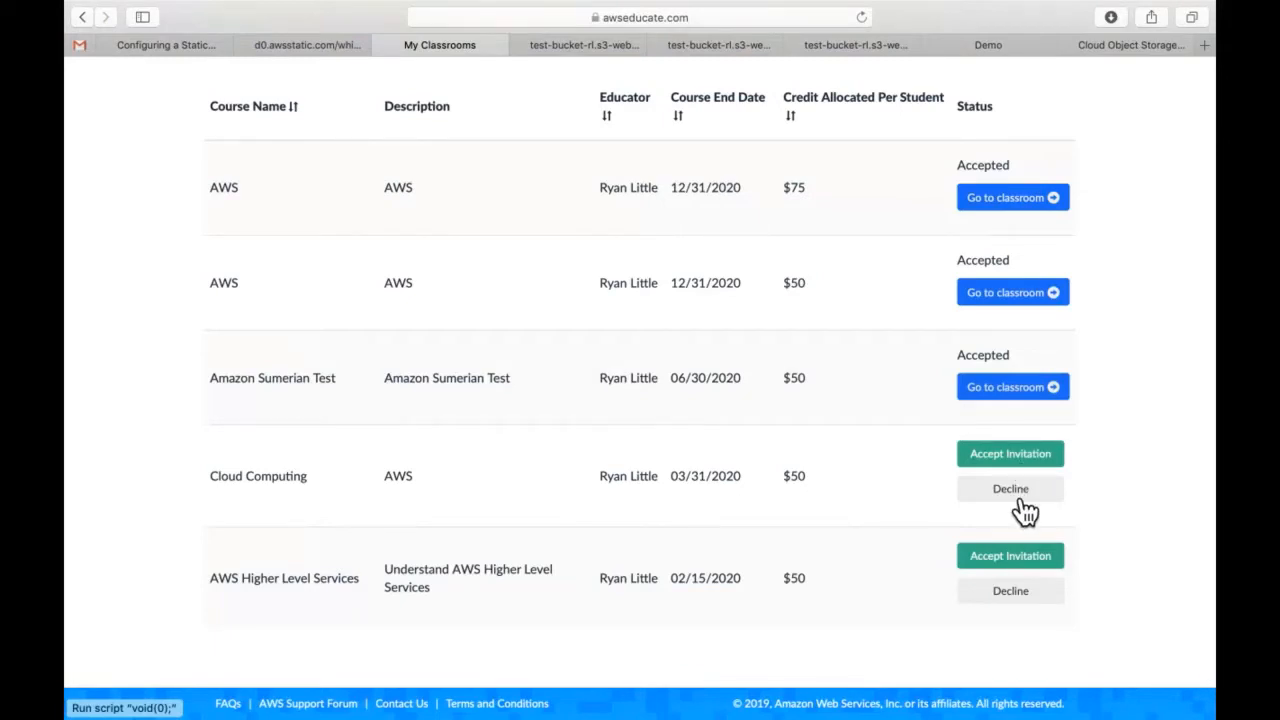
scroll(1014, 405, "up", 2)
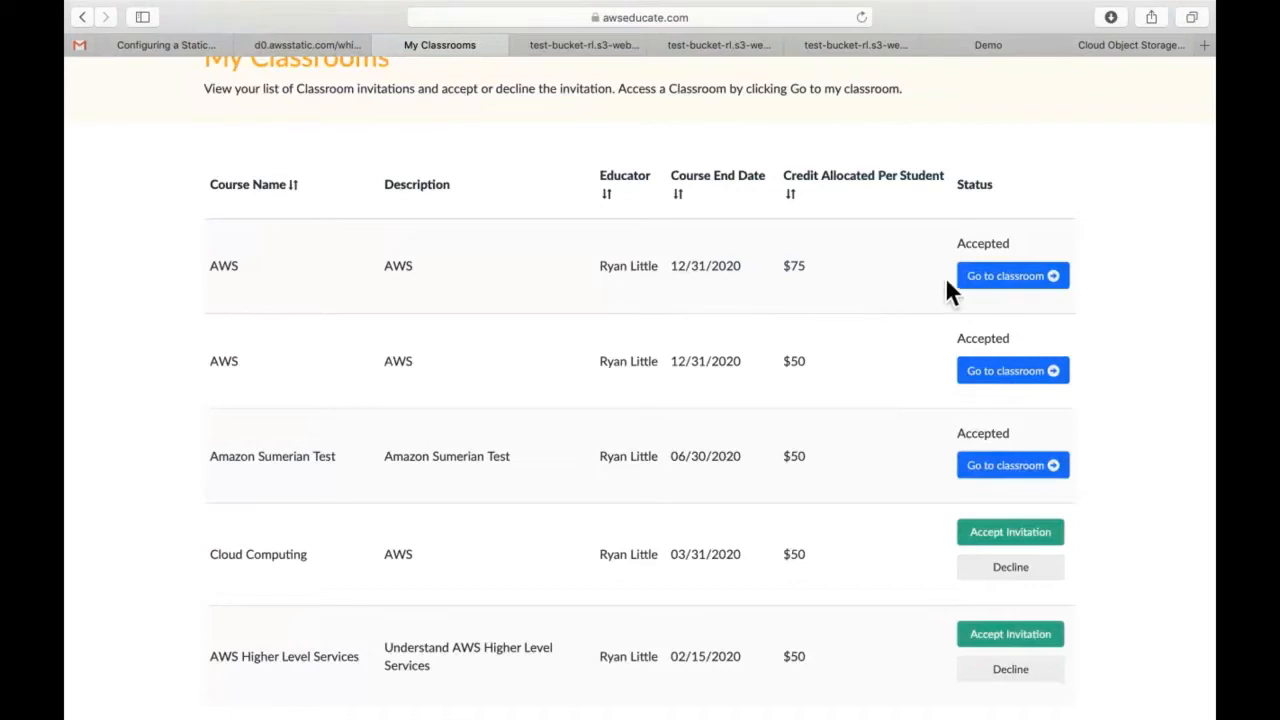
left_click(1008, 288)
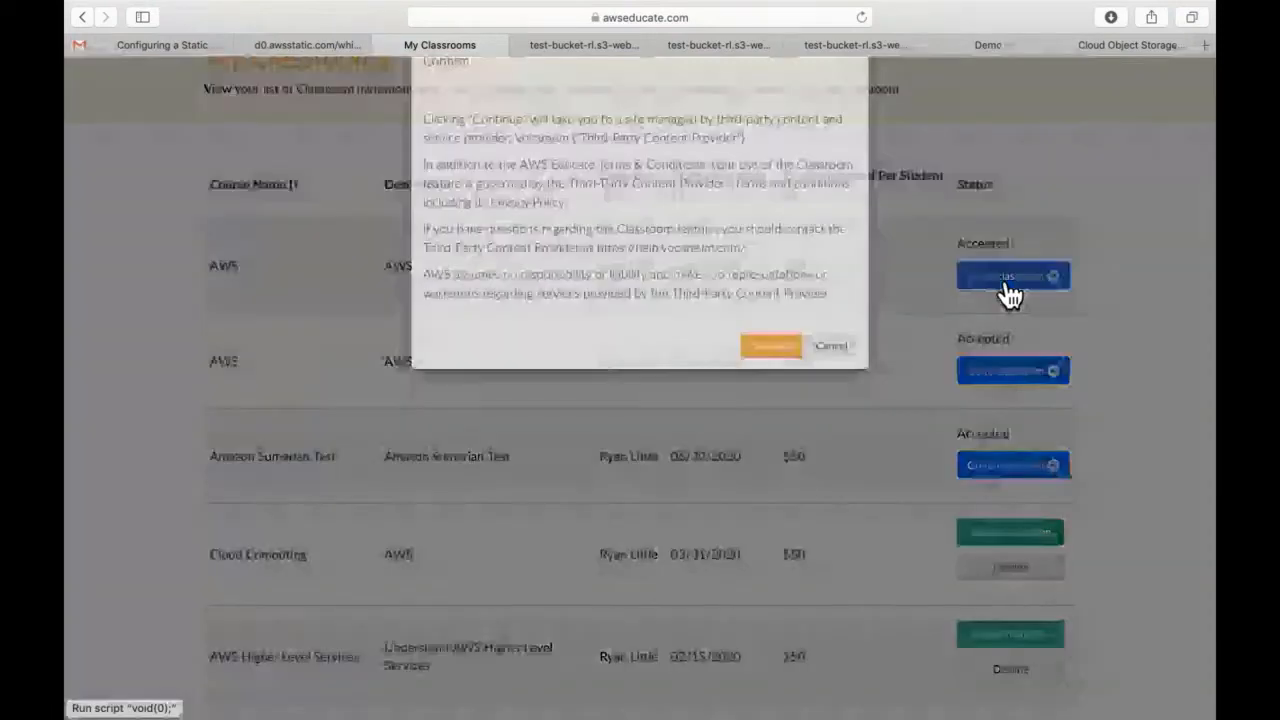
left_click(766, 392)
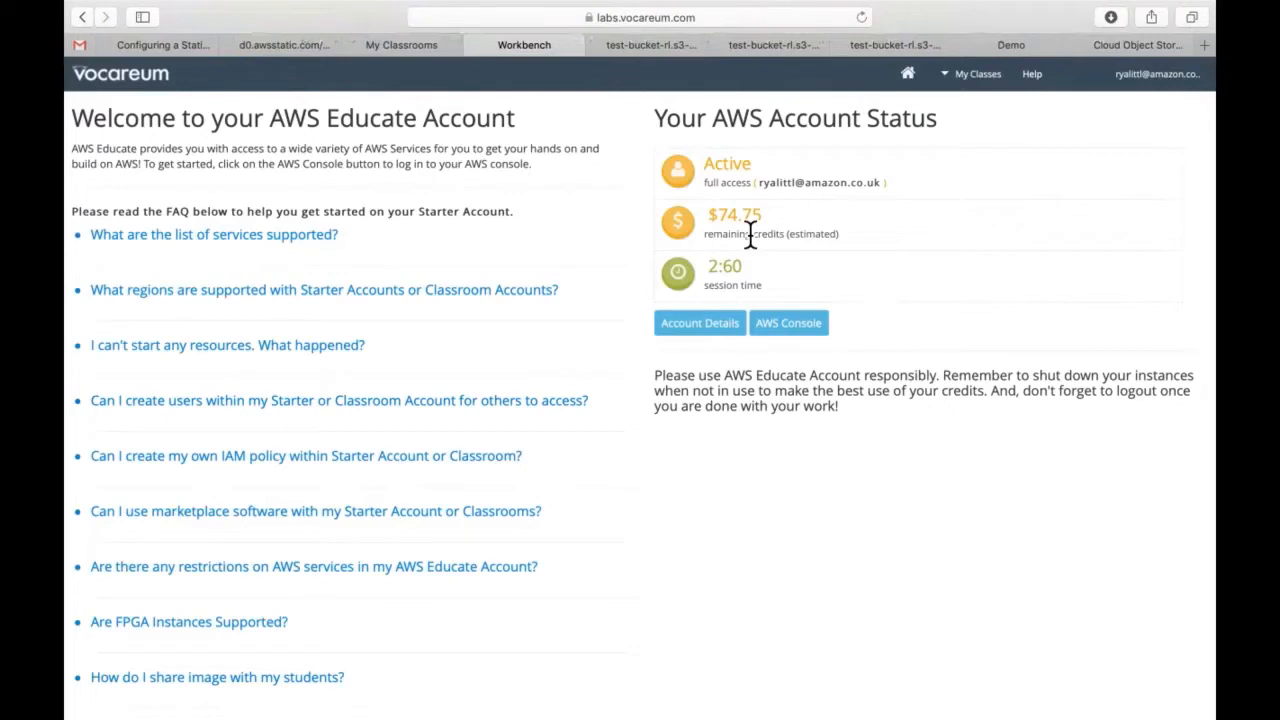
left_click(800, 331)
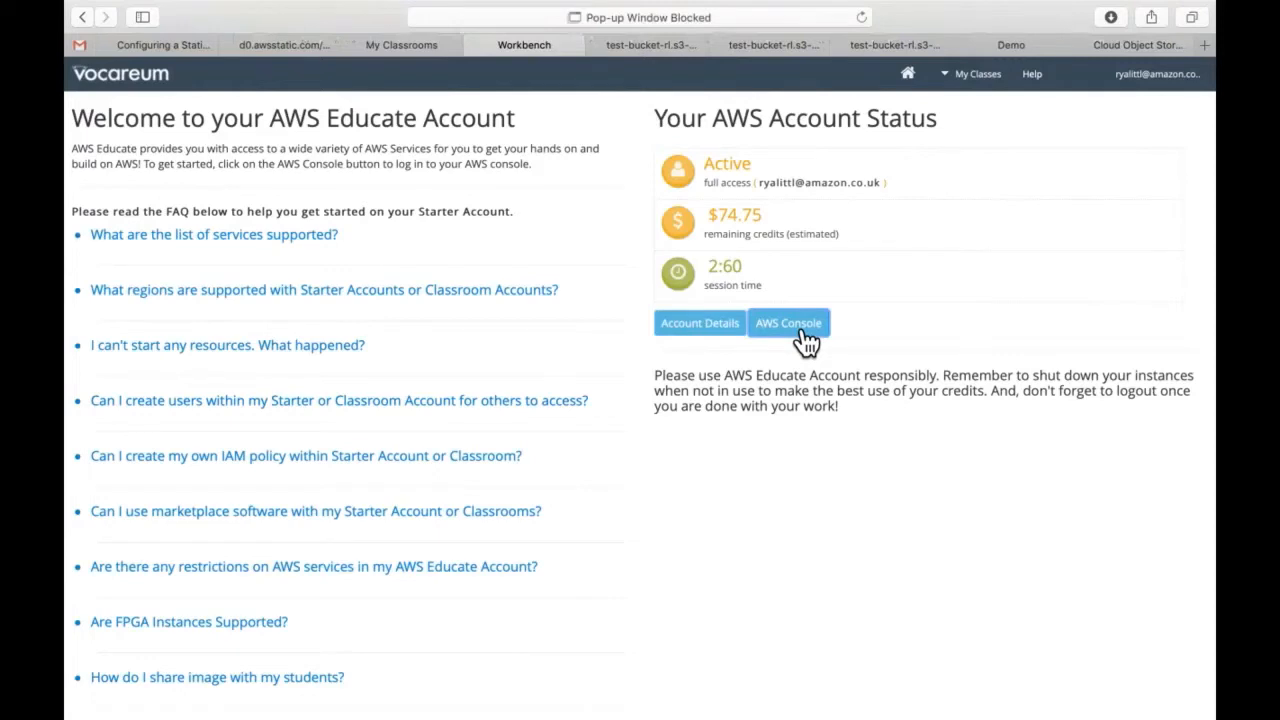
left_click(845, 19)
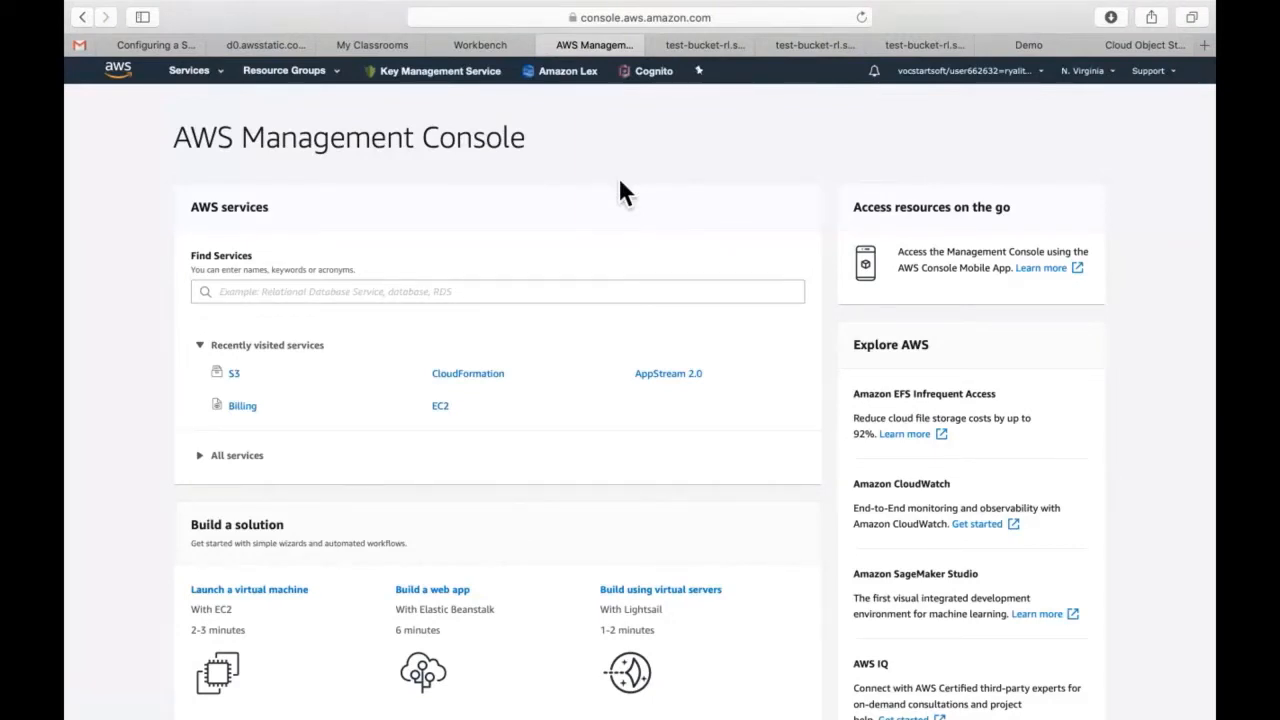
Switch the console region to US West (Oregon) and open the EC2 dashboard.
left_click(1108, 86)
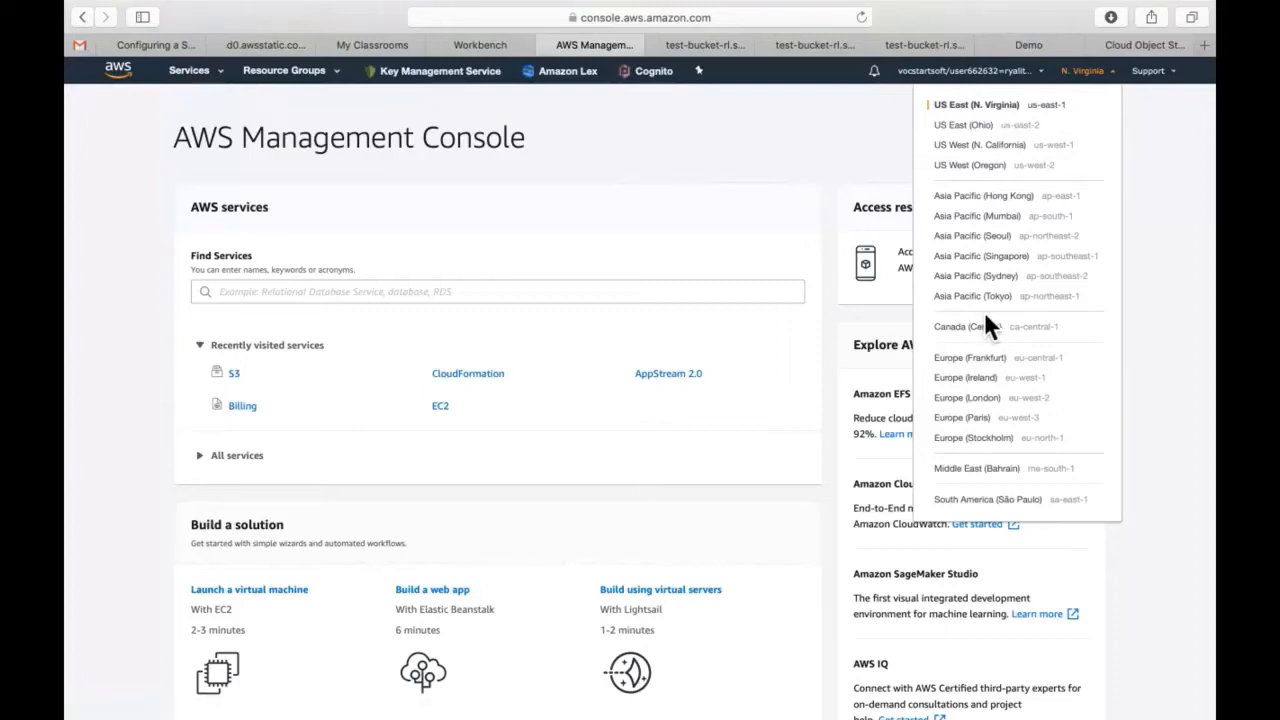
left_click(1005, 180)
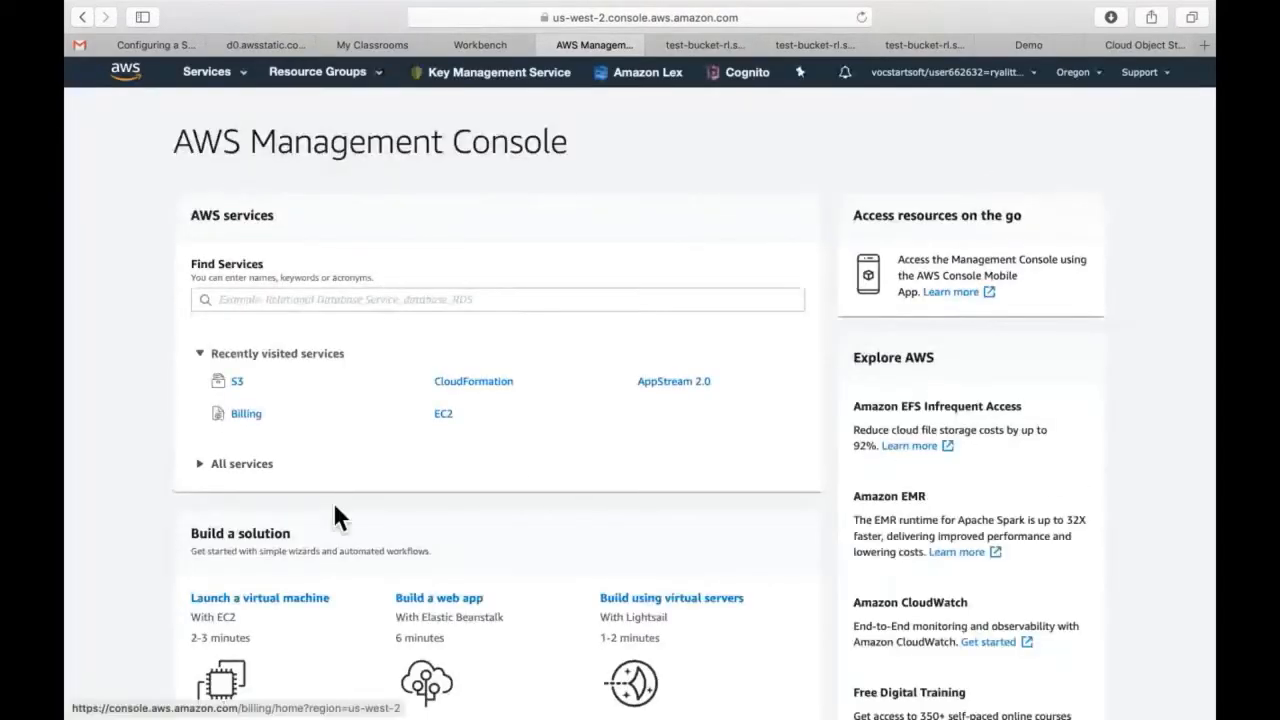
left_click(443, 414)
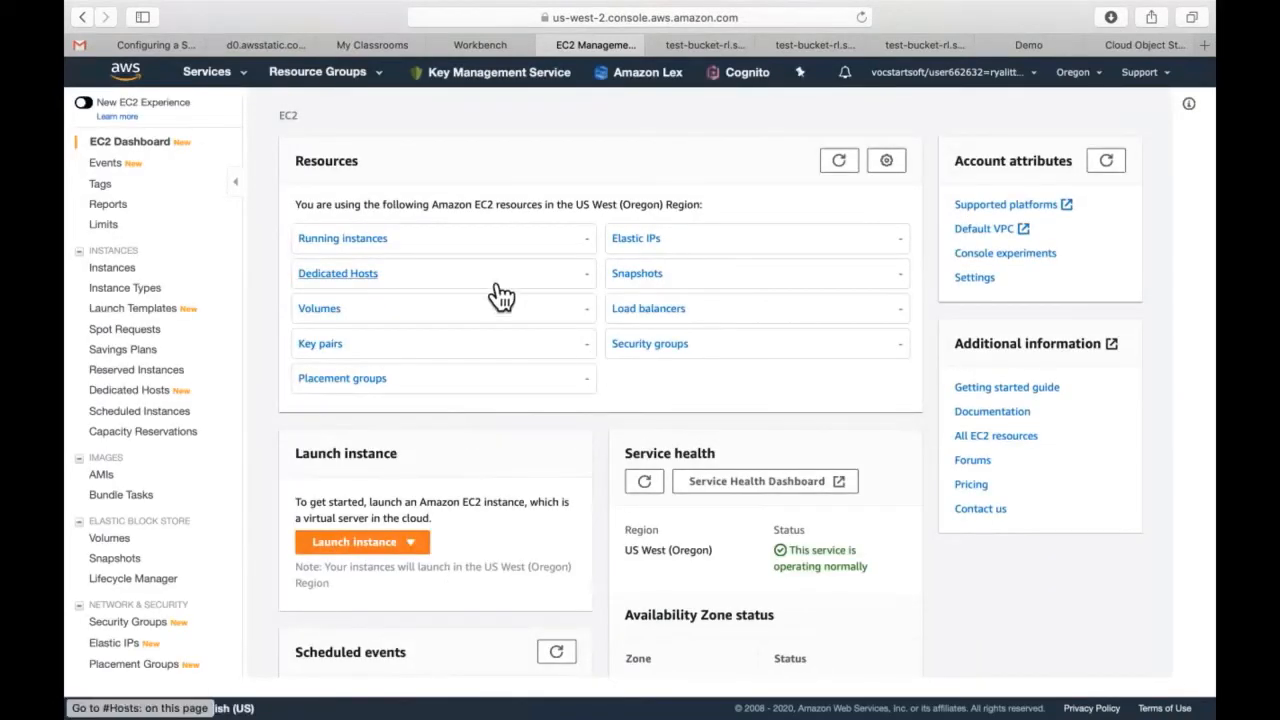
Set the region back to US East (N. Virginia) and return to the console home page.
left_click(1088, 86)
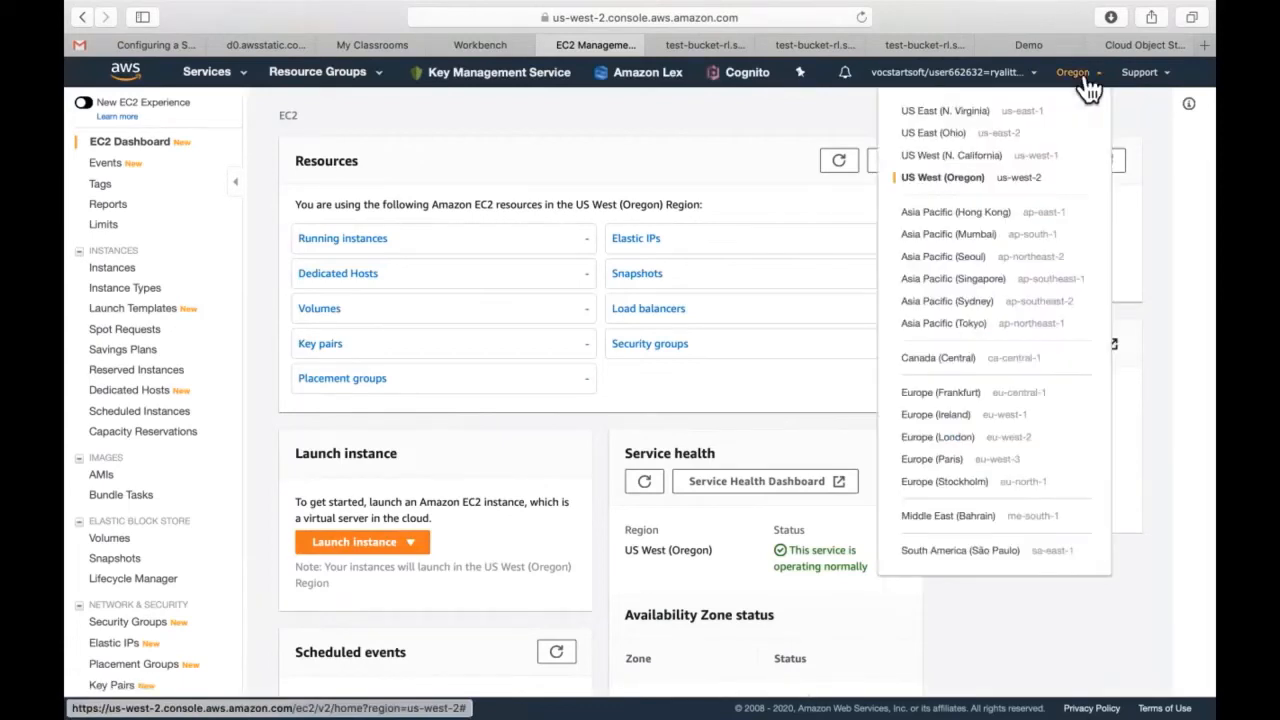
left_click(990, 115)
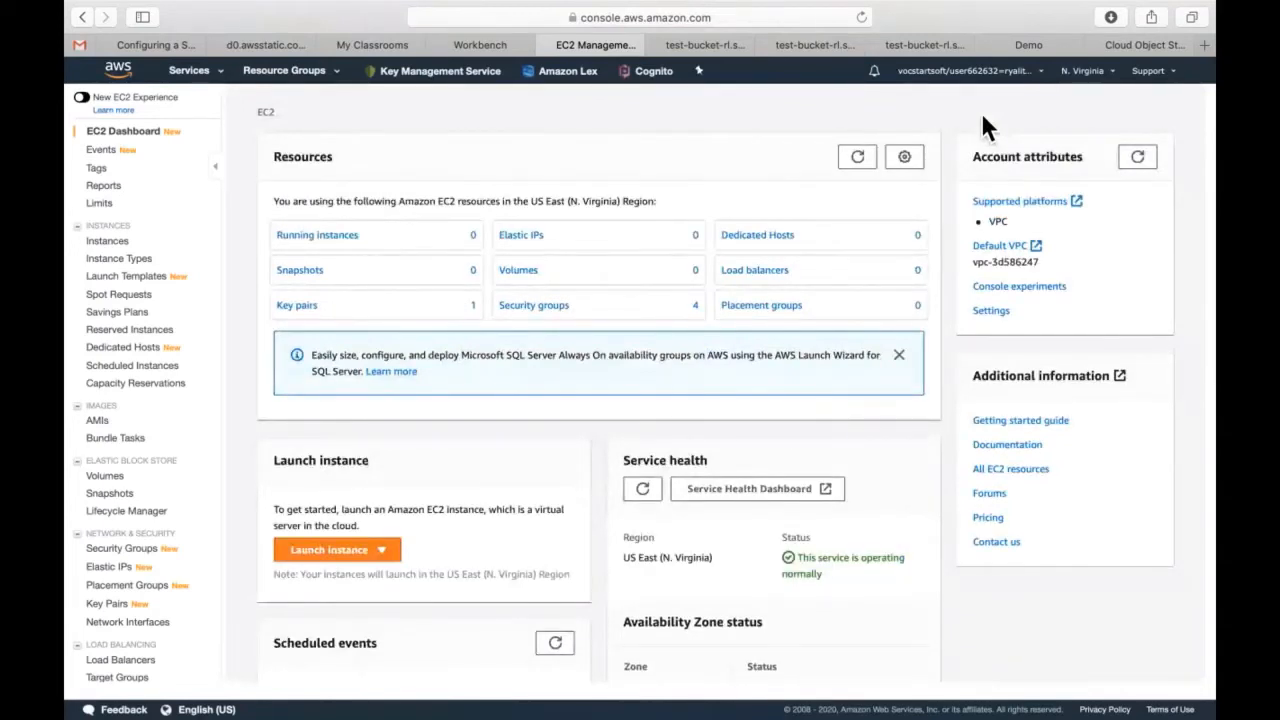
left_click(122, 69)
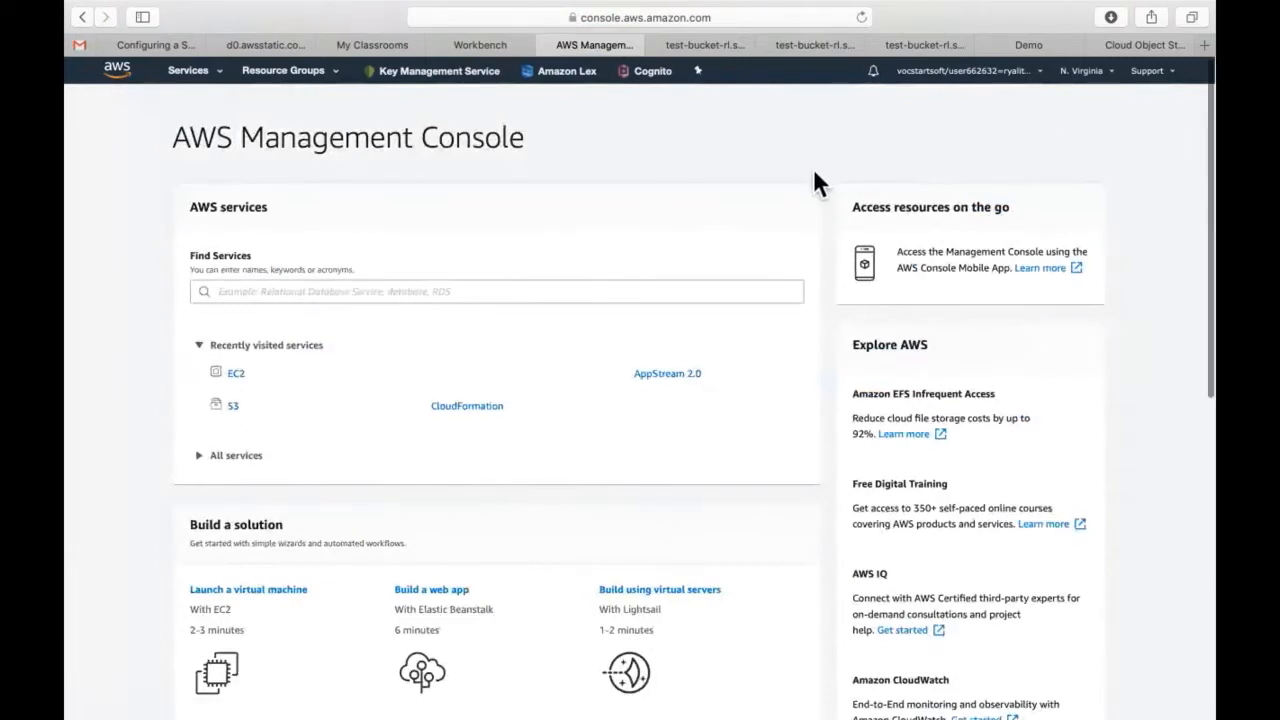
Check the Vocareum Workbench FAQ for the supported services entry and return to the AWS Management Console.
scroll(757, 220, "down", 1)
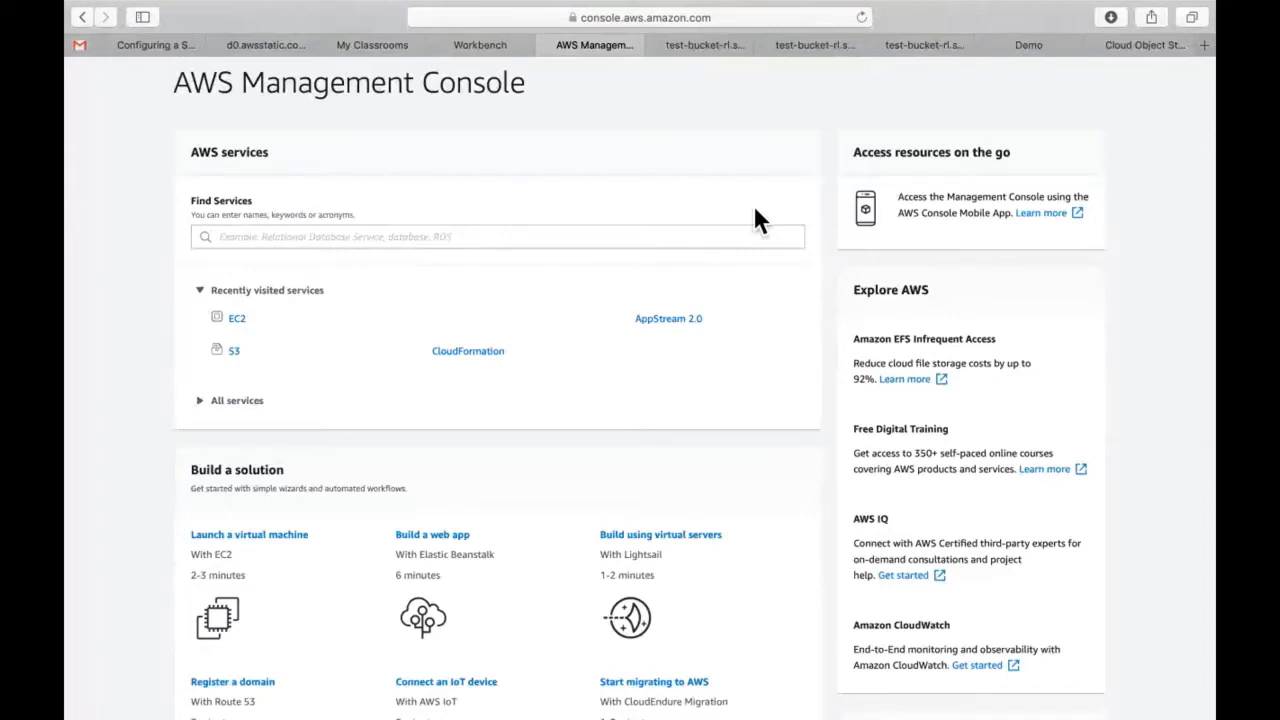
left_click(494, 46)
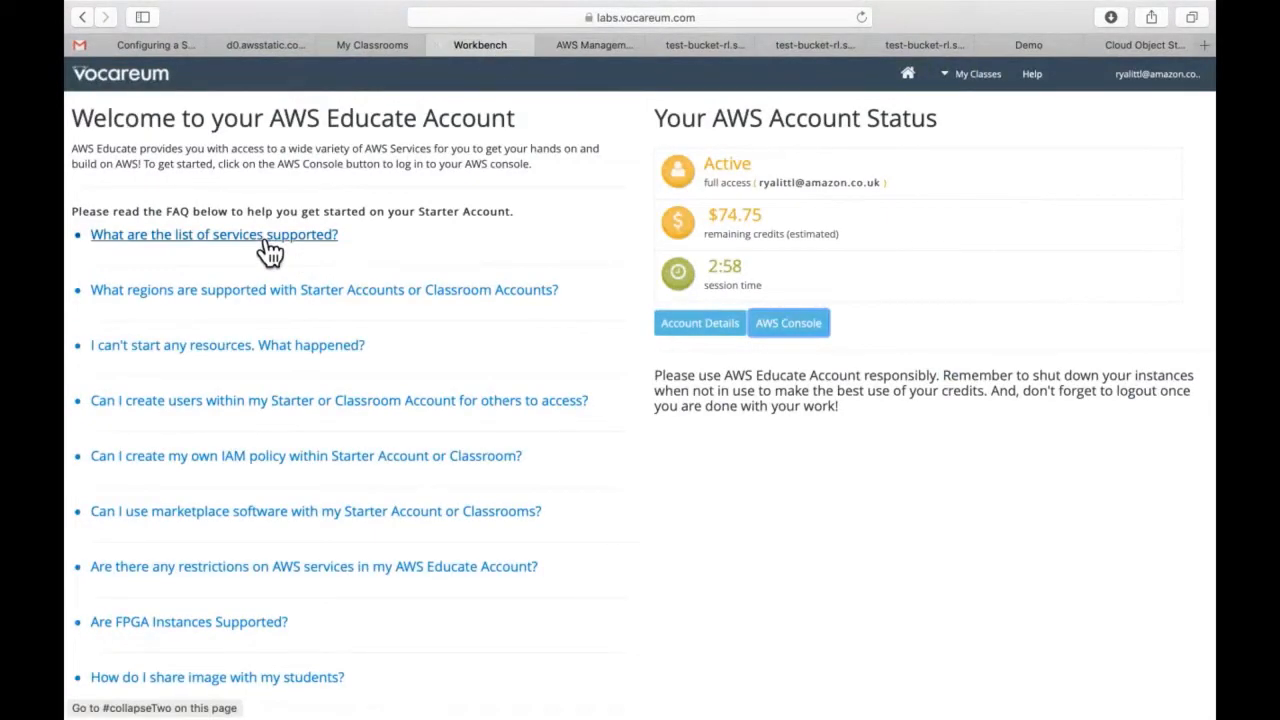
left_click(600, 46)
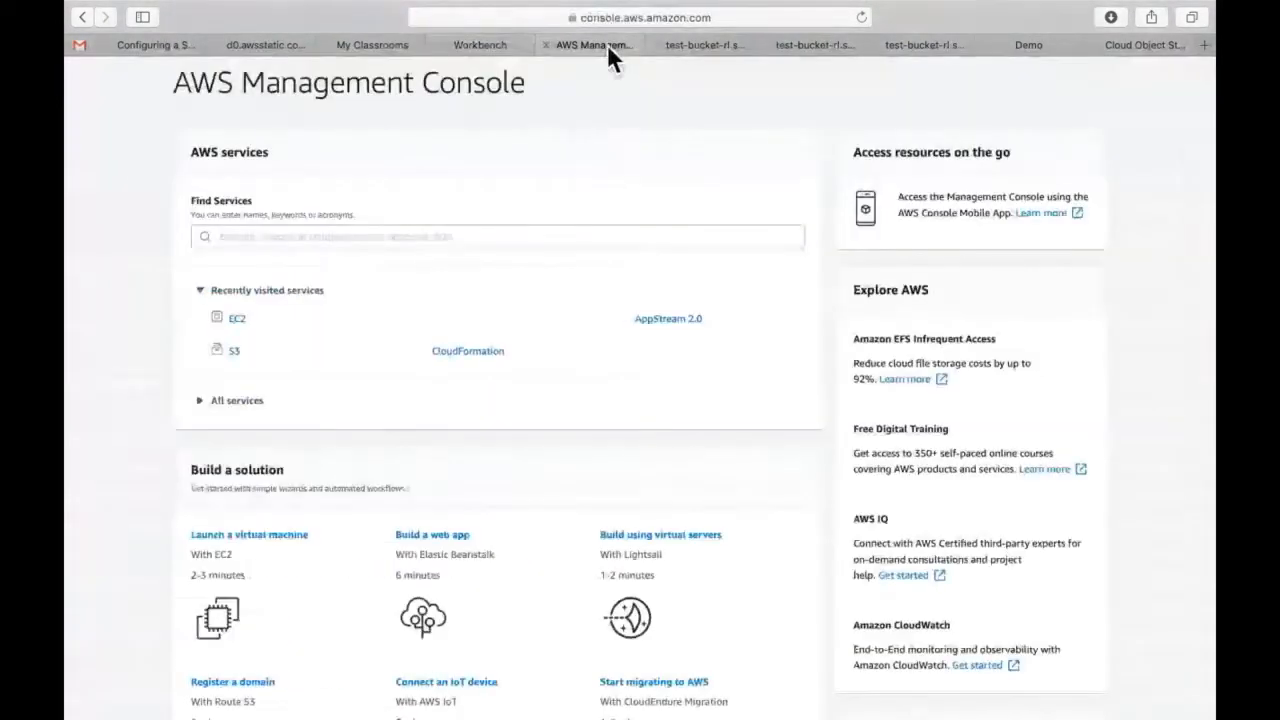
Search the AWS services for s3 and clear the search.
left_click(435, 246)
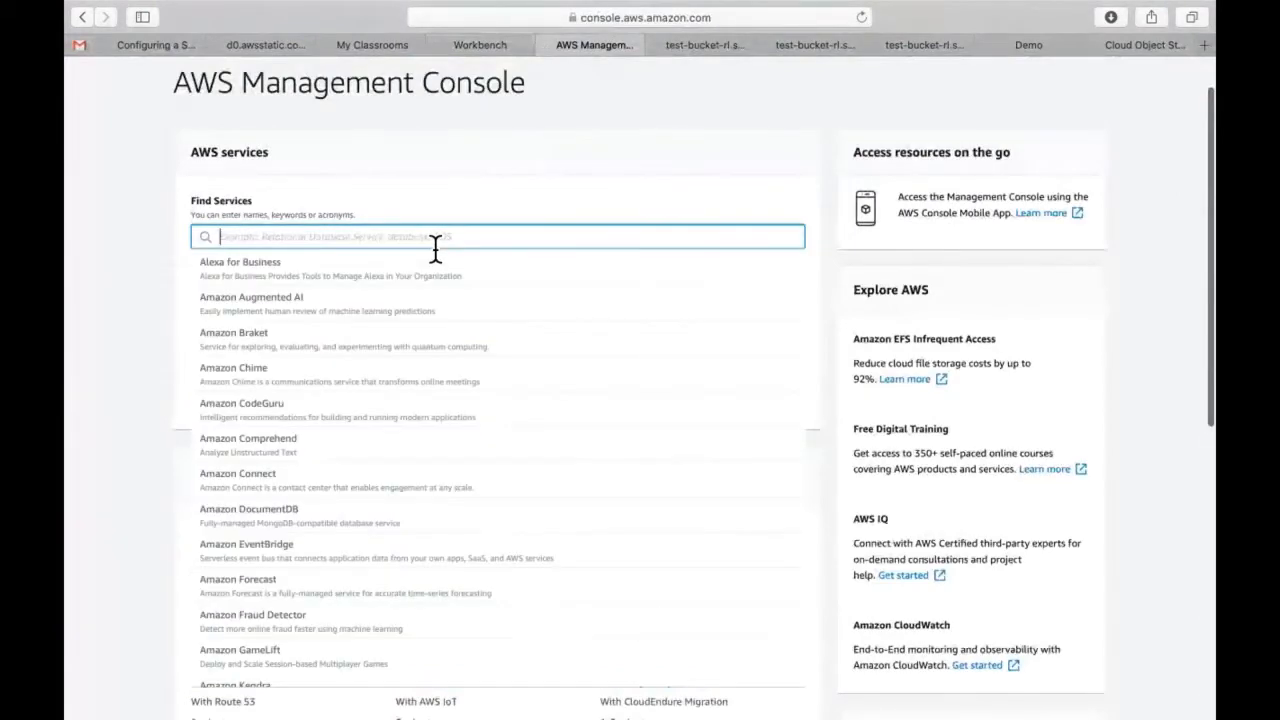
type("s3")
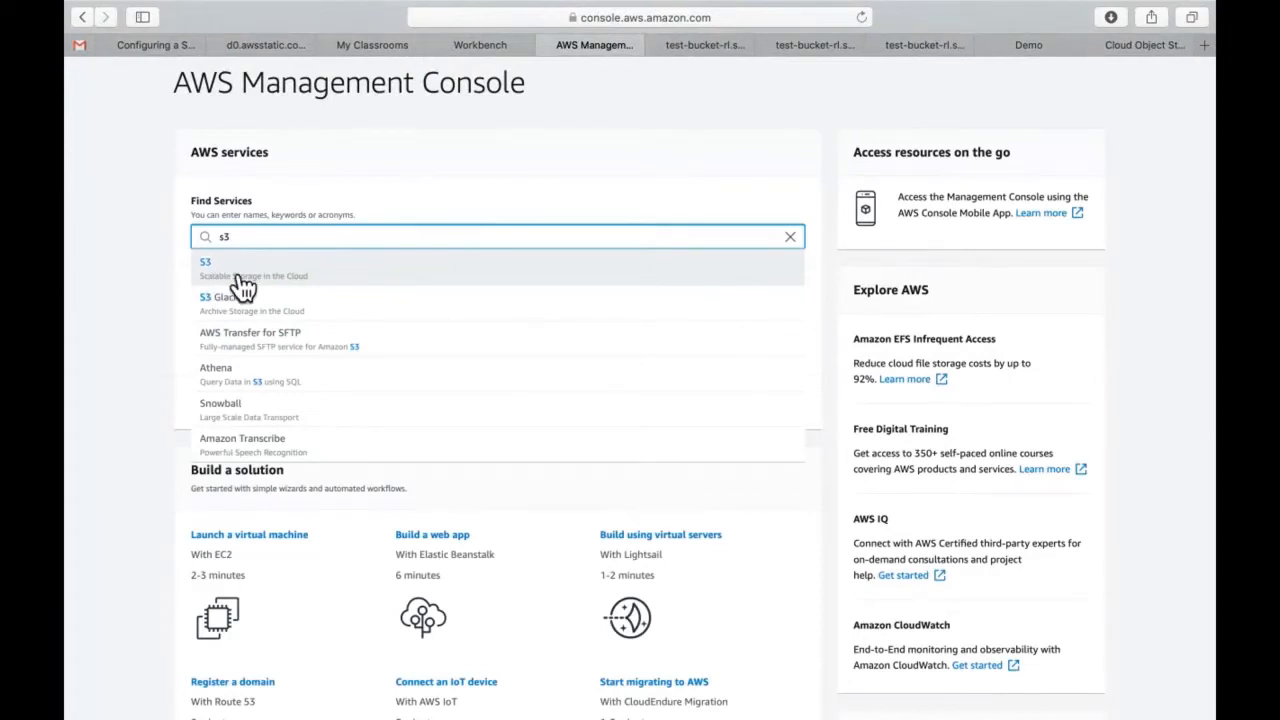
left_click(140, 279)
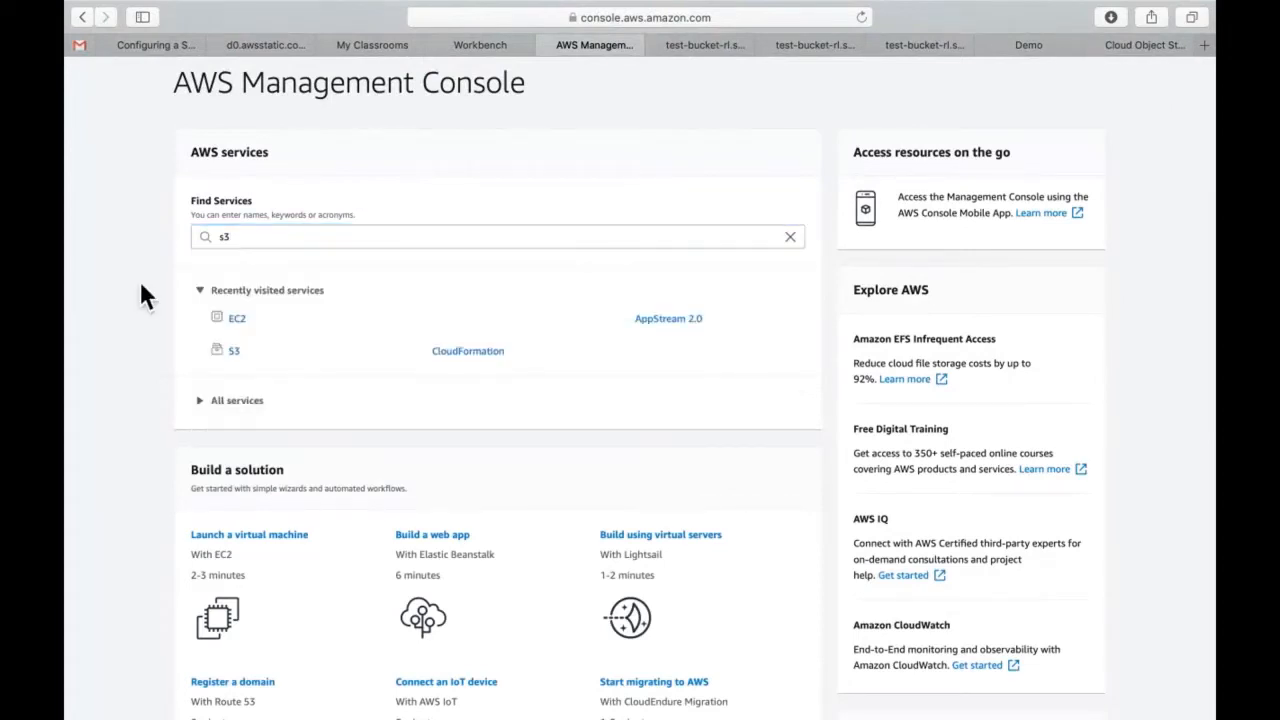
left_click(790, 237)
left_click(116, 232)
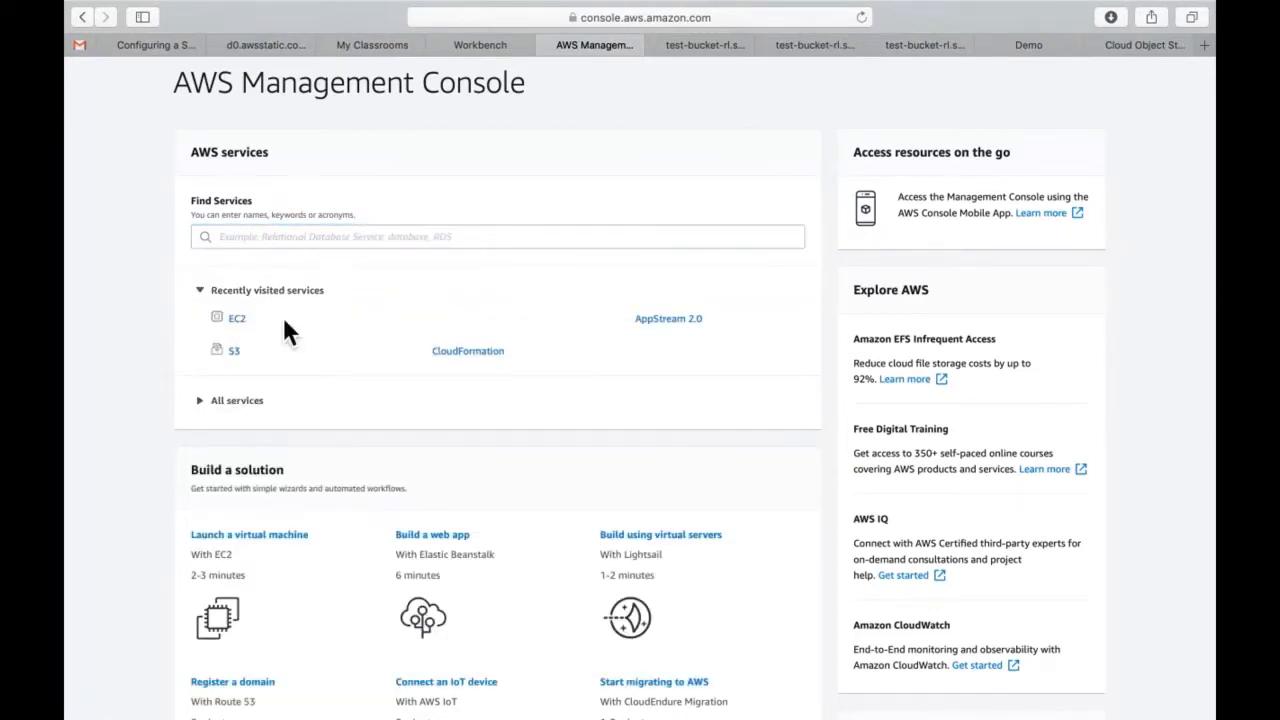
Look through the grouped list of AWS services in the console's navigation bar and close it.
scroll(290, 318, "up", 1)
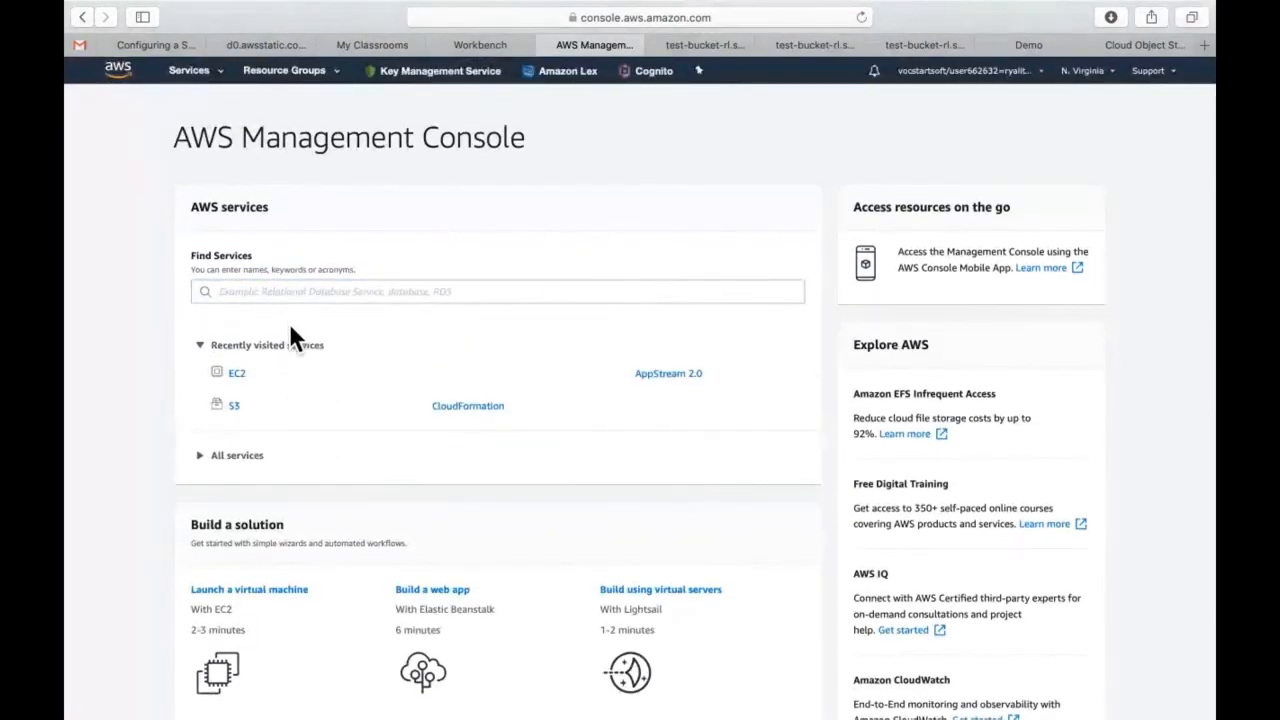
left_click(231, 84)
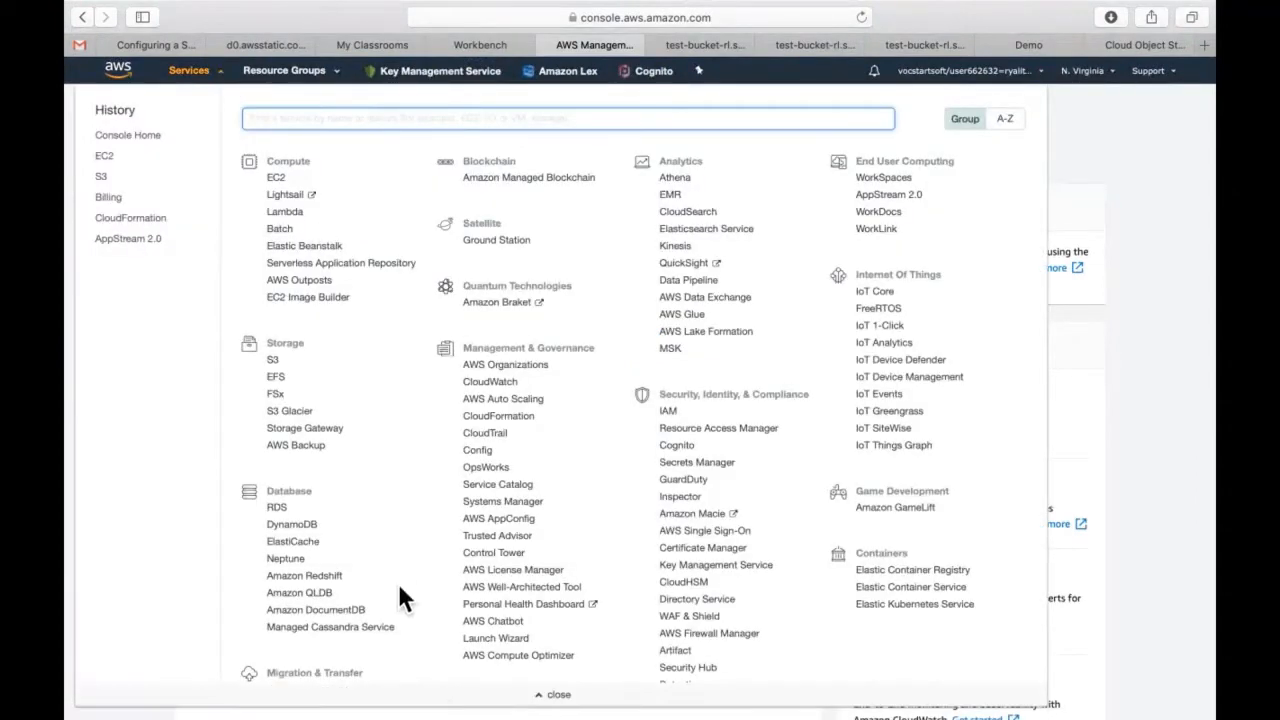
scroll(398, 583, "down", 5)
scroll(400, 592, "up", 5)
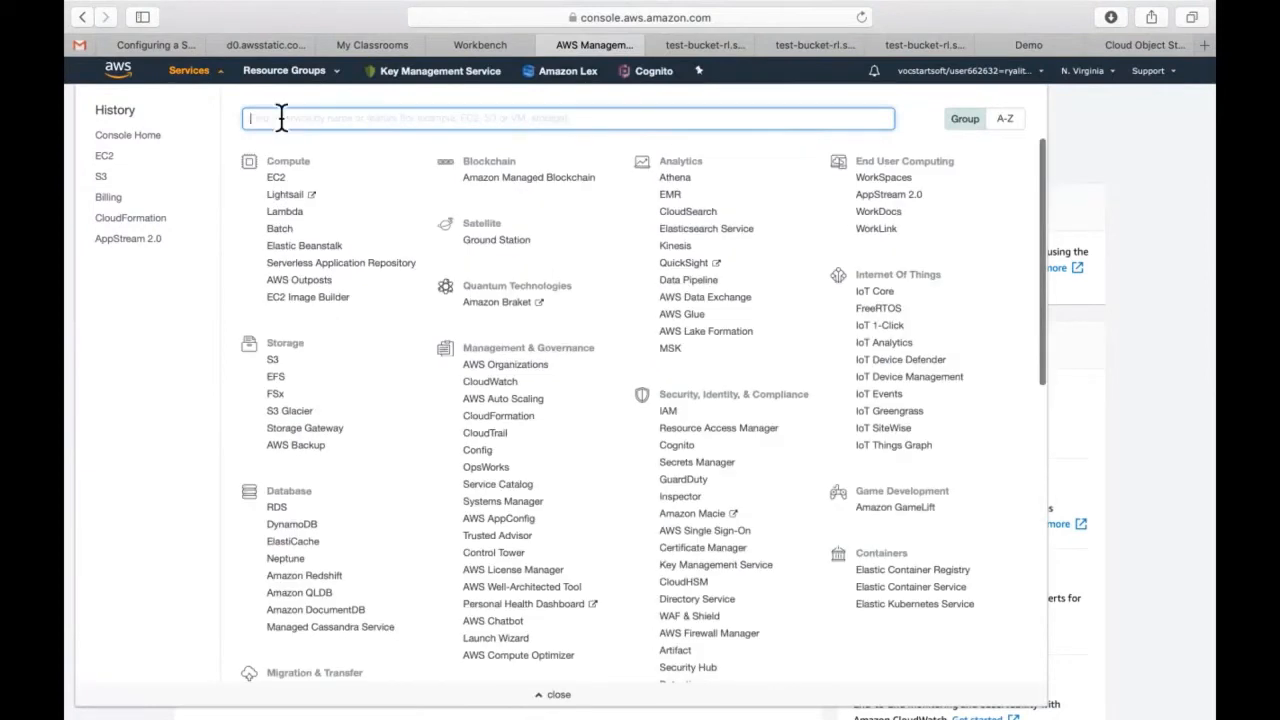
left_click(228, 86)
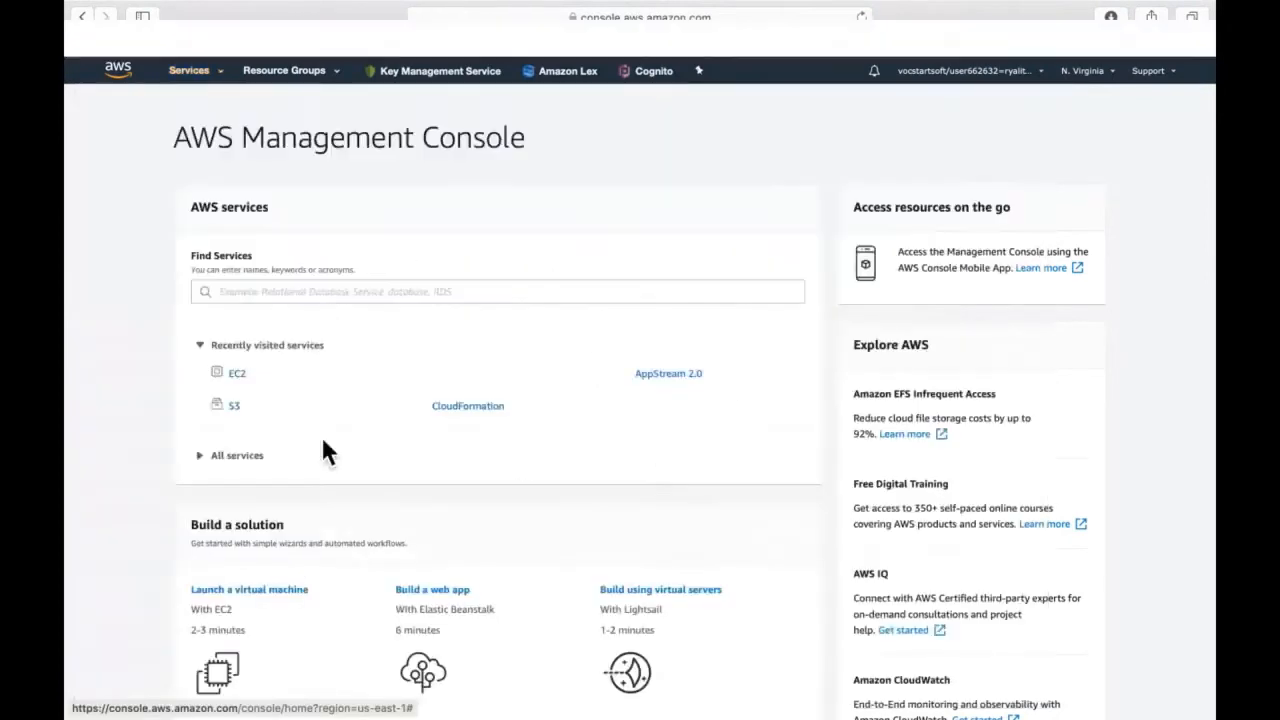
Expand the All services list on the console home page, review the service categories, and collapse it.
scroll(334, 478, "down", 1)
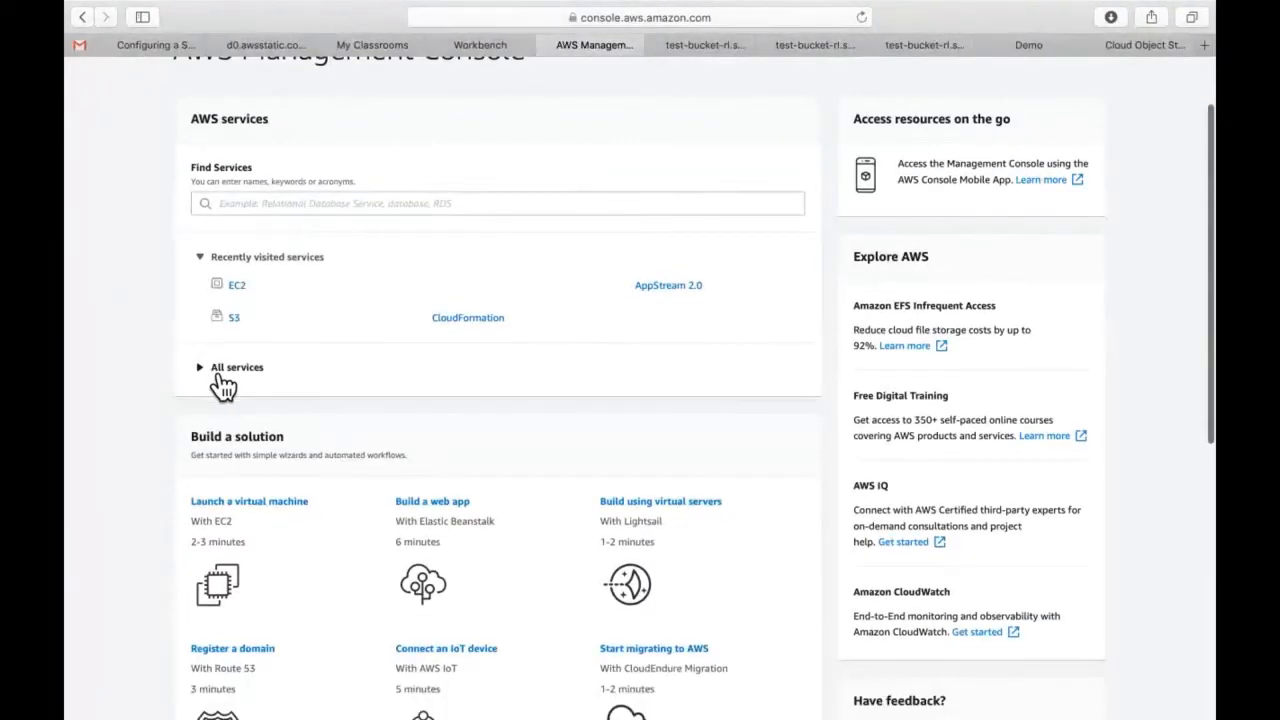
left_click(217, 372)
scroll(220, 386, "down", 1)
scroll(208, 366, "down", 3)
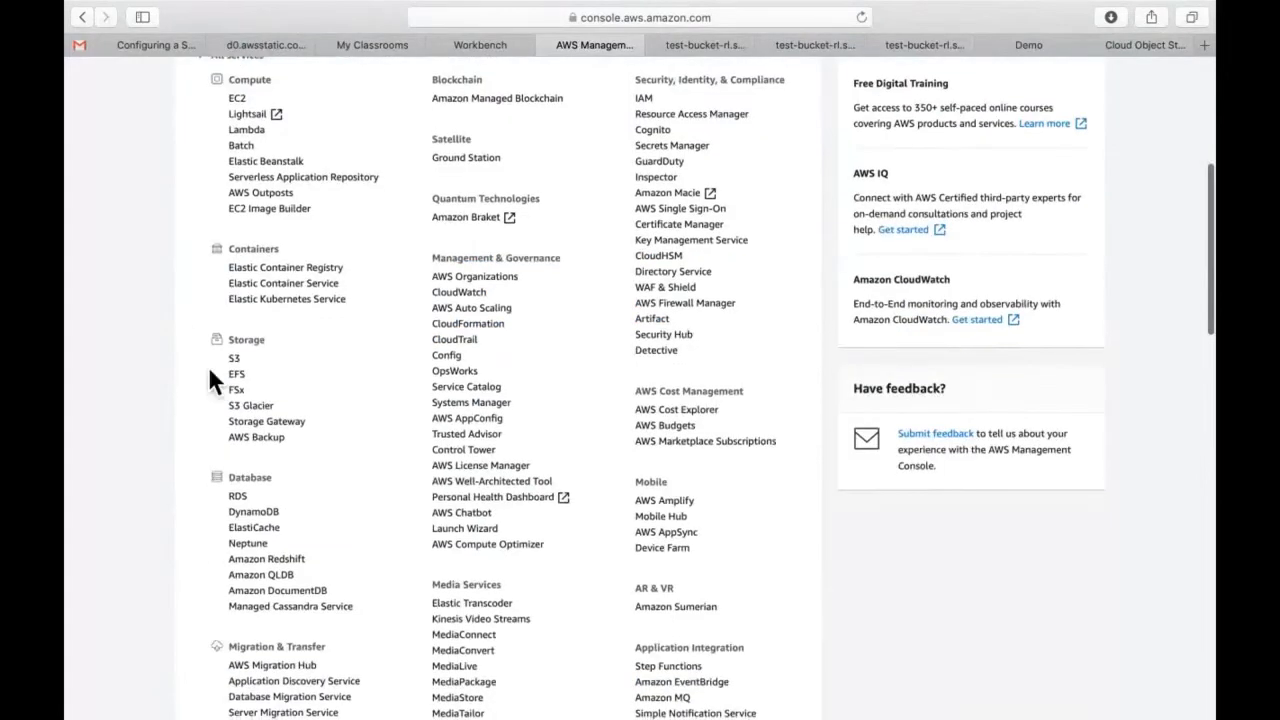
scroll(208, 366, "up", 3)
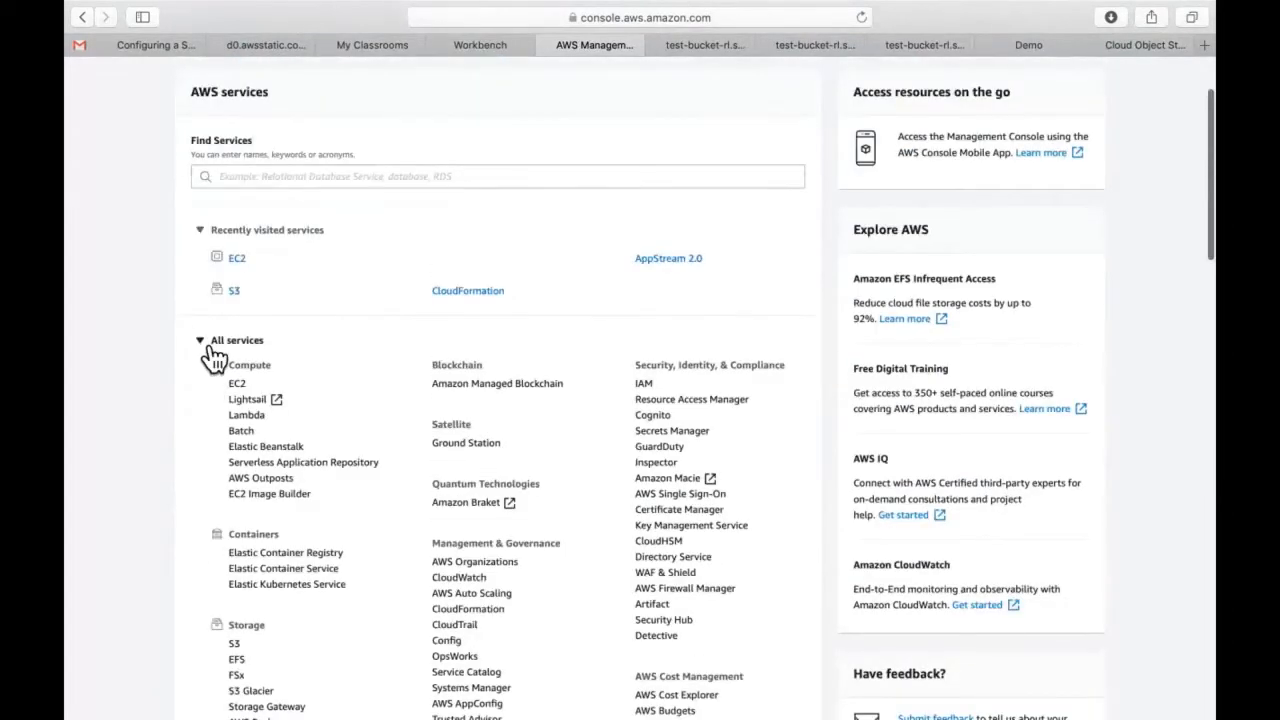
left_click(214, 348)
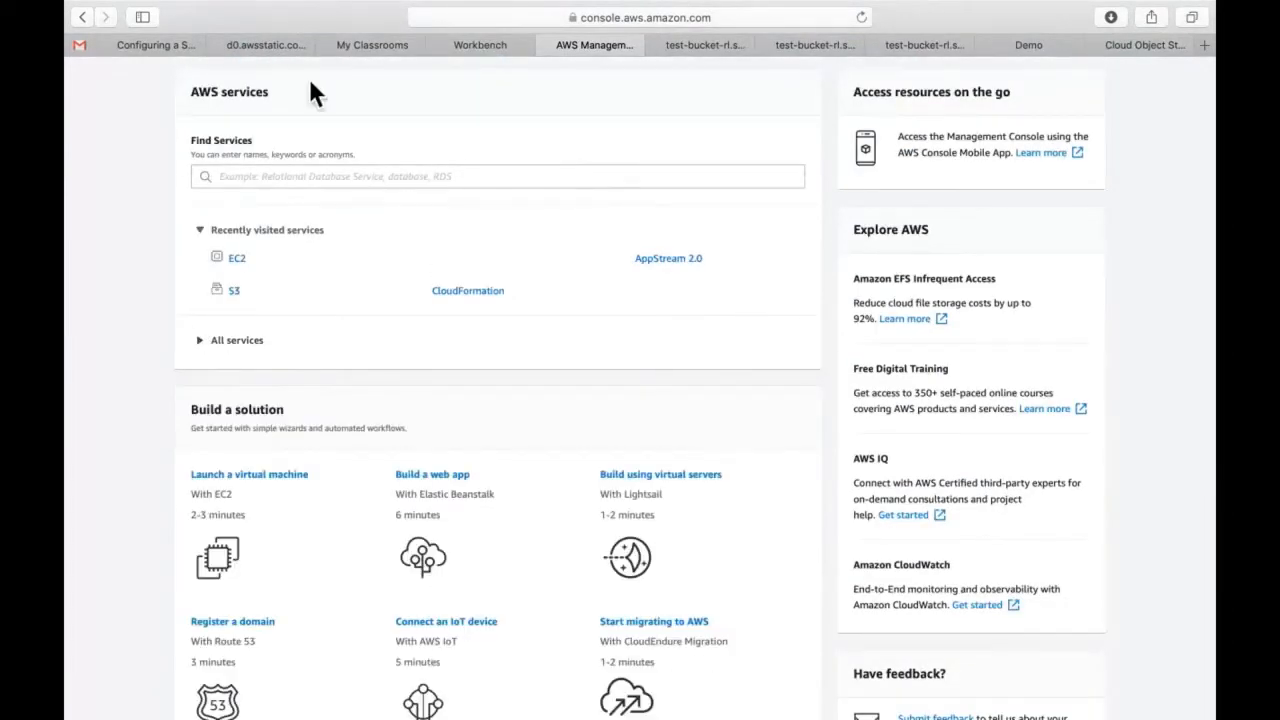
Open S3 from the recently visited services and view the example hackathon website hosted in test-bucket-rl.
scroll(404, 402, "up", 2)
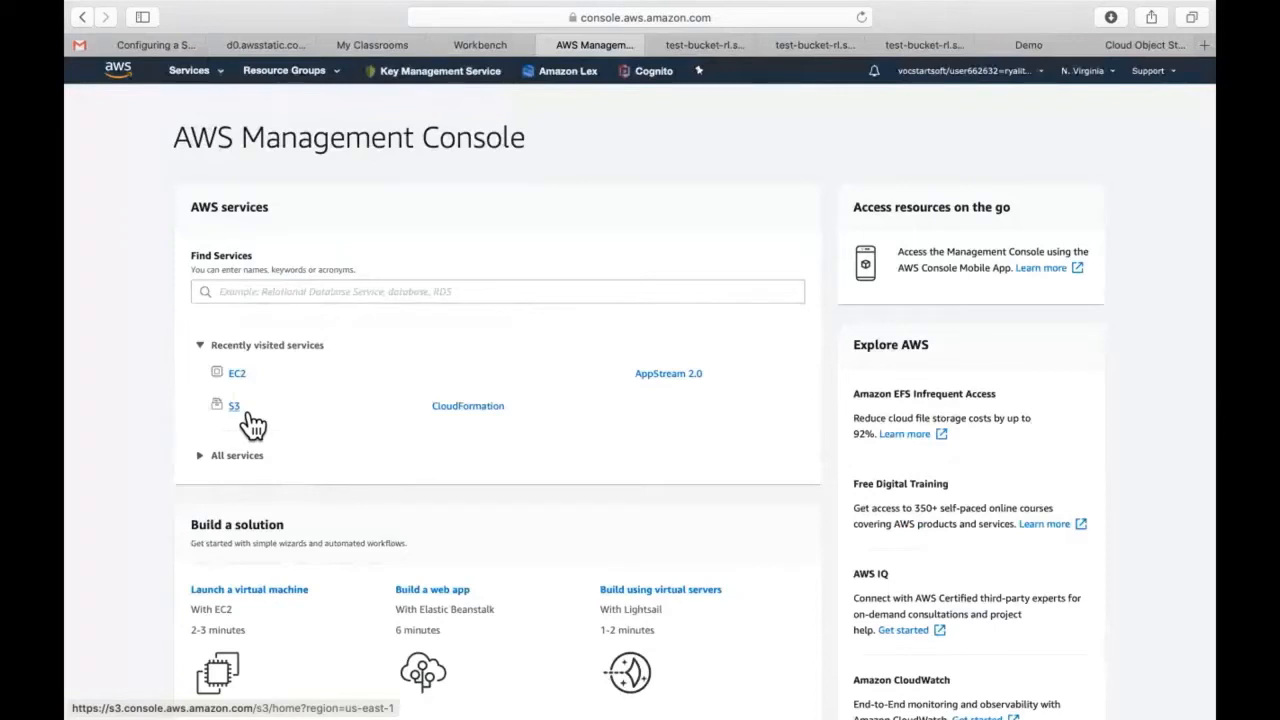
left_click(247, 415)
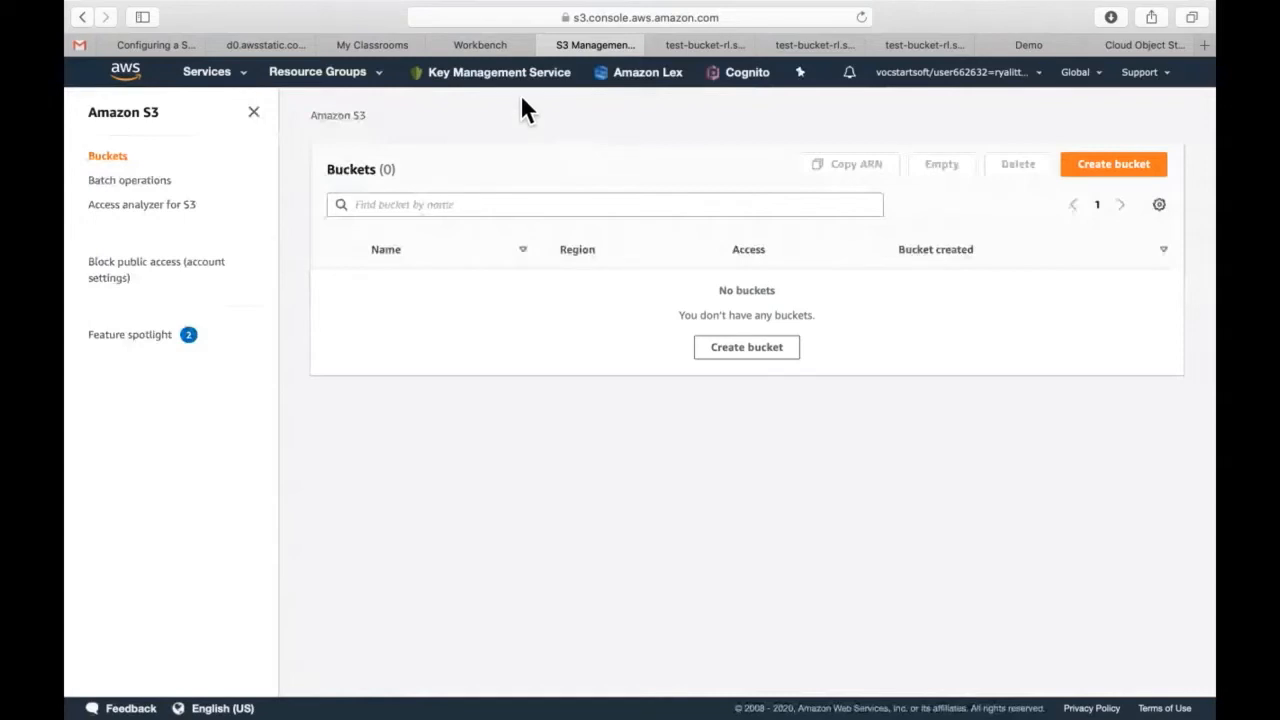
left_click(712, 48)
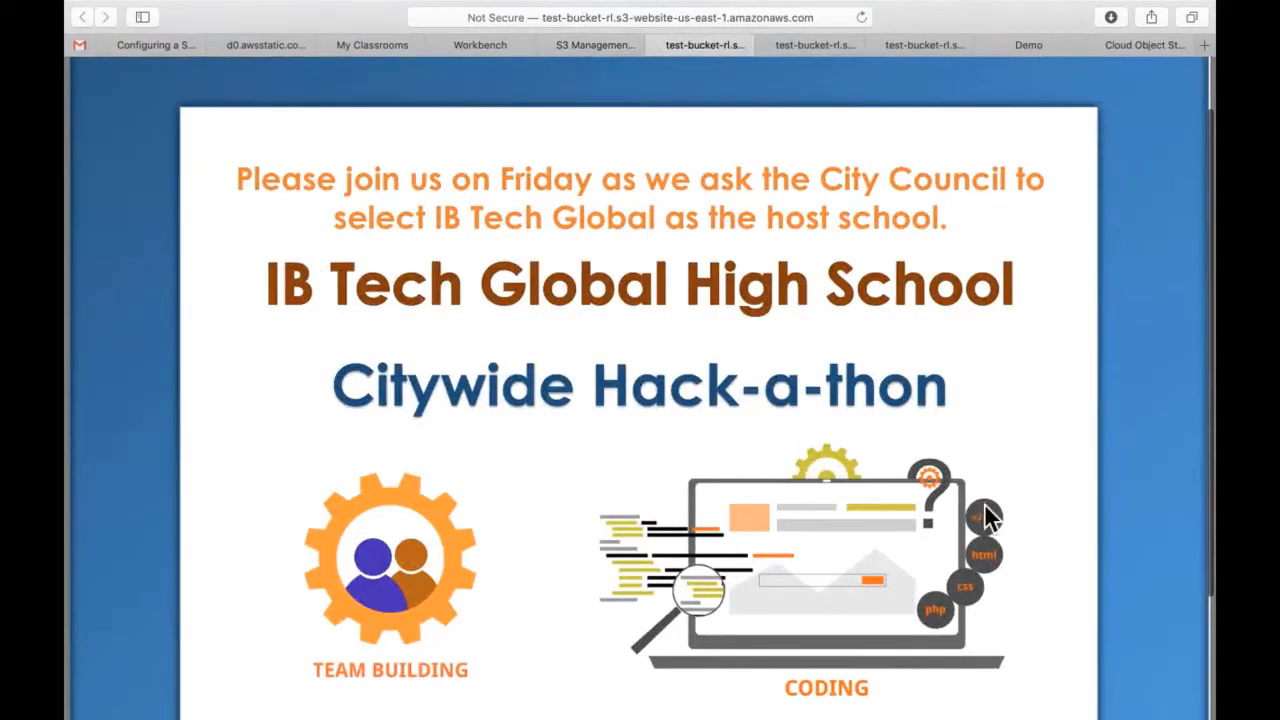
scroll(985, 507, "down", 2)
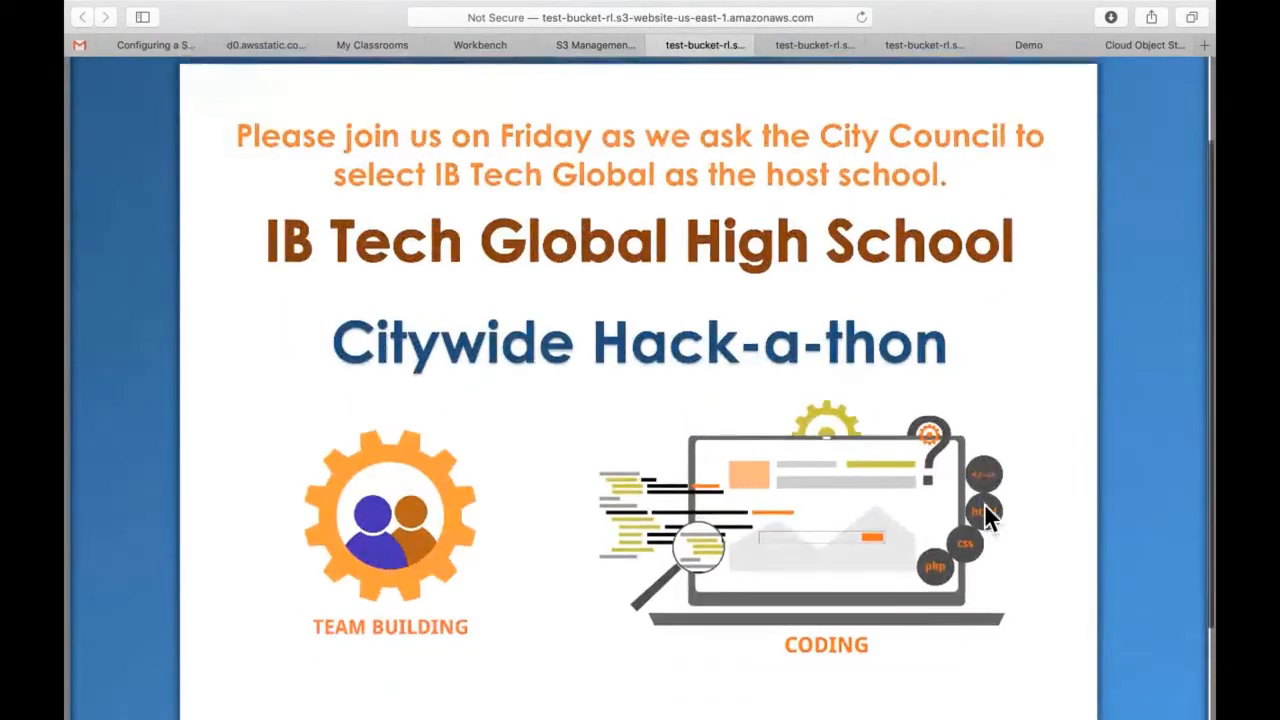
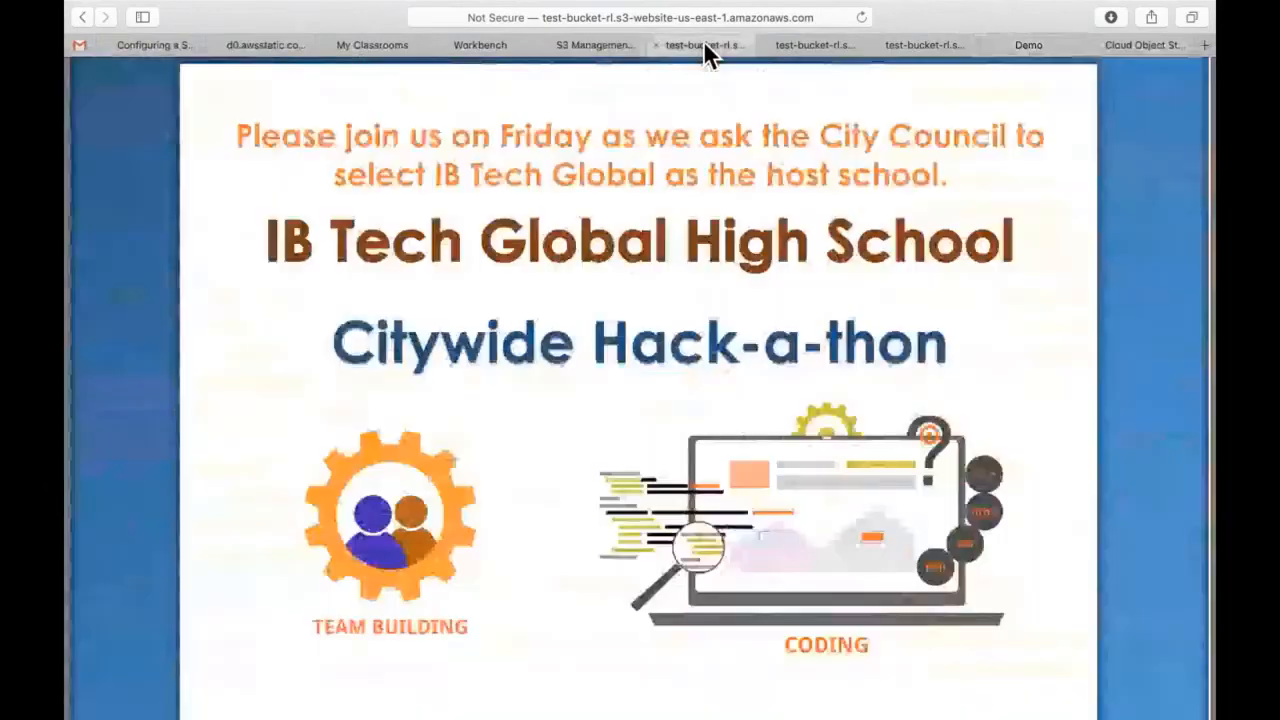
Return to the S3 console and start a new bucket with the name mystaticwebsite-rl.
left_click(602, 45)
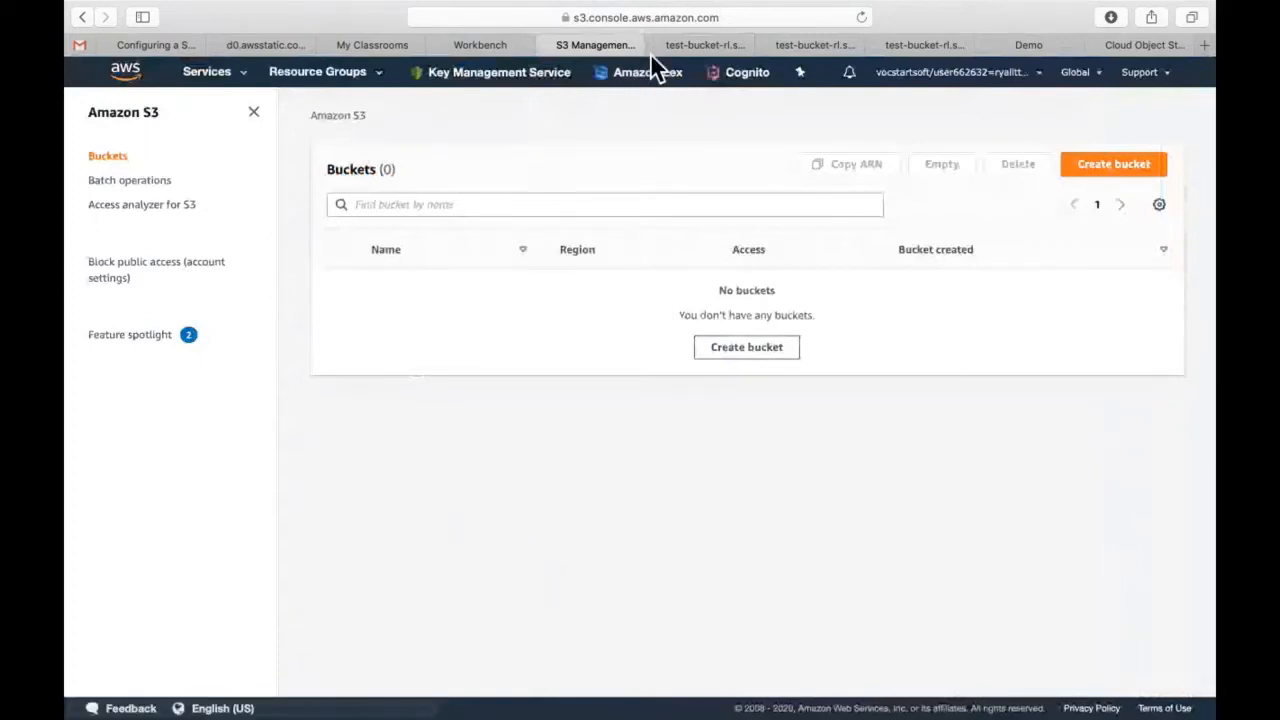
left_click(1120, 170)
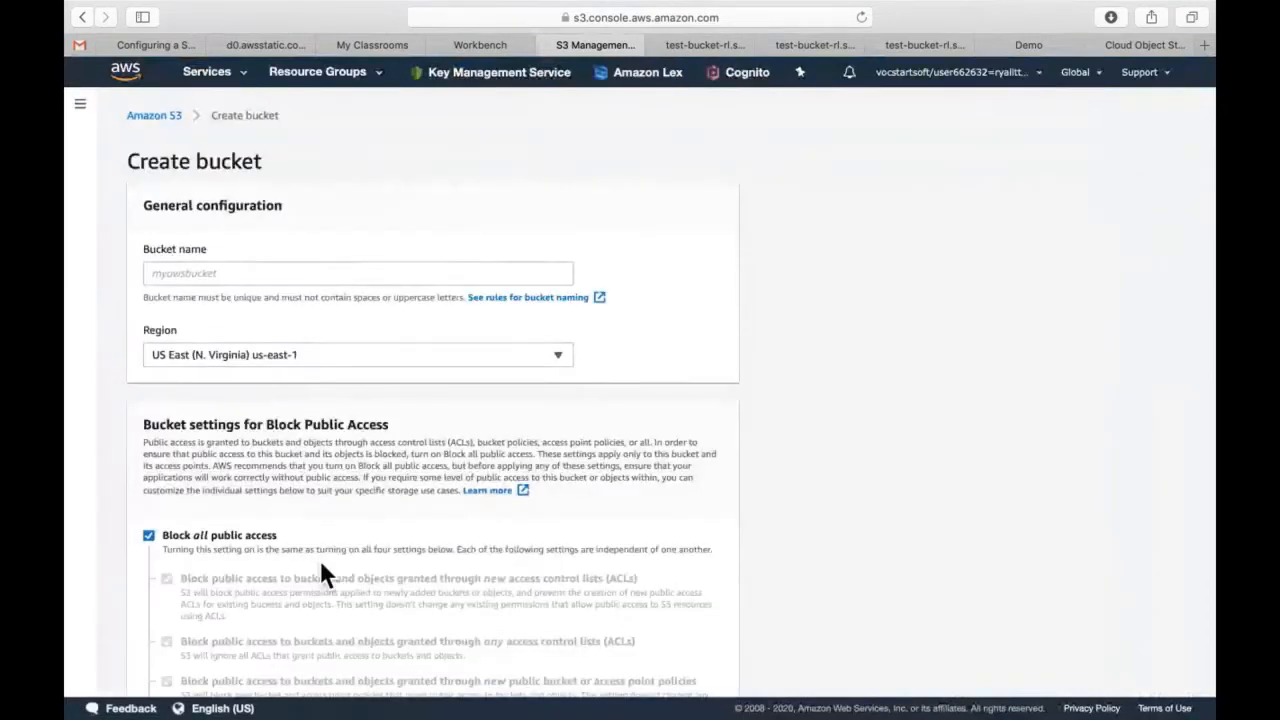
left_click(319, 278)
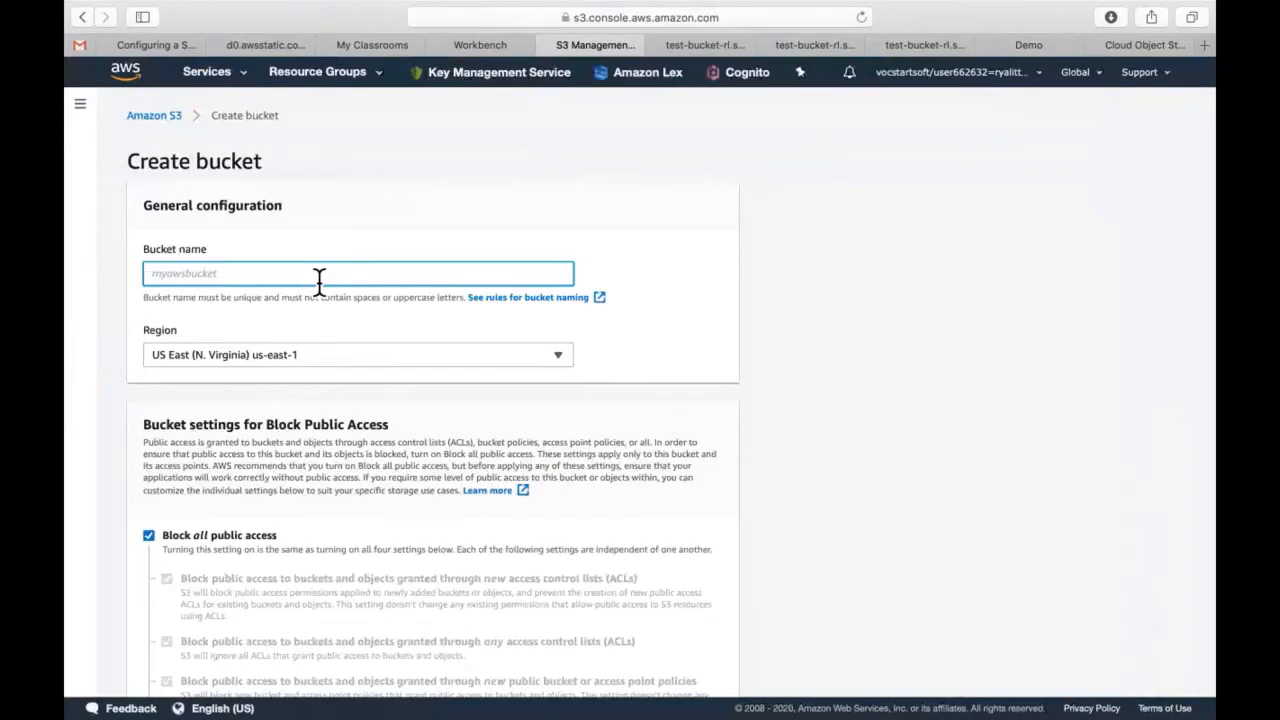
type("mystatic")
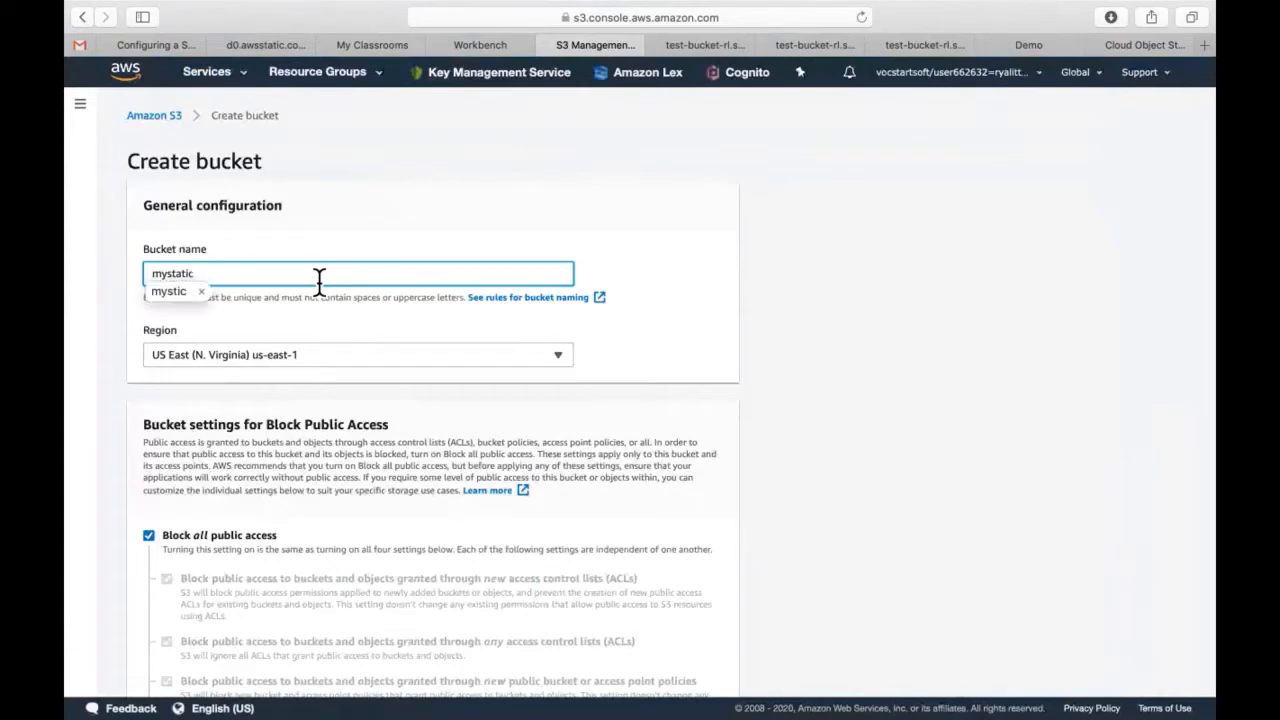
type("website")
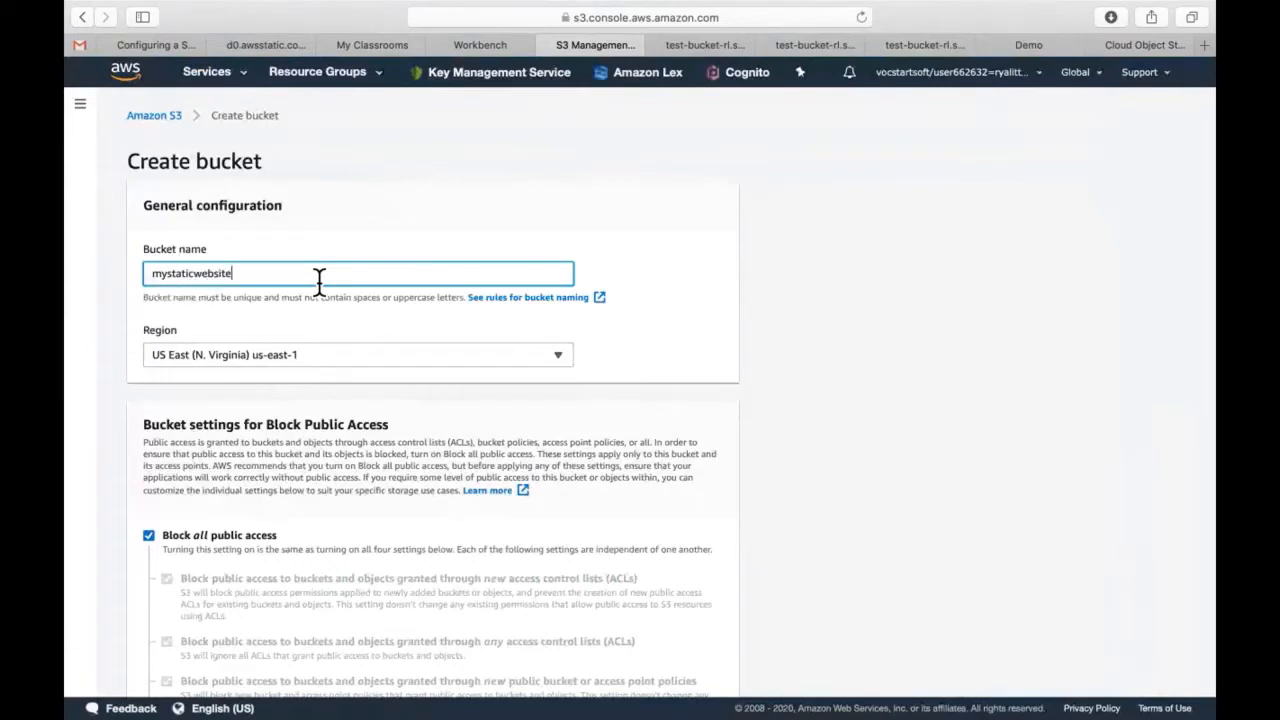
type("-rl")
left_click(645, 362)
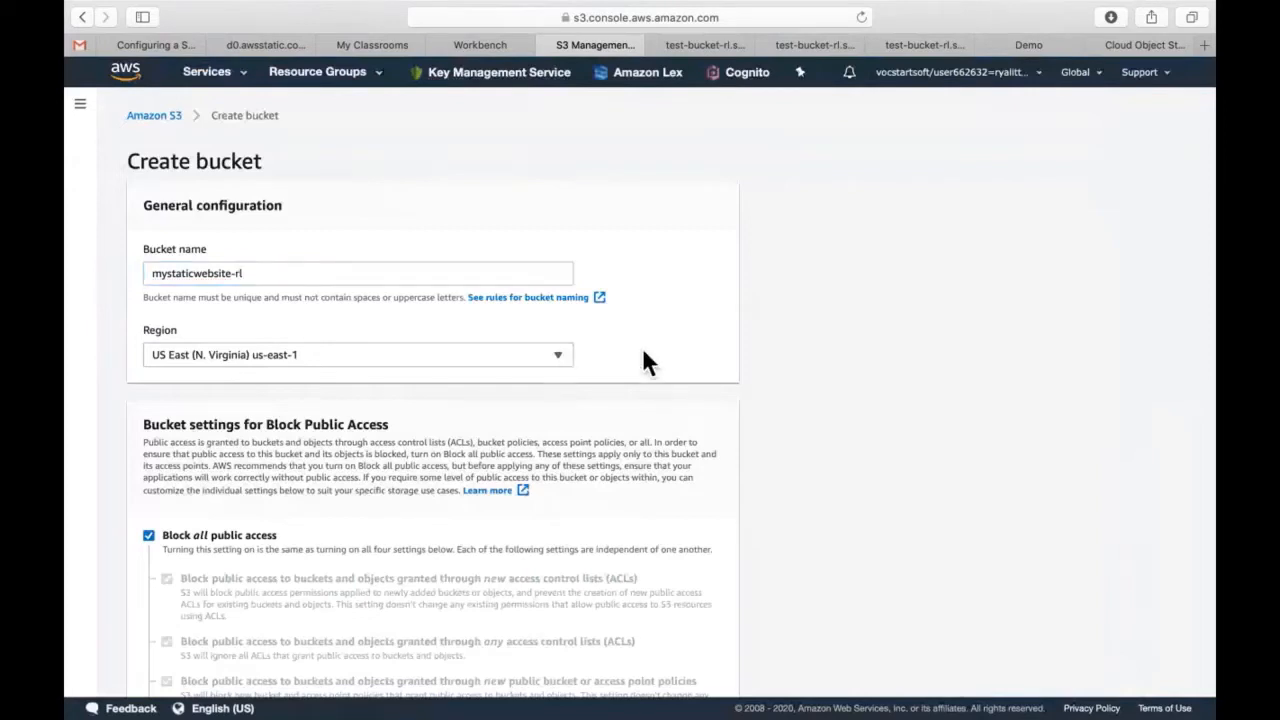
Try to create the bucket with an underscore in its name, as mystaticwebsite_rl.
scroll(643, 352, "down", 2)
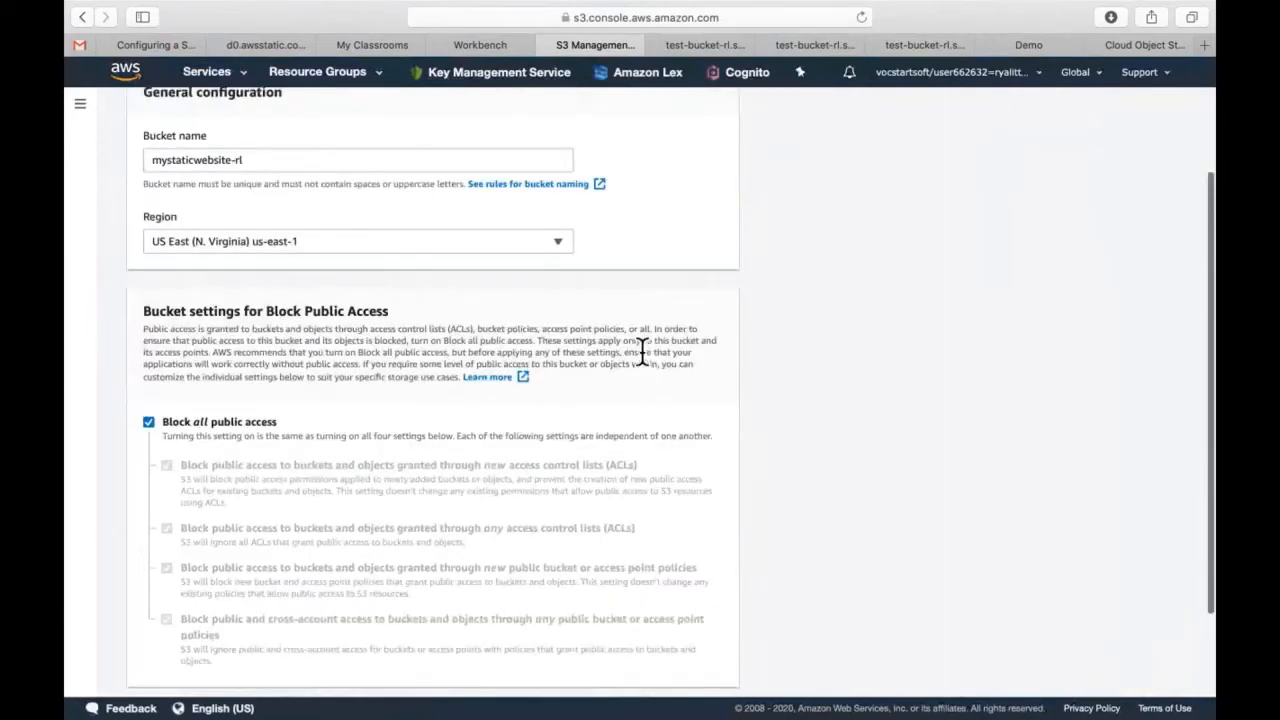
left_click(240, 163)
key("BackSpace")
type("_rl")
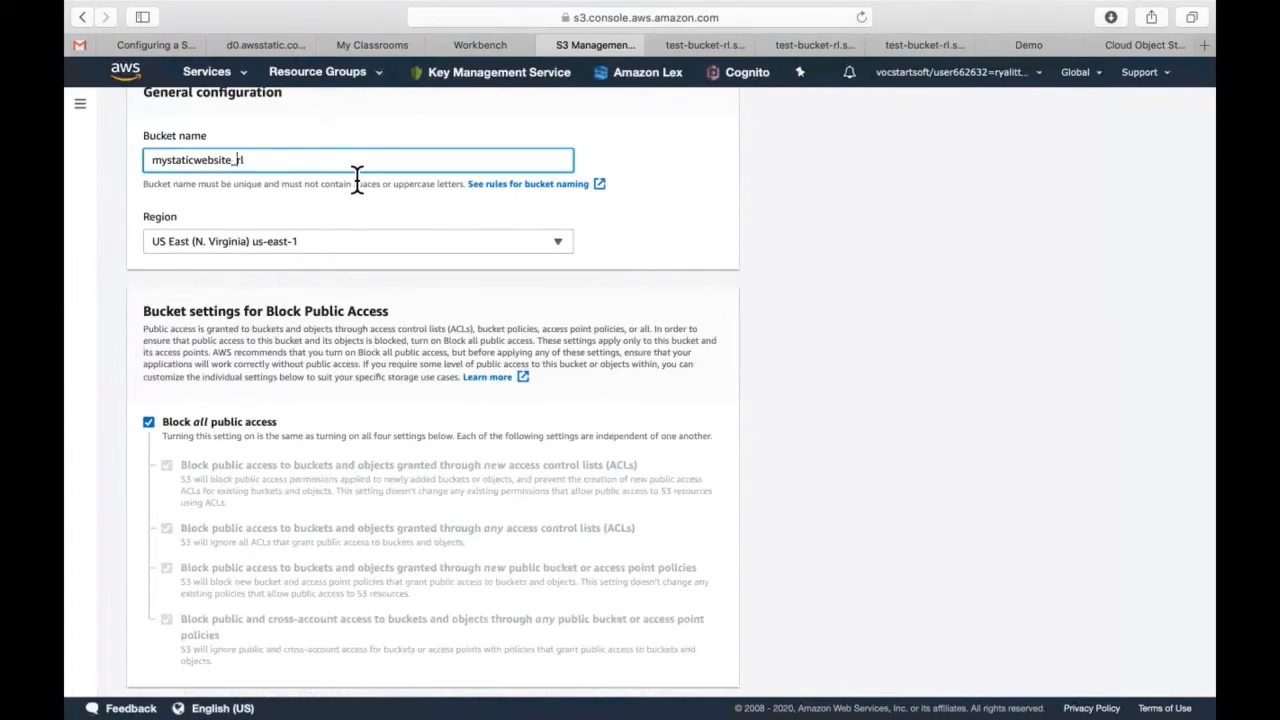
left_click(651, 166)
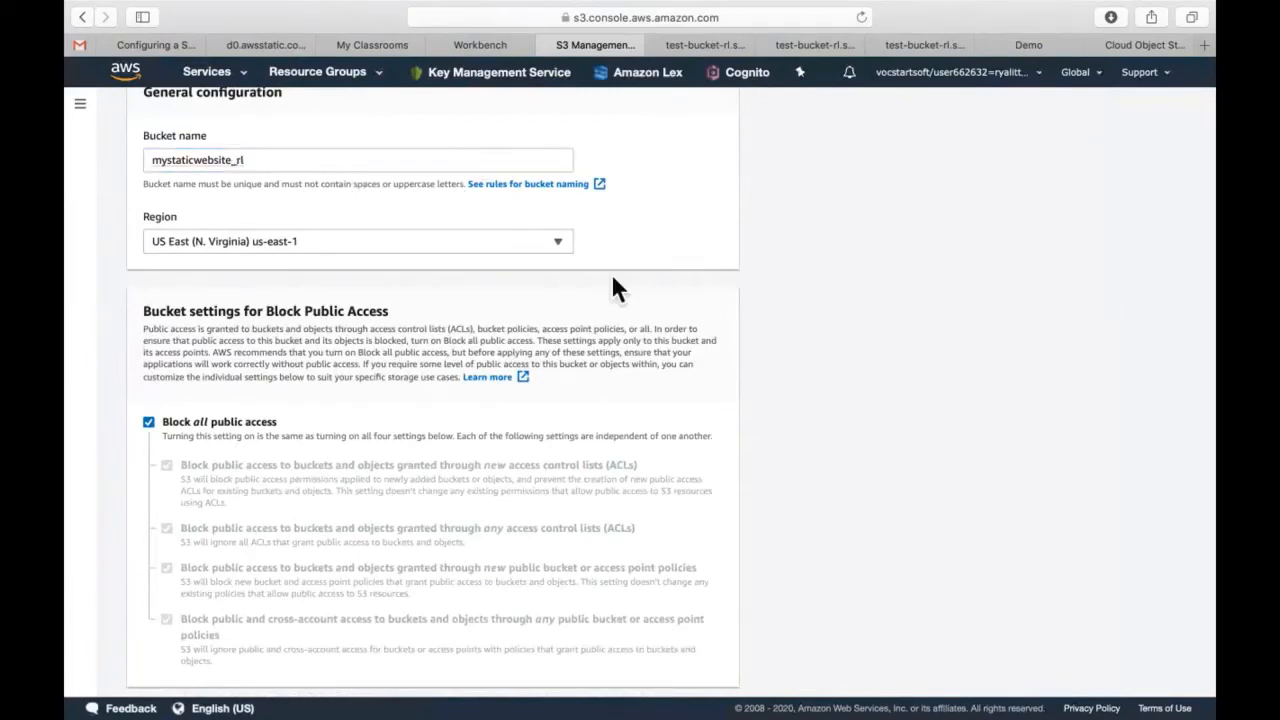
scroll(614, 286, "down", 3)
left_click(712, 682)
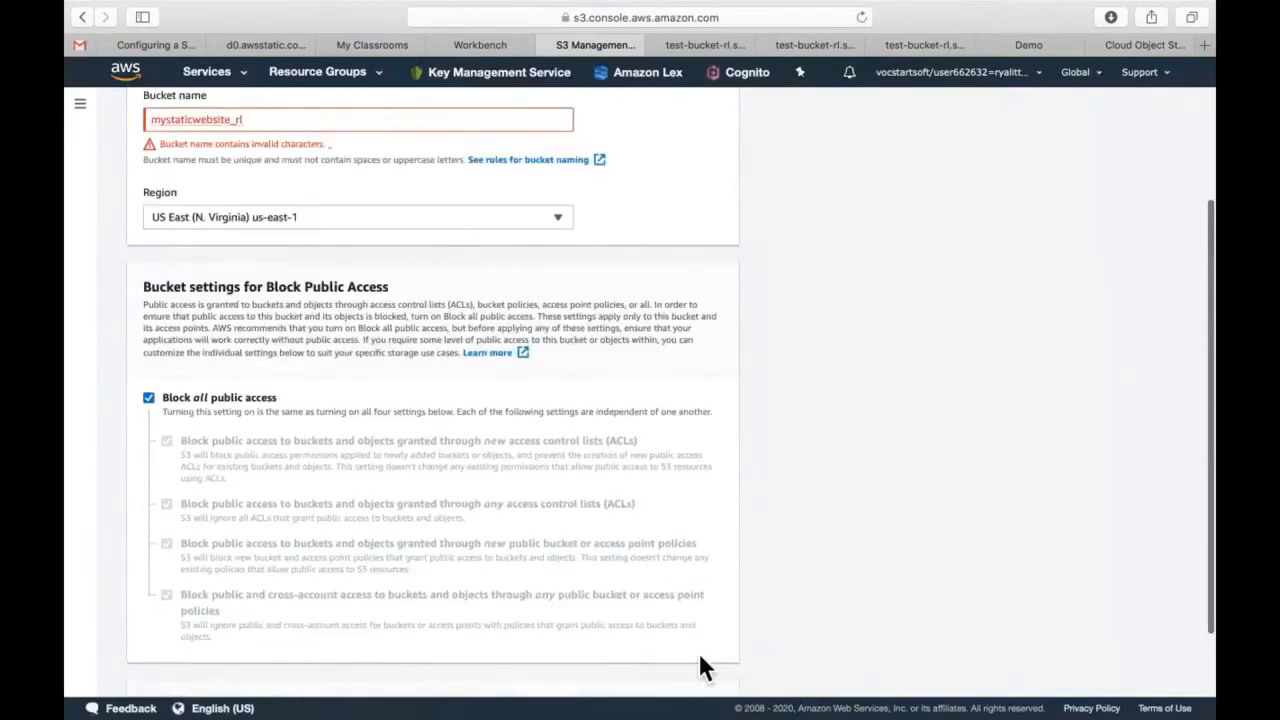
Replace the underscore in the bucket name with a hyphen so it reads mystaticwebsite-rl.
scroll(543, 360, "up", 3)
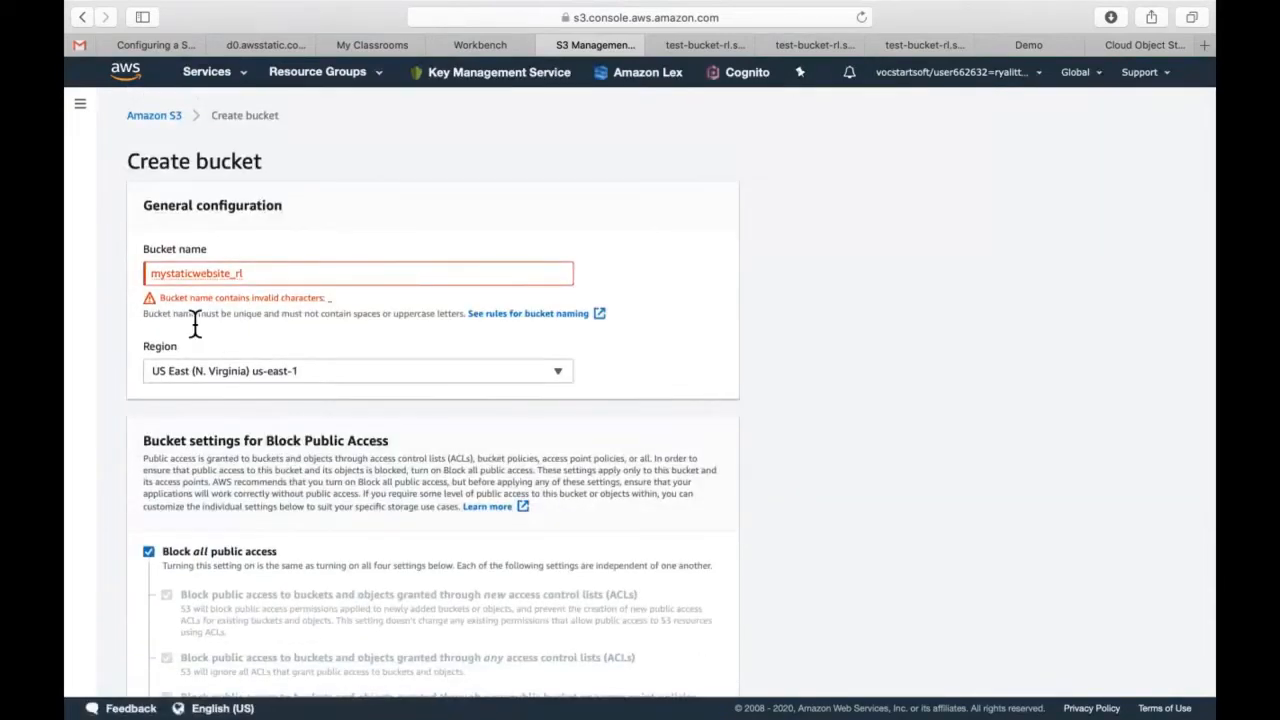
left_click(240, 275)
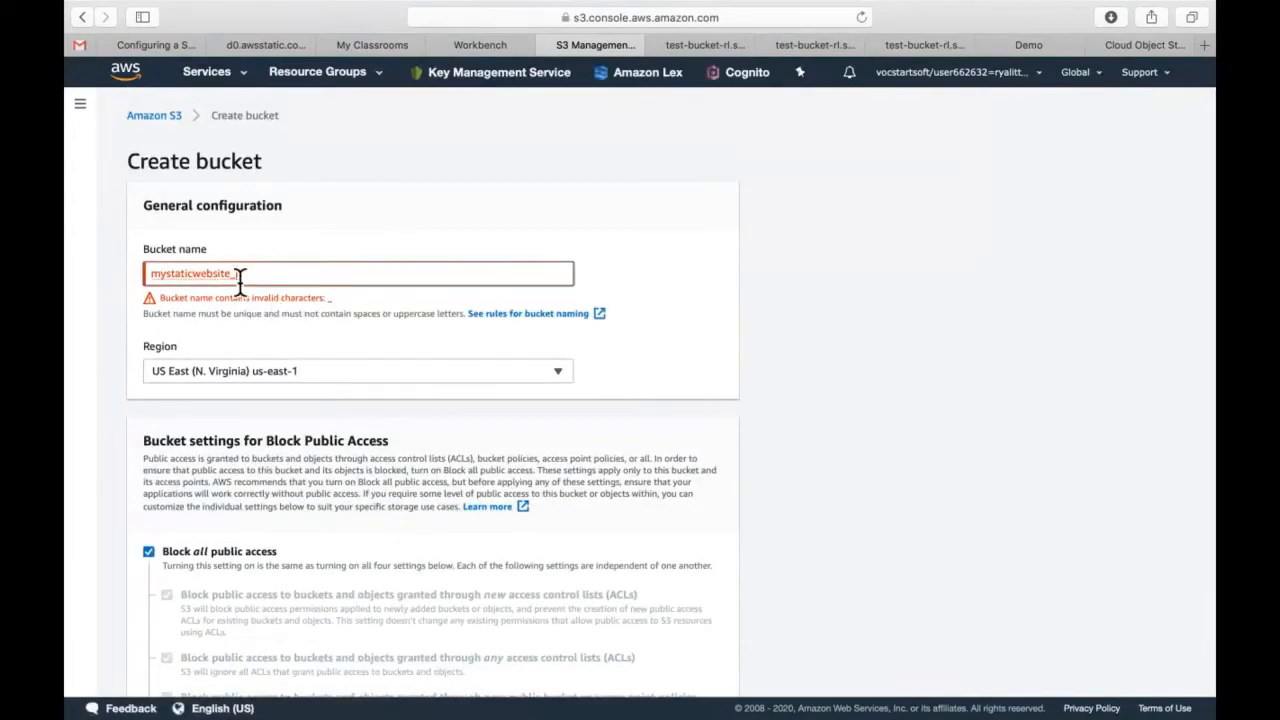
type("rl")
key("BackSpace")
type("-")
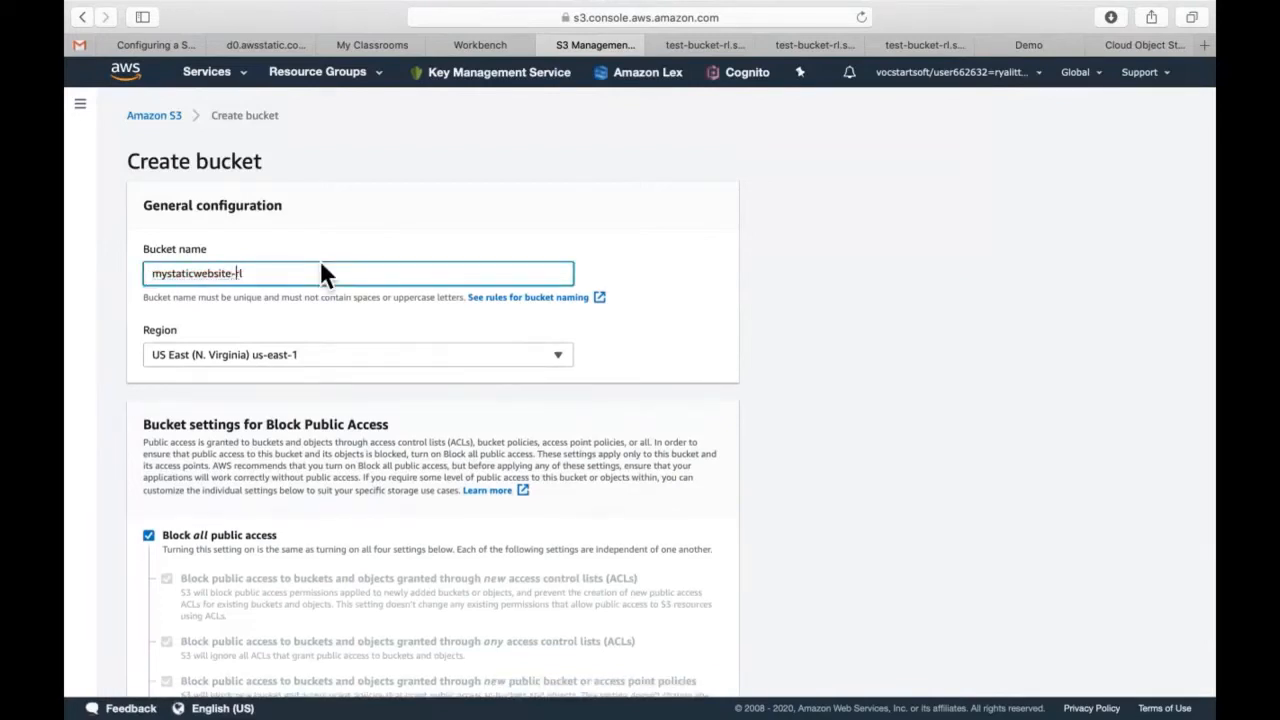
left_click(668, 355)
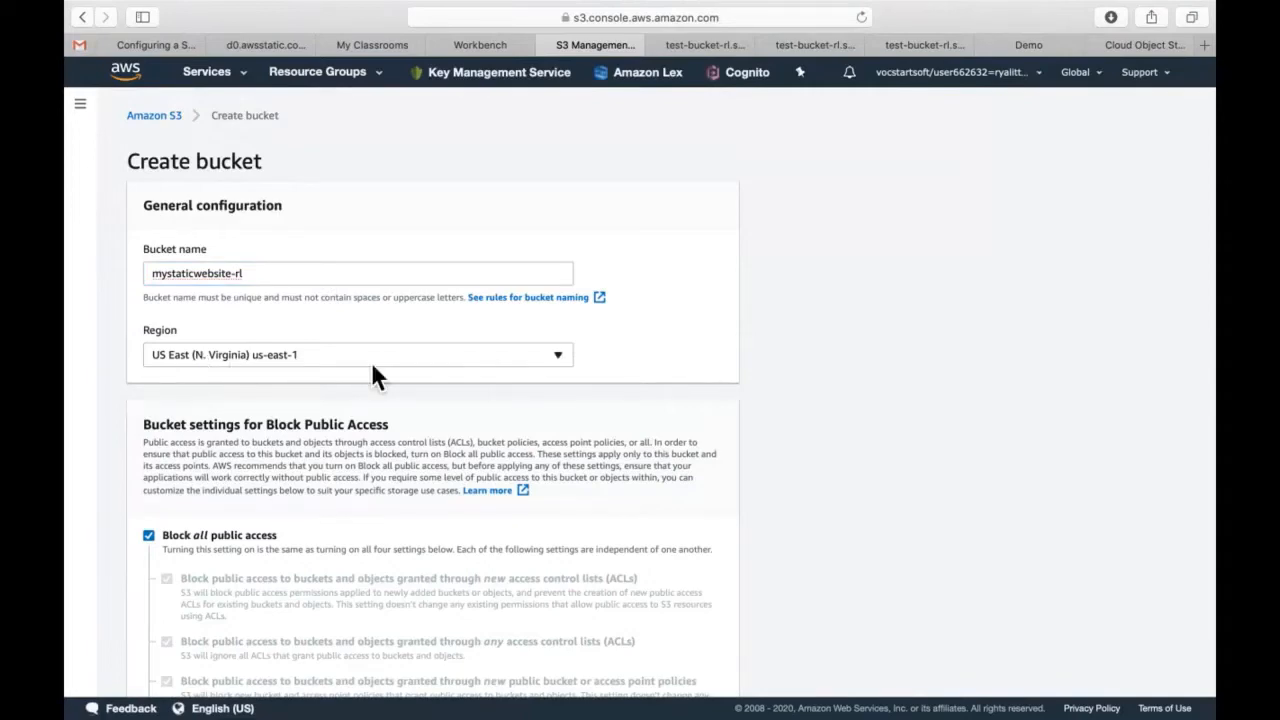
Create the bucket with Block all public access left on, and dismiss the success notification.
scroll(320, 364, "down", 5)
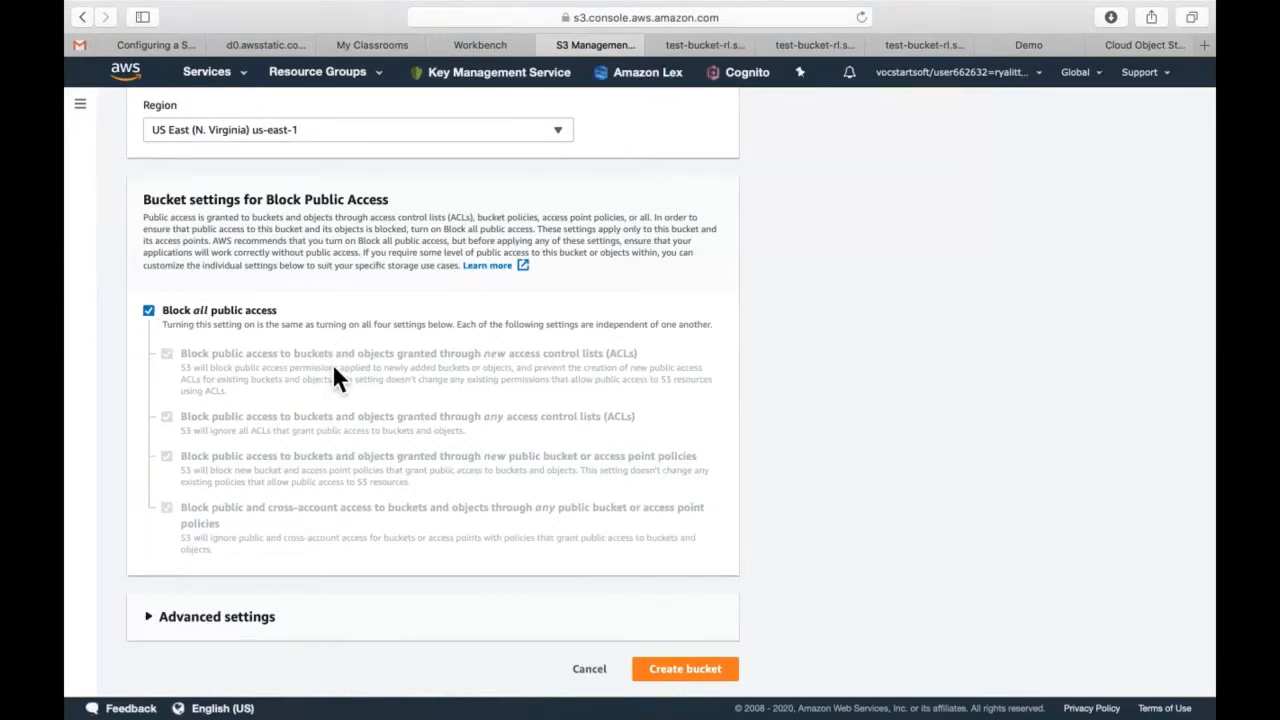
left_click(700, 678)
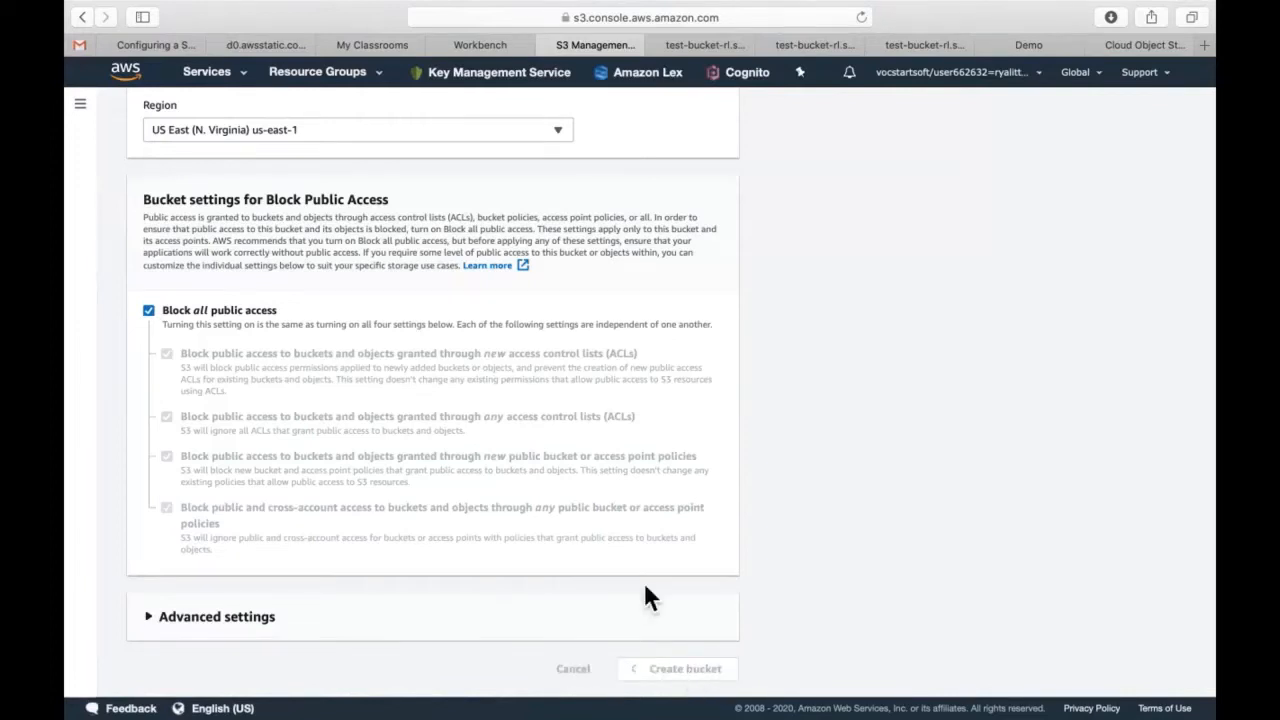
scroll(549, 374, "up", 3)
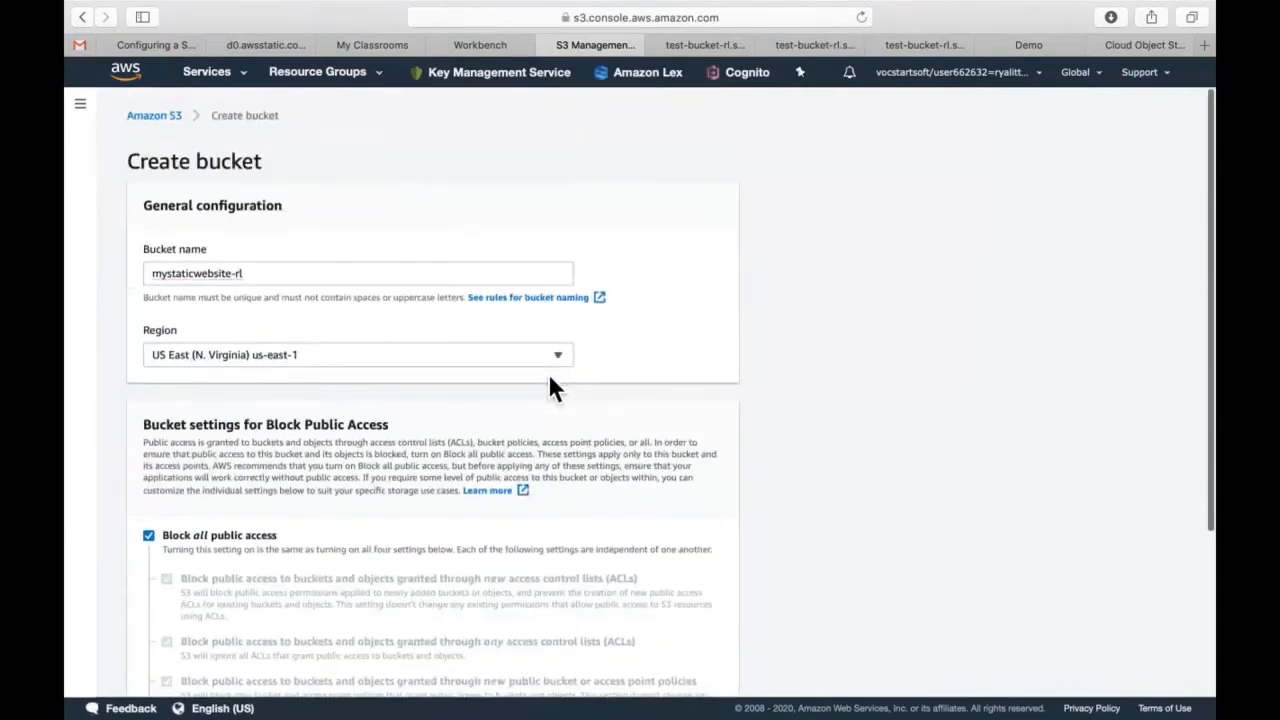
scroll(549, 374, "down", 3)
scroll(550, 378, "up", 1)
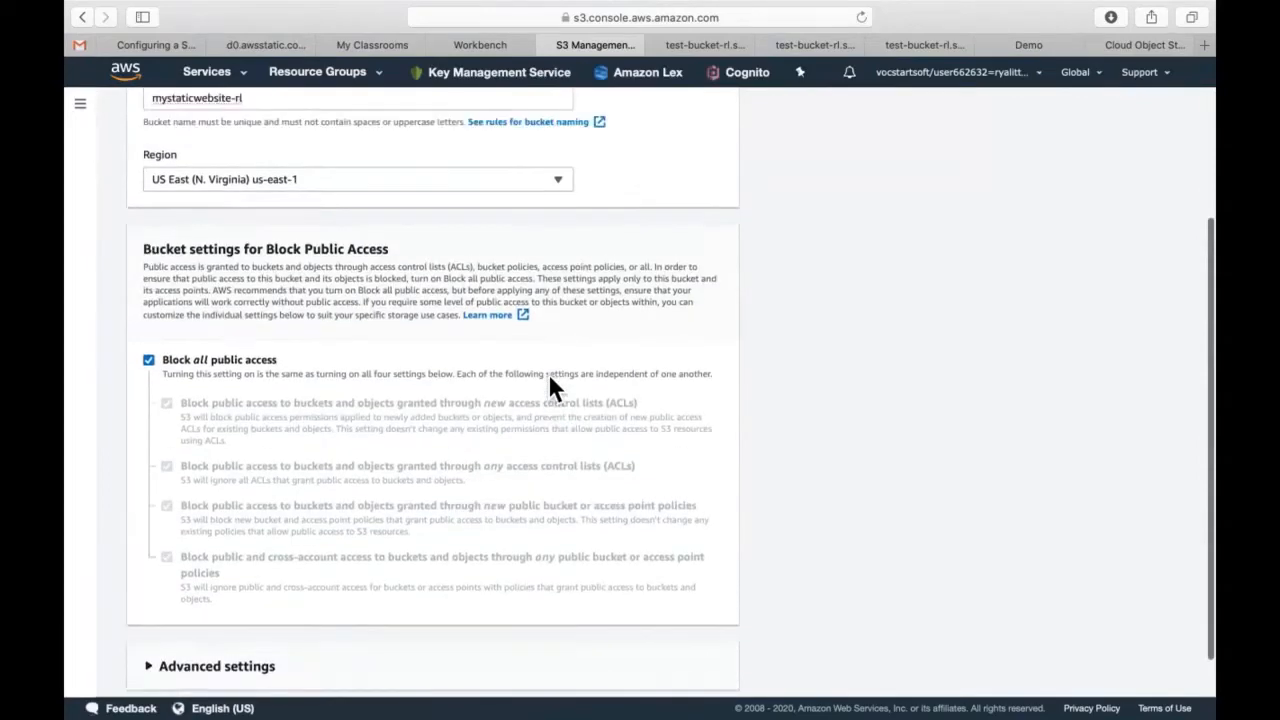
scroll(550, 380, "up", 2)
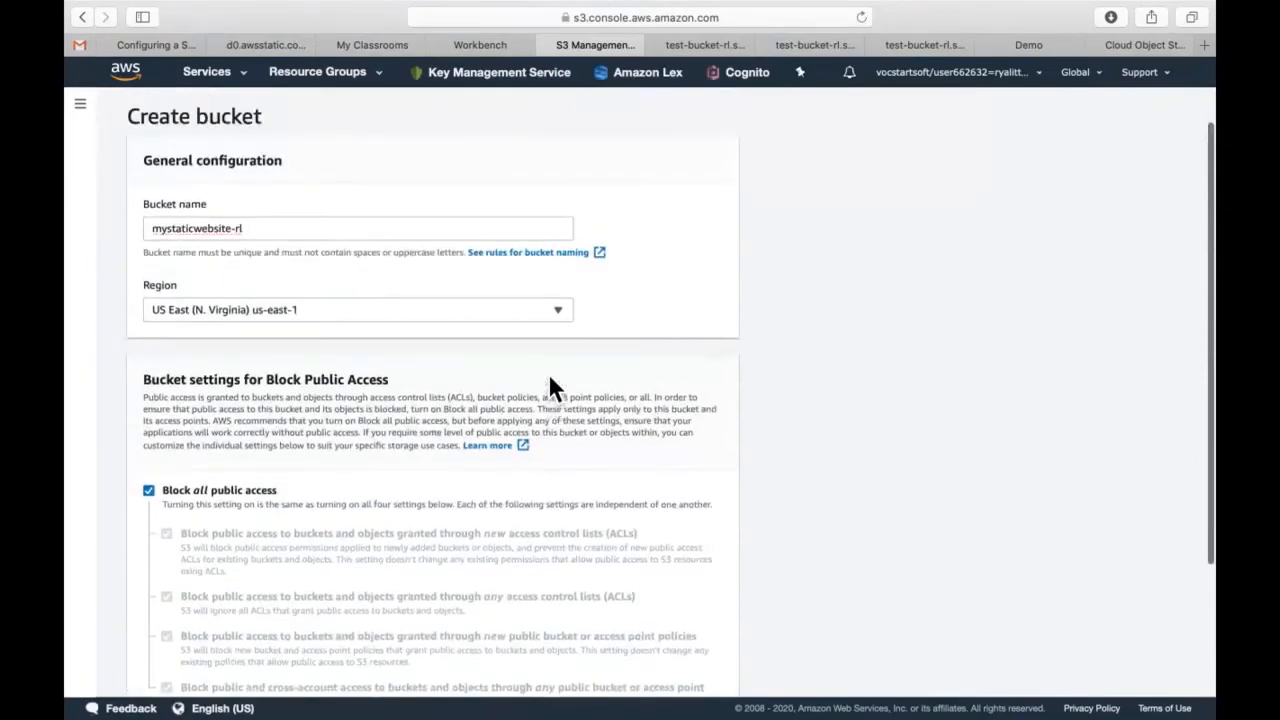
scroll(555, 388, "up", 1)
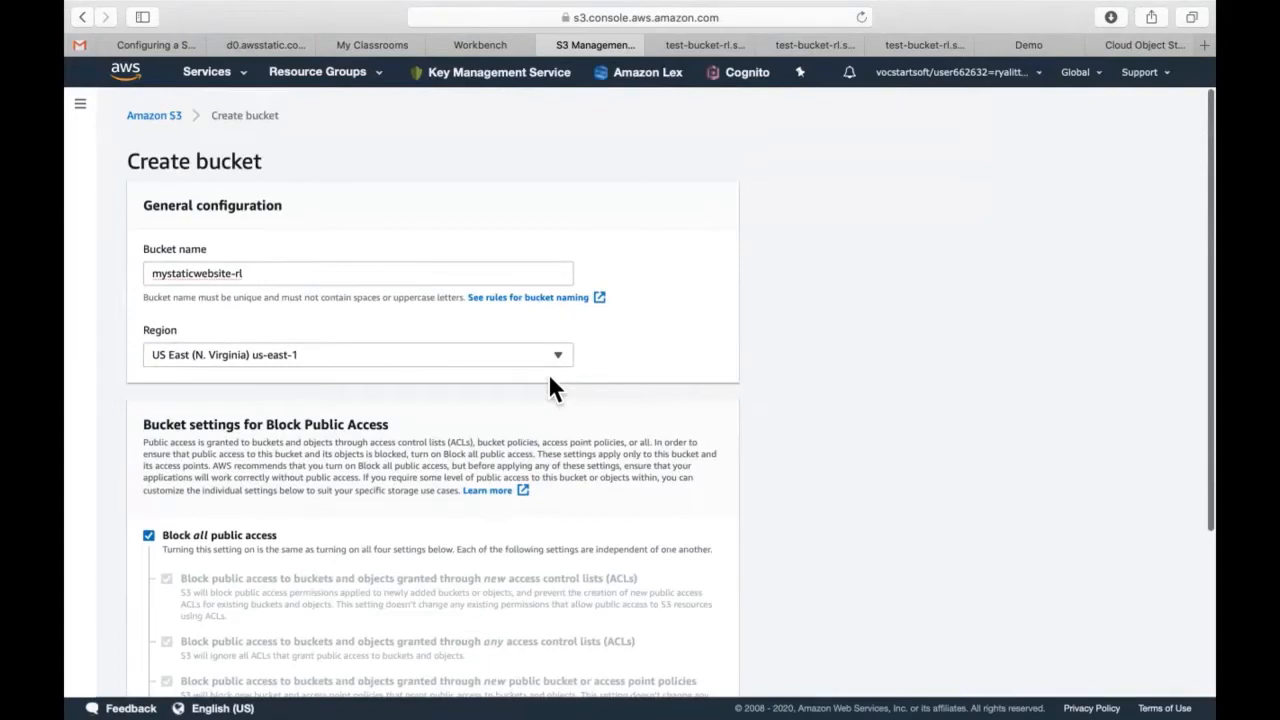
scroll(550, 380, "down", 3)
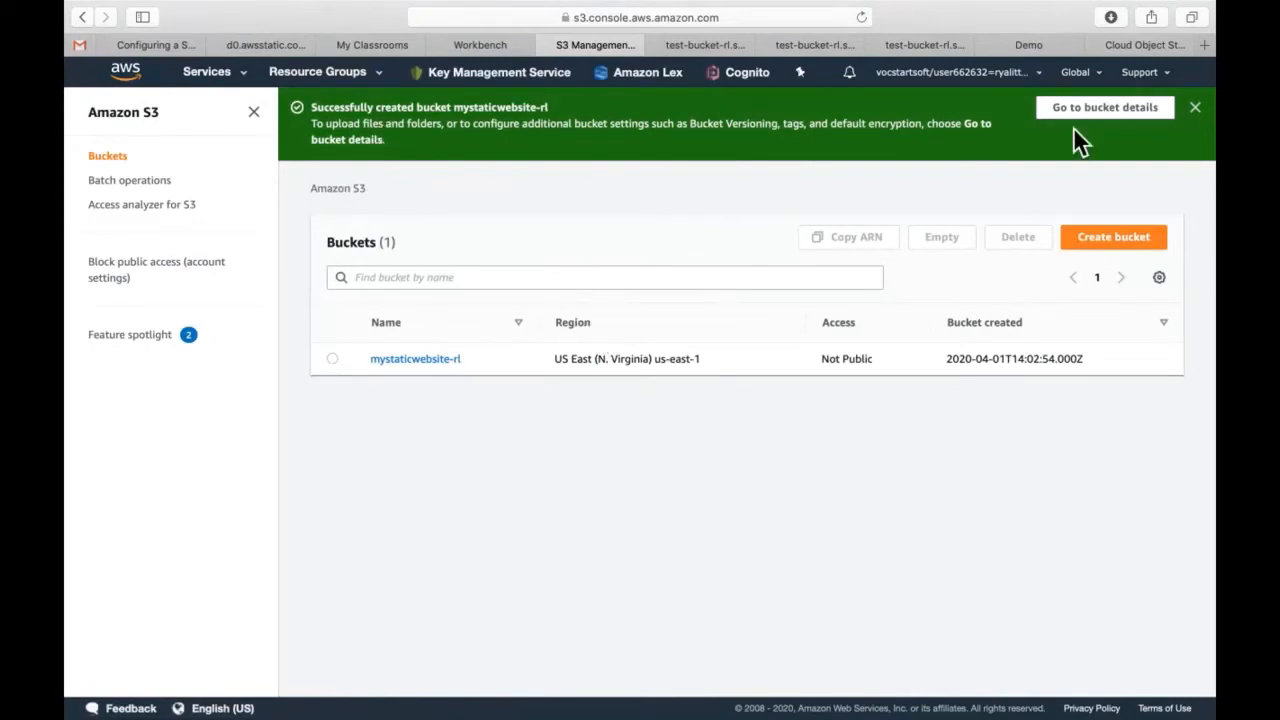
left_click(1196, 108)
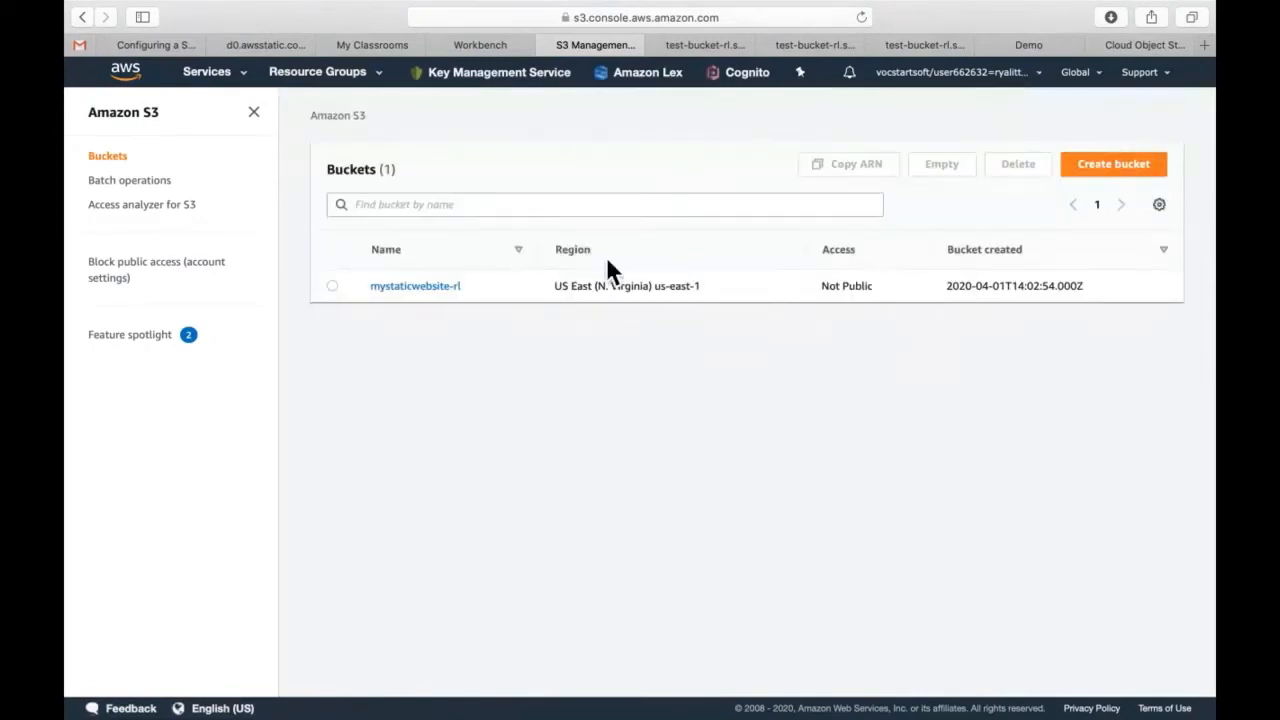
Open the mystaticwebsite-rl bucket and look over its overview page.
left_click(418, 290)
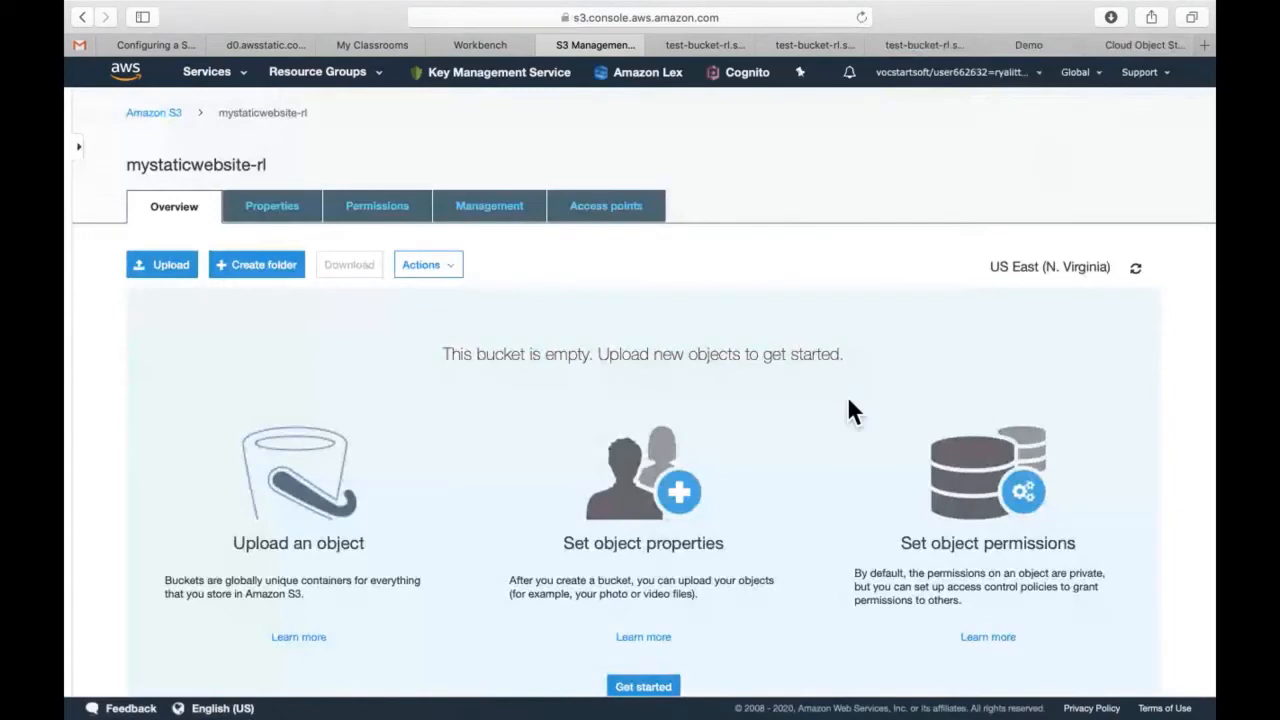
scroll(312, 452, "down", 3)
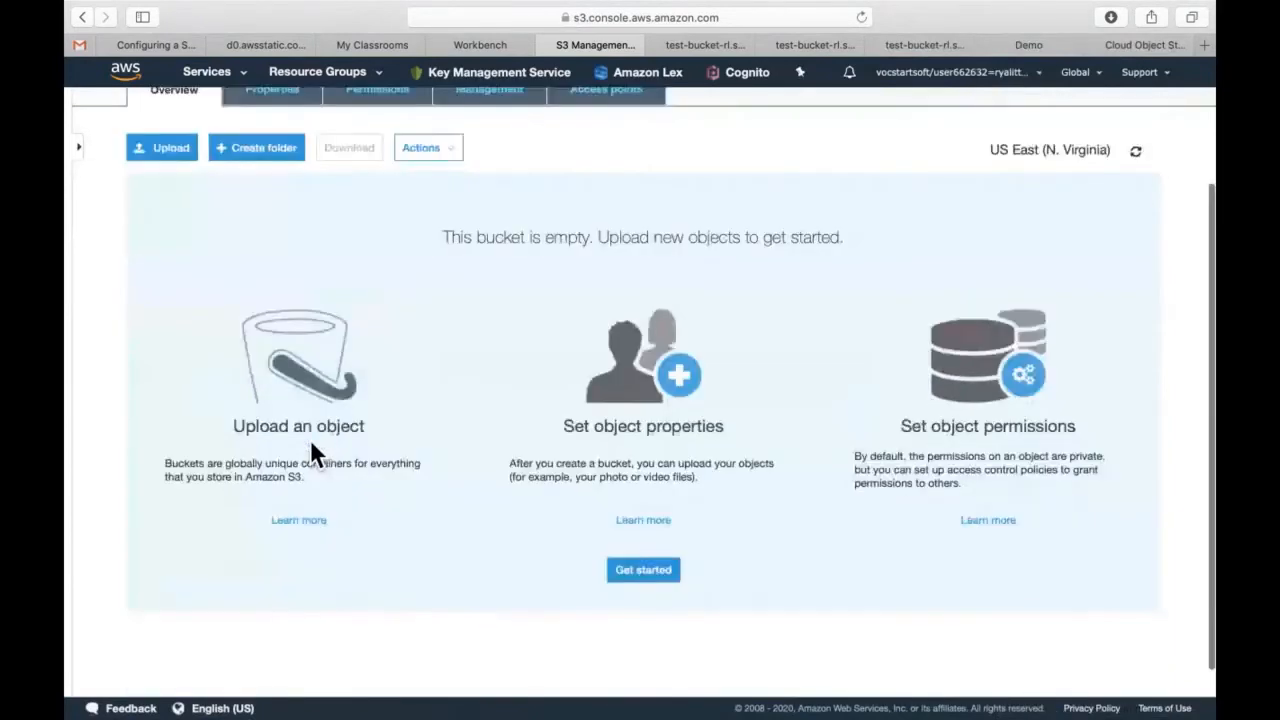
scroll(311, 445, "up", 3)
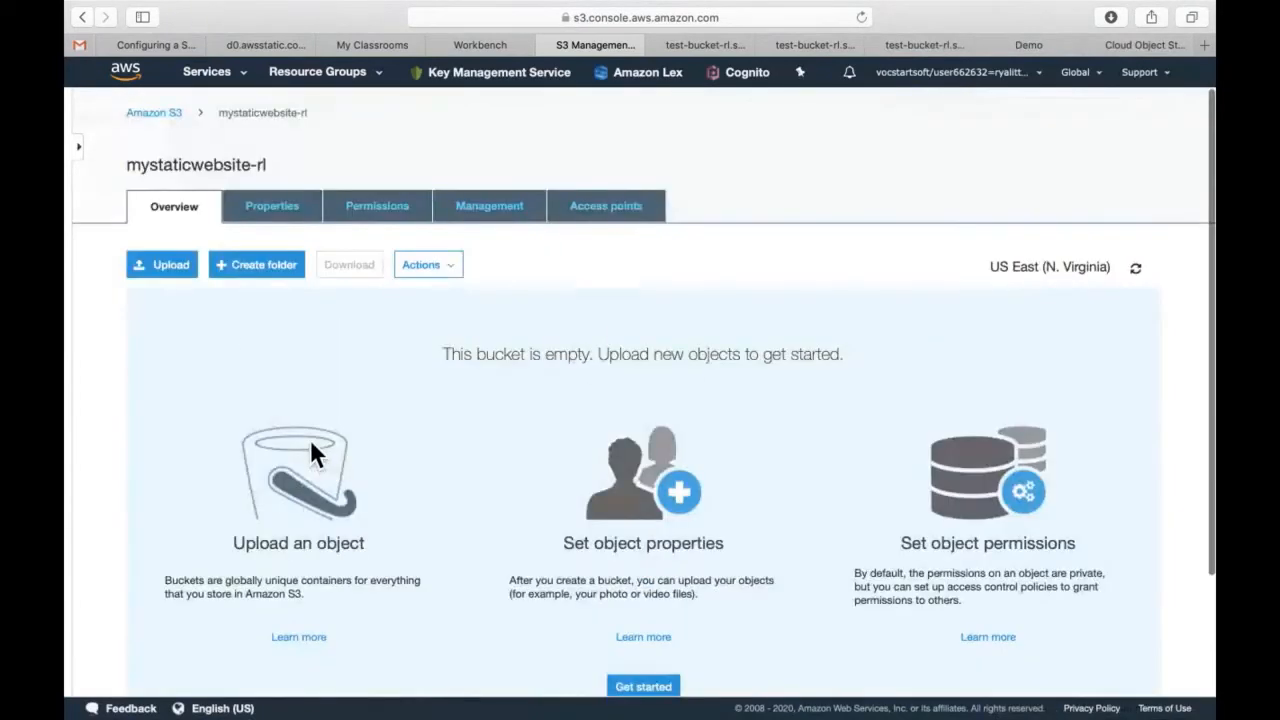
scroll(264, 352, "down", 2)
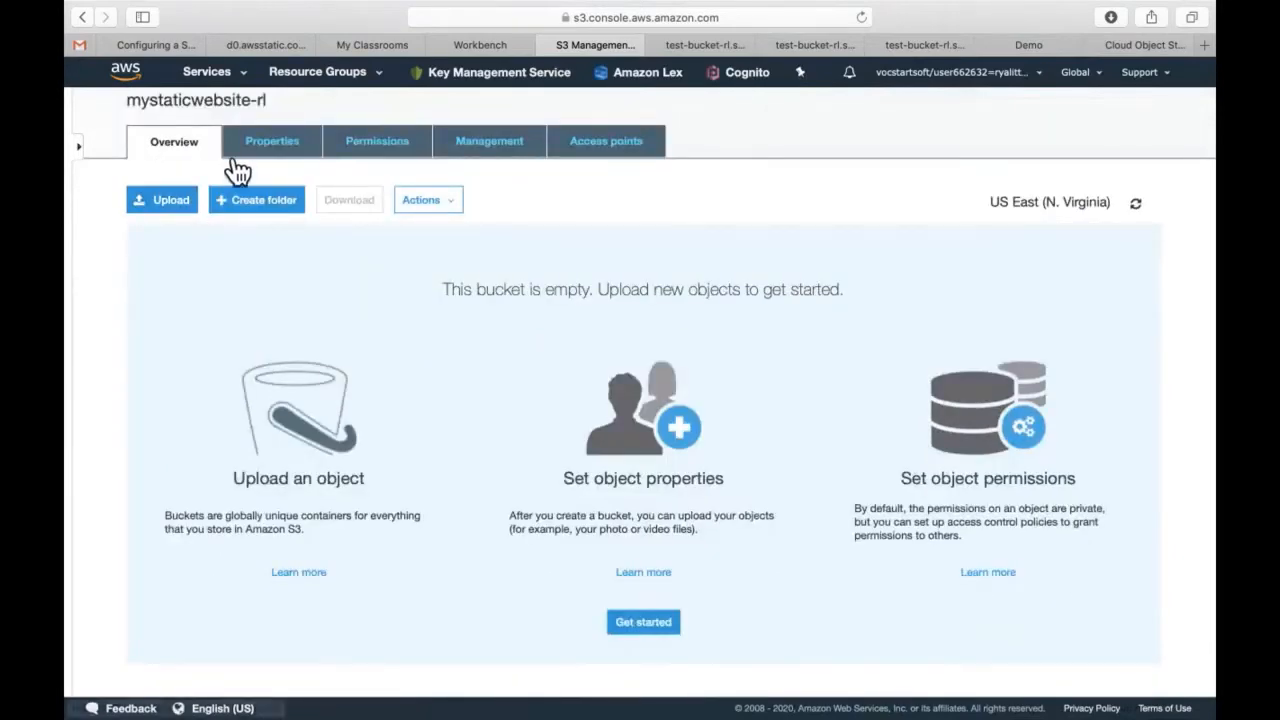
Examine the bucket's static website hosting options for hosting a website, and its Block public access permissions, without saving changes.
left_click(266, 142)
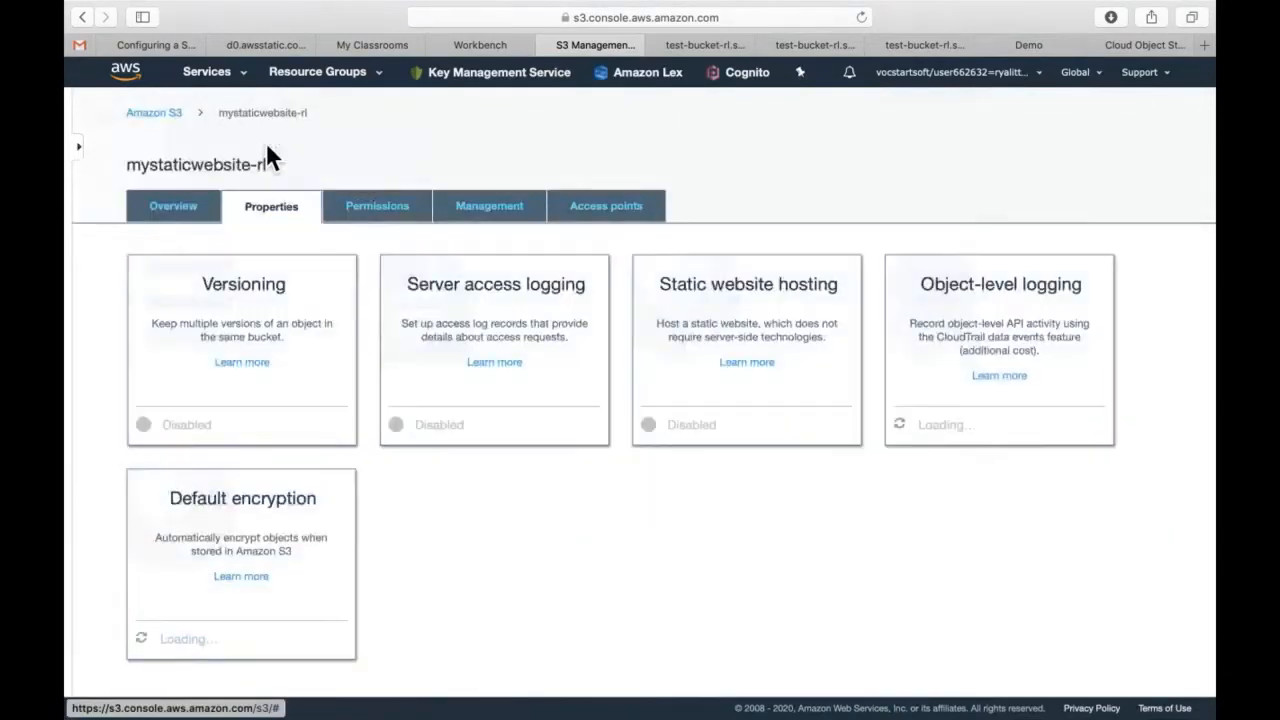
left_click(745, 318)
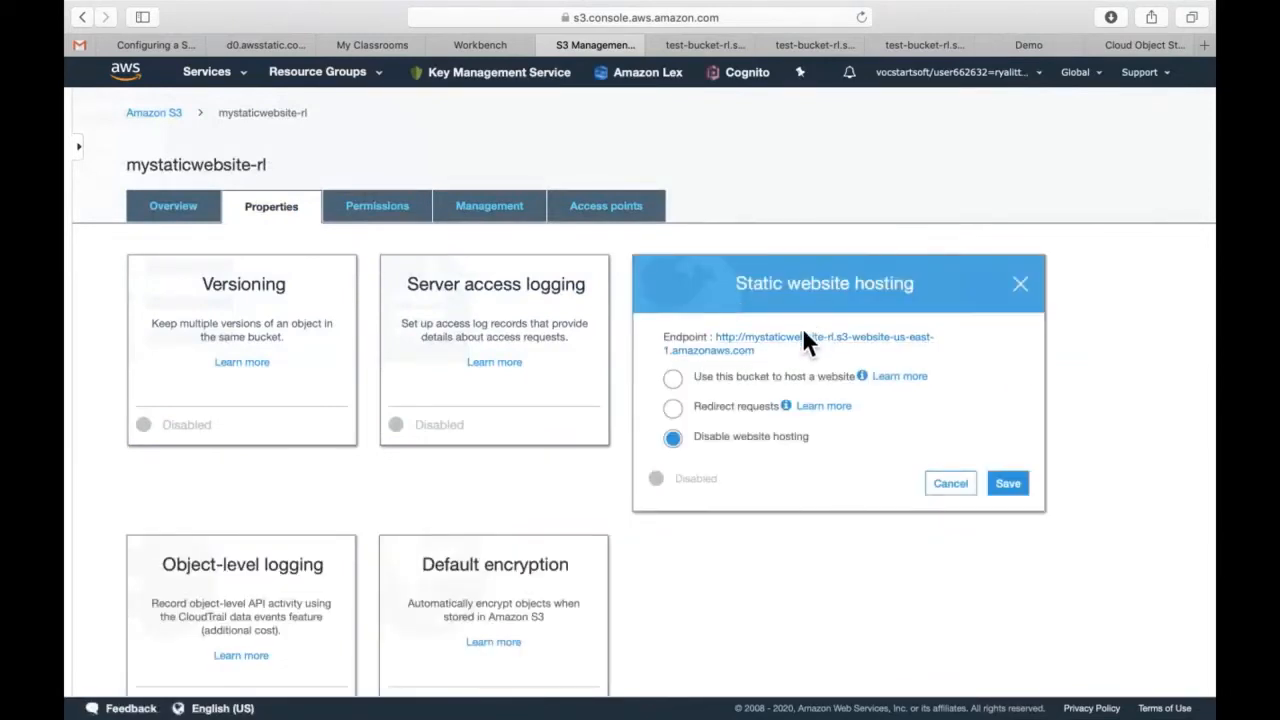
left_click(676, 381)
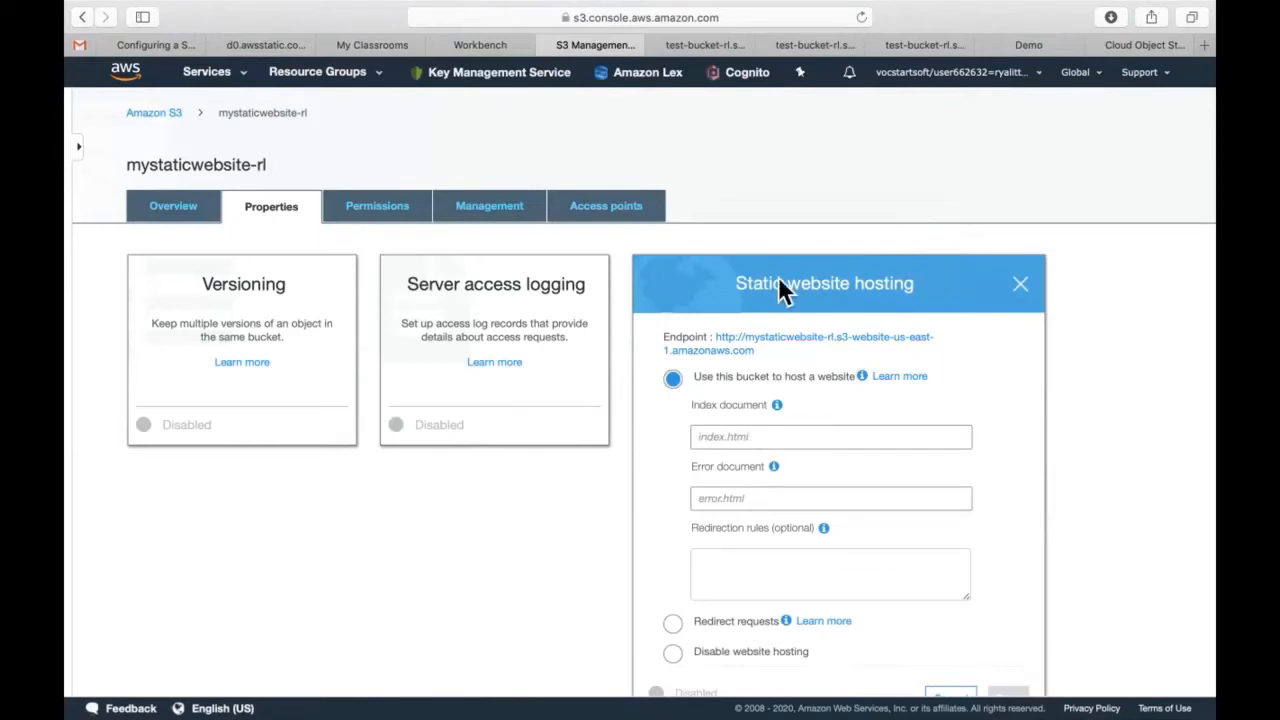
left_click(421, 222)
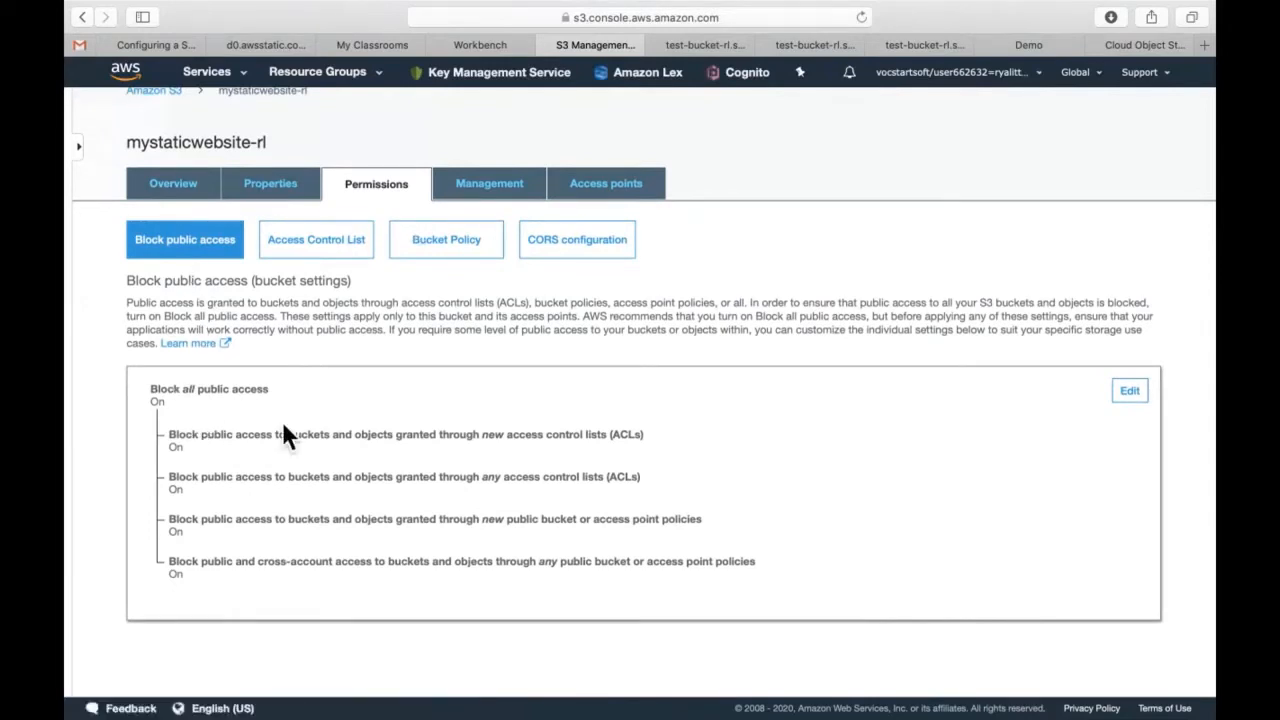
Upload bootstrap_config.json, Cloud Computing.mp4, hi.gif, index.html, School Flyer.pdf and Index.pdf from the S3 static website demo folder to the bucket.
left_click(210, 196)
scroll(334, 394, "down", 1)
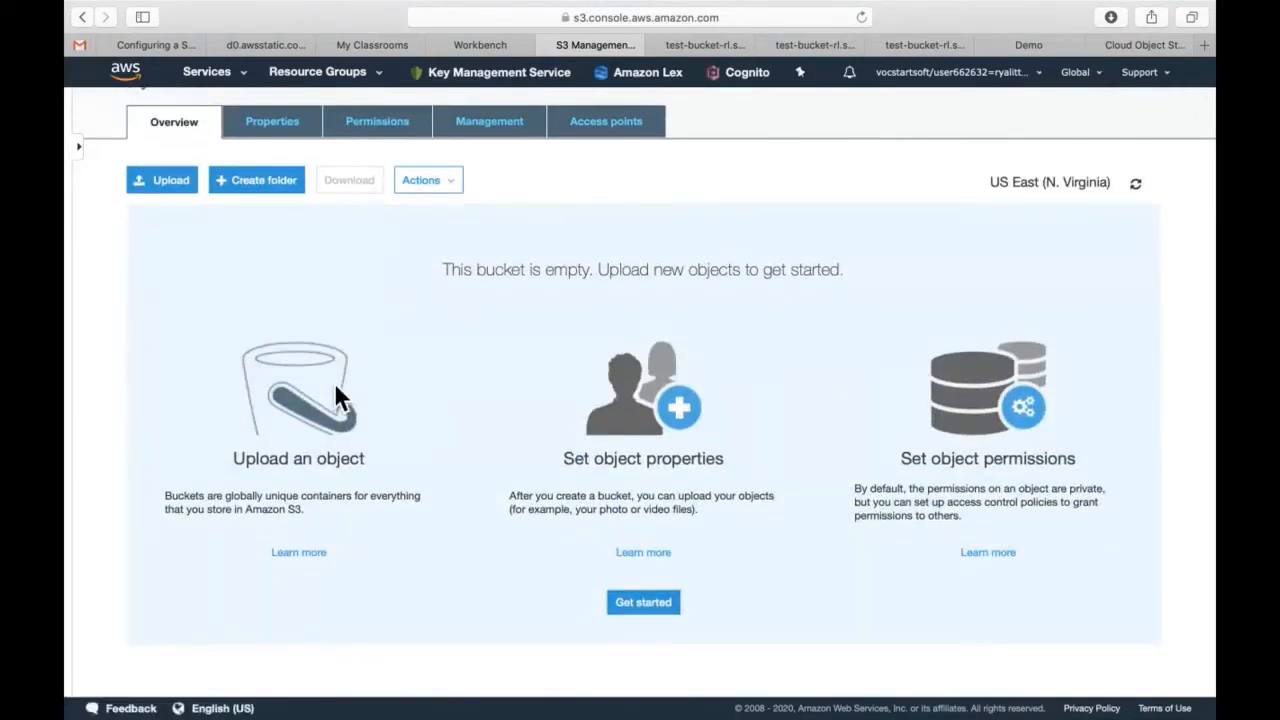
left_click(163, 186)
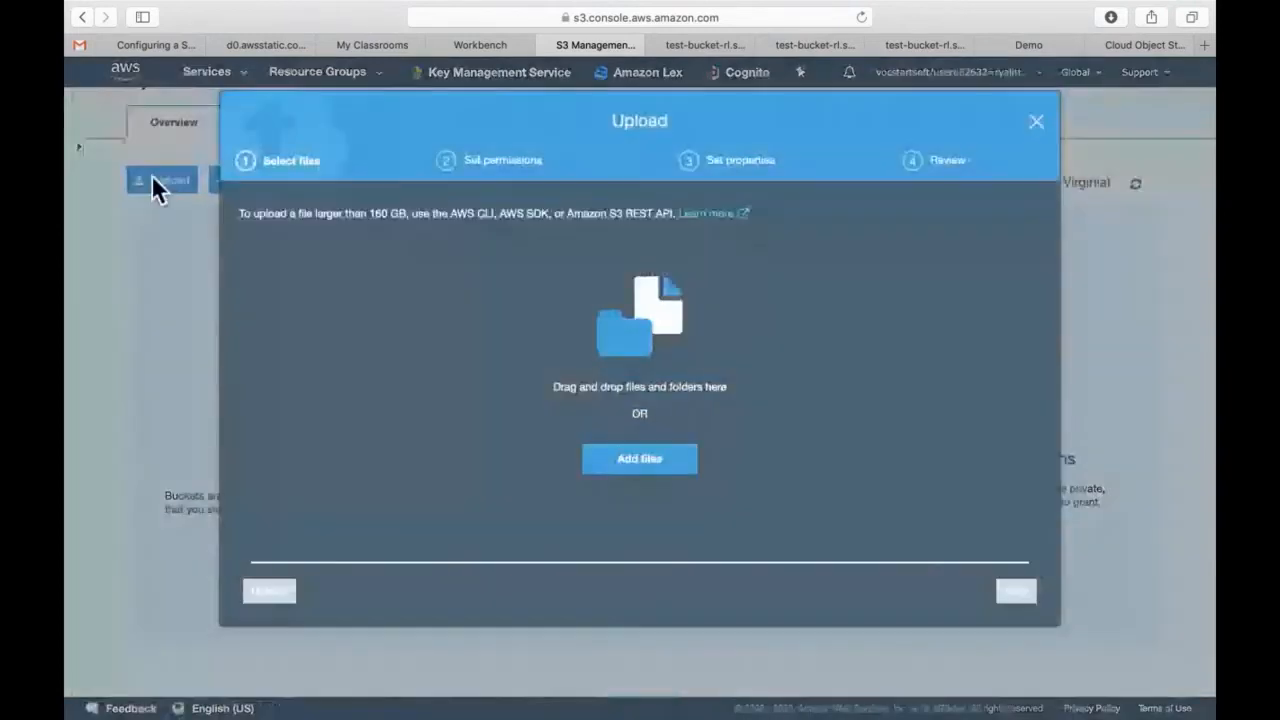
left_click(655, 457)
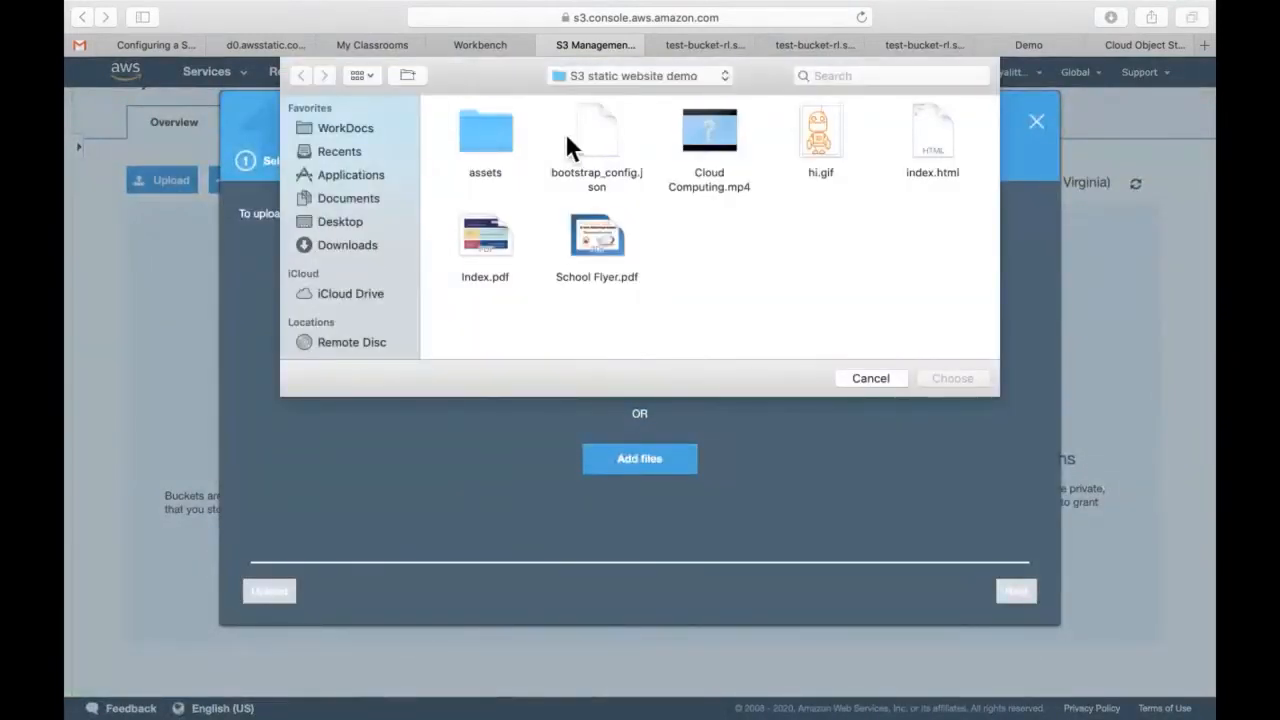
left_click_drag(557, 128, 940, 277)
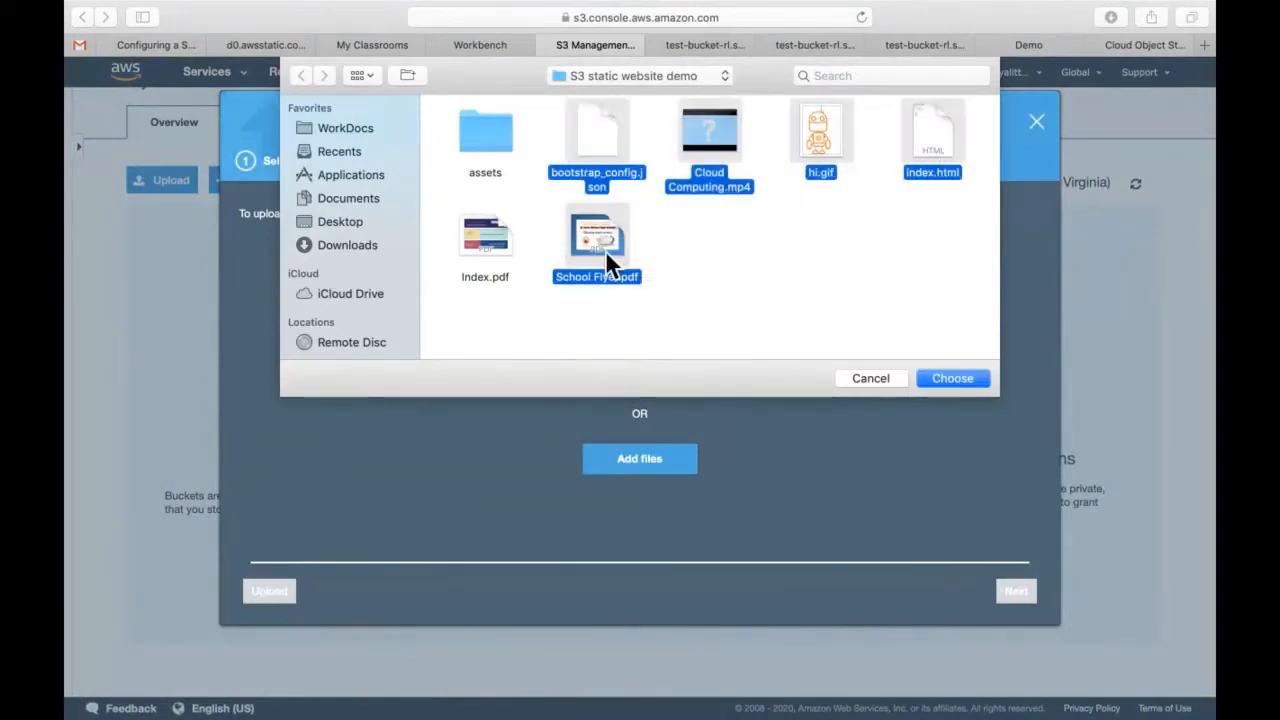
left_click(491, 232, "super")
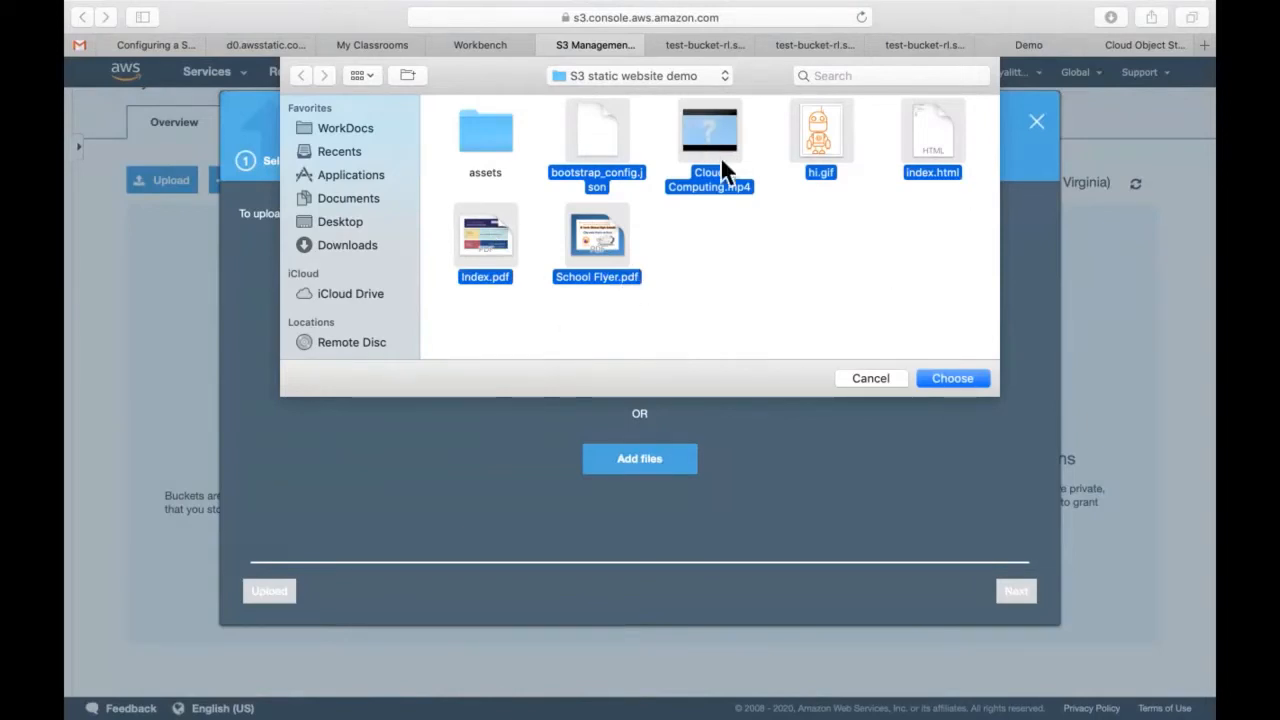
left_click(978, 382)
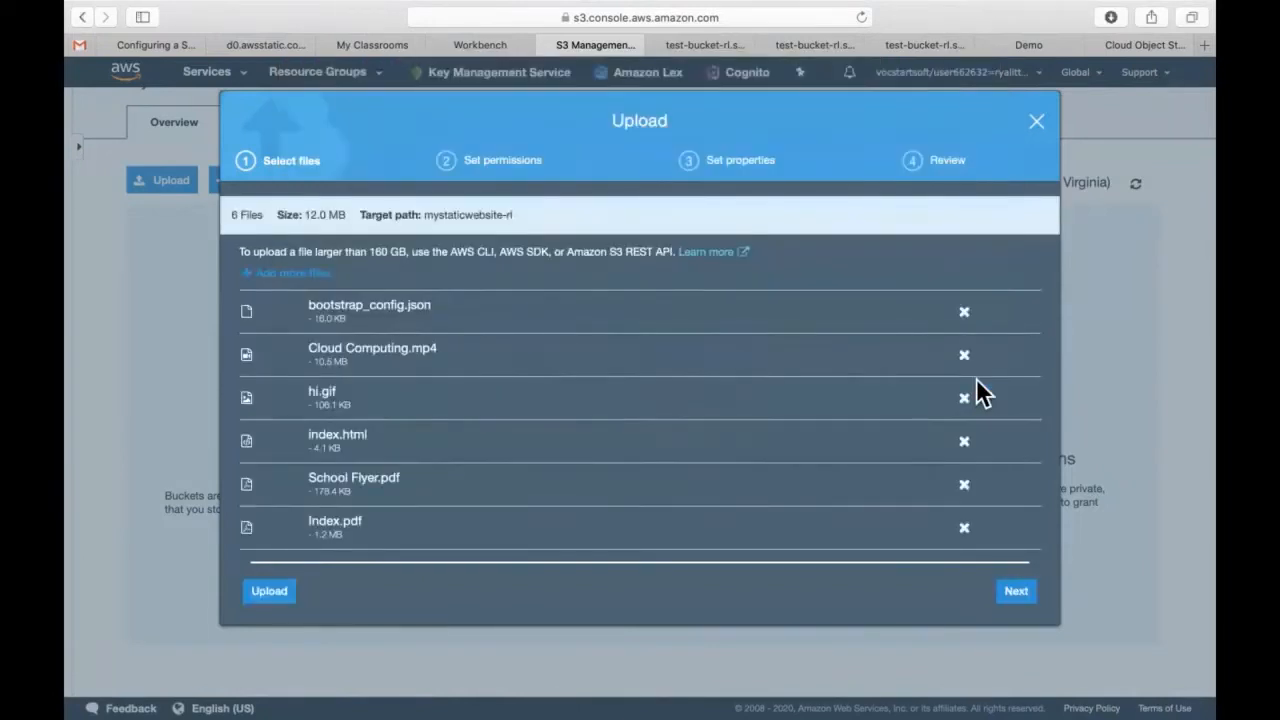
left_click(280, 598)
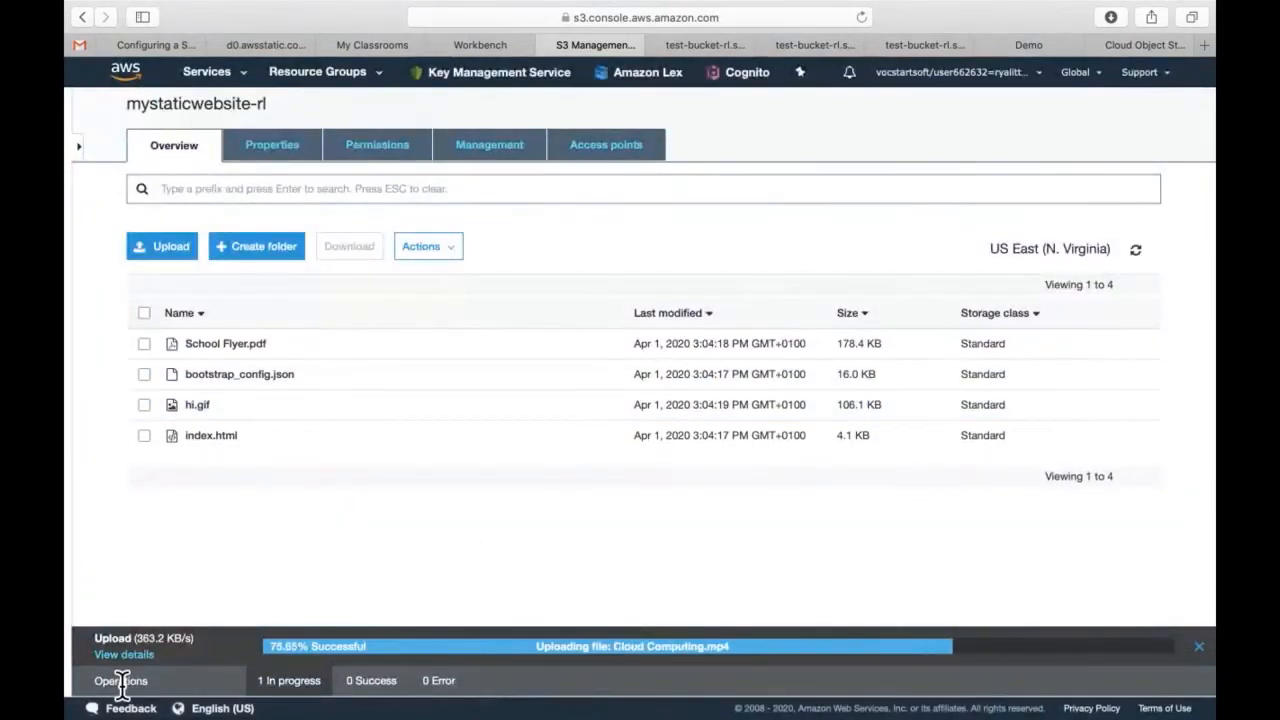
Upload the whole assets folder from S3 static website demo to the bucket.
left_click(189, 266)
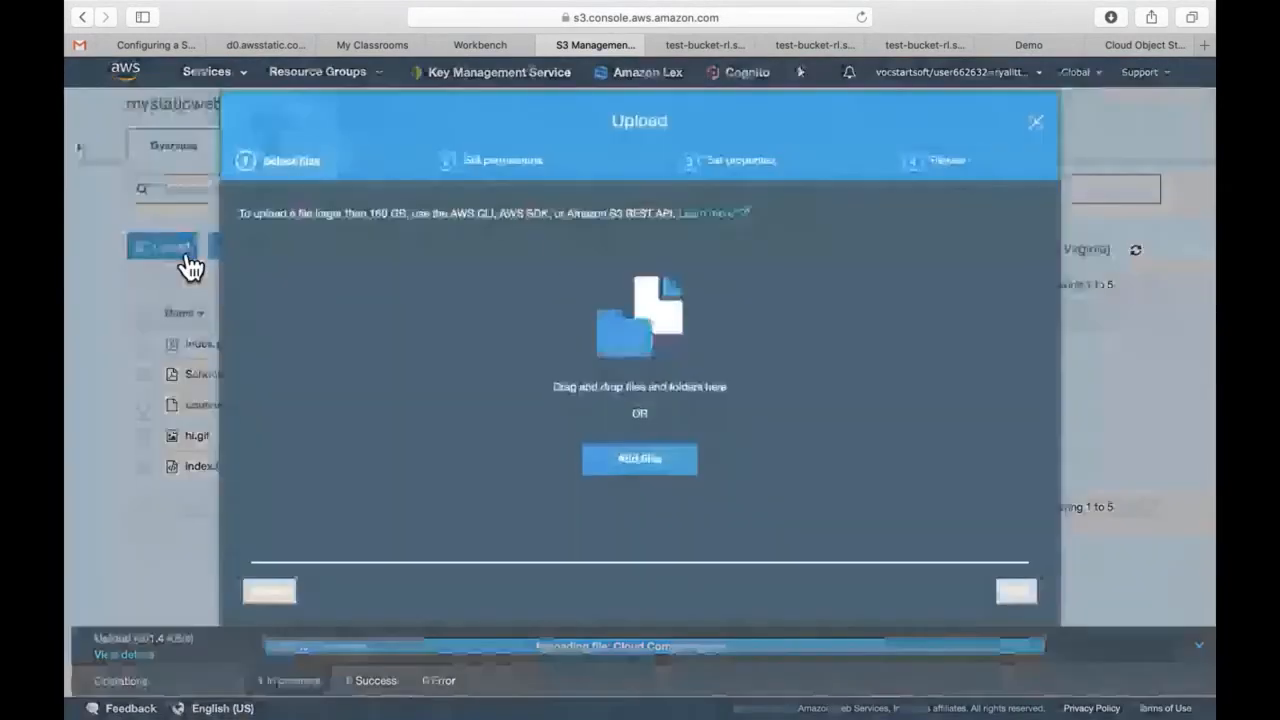
left_click(637, 462)
left_click(489, 132)
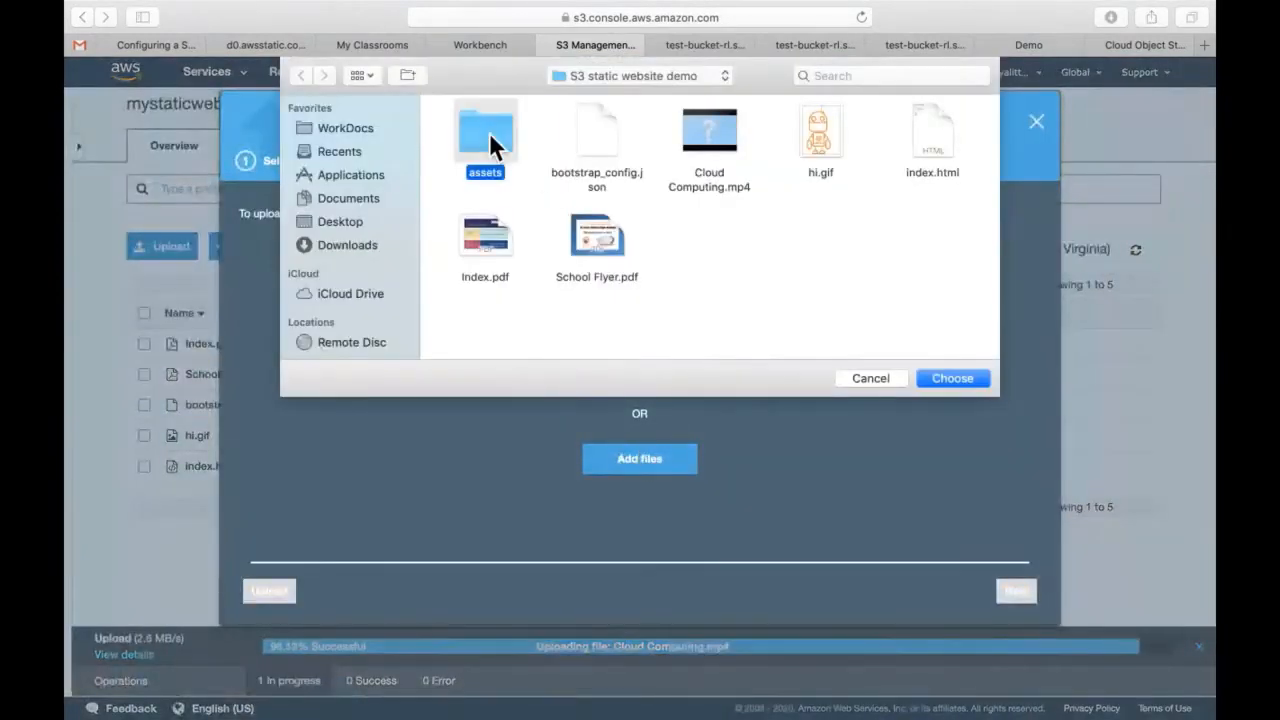
left_click_drag(489, 132, 824, 459)
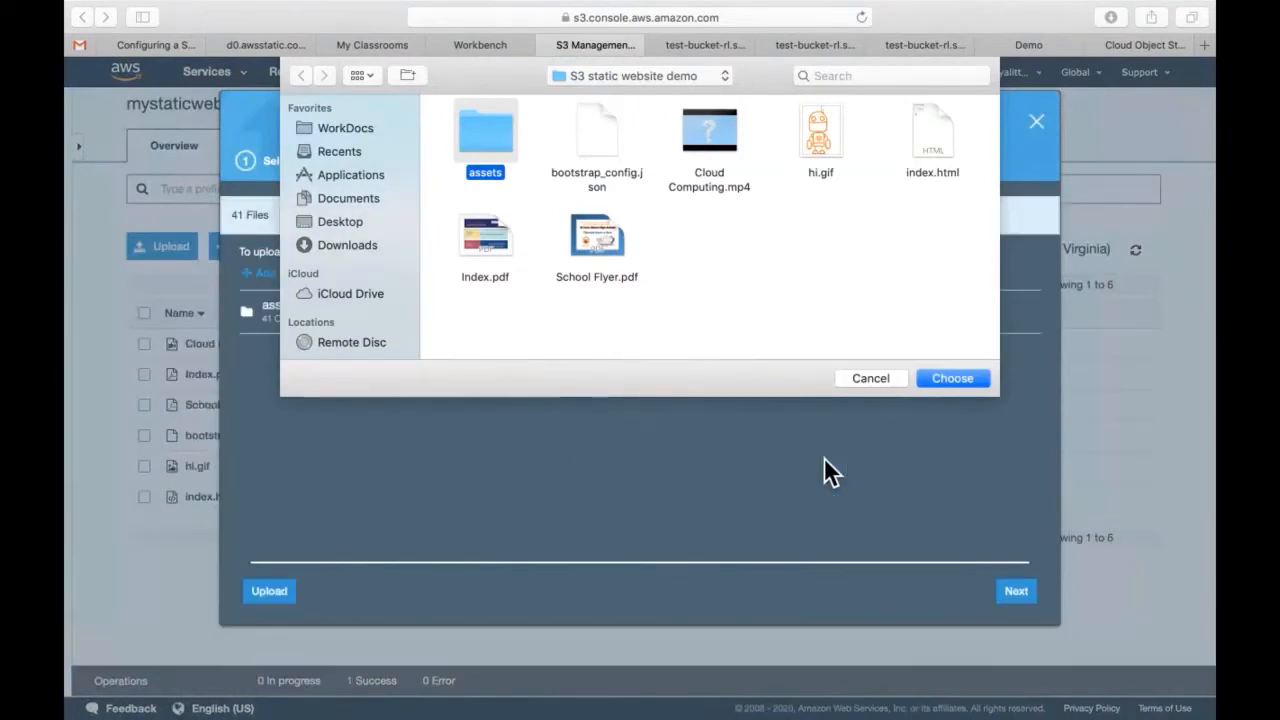
left_click(956, 379)
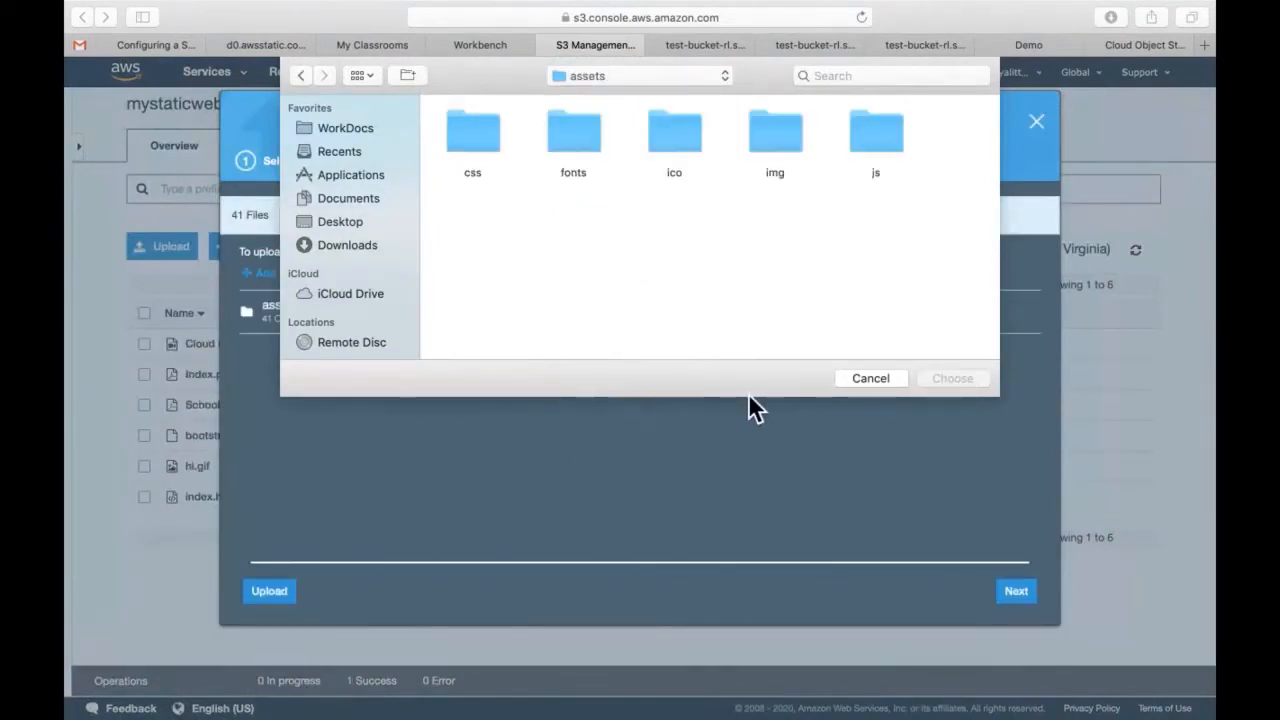
left_click(870, 378)
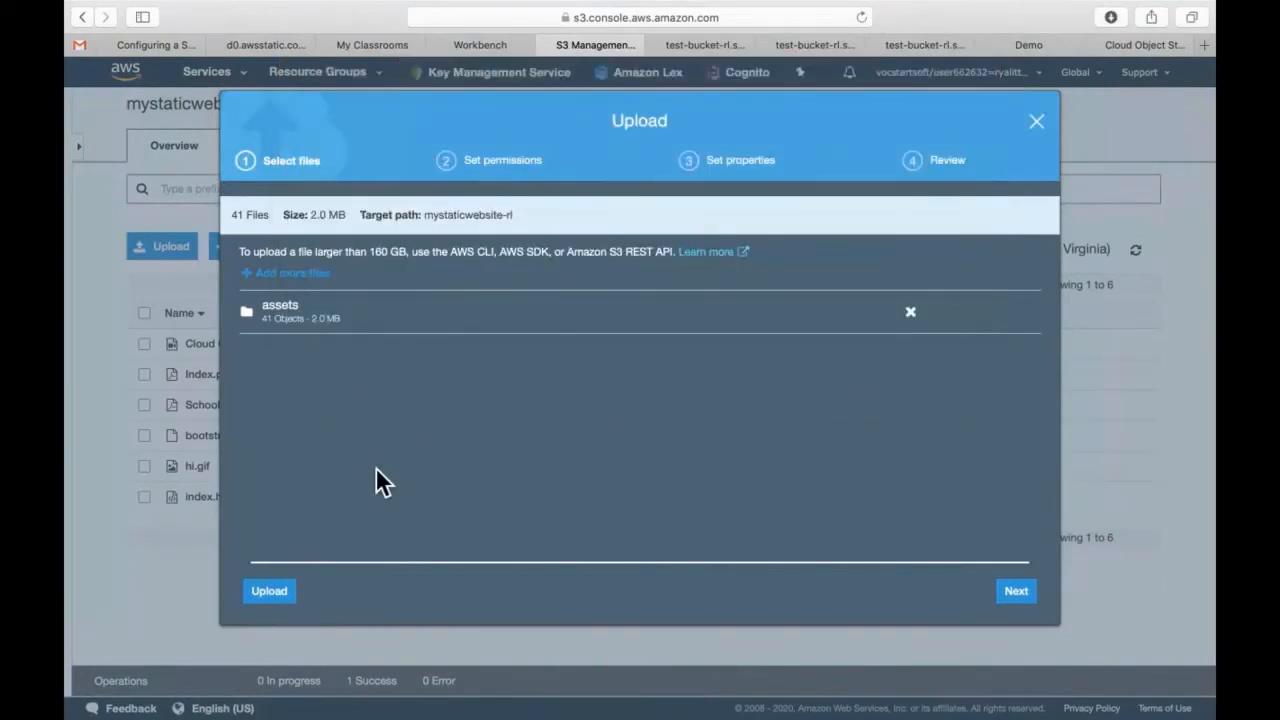
left_click(270, 592)
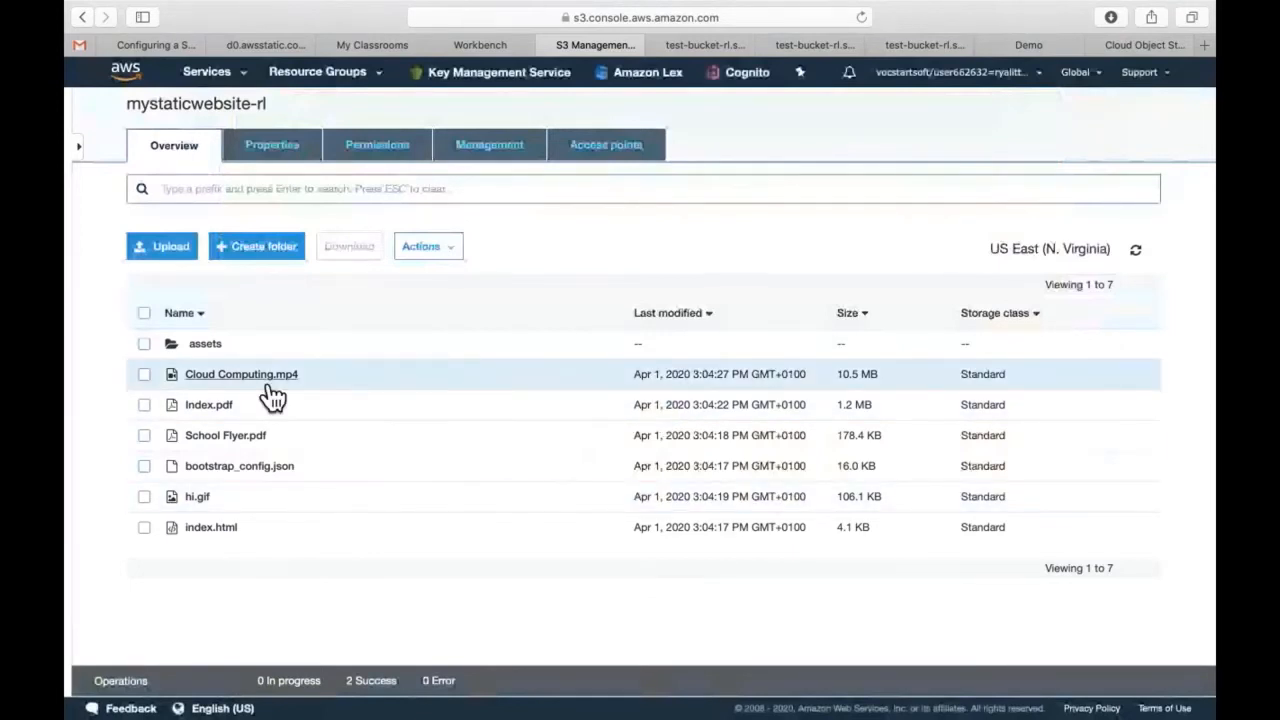
Open the details of hi.gif, test its object URL in a new browser tab, and return to the S3 console.
left_click(212, 505)
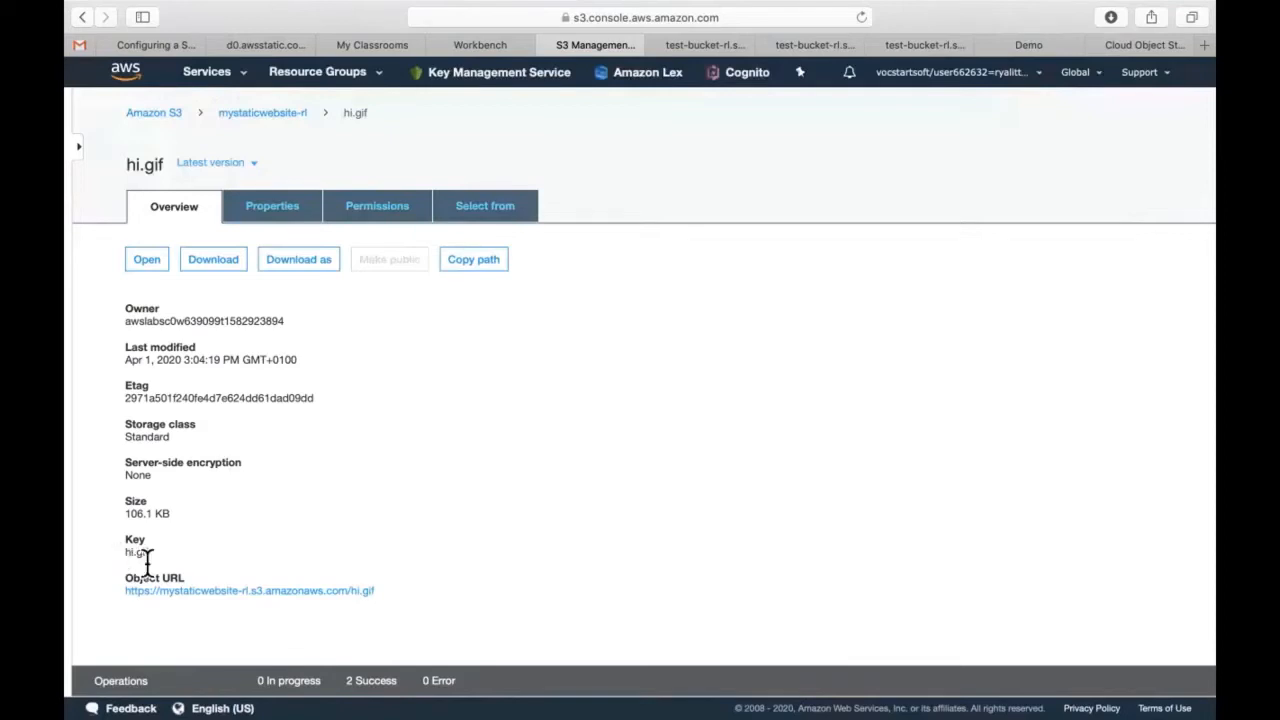
right_click(242, 592)
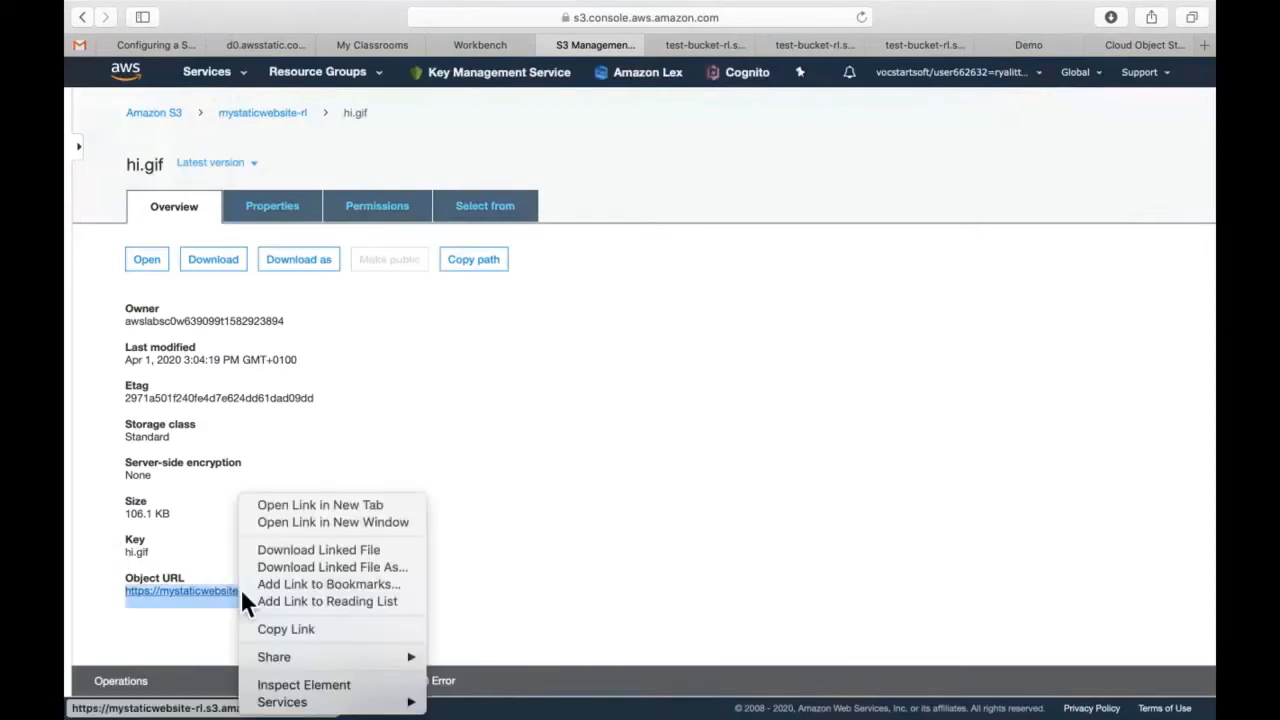
left_click(297, 505)
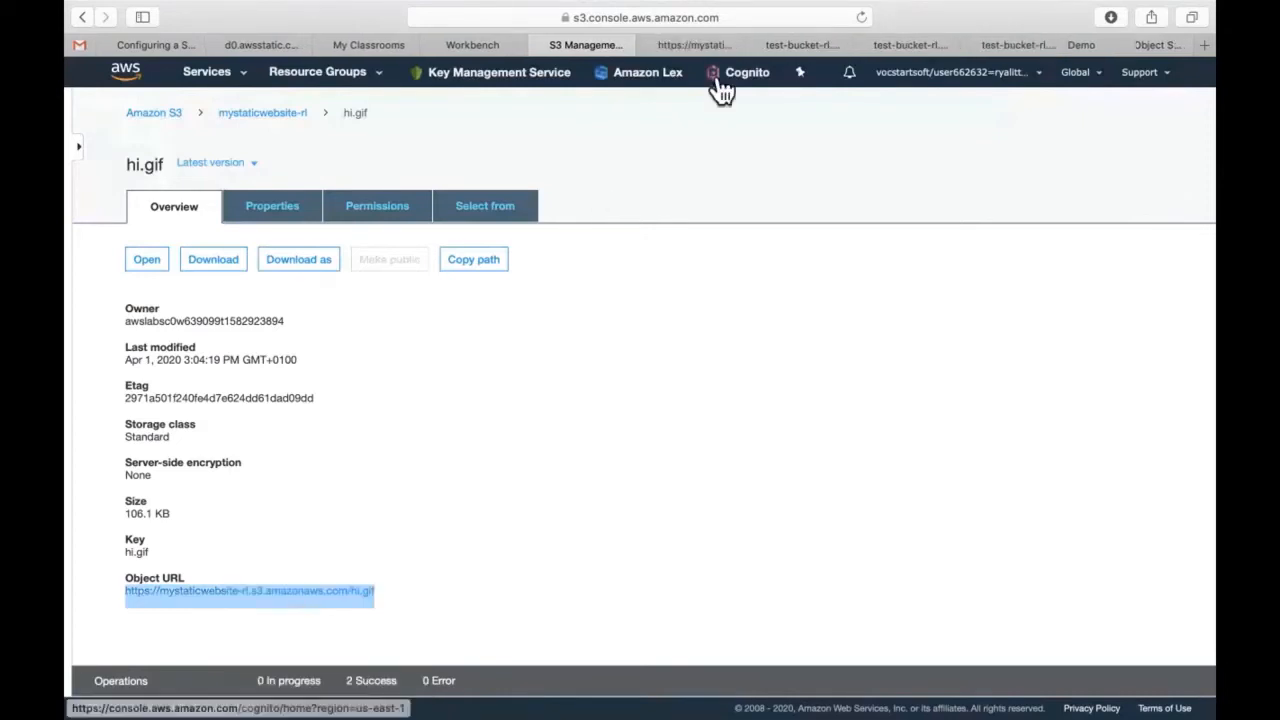
left_click(709, 45)
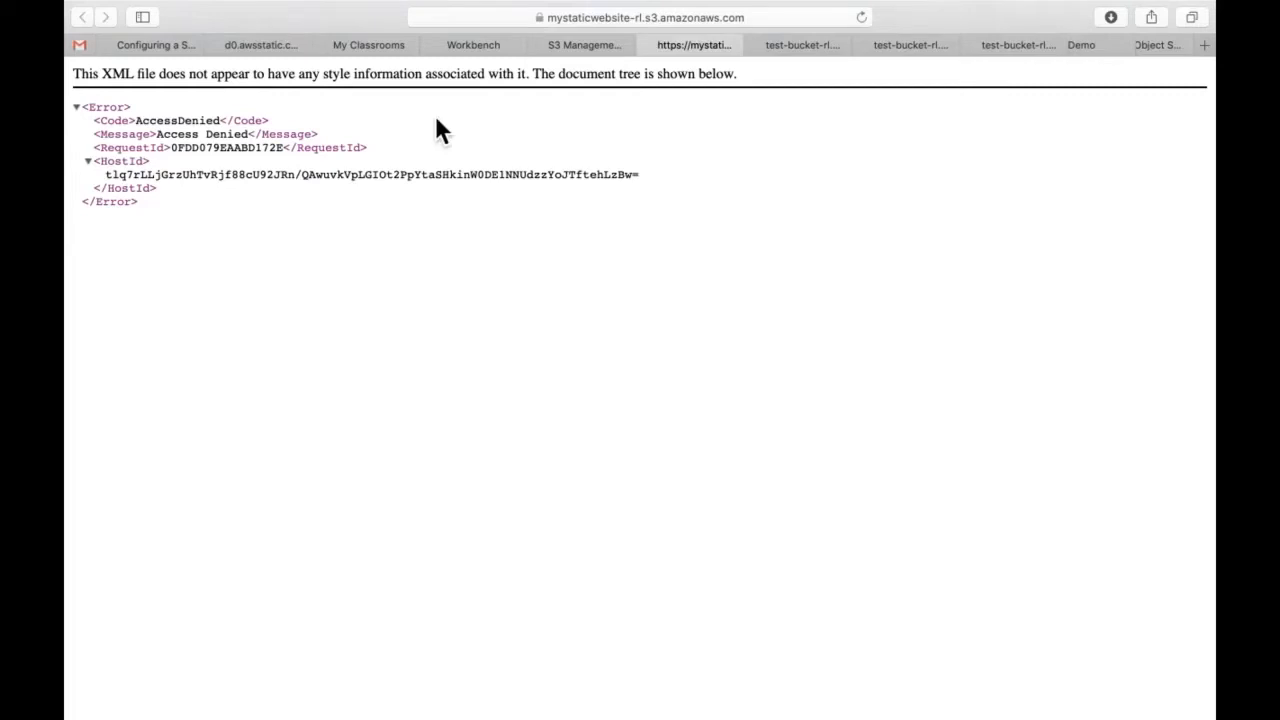
left_click(591, 47)
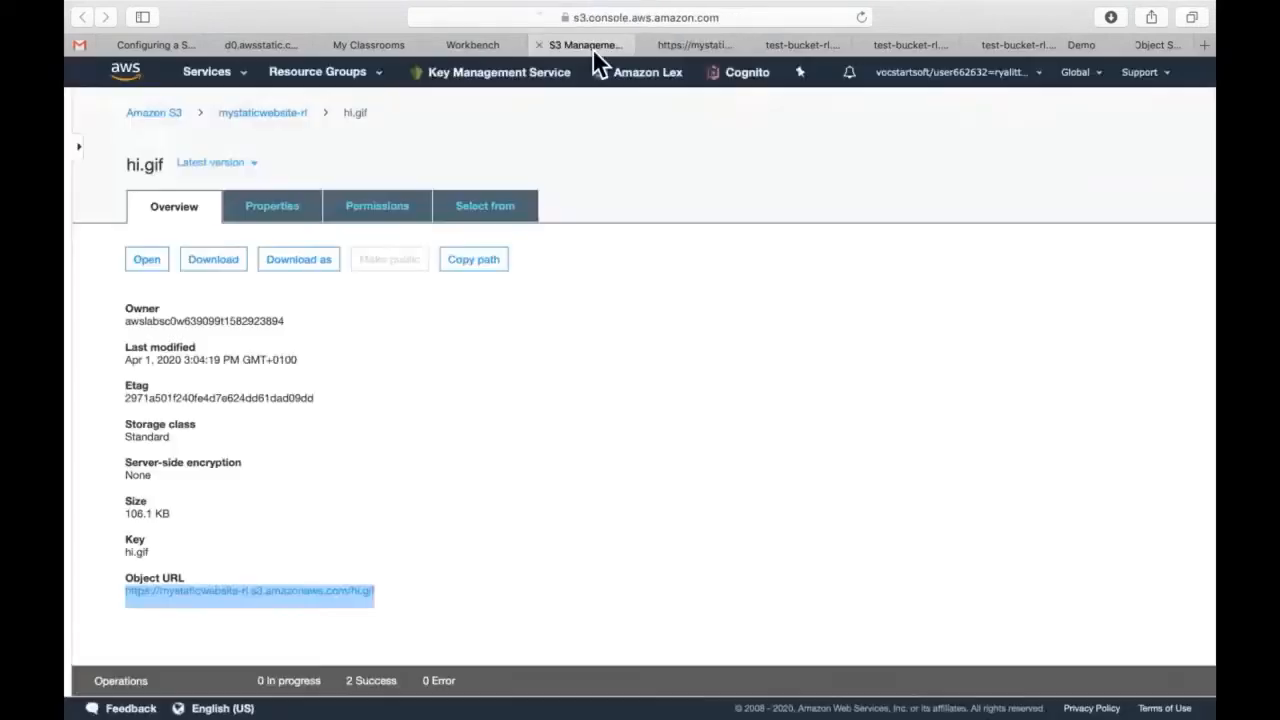
left_click(462, 421)
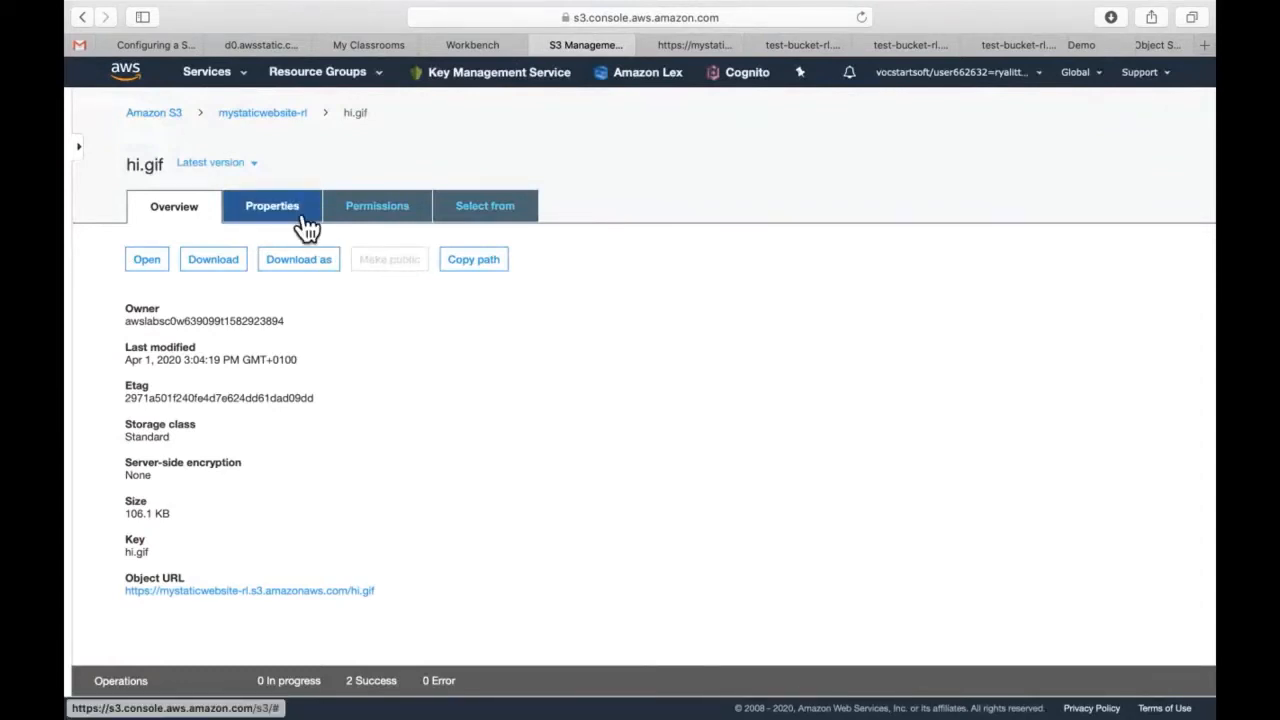
Return to the mystaticwebsite-rl bucket, review its properties and Block public access settings, and recheck the hi.gif URL page.
left_click(285, 116)
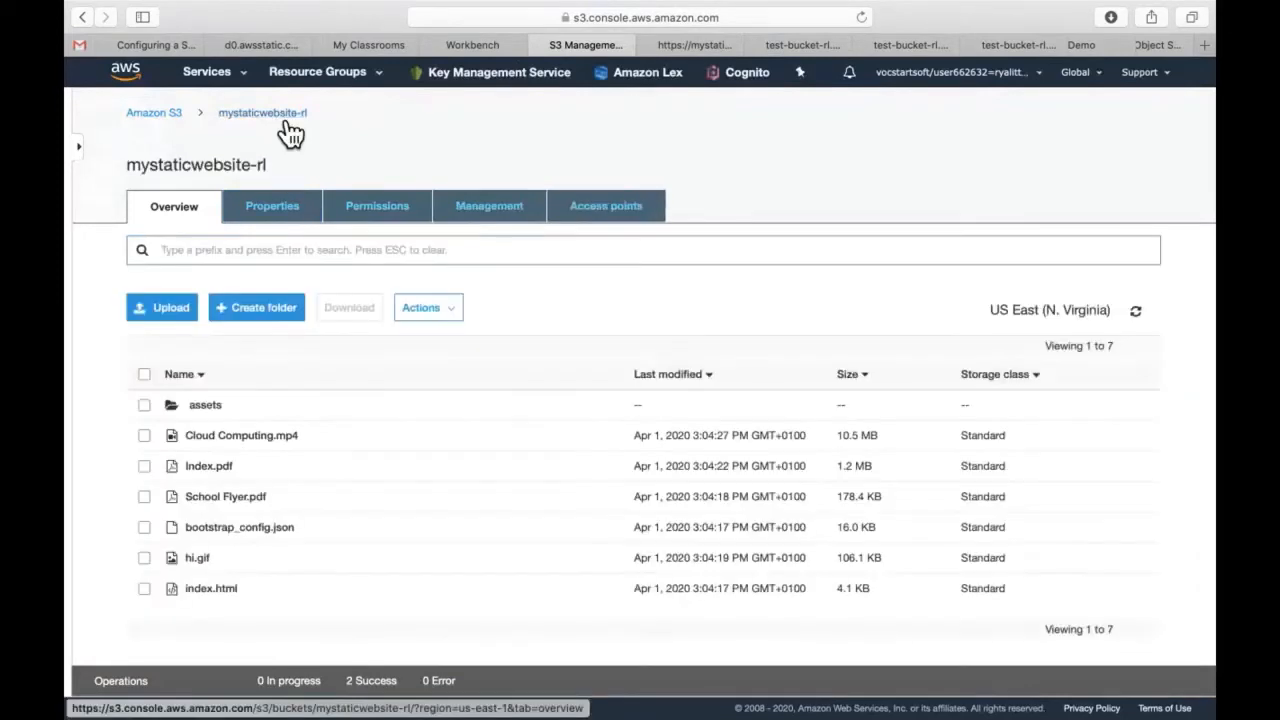
left_click(283, 214)
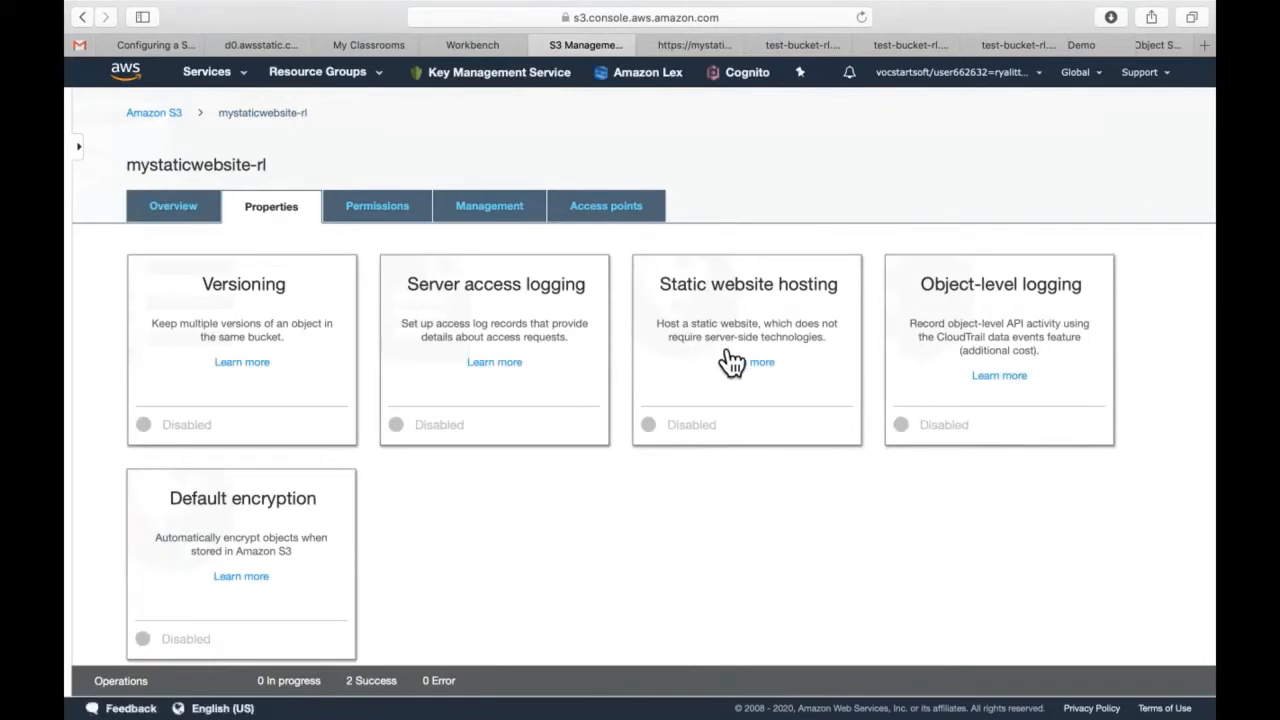
left_click(380, 215)
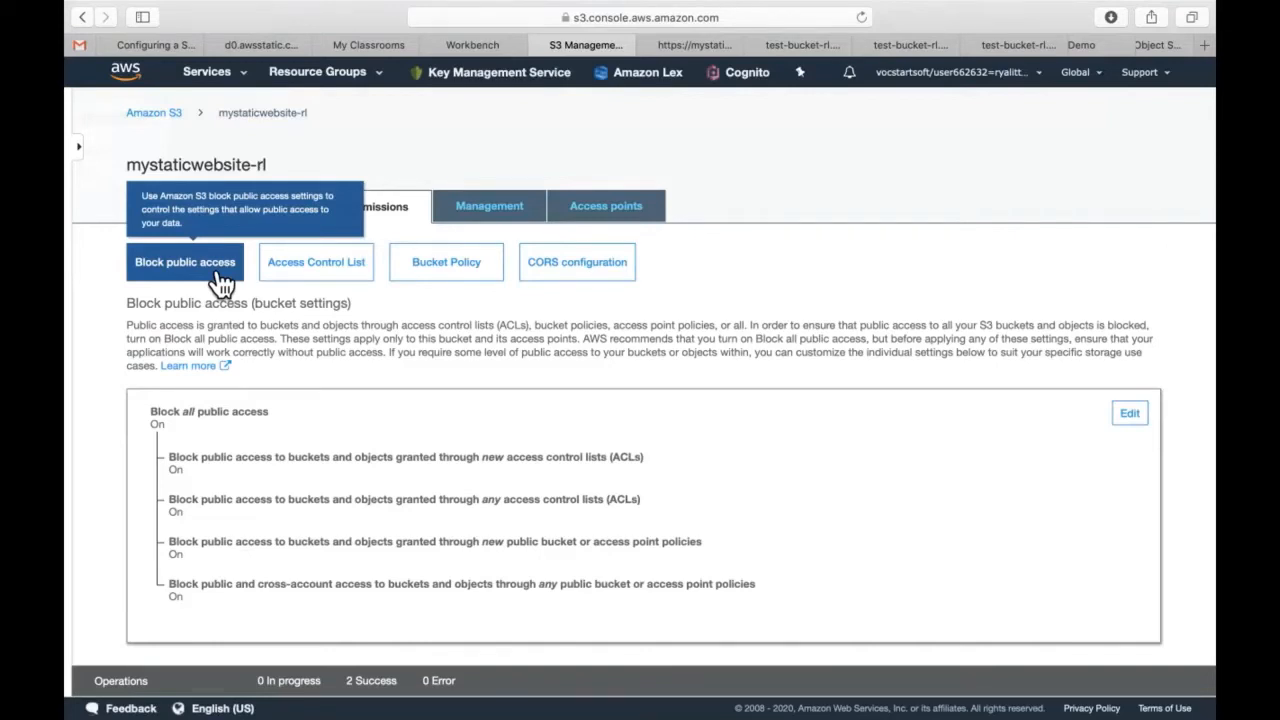
left_click(706, 45)
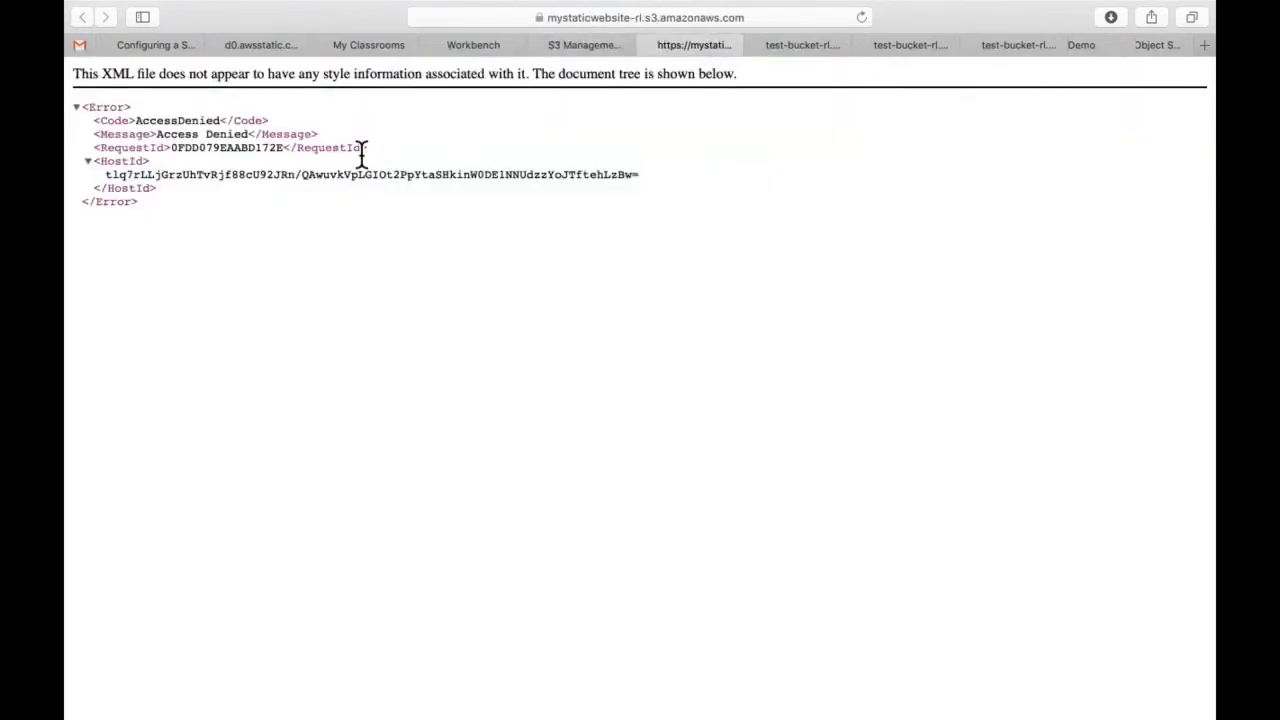
left_click(603, 44)
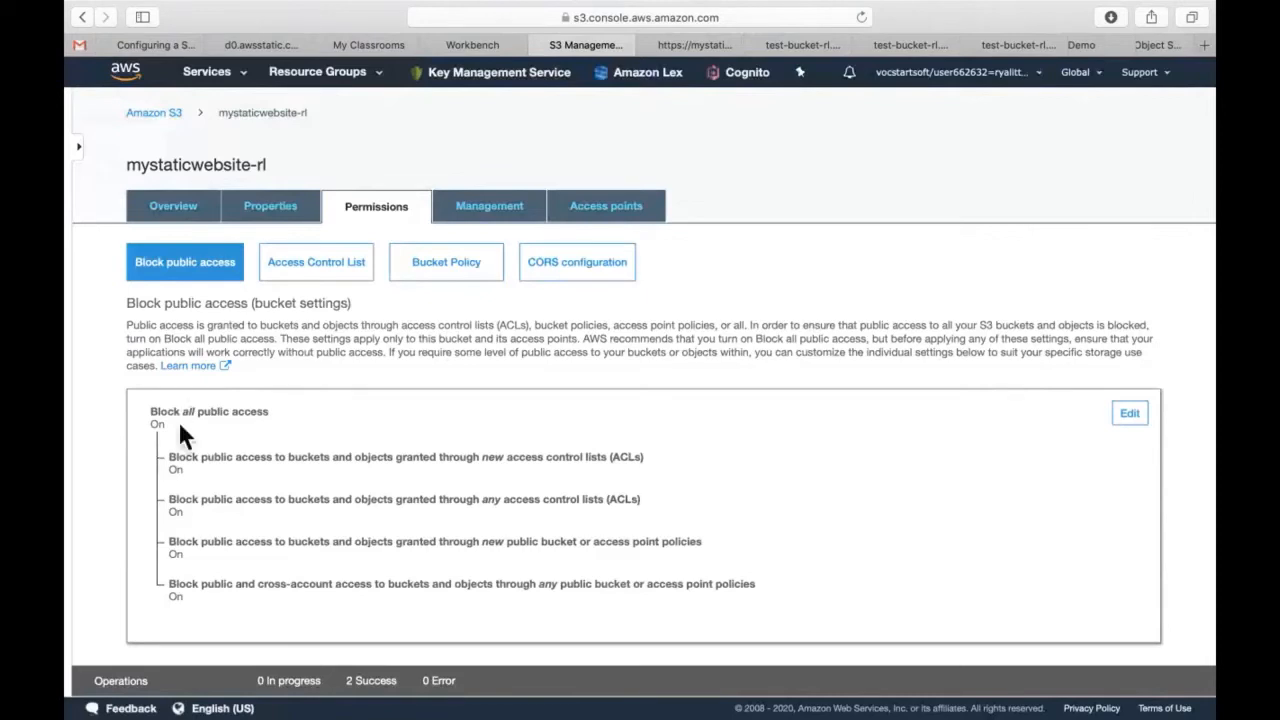
Turn off Block all public access for the bucket, approve the change with "confirm", and return to the bucket list.
left_click(1148, 422)
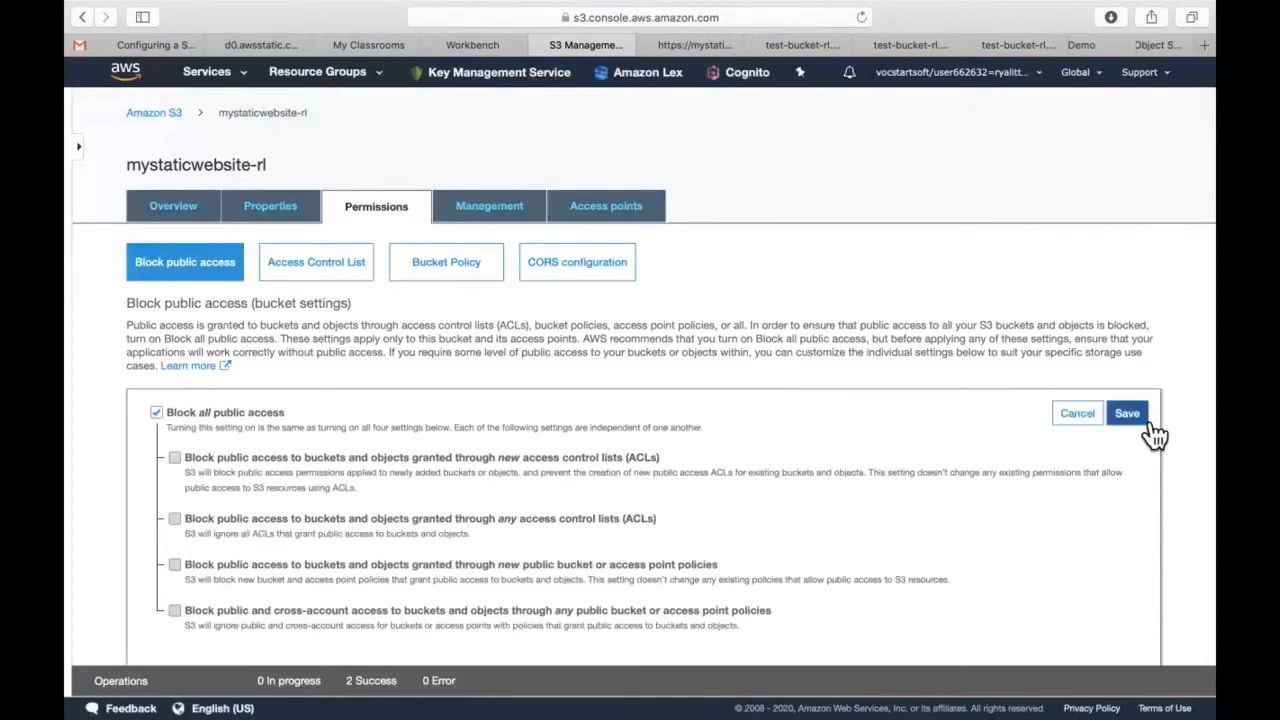
left_click(172, 428)
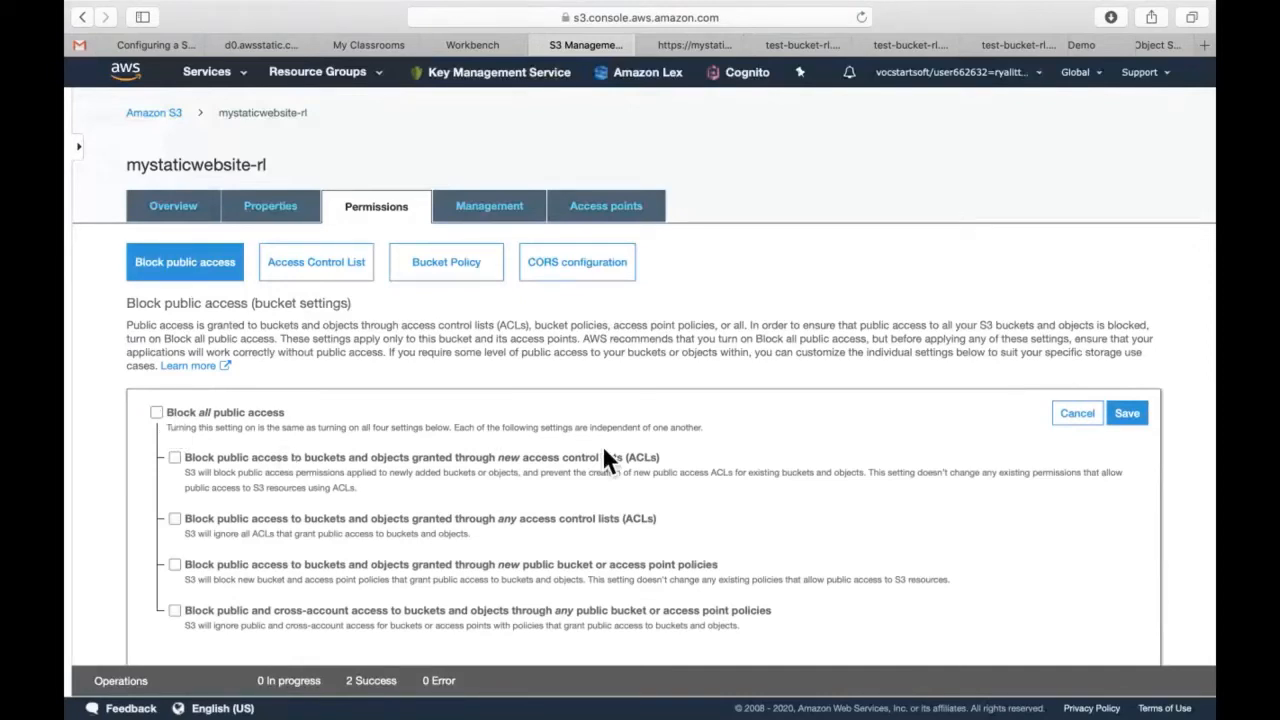
left_click(1144, 418)
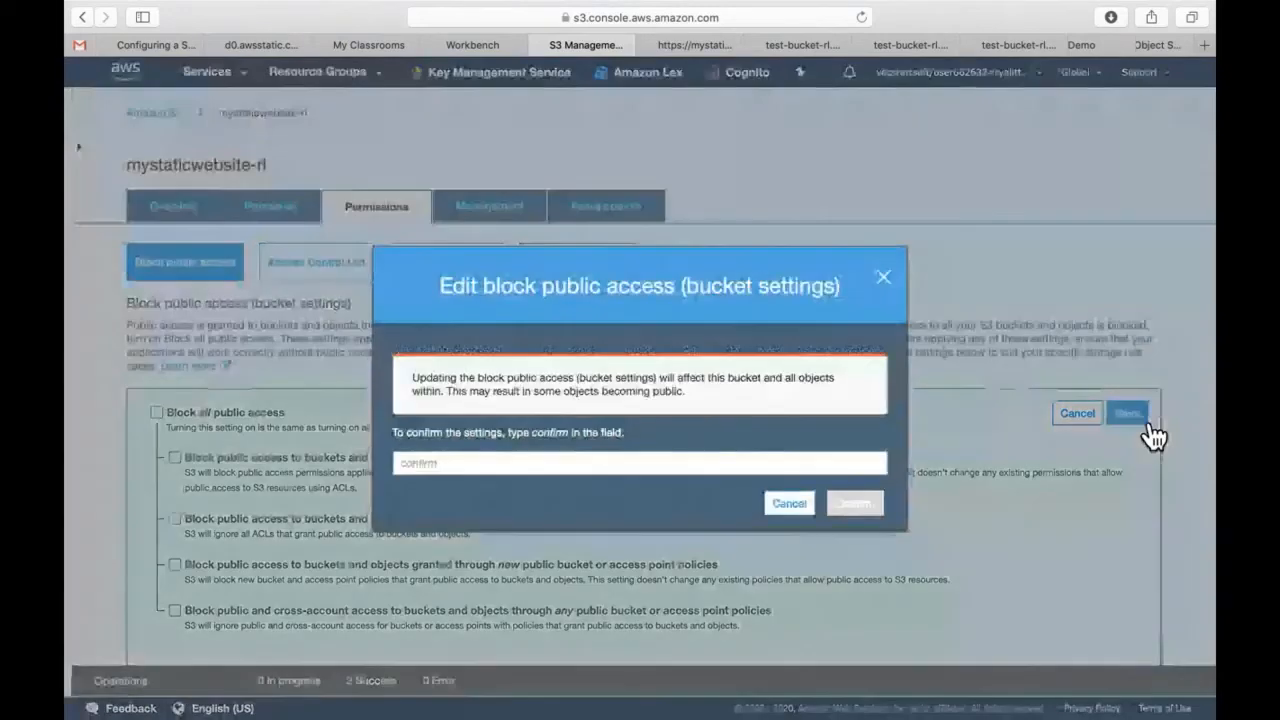
left_click(657, 463)
type("c")
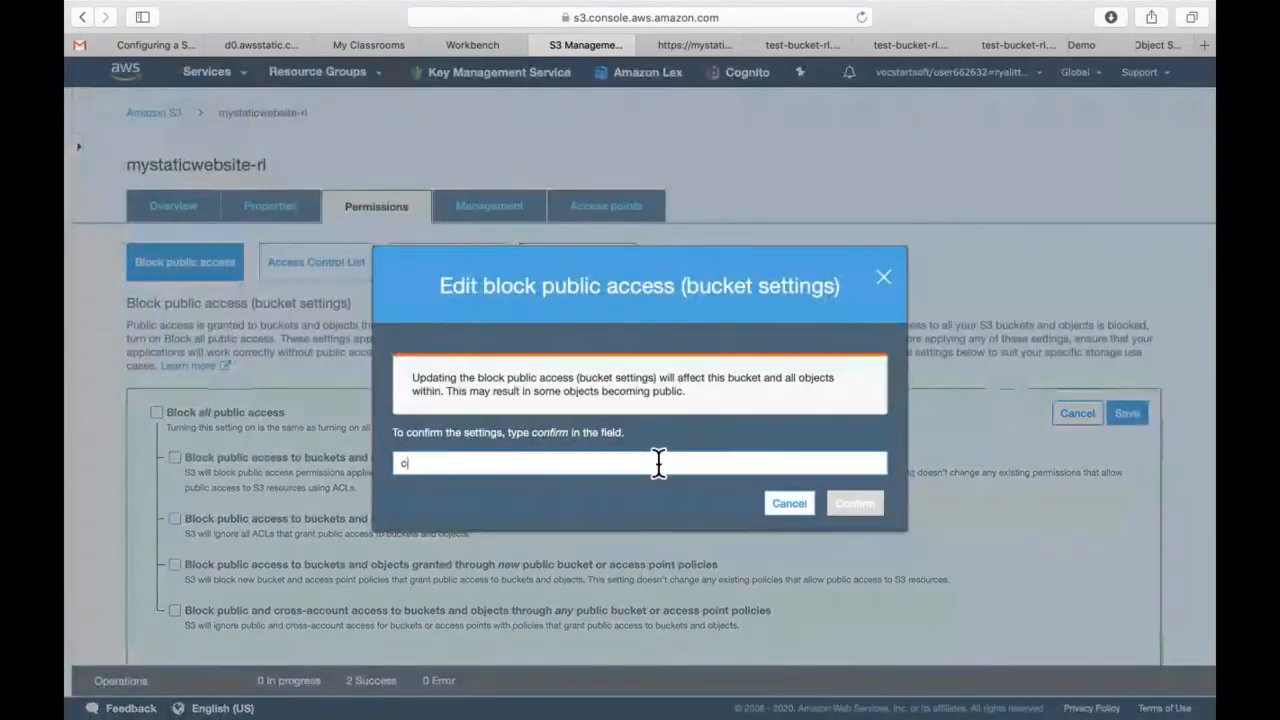
type("onfrm")
key("BackSpace")
key("BackSpace")
type("irm")
left_click(878, 508)
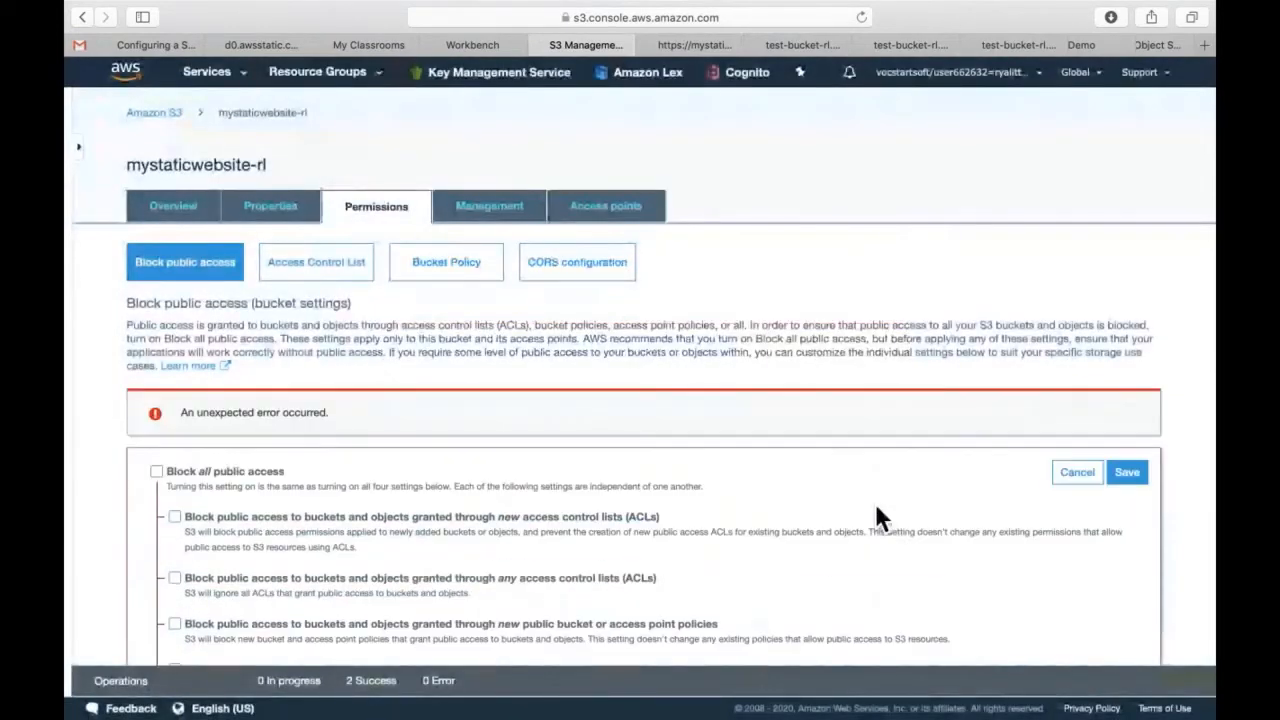
left_click(152, 112)
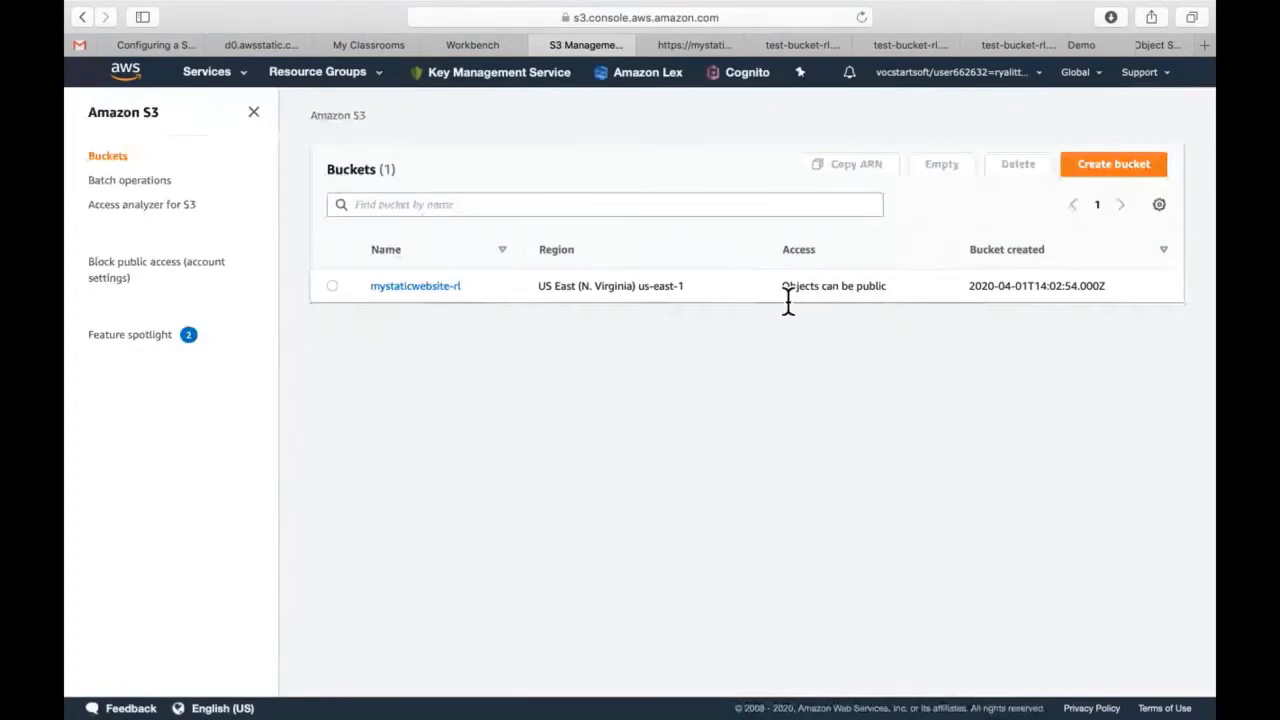
Open hi.gif in mystaticwebsite-rl, test its object URL in a new browser tab, close the old test tab, and return to the console.
left_click(456, 297)
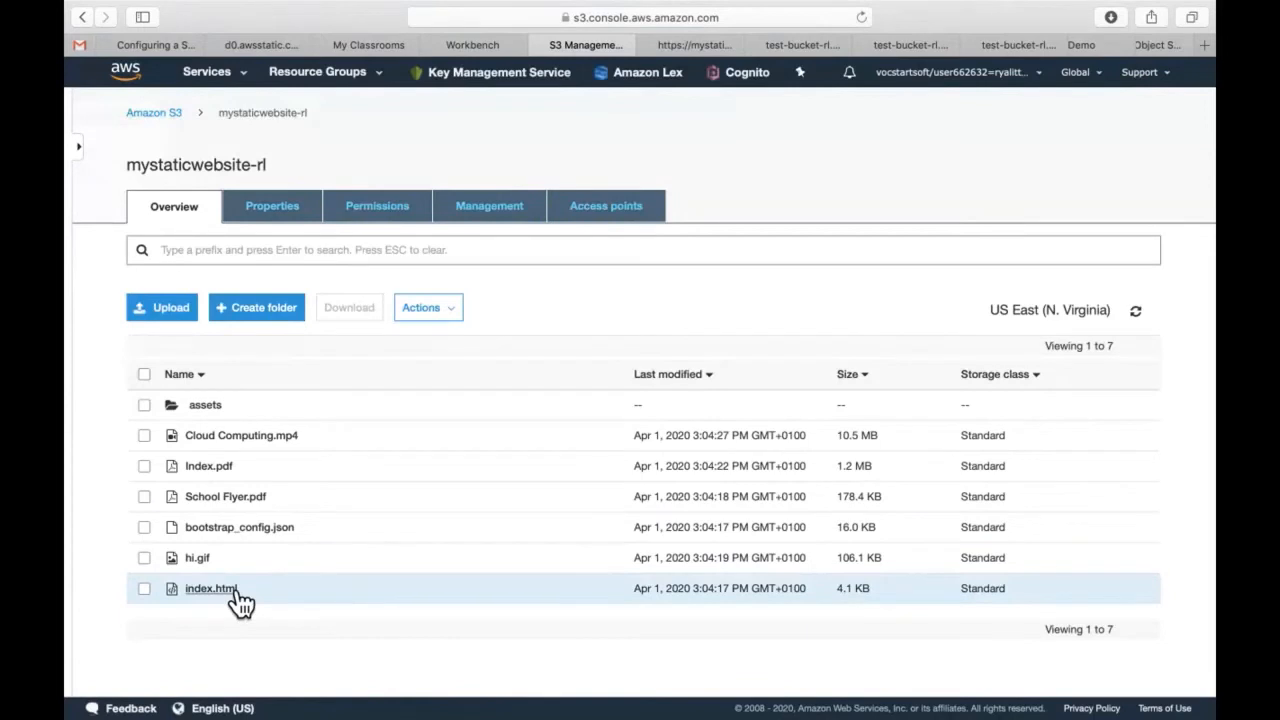
left_click(197, 558)
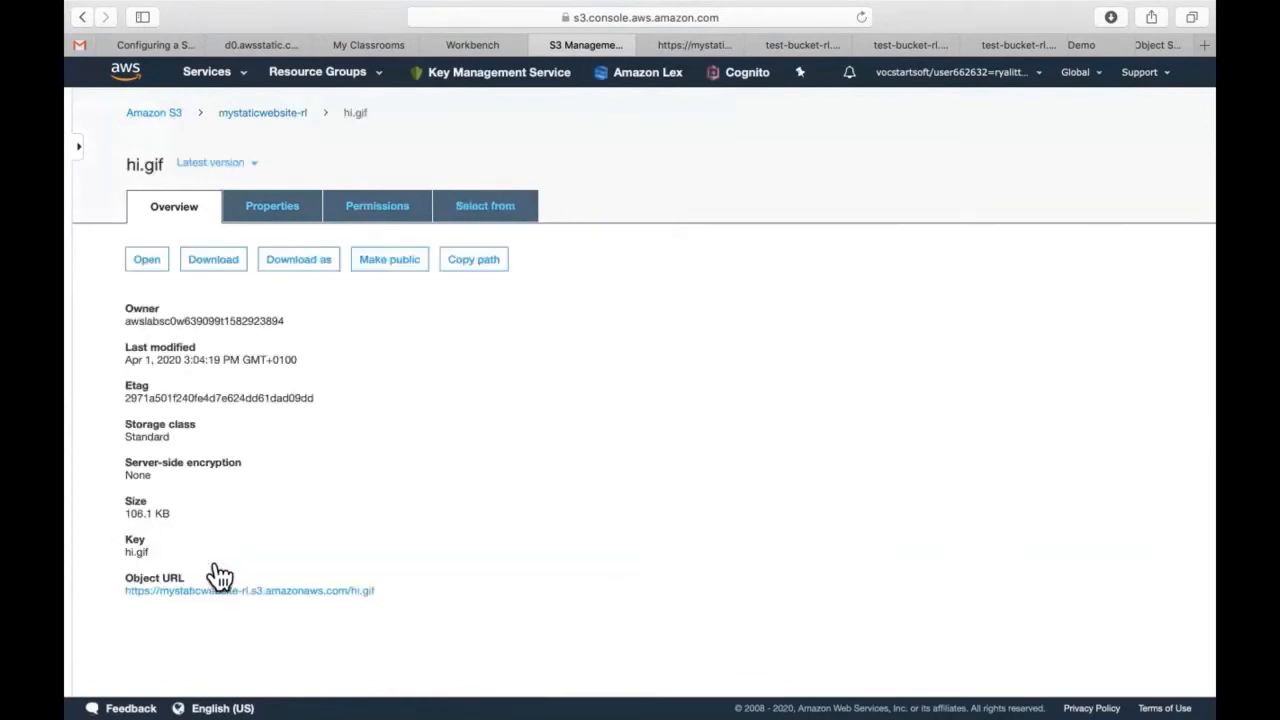
right_click(274, 600)
left_click(289, 518)
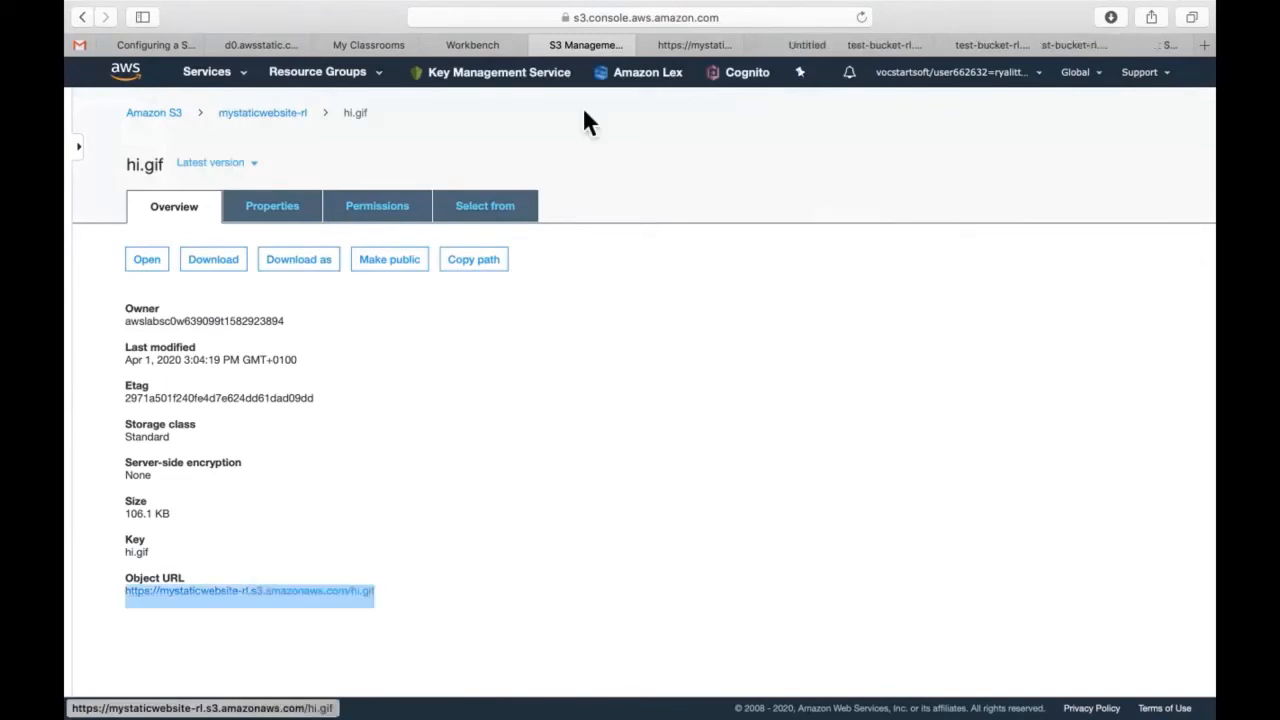
left_click(803, 45)
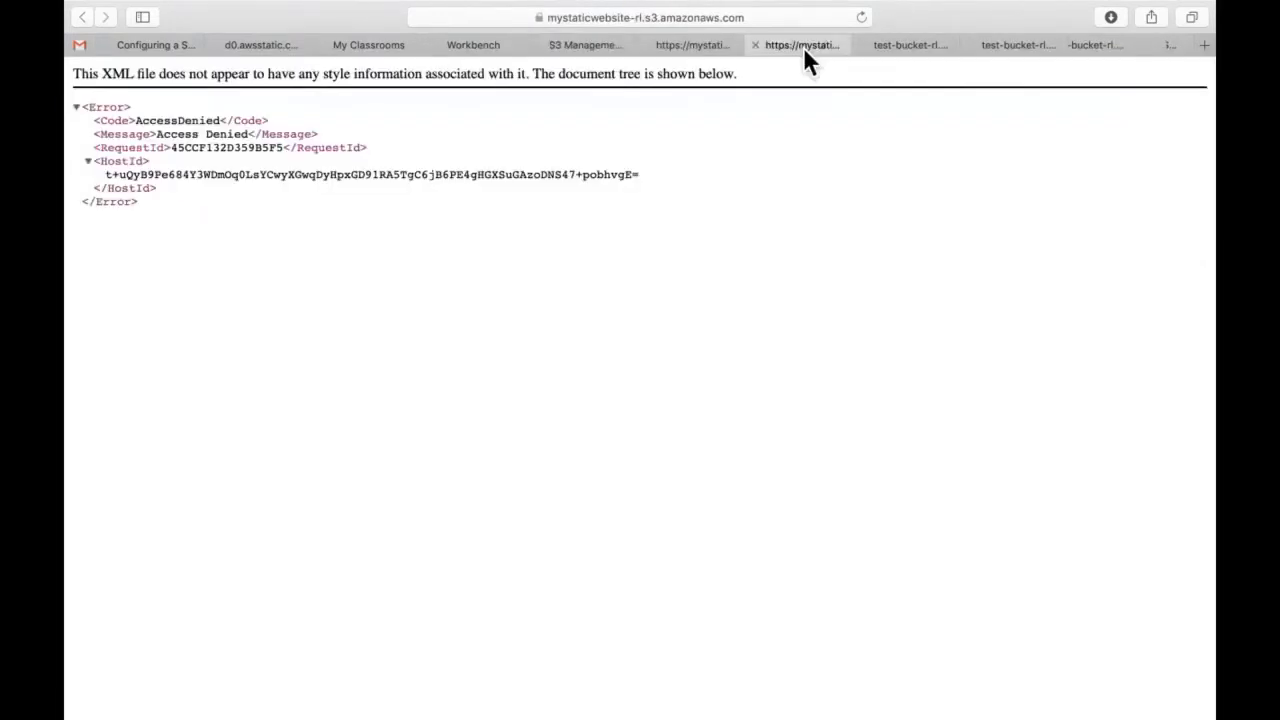
left_click(648, 45)
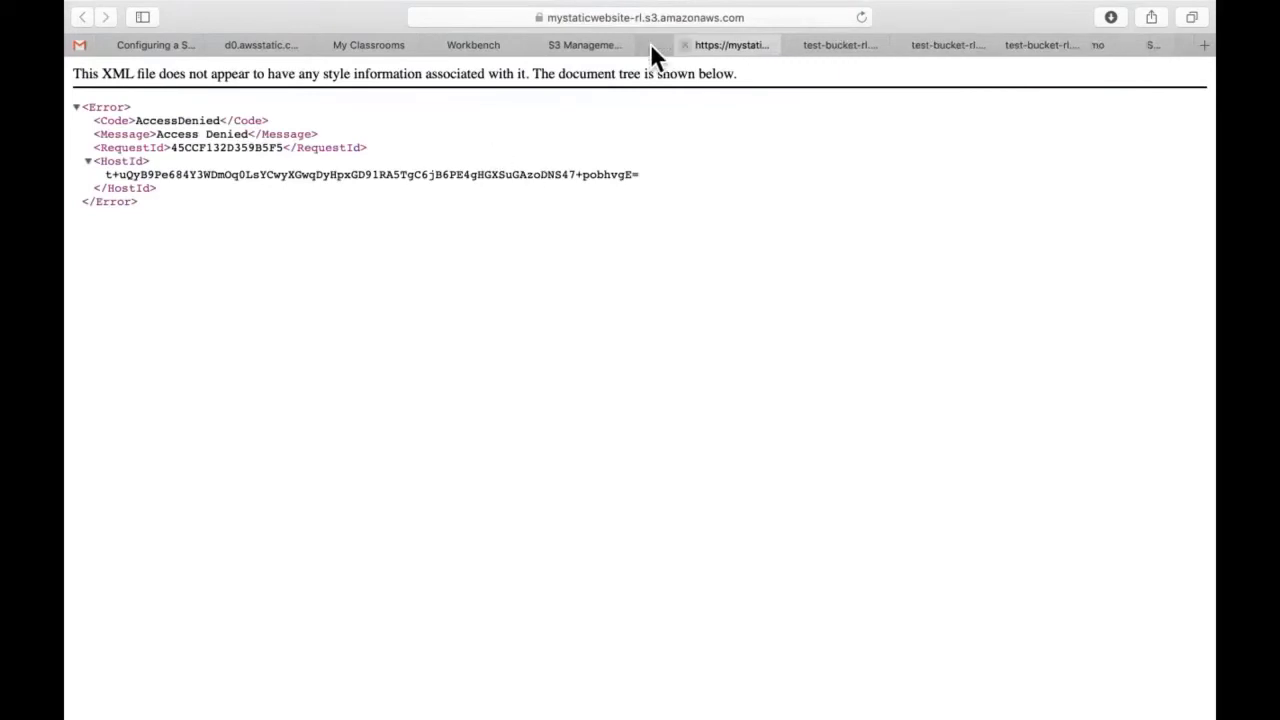
left_click(583, 48)
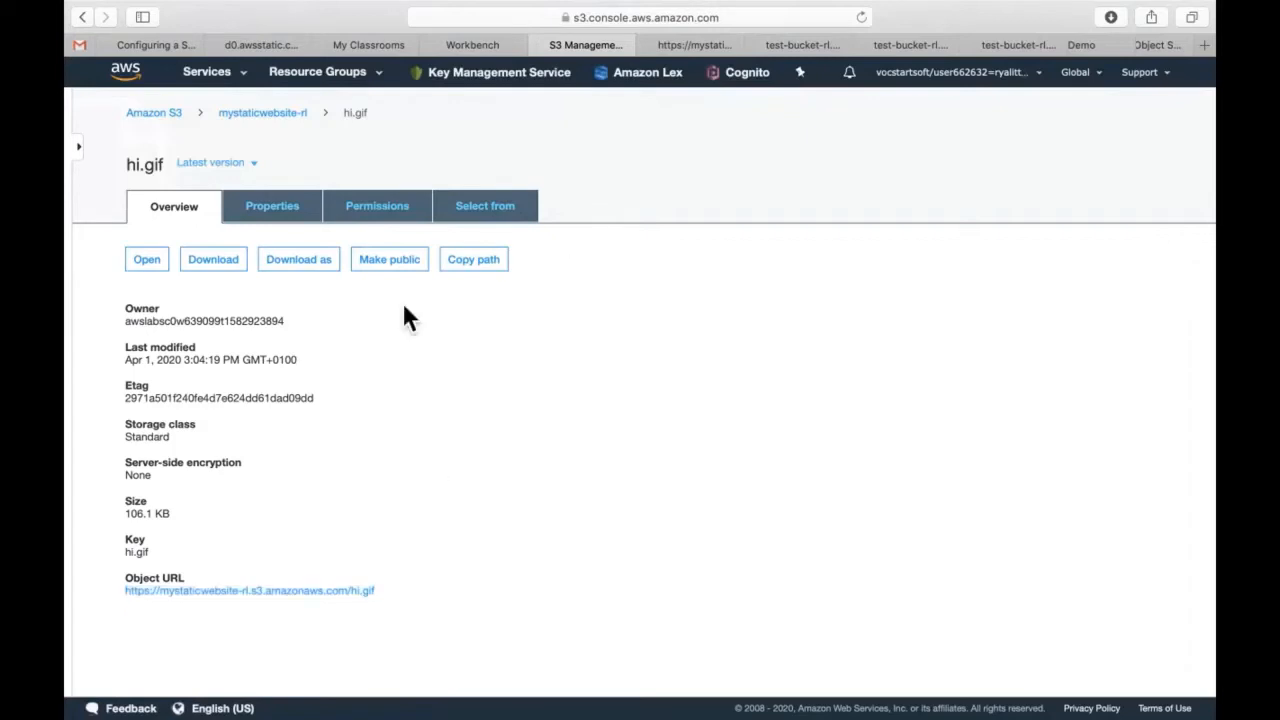
left_click(390, 214)
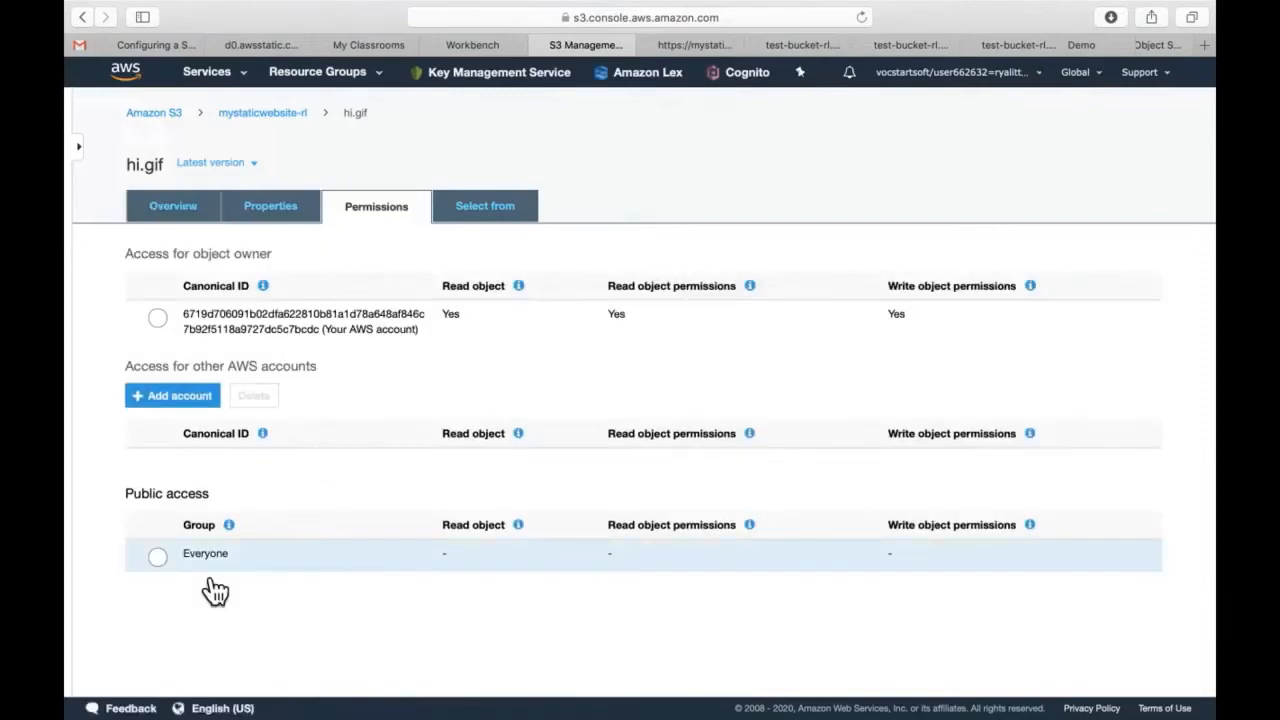
left_click(172, 570)
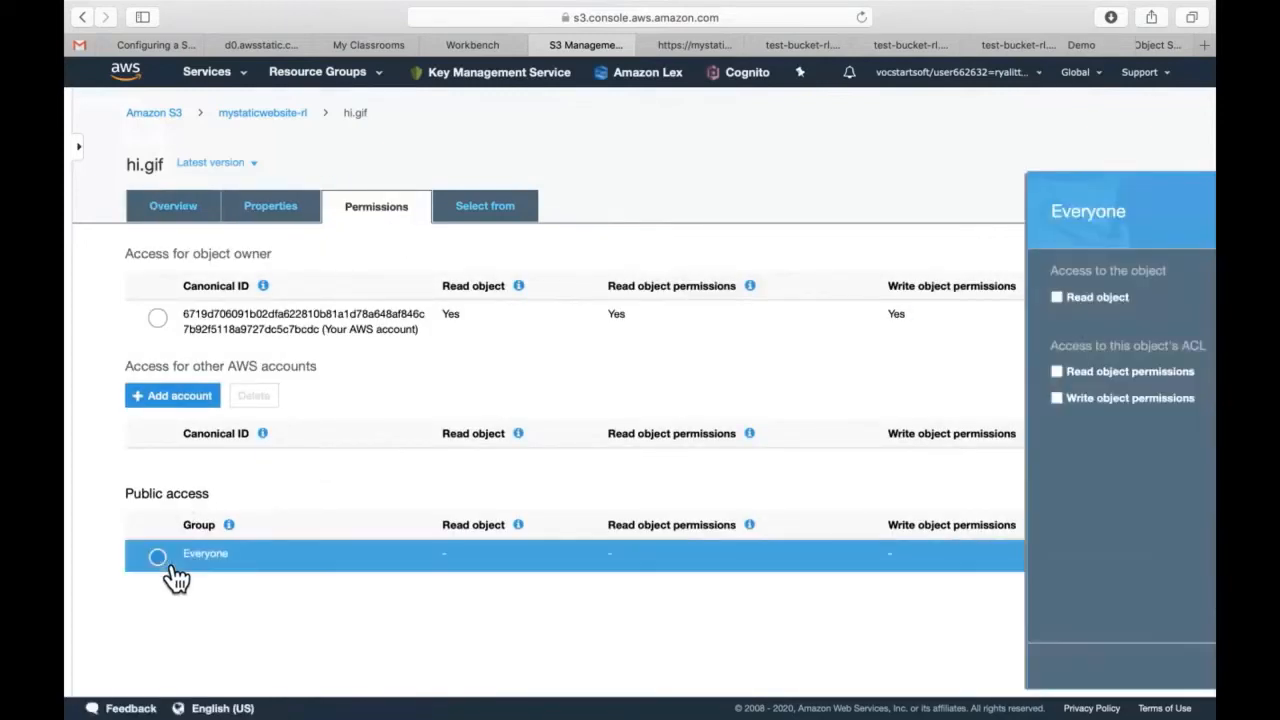
left_click(837, 298)
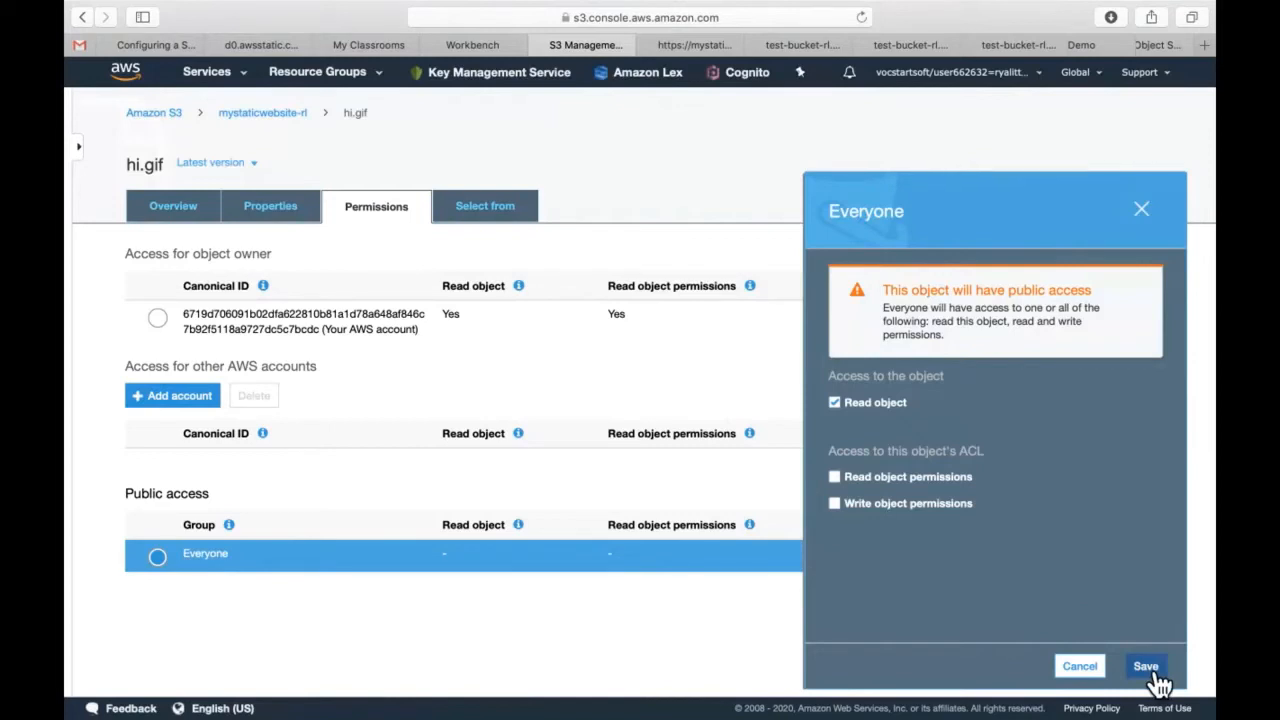
left_click(1086, 672)
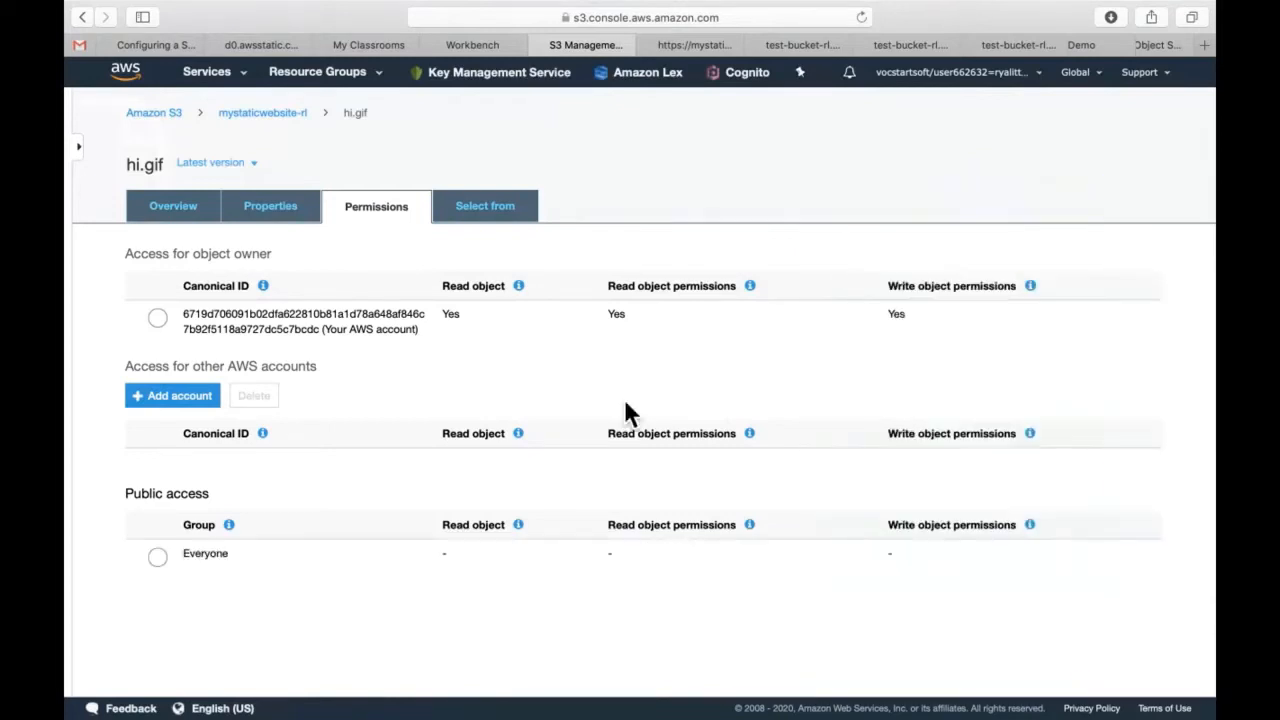
left_click(210, 210)
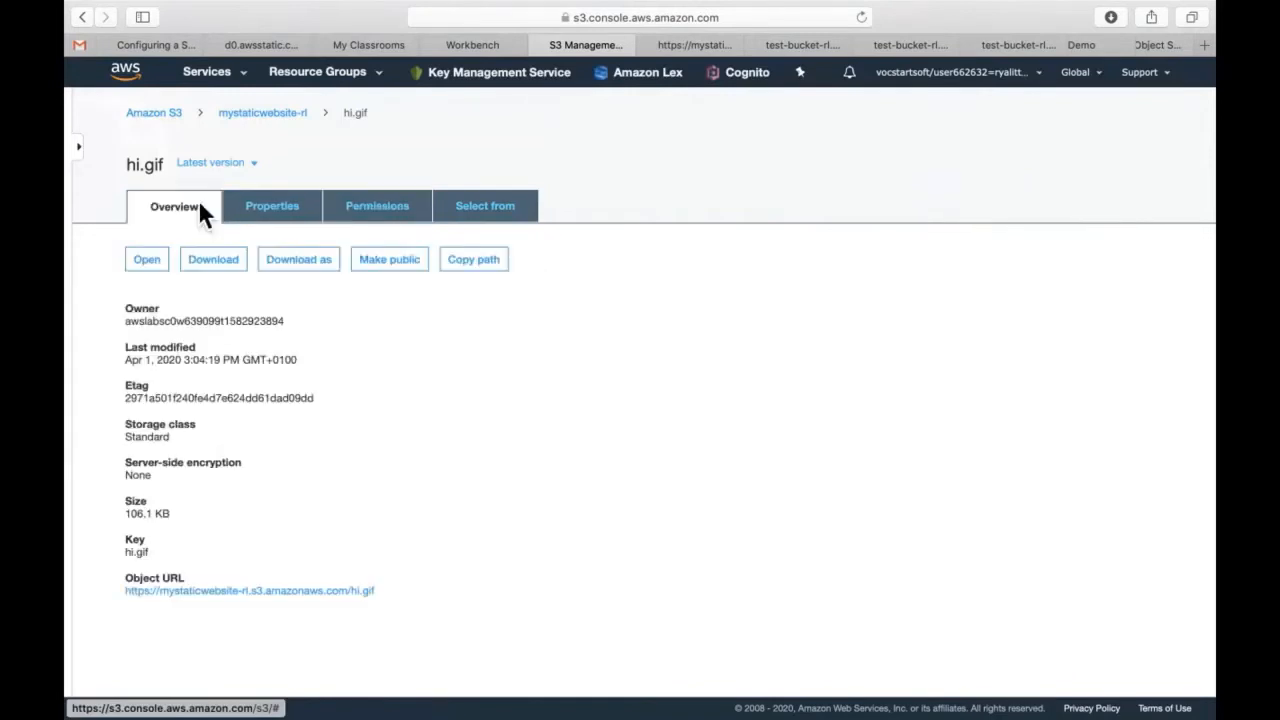
Make hi.gif public from the object list of the mystaticwebsite-rl bucket.
left_click(256, 118)
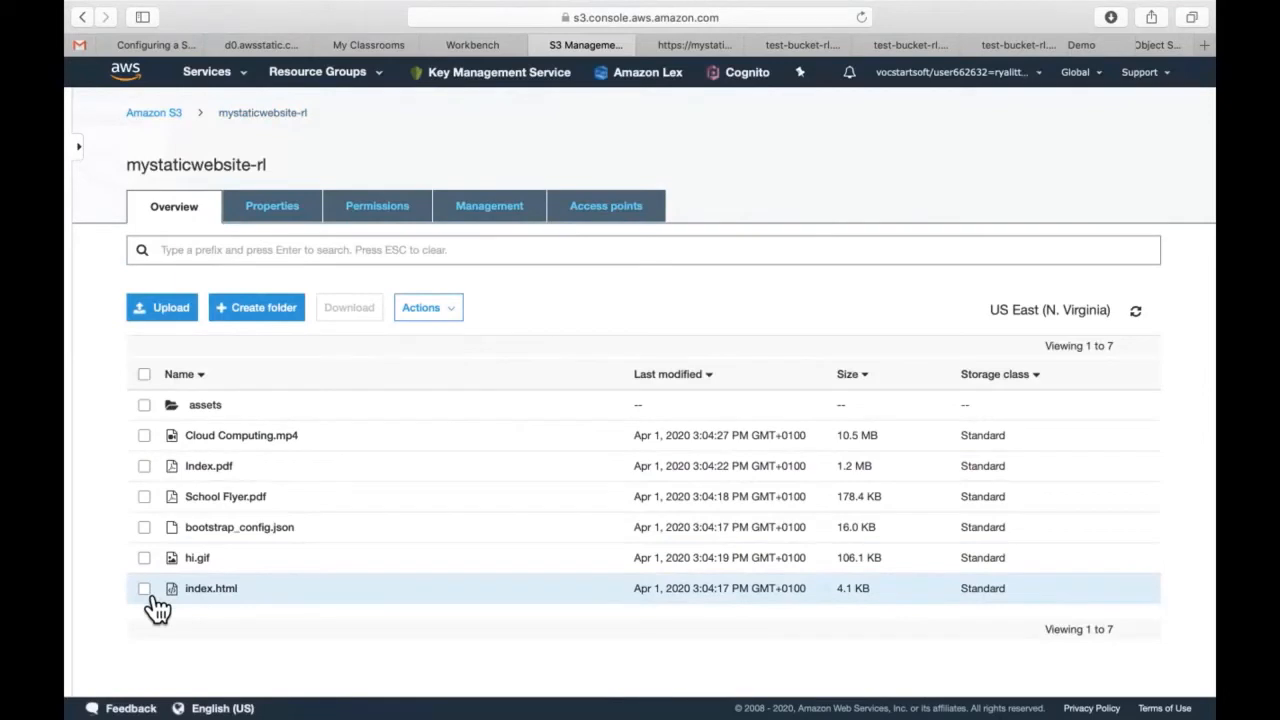
left_click(158, 562)
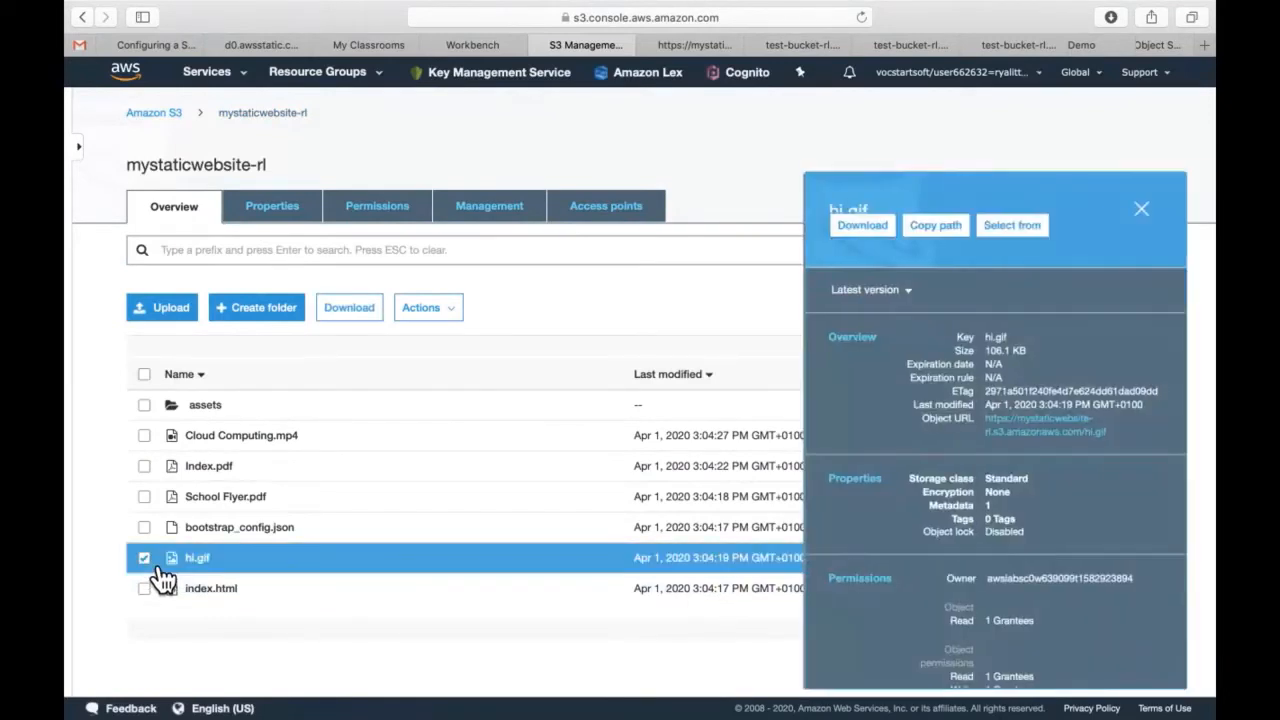
left_click(448, 314)
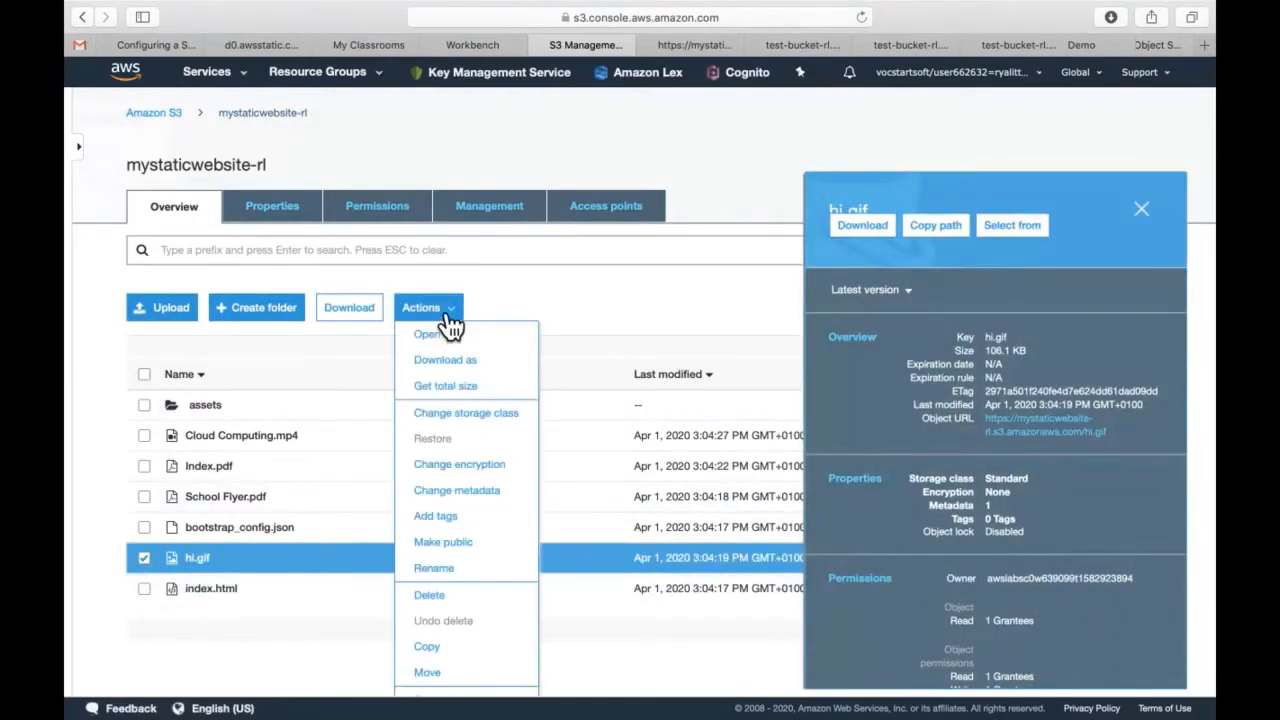
left_click(443, 543)
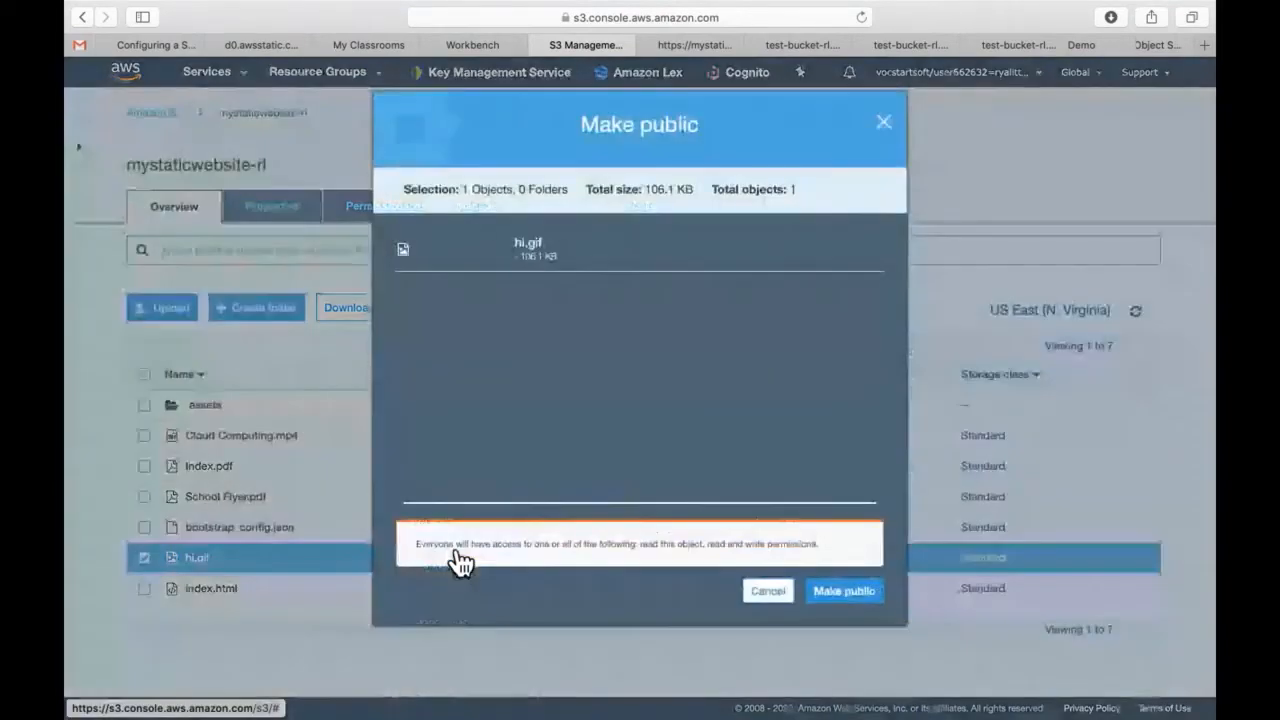
left_click(862, 605)
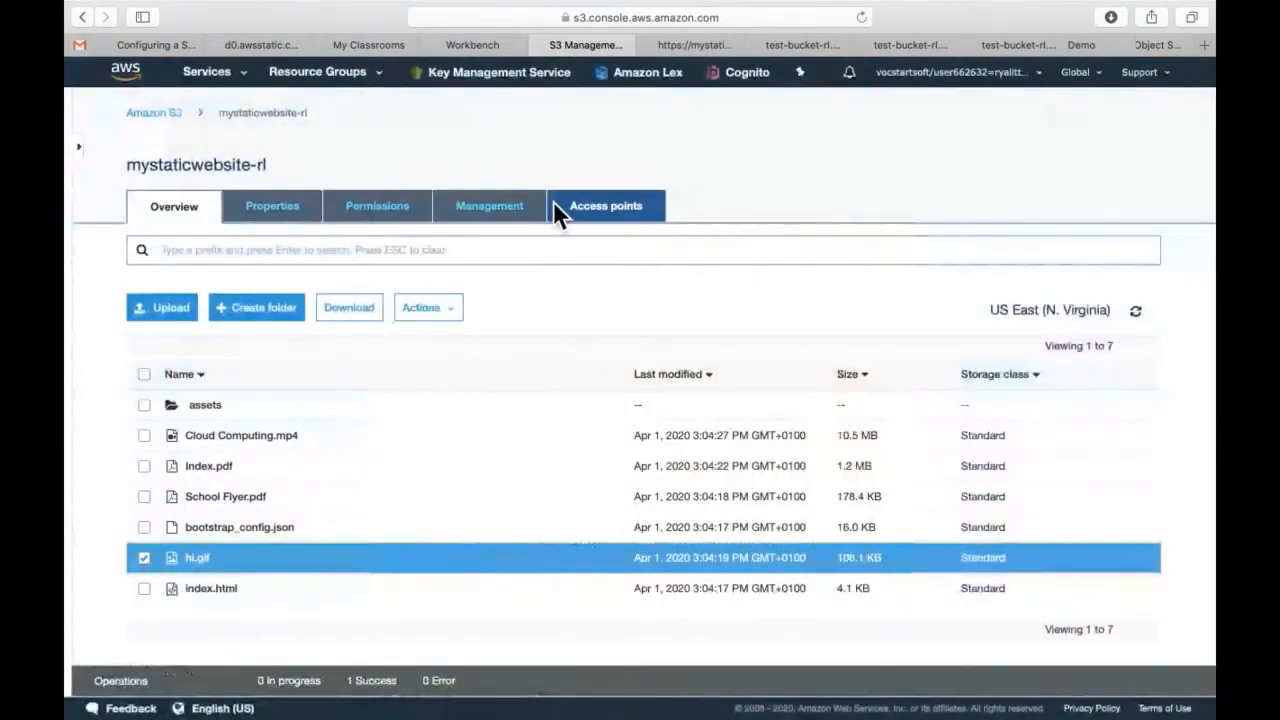
Reload the hi.gif object URL page, inspect its full web address, and return to the S3 console.
left_click(716, 44)
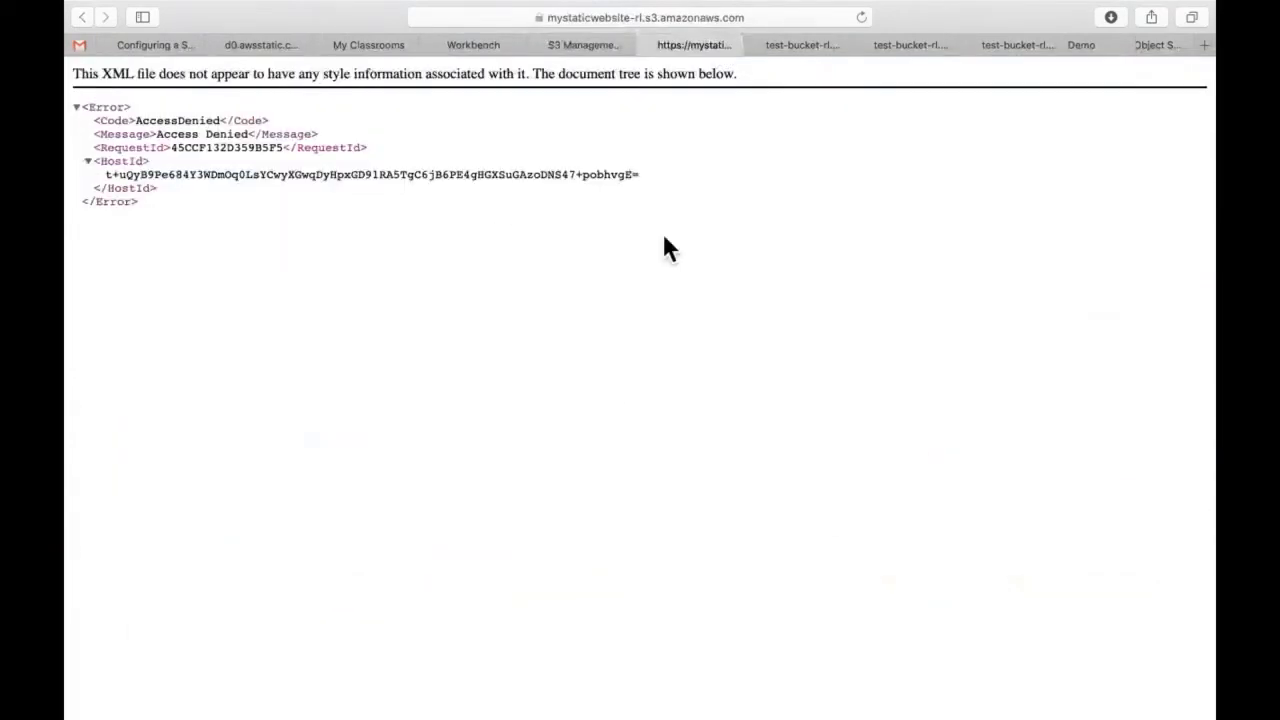
left_click(862, 20)
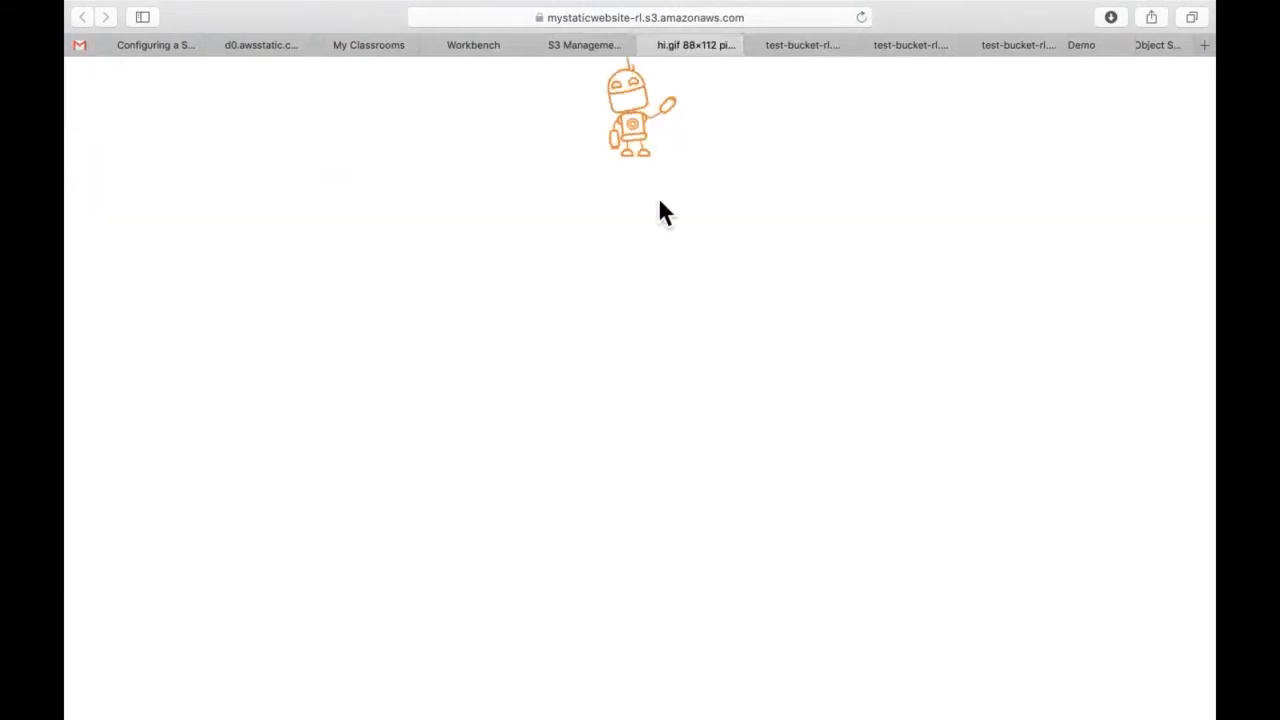
left_click(588, 50)
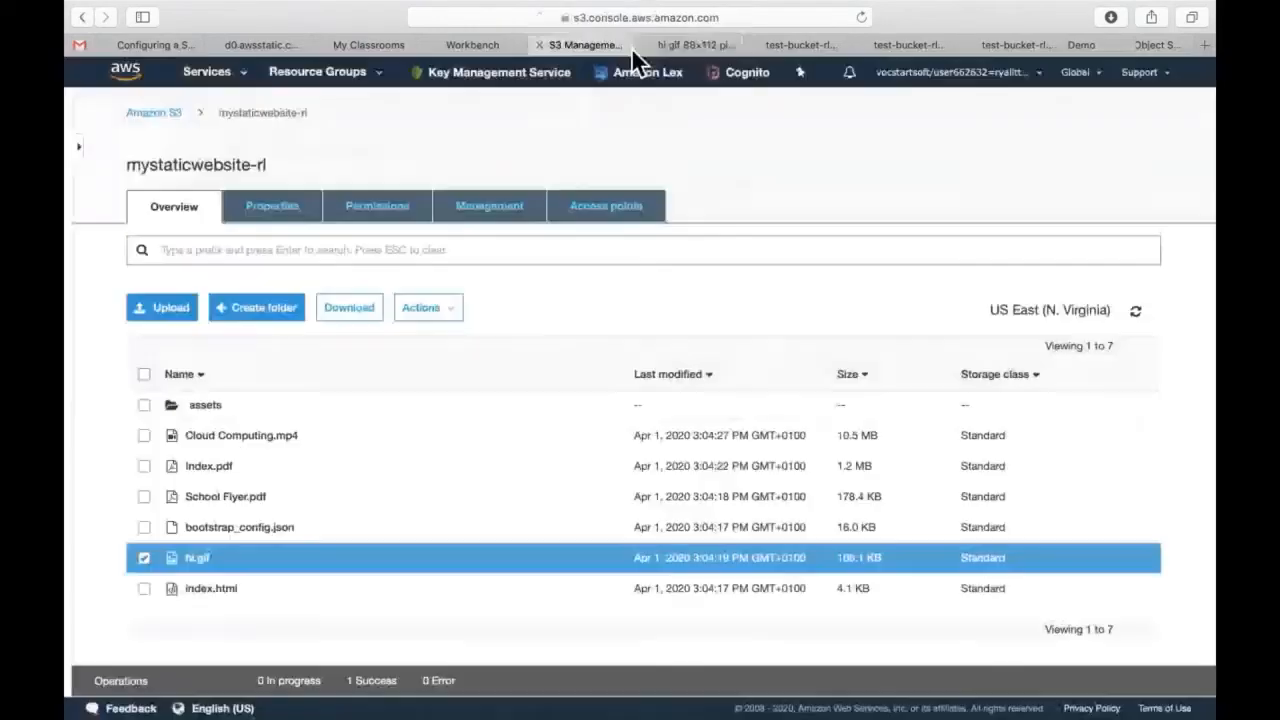
left_click(694, 50)
left_click(654, 20)
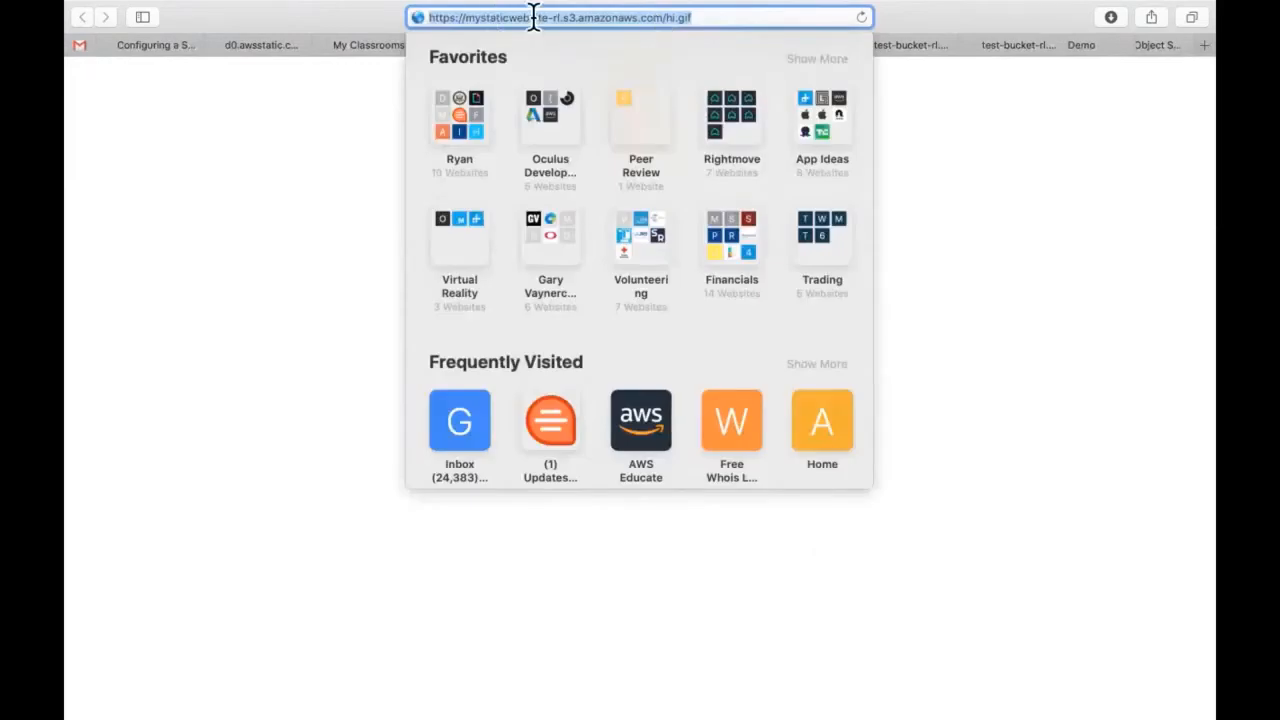
left_click(280, 117)
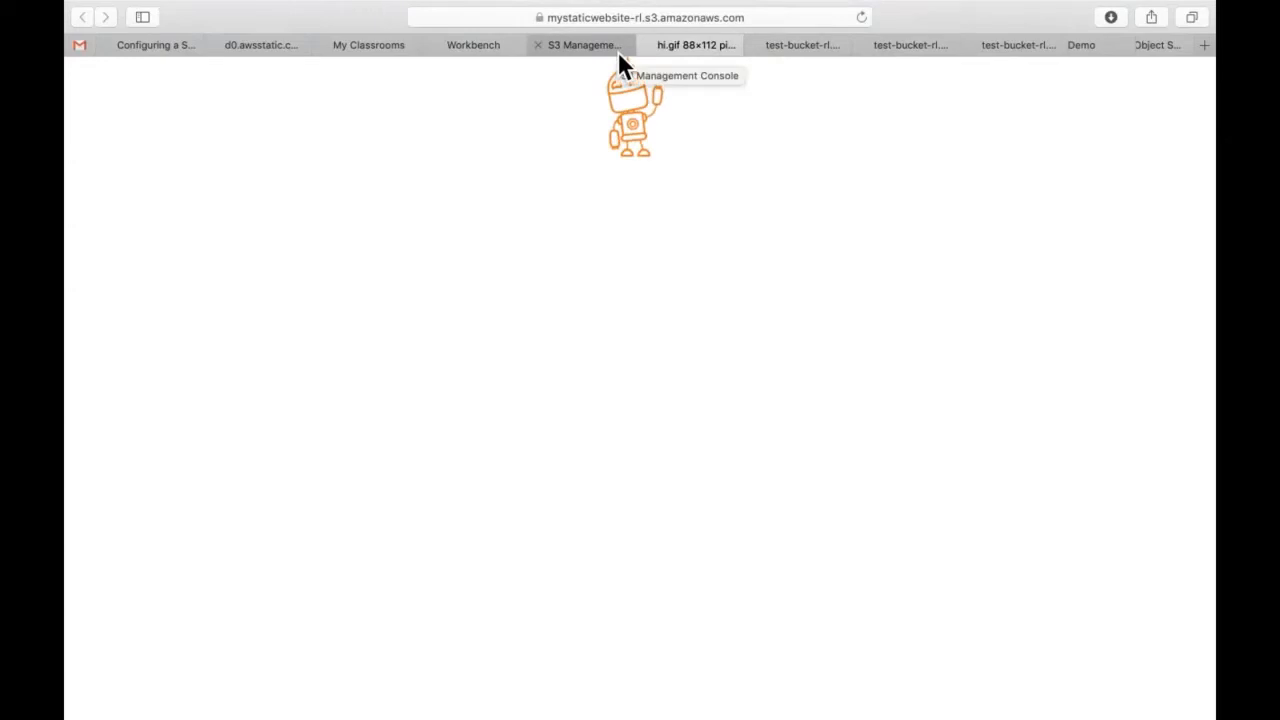
left_click(582, 49)
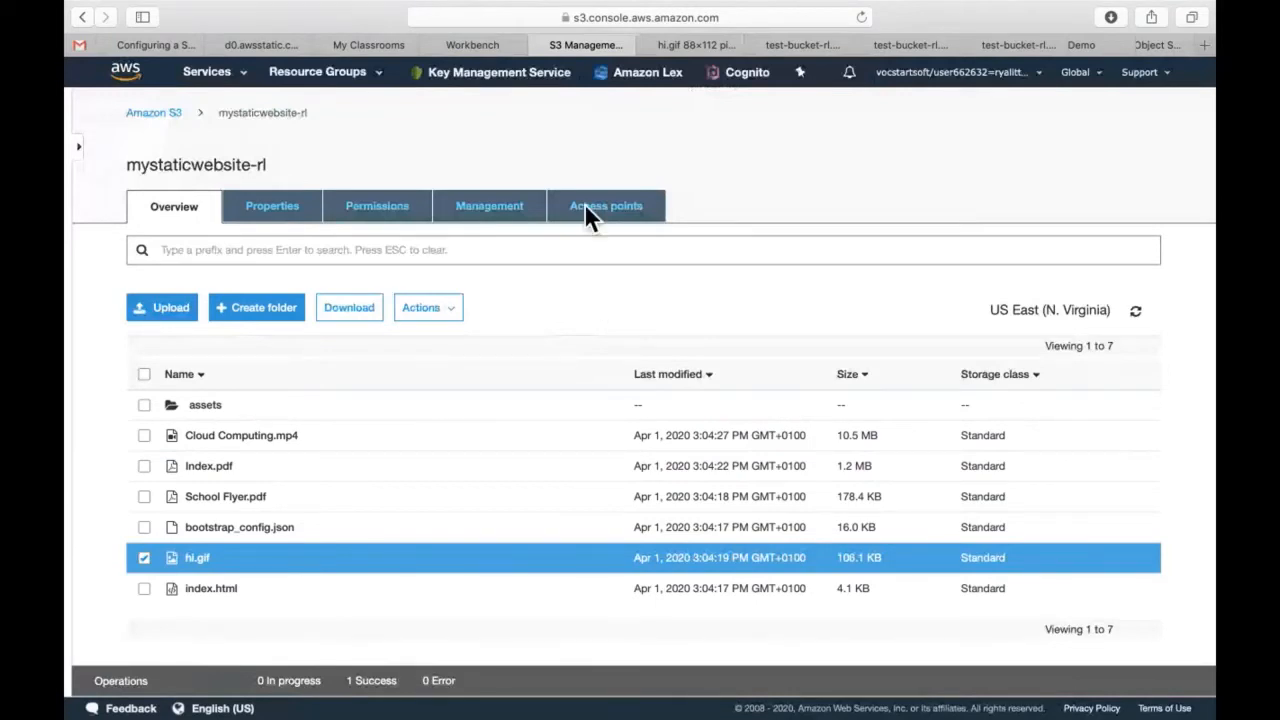
Review the public-read bucket policy example in the AWS static website guide, return to the bucket, and deselect hi.gif.
left_click(170, 48)
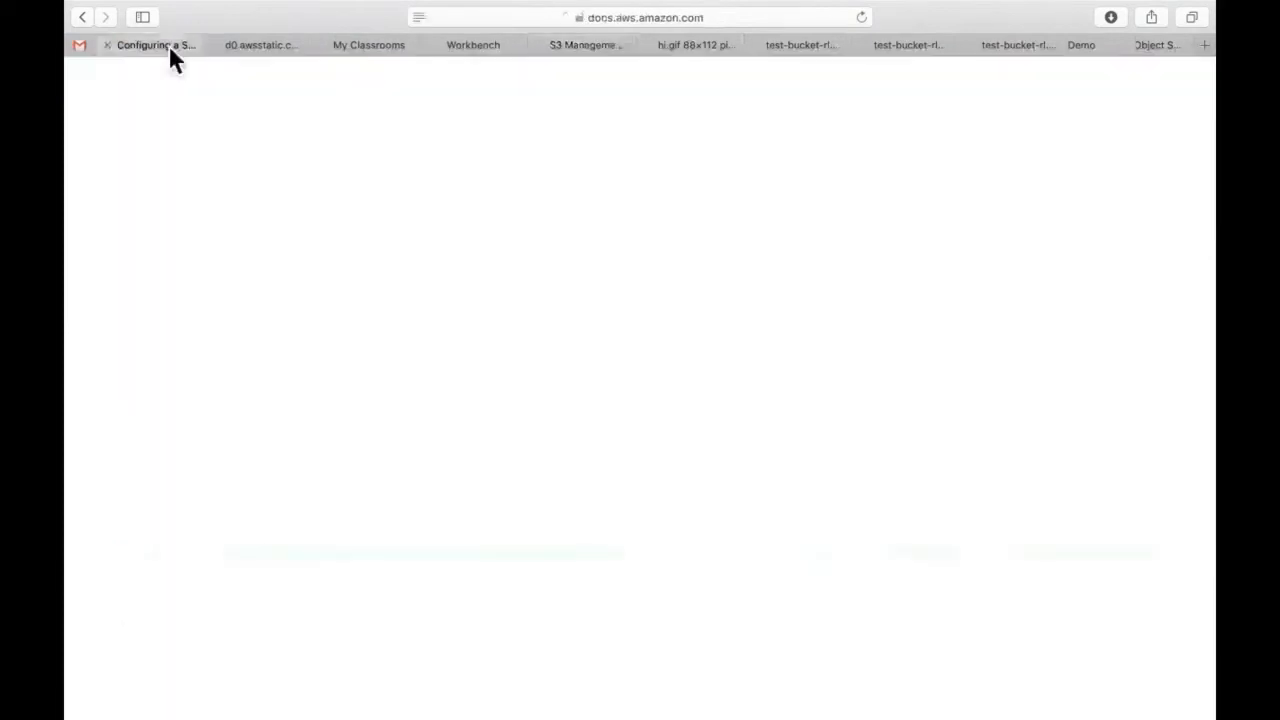
scroll(452, 385, "down", 5)
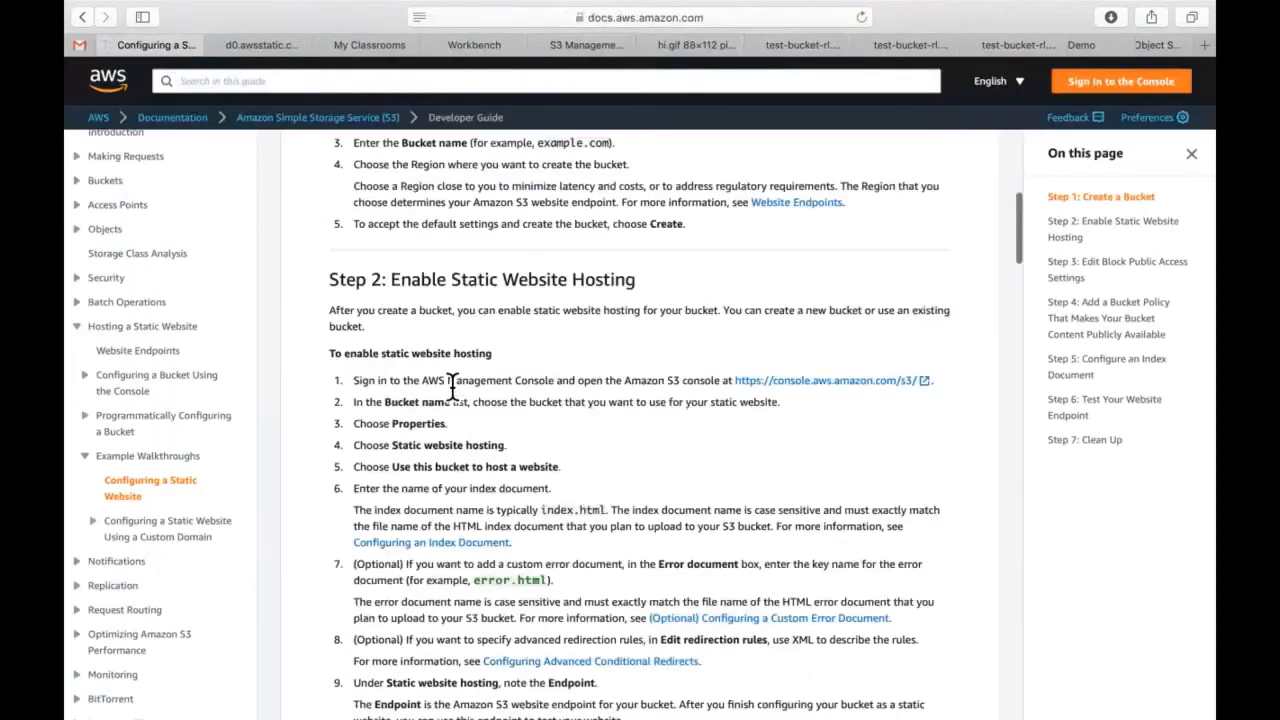
scroll(452, 385, "down", 15)
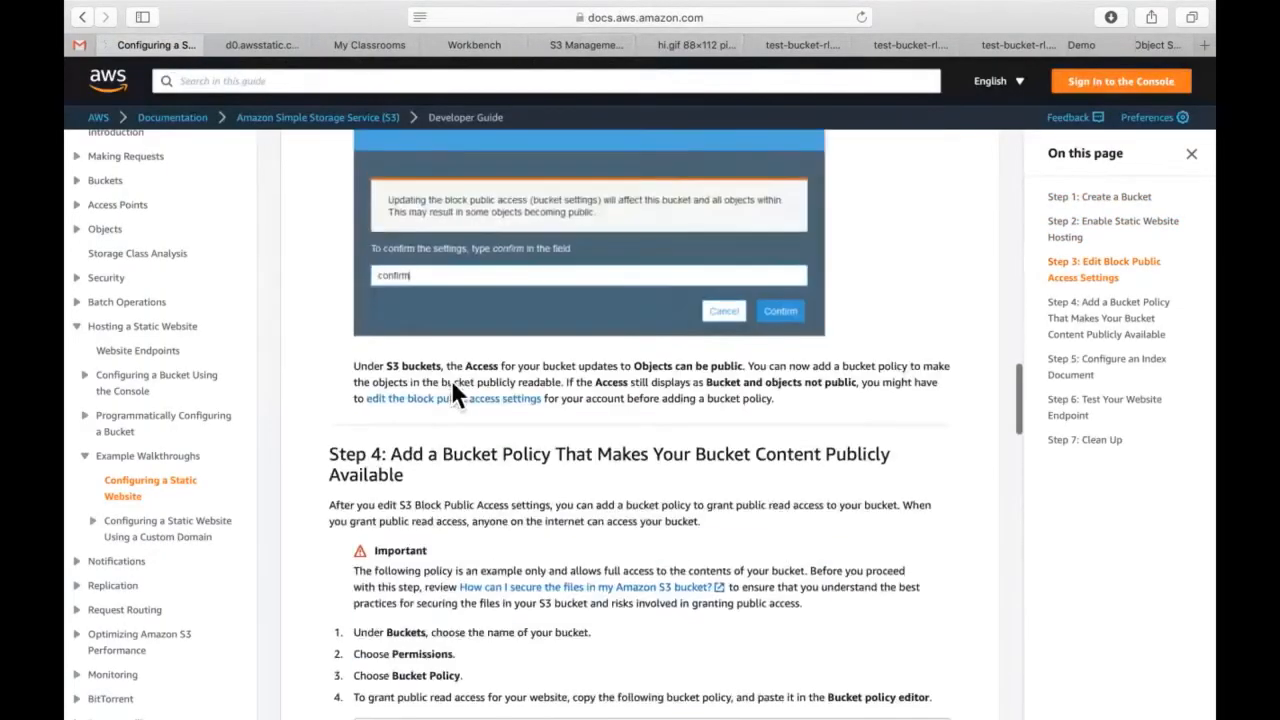
scroll(453, 385, "down", 4)
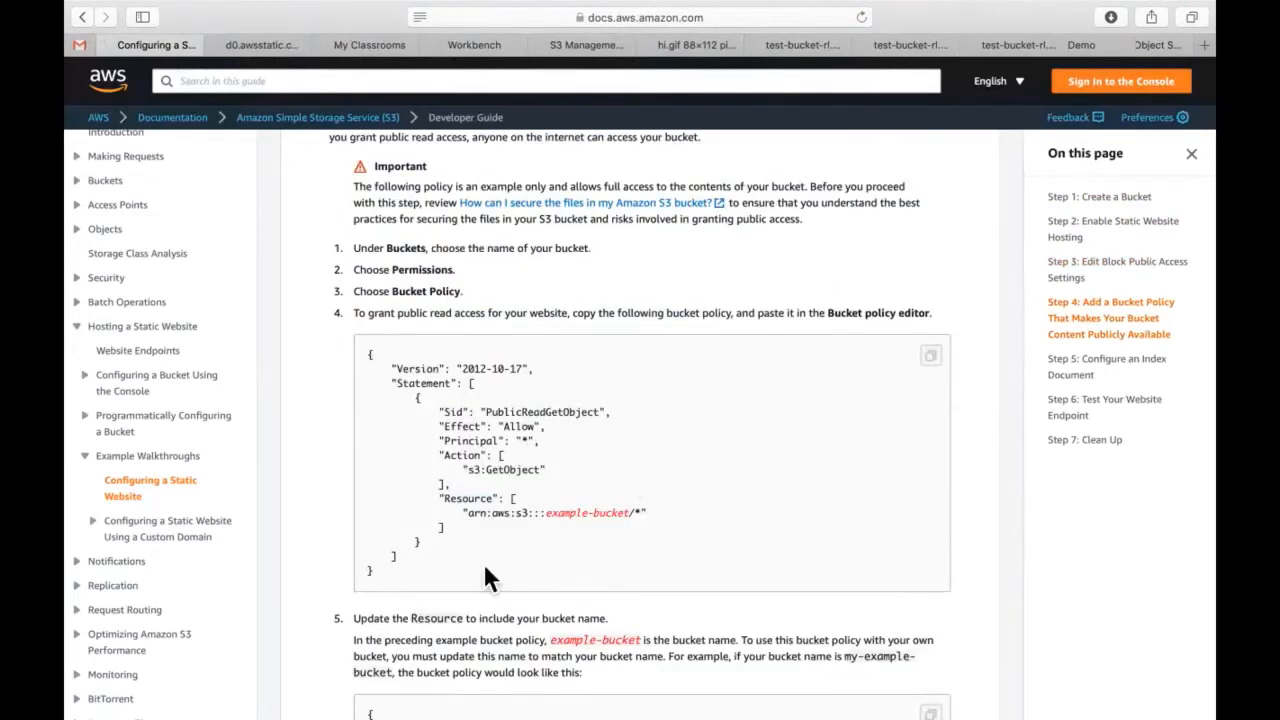
scroll(483, 563, "up", 8)
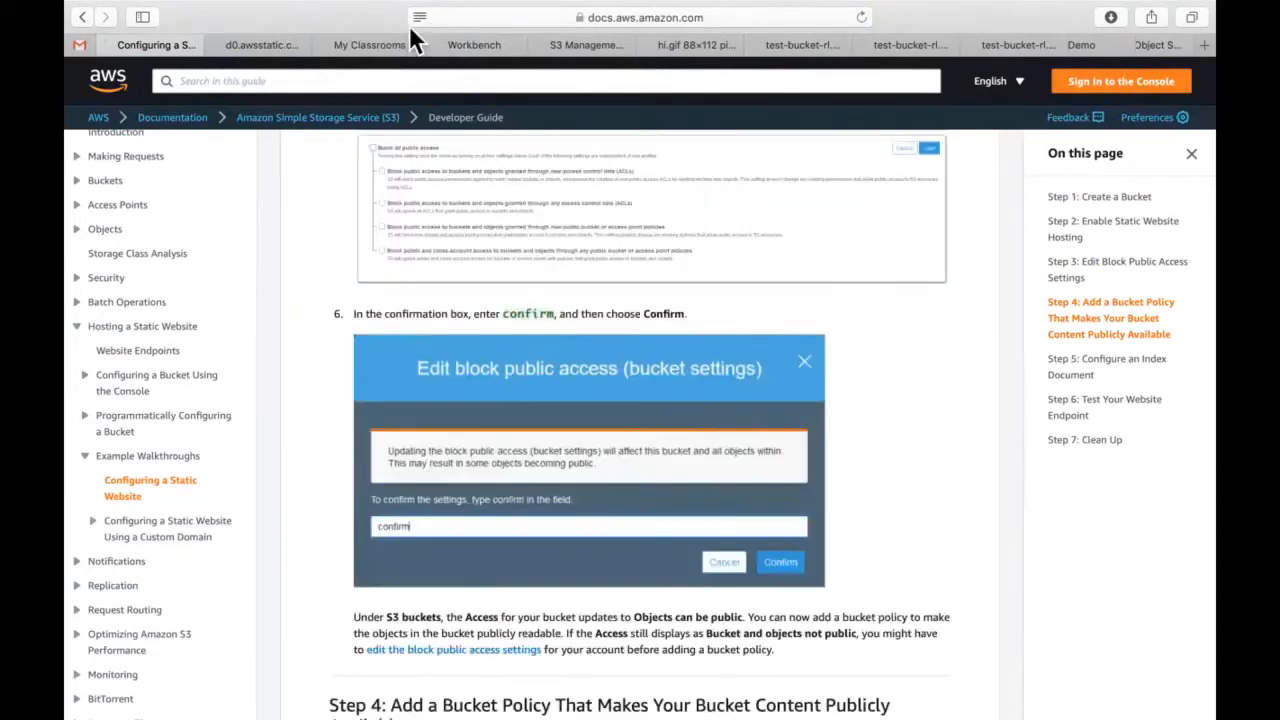
left_click(586, 44)
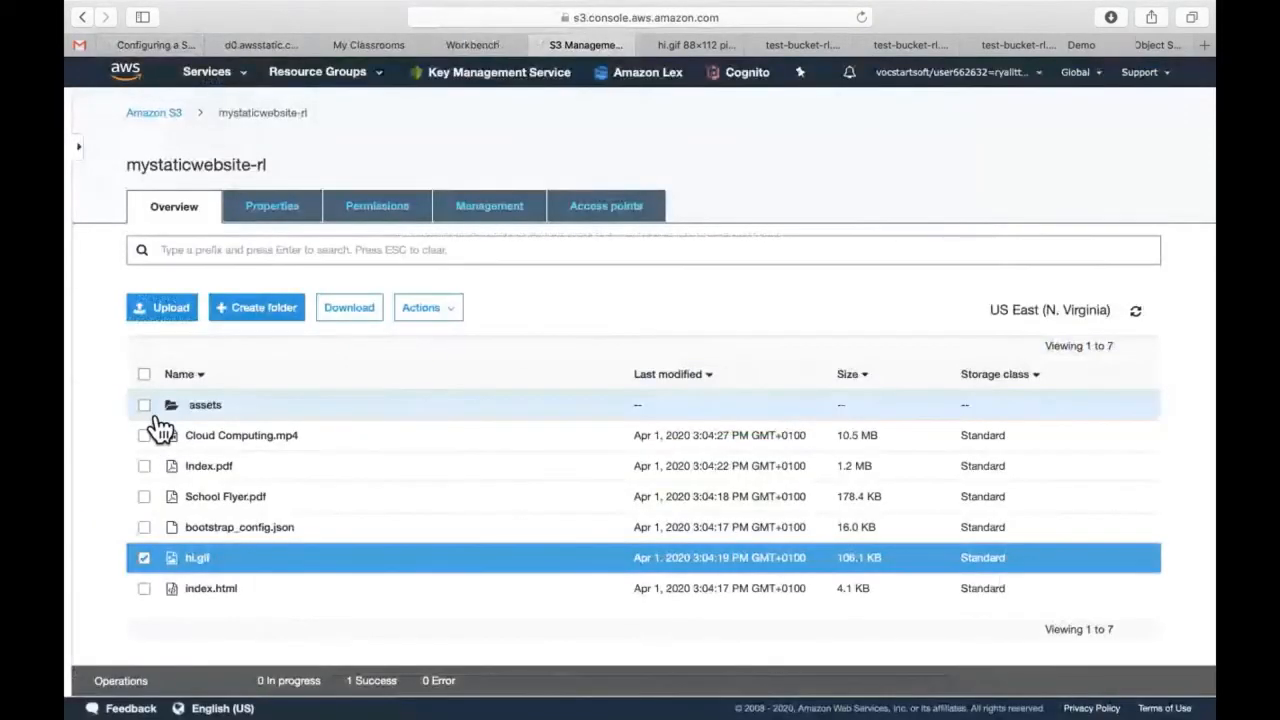
left_click(145, 558)
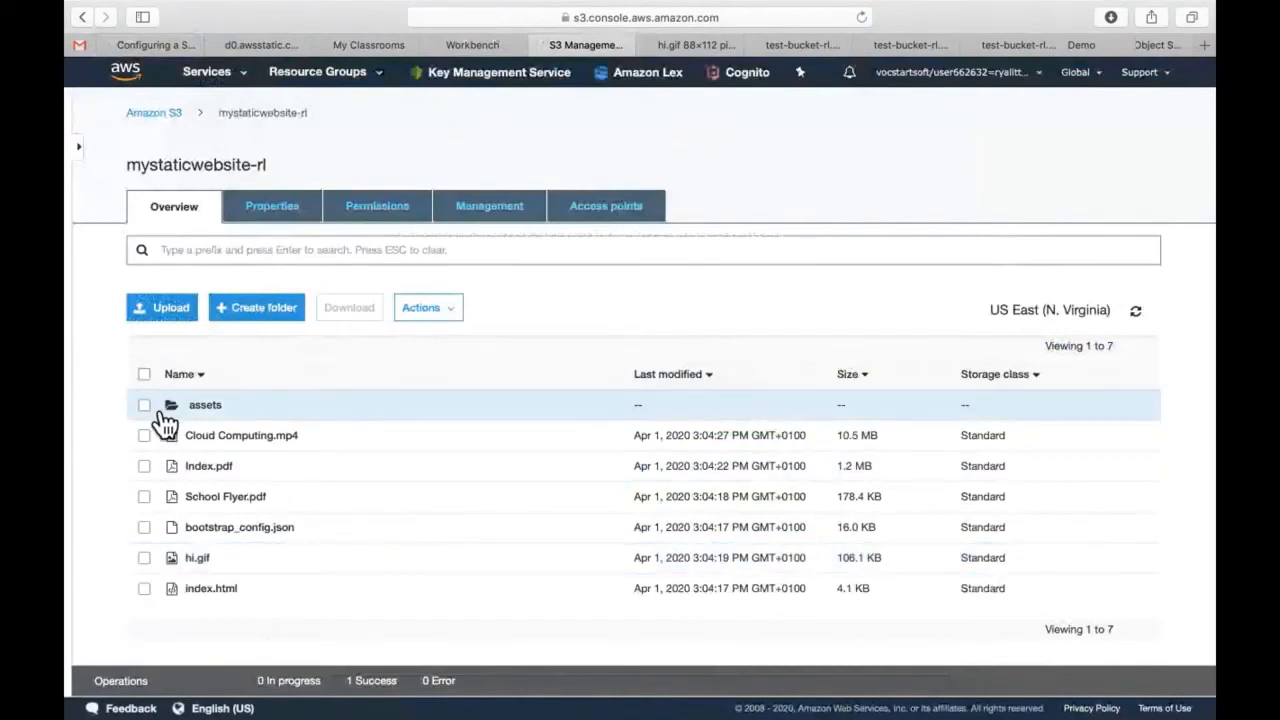
Make all files and the assets folder in mystaticwebsite-rl public, and clear the selection.
left_click(150, 378)
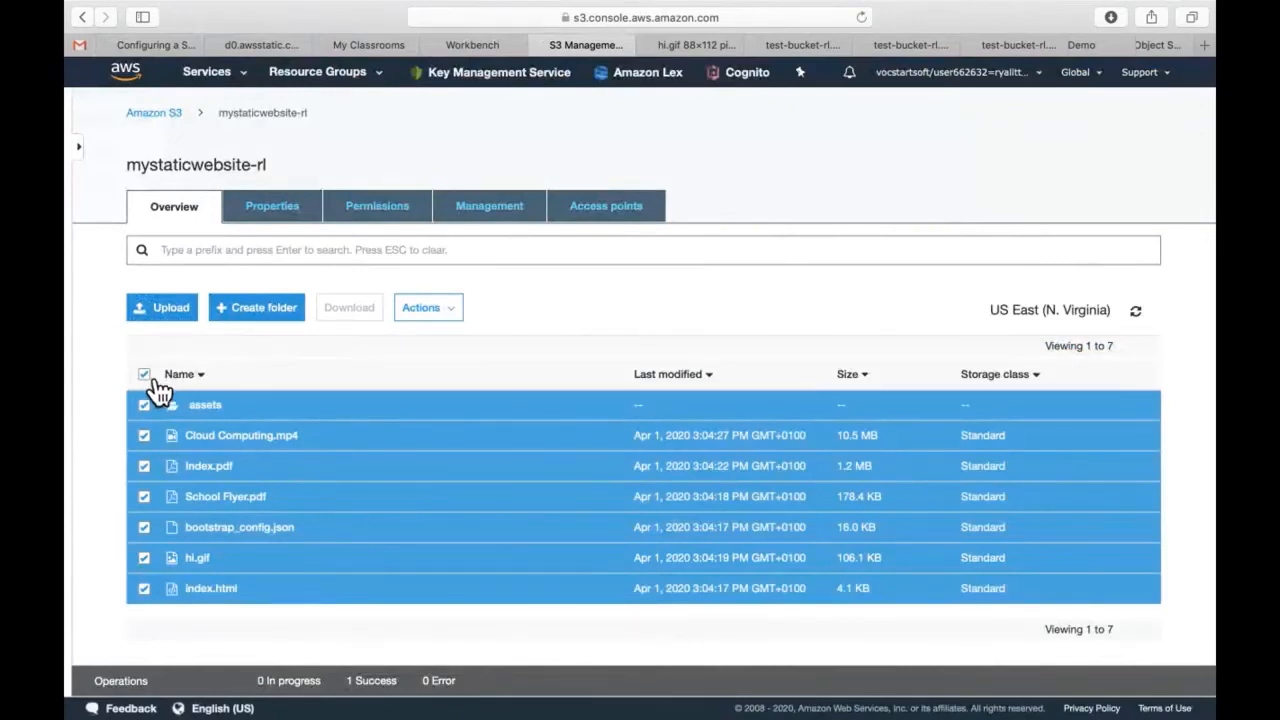
left_click(444, 312)
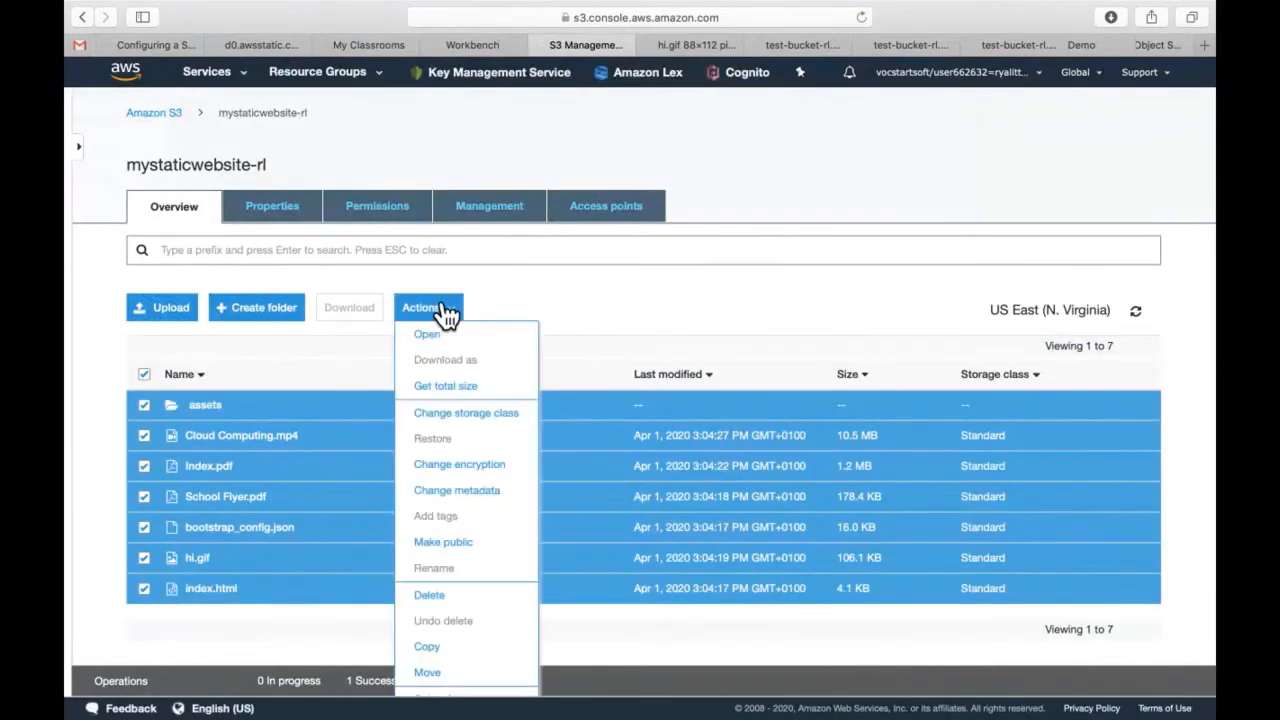
left_click(451, 555)
left_click(850, 592)
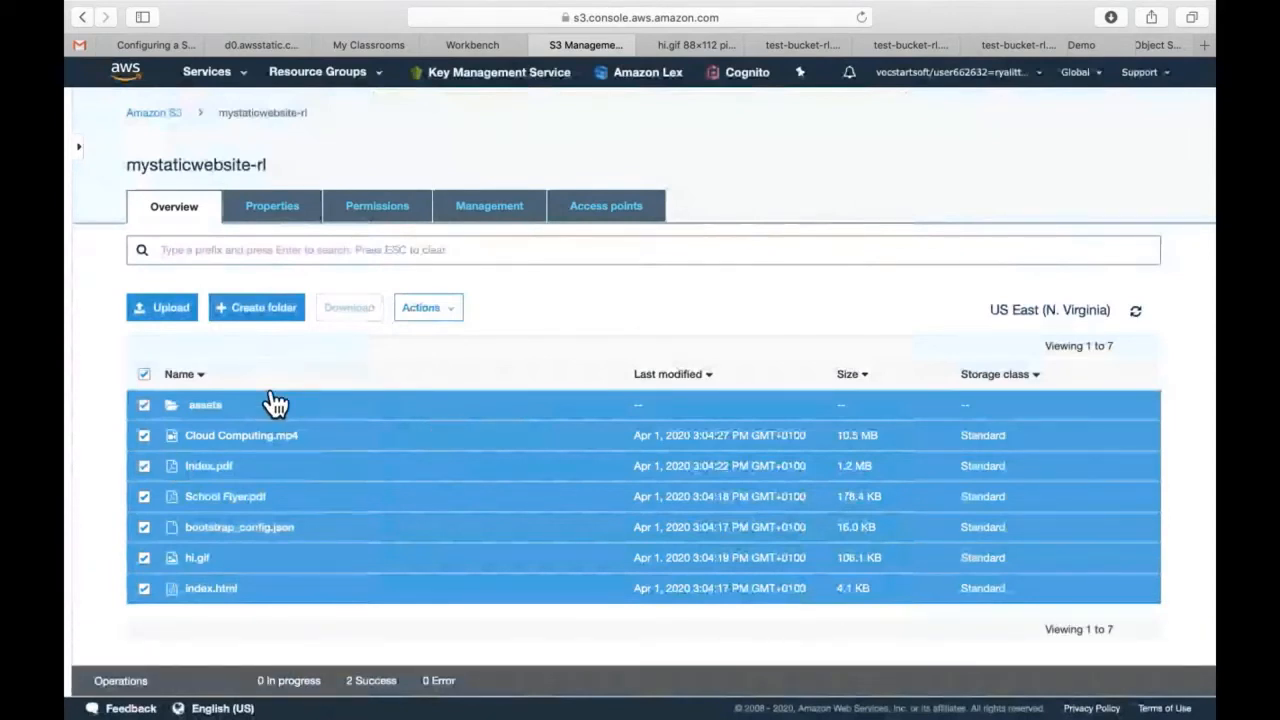
left_click(148, 377)
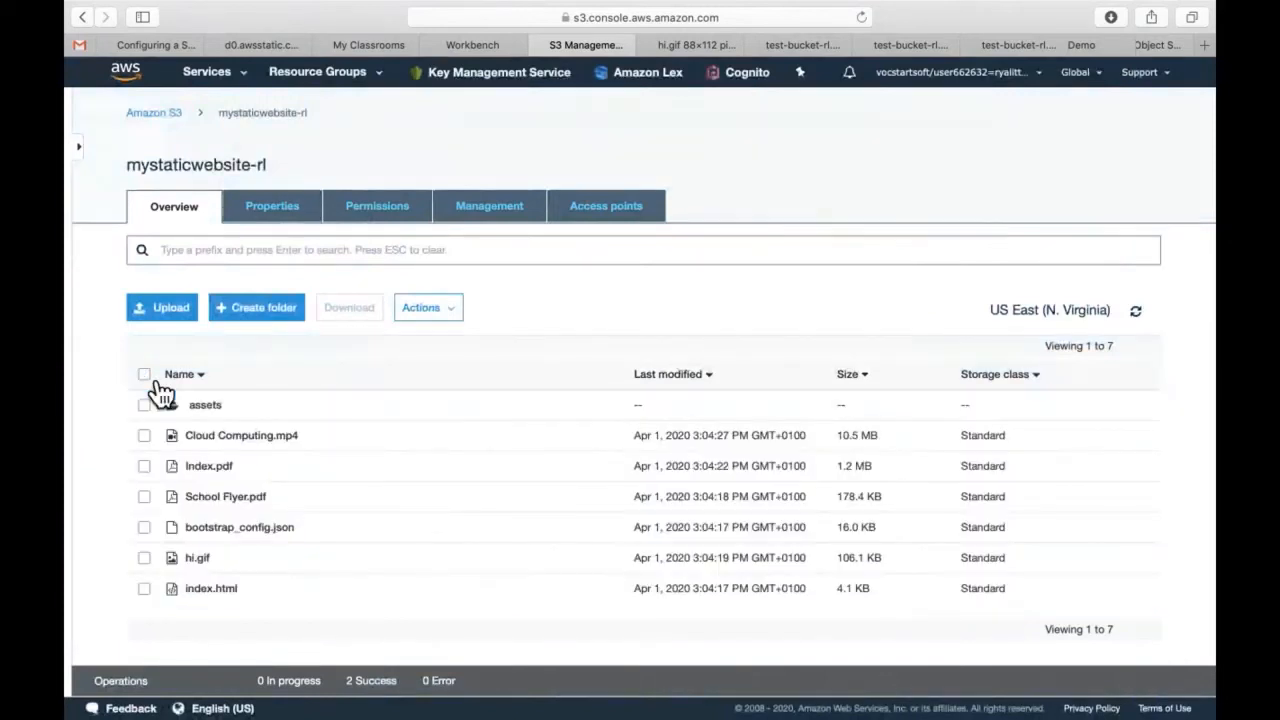
Open School Flyer.pdf, copy its key name, and return to the mystaticwebsite-rl bucket.
left_click(211, 508)
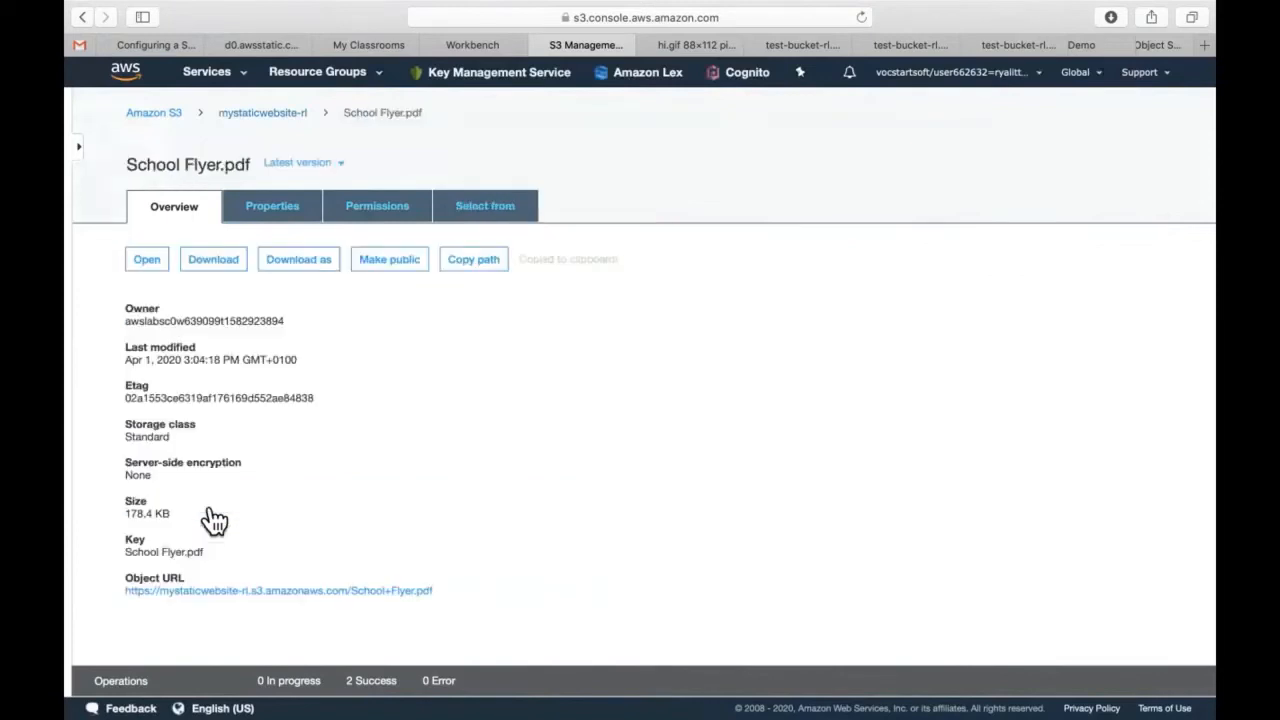
left_click_drag(218, 556, 126, 563)
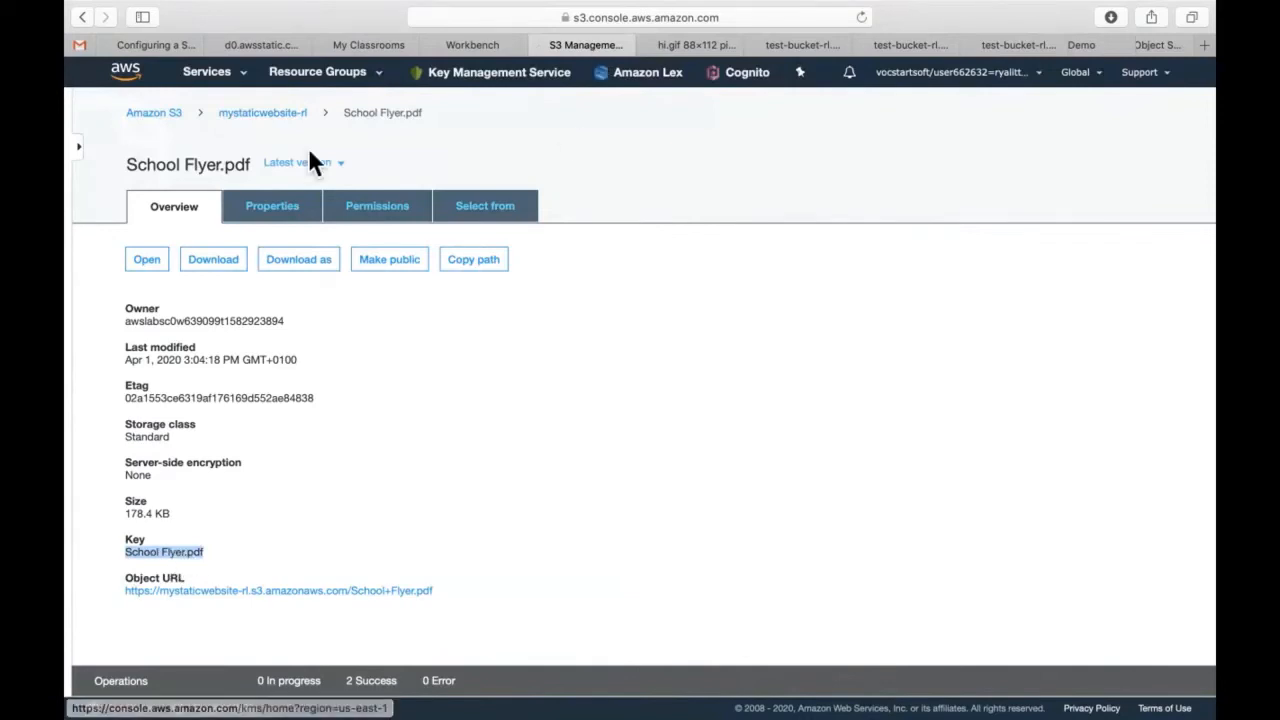
left_click(285, 120)
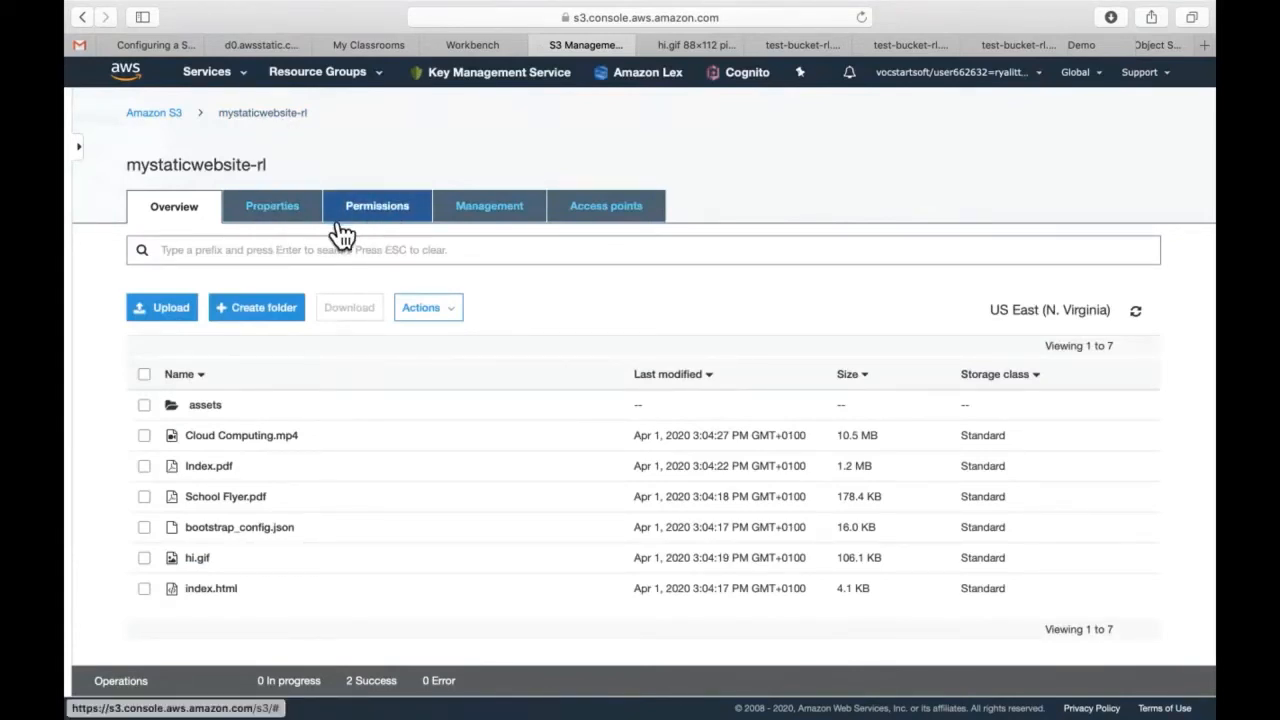
View and reload the properties page of mystaticwebsite-rl, and return to the bucket's object list.
left_click(300, 210)
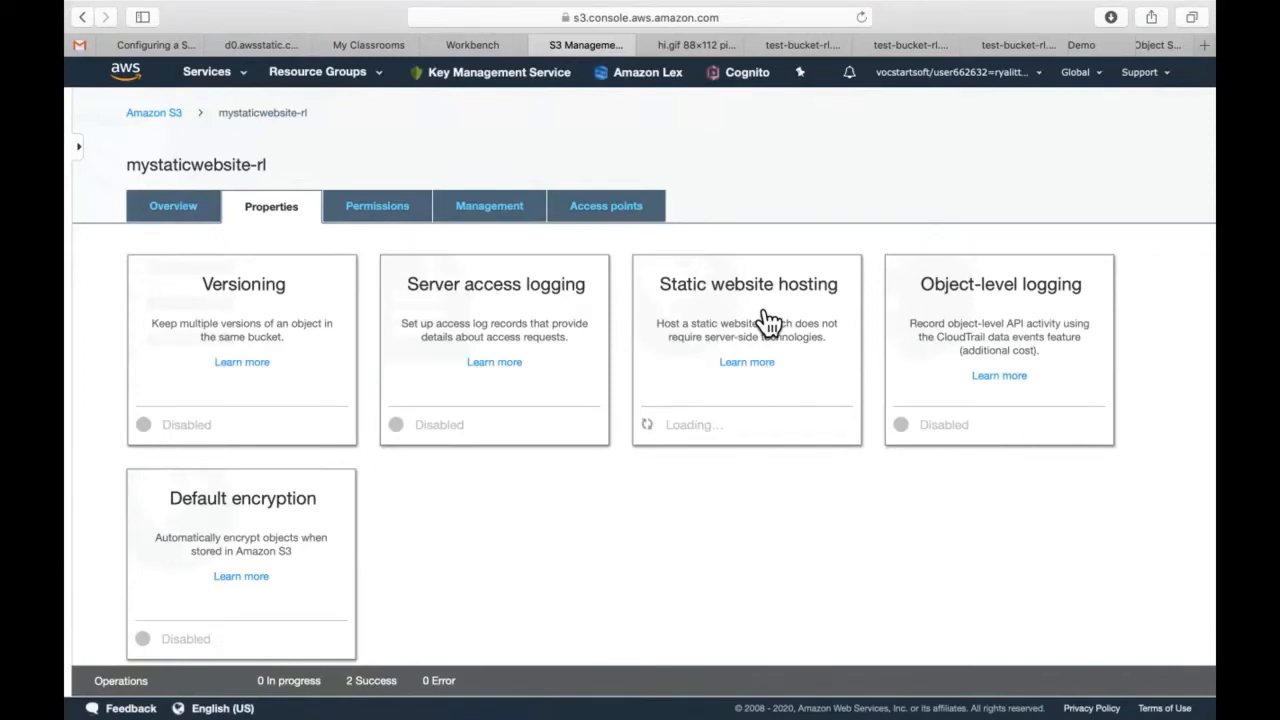
left_click(863, 20)
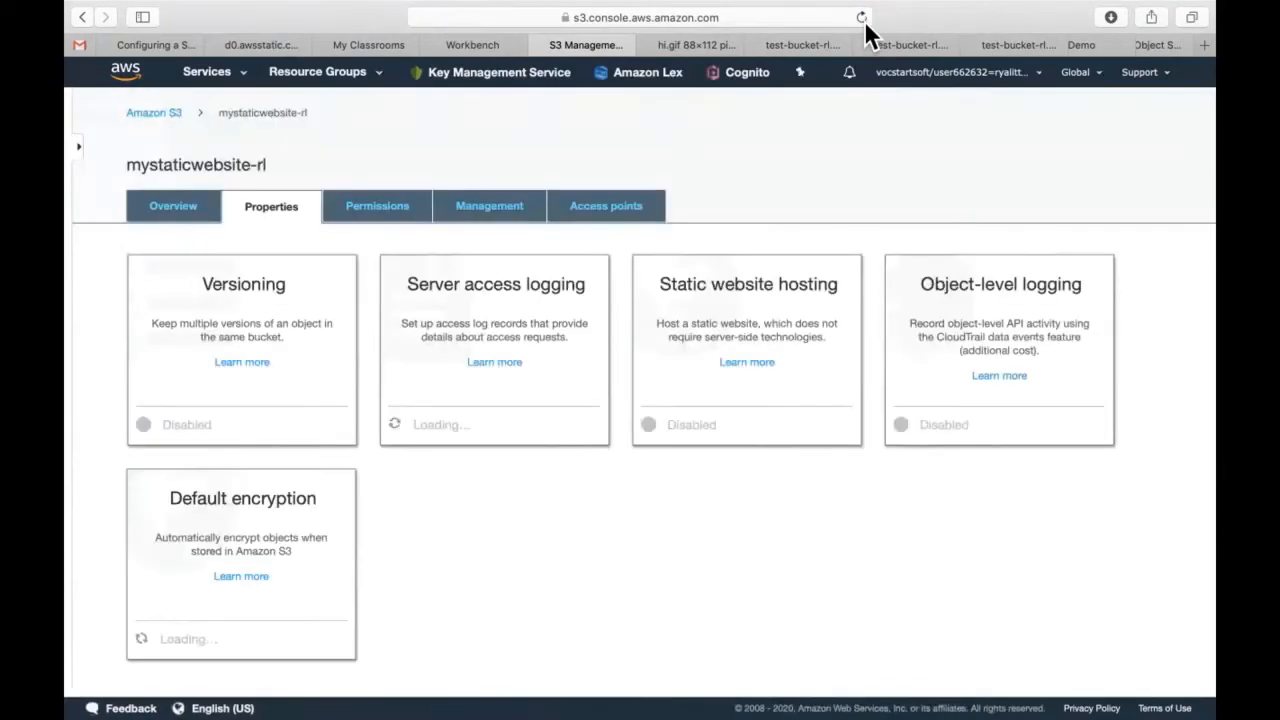
left_click(718, 296)
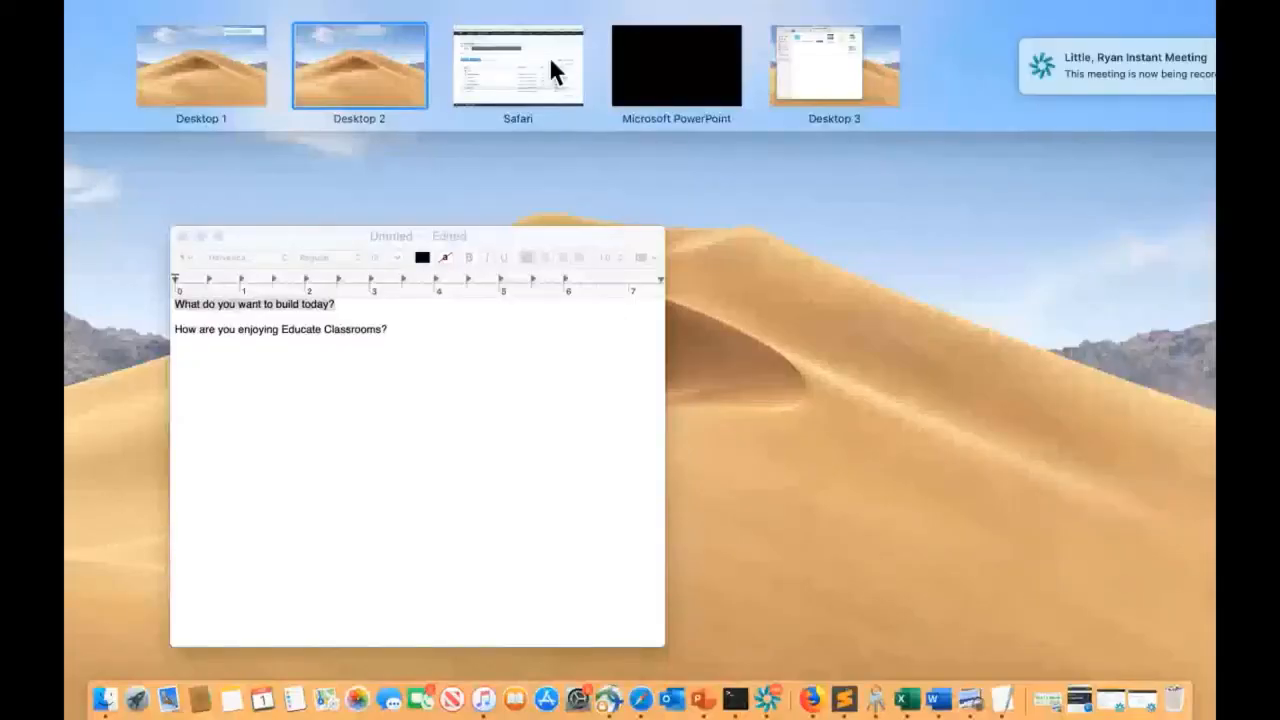
left_click(550, 56)
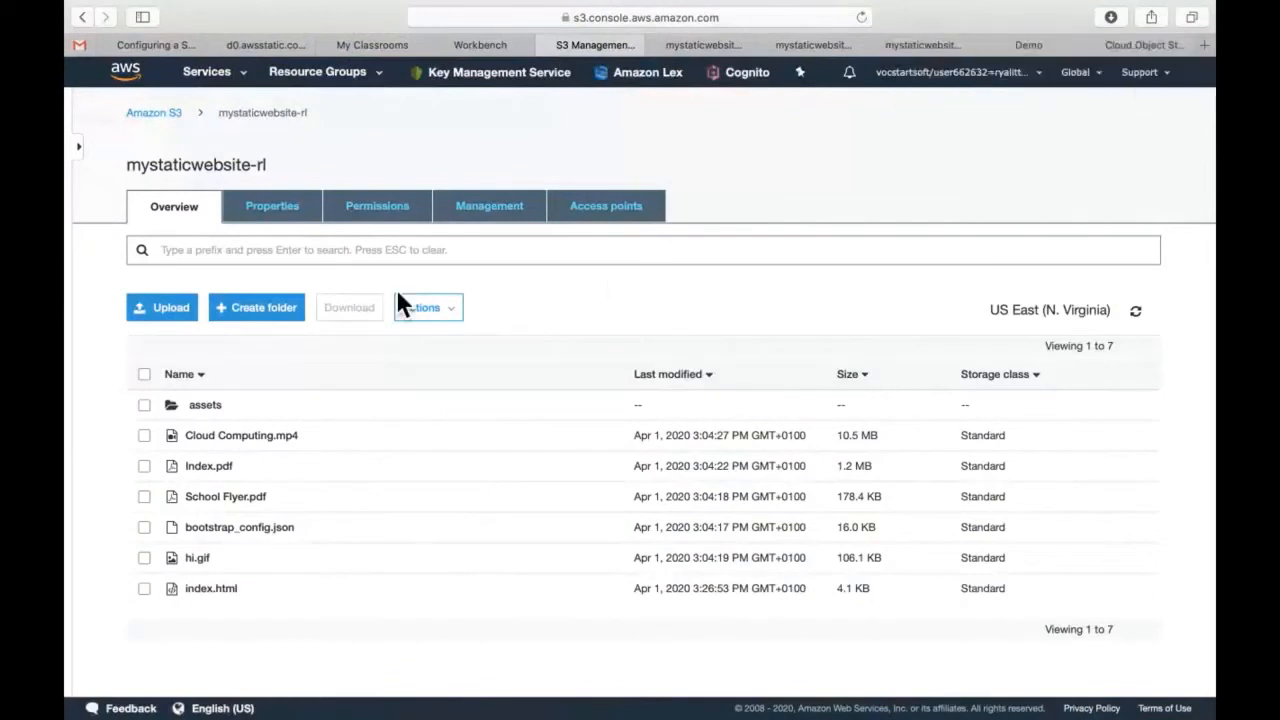
left_click(276, 207)
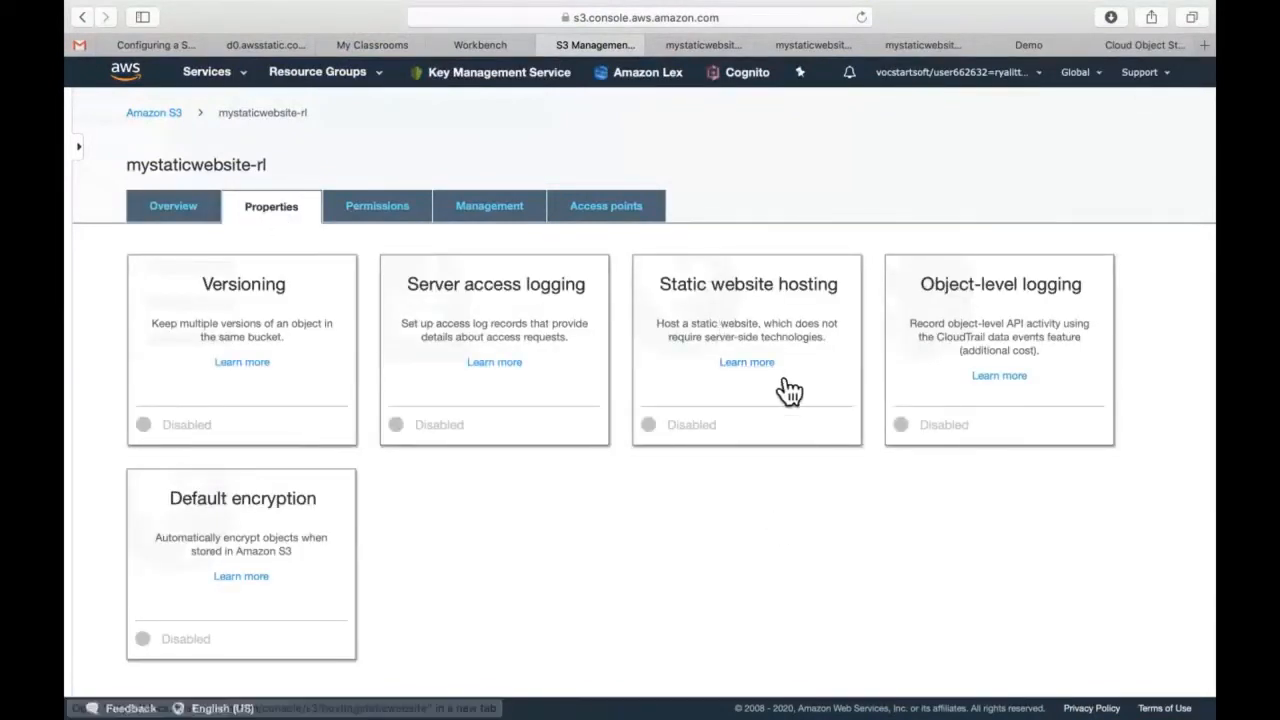
left_click(212, 230)
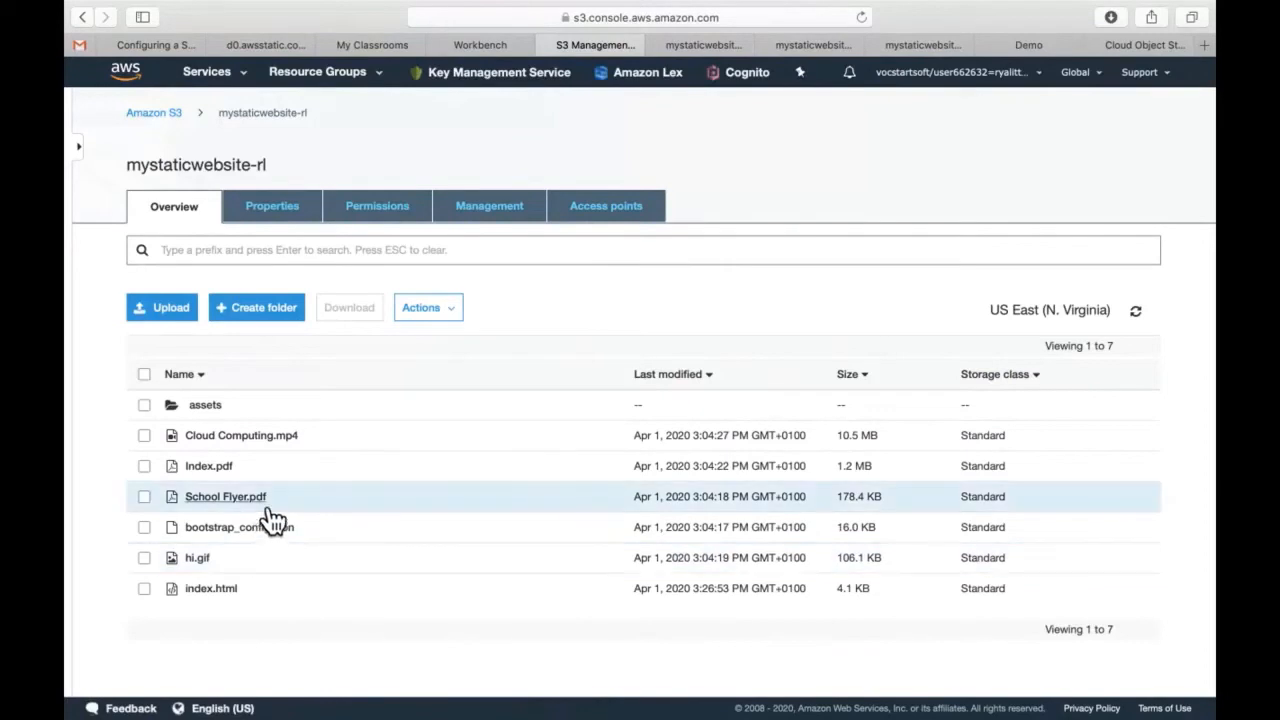
Enable static website hosting on mystaticwebsite-rl with School Flyer.pdf as the index document, and save it.
left_click(299, 222)
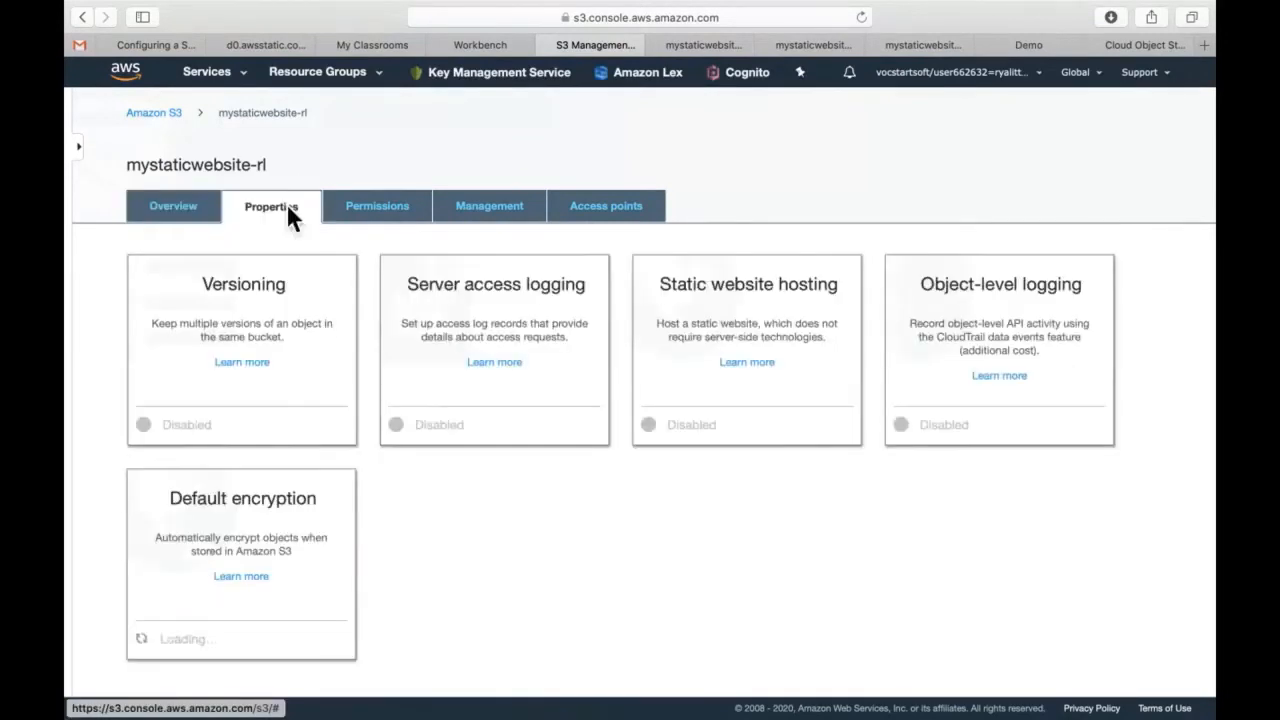
left_click(786, 315)
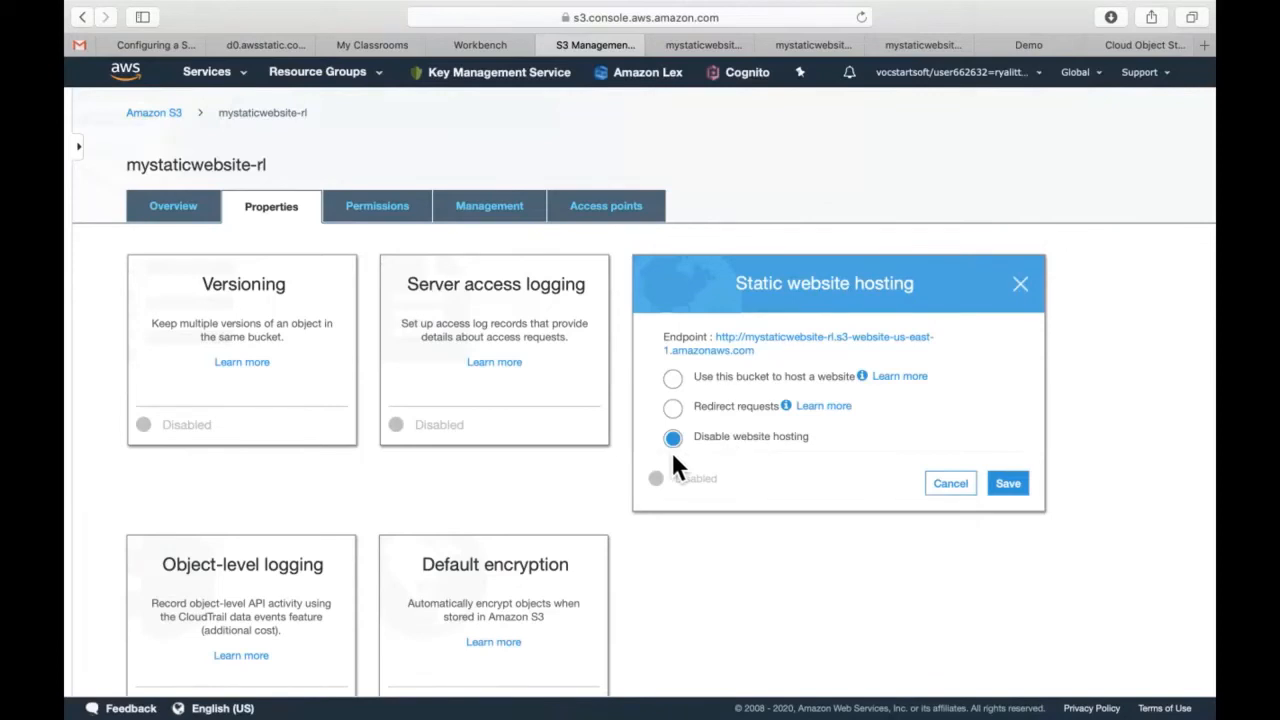
left_click(680, 390)
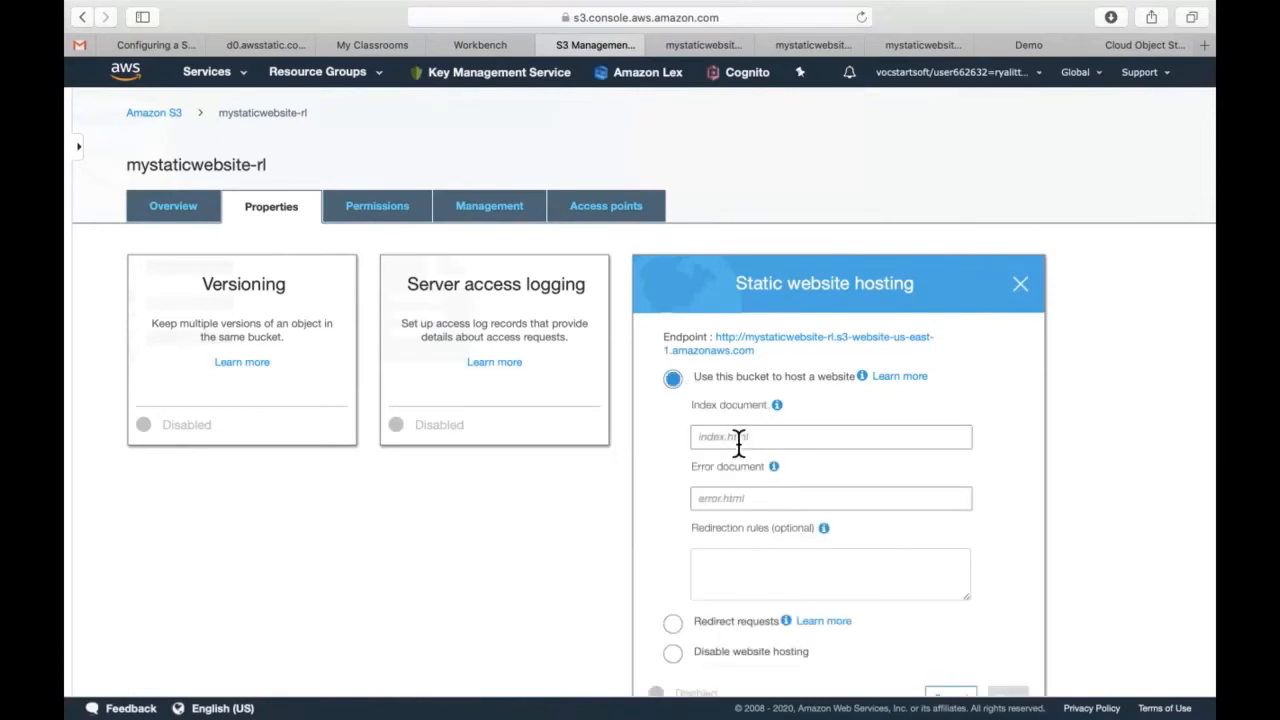
left_click(780, 440)
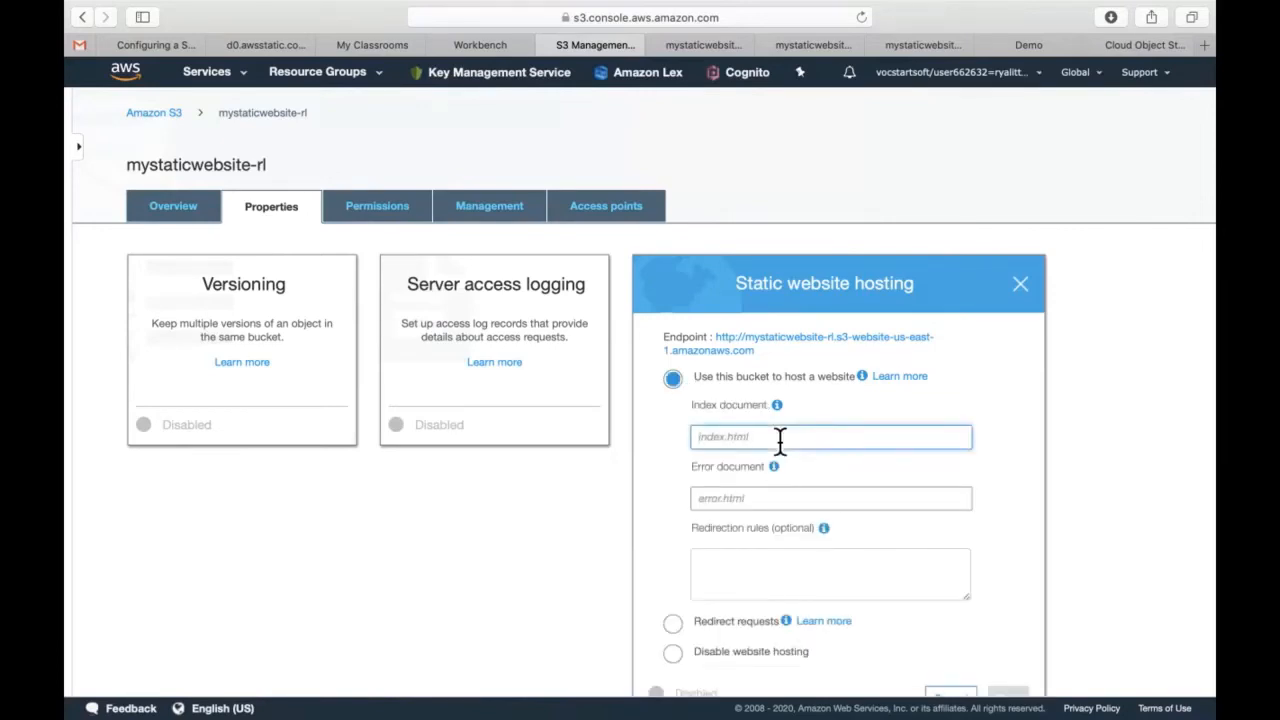
type("School Flyer.pdf")
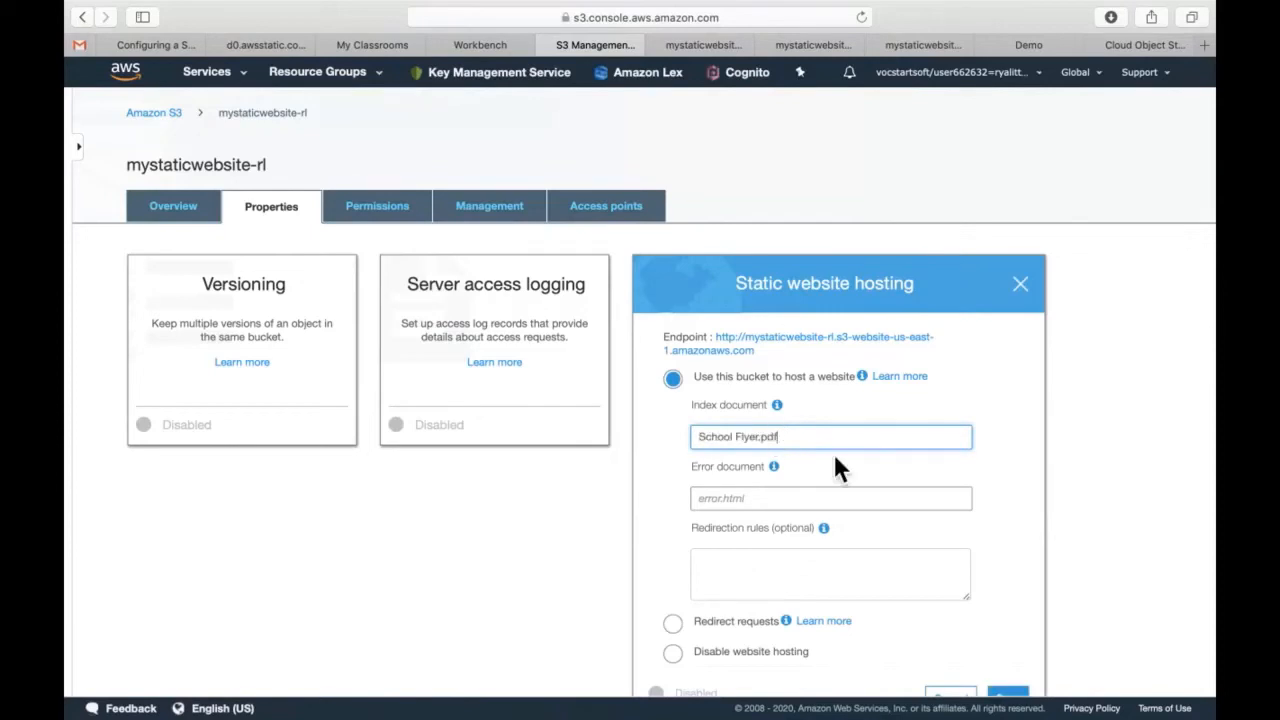
scroll(835, 466, "down", 1)
scroll(834, 460, "down", 2)
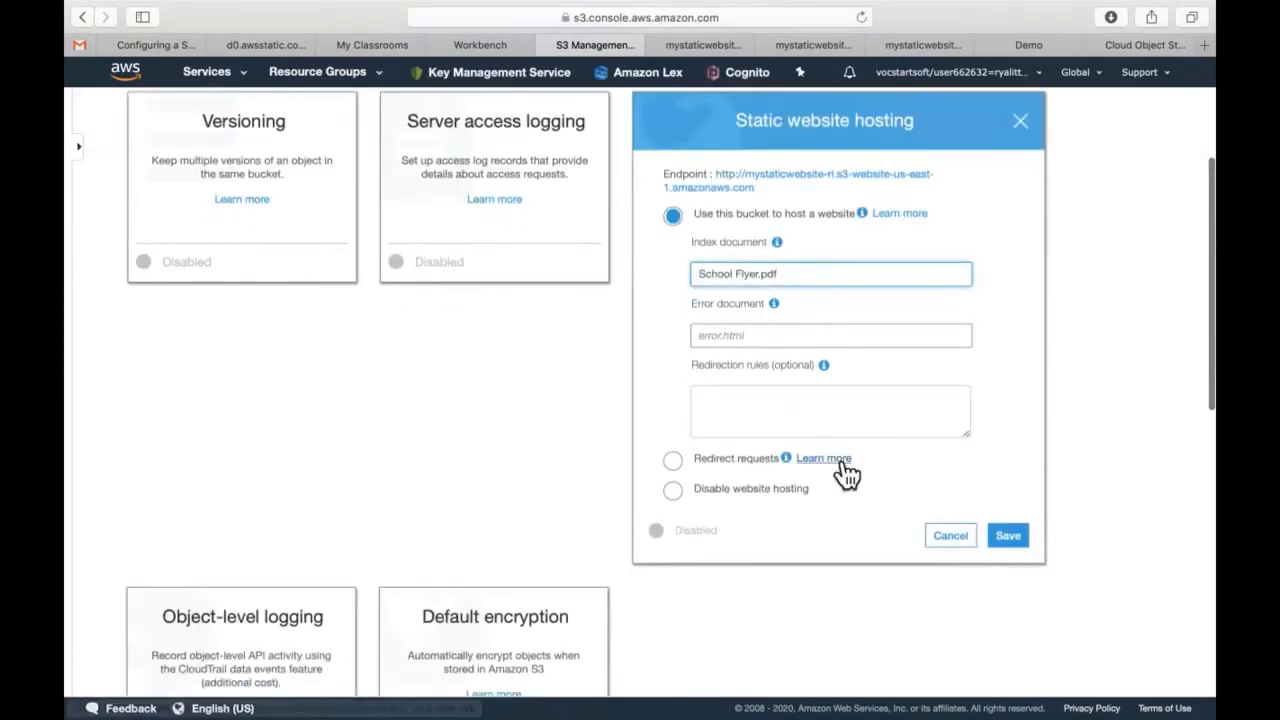
left_click(1009, 538)
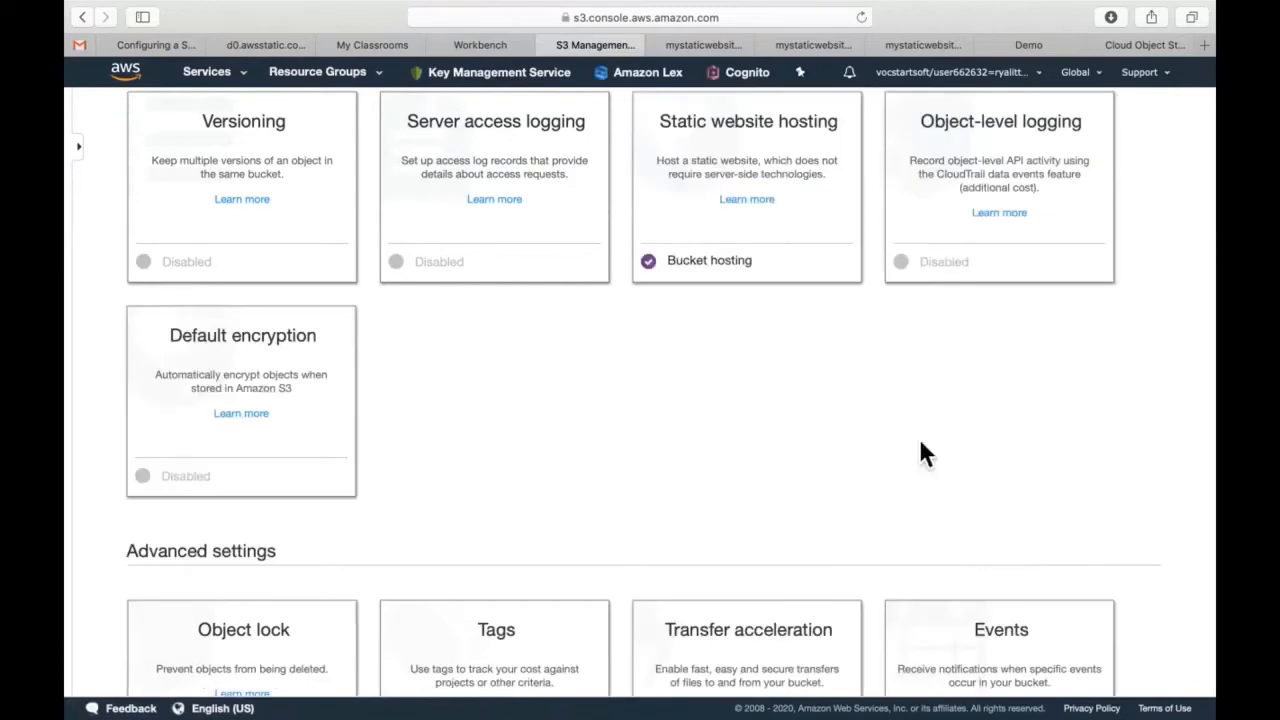
Open the bucket's static website endpoint, view the flyer page, and return to the S3 console.
scroll(919, 438, "up", 3)
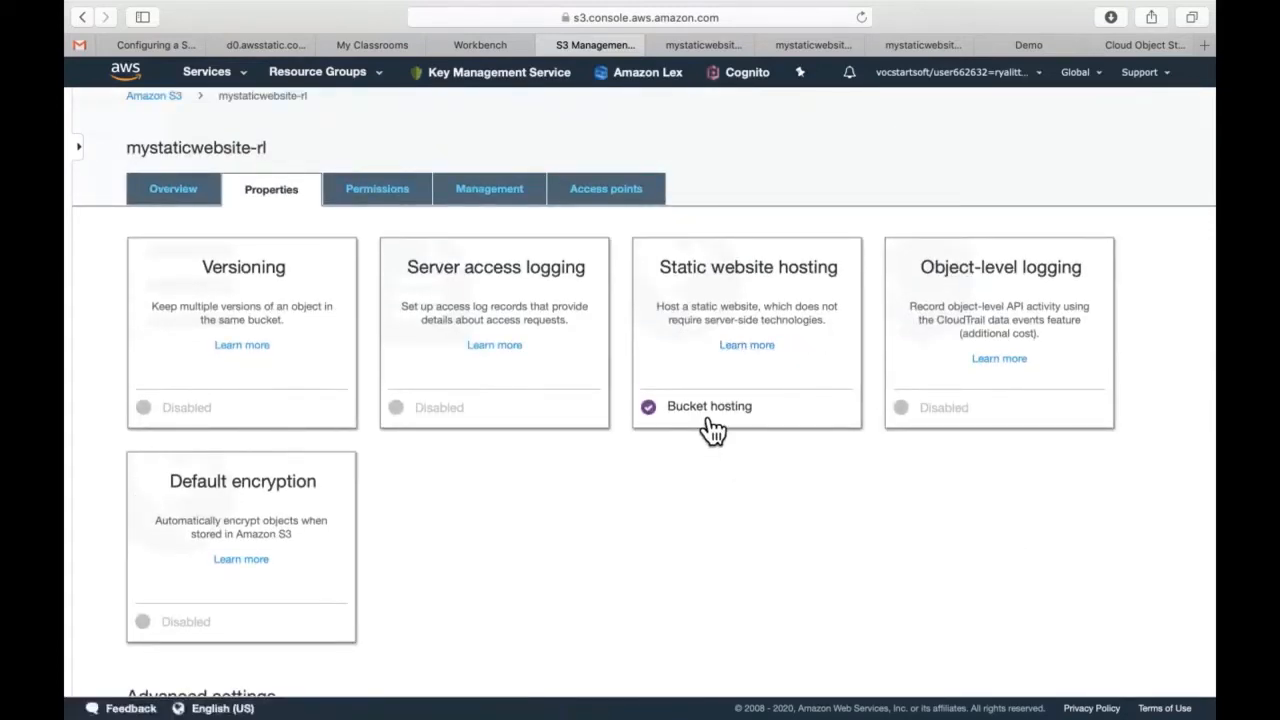
left_click(786, 285)
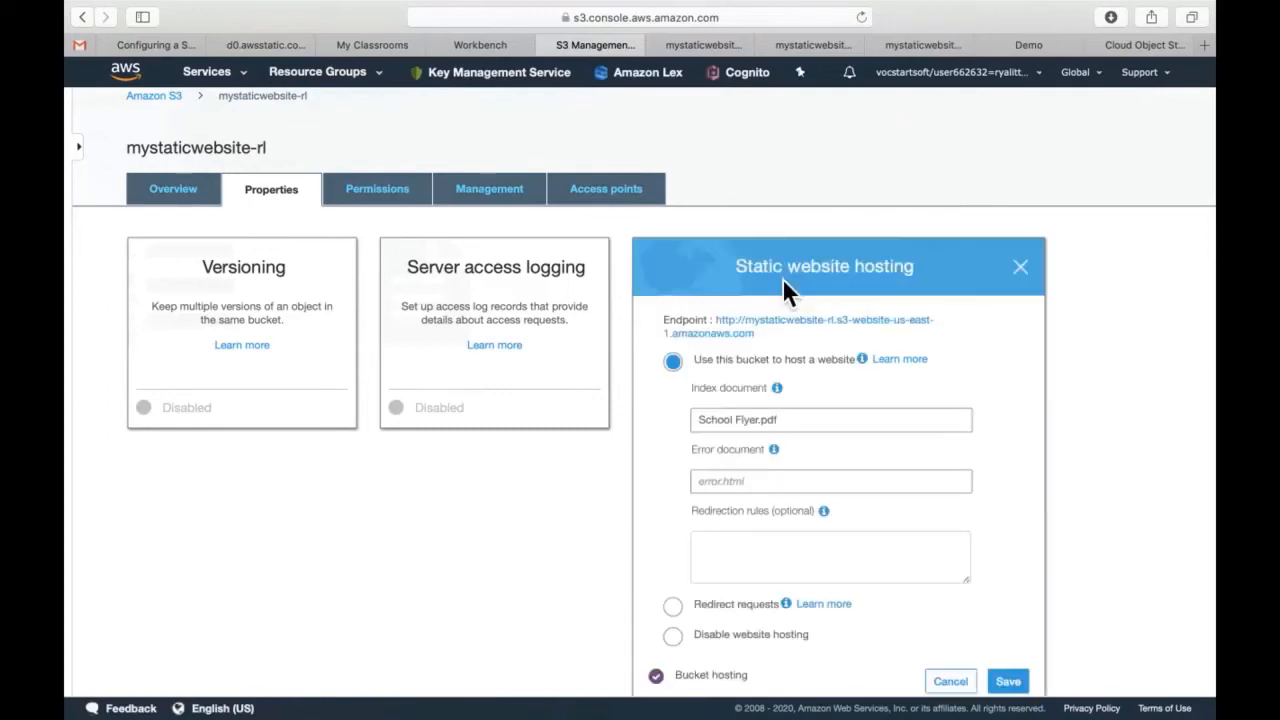
left_click(800, 330)
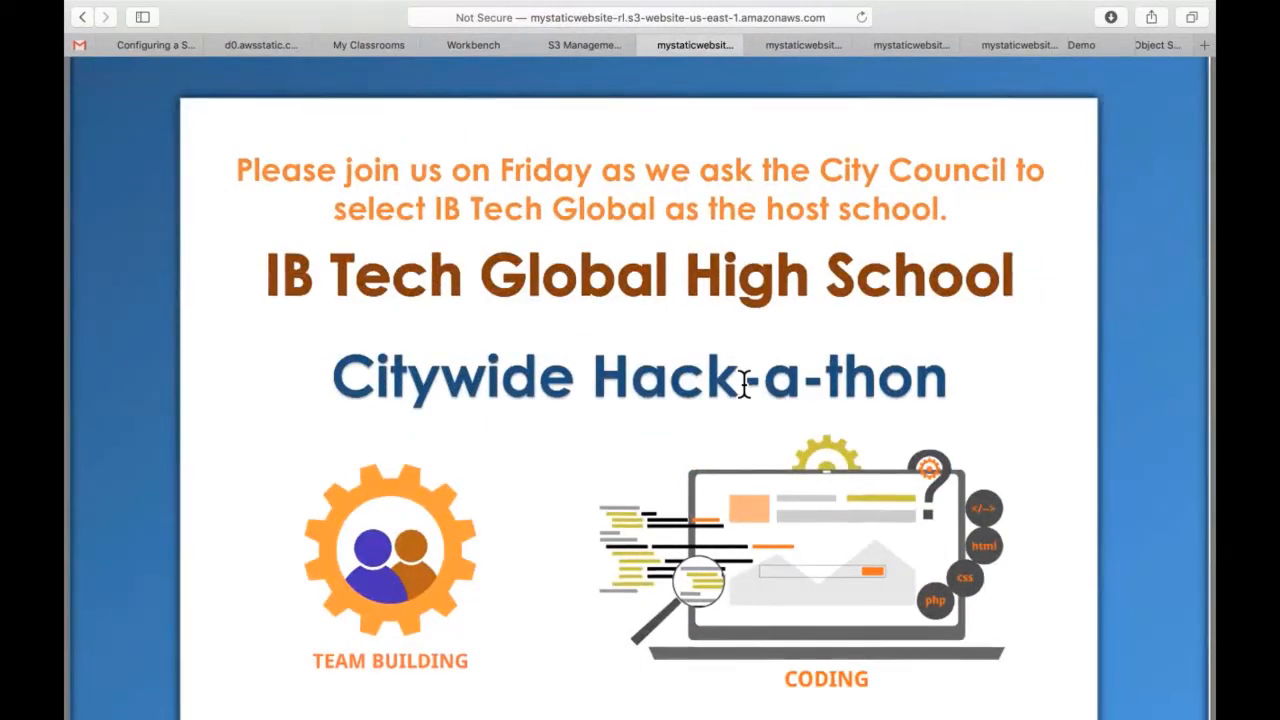
scroll(743, 383, "down", 1)
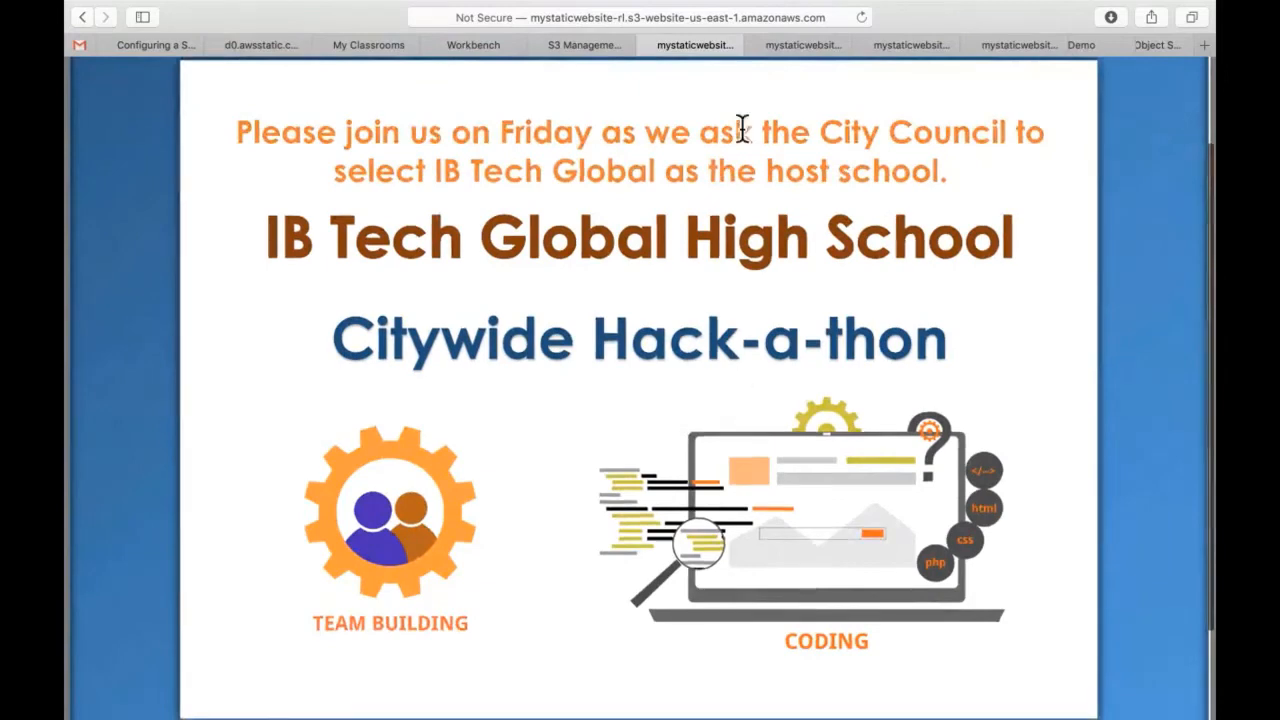
left_click(591, 44)
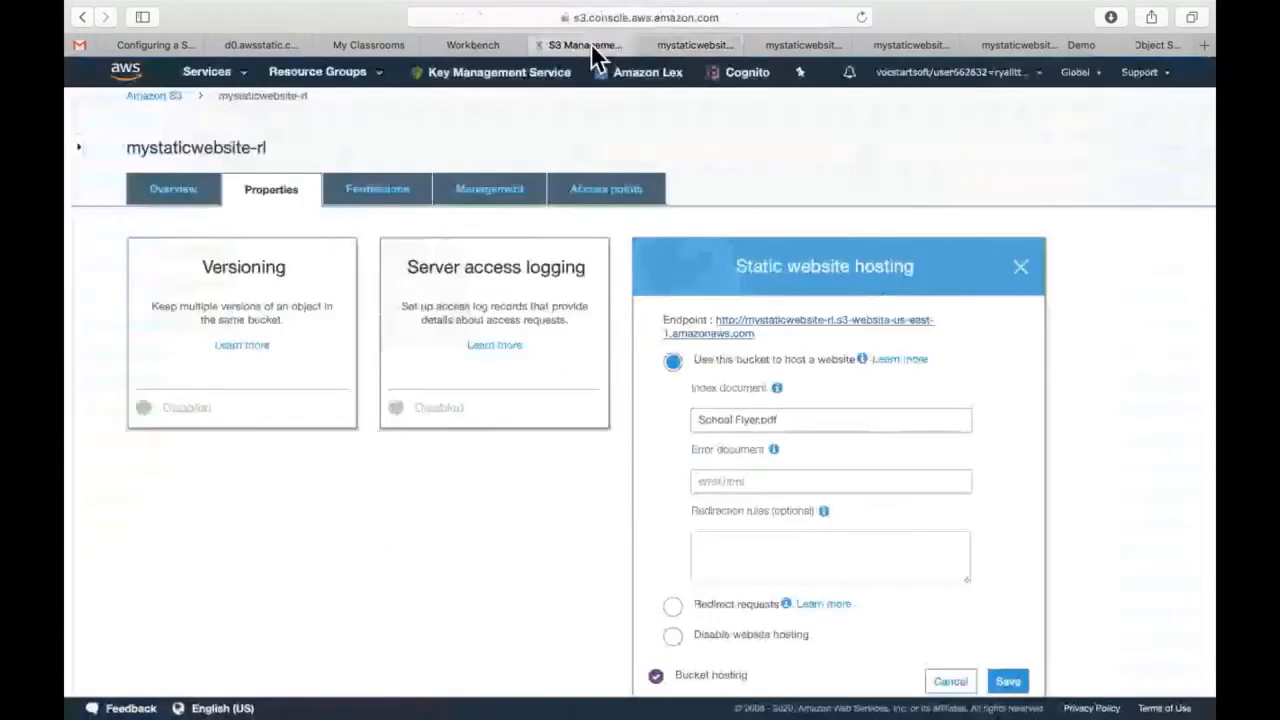
Change the static website hosting index document to Cloud Computing.mp4 and save it.
left_click(212, 203)
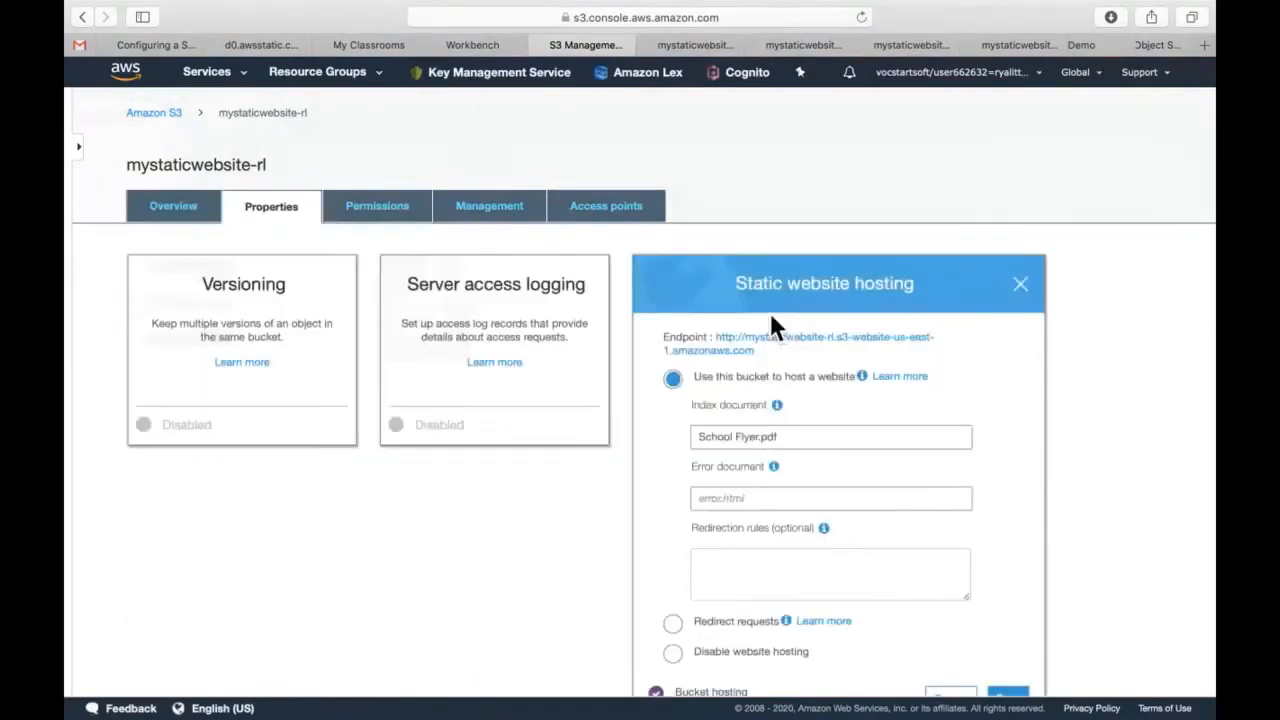
triple_click(757, 437)
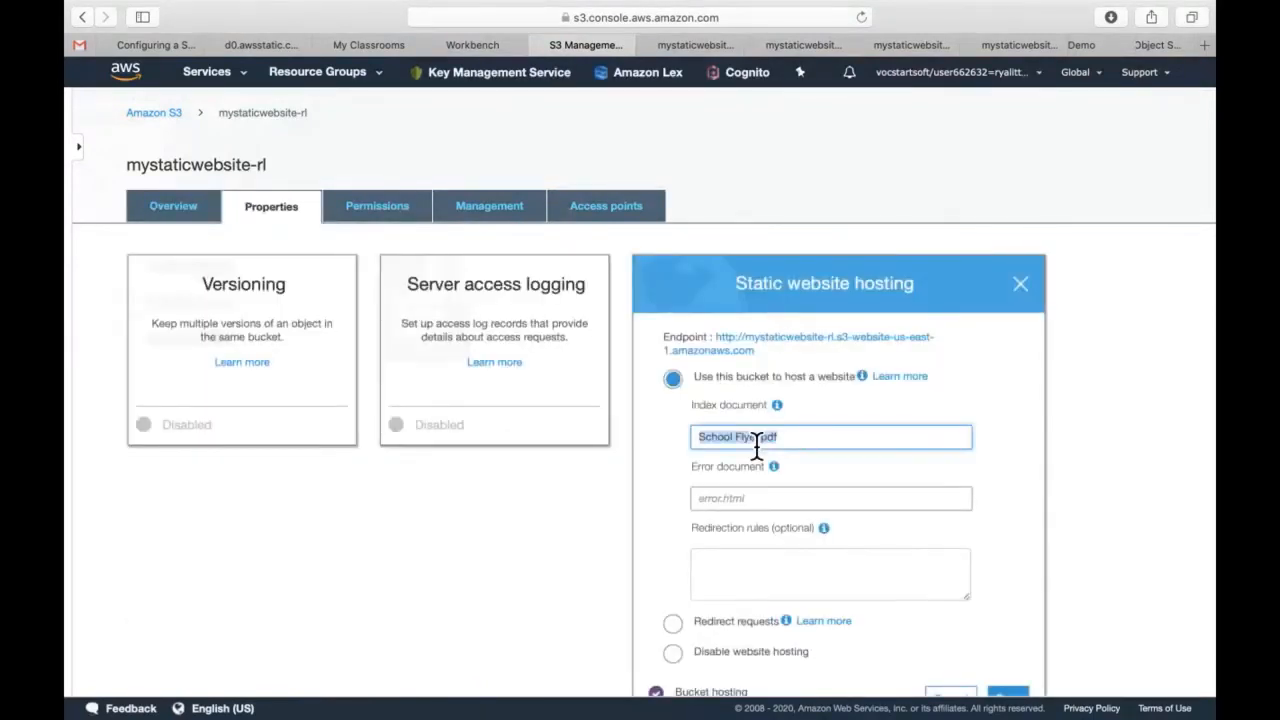
type("Cloud Computing.mp4")
scroll(888, 514, "down", 3)
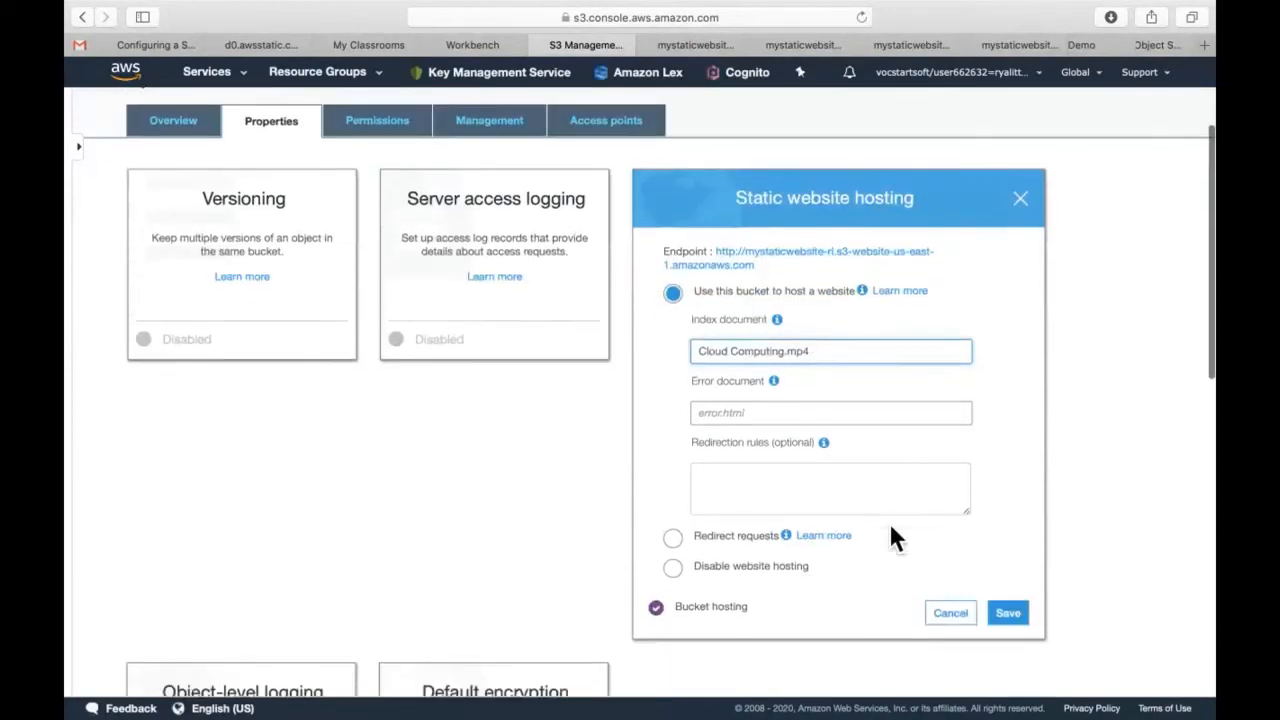
left_click(1025, 624)
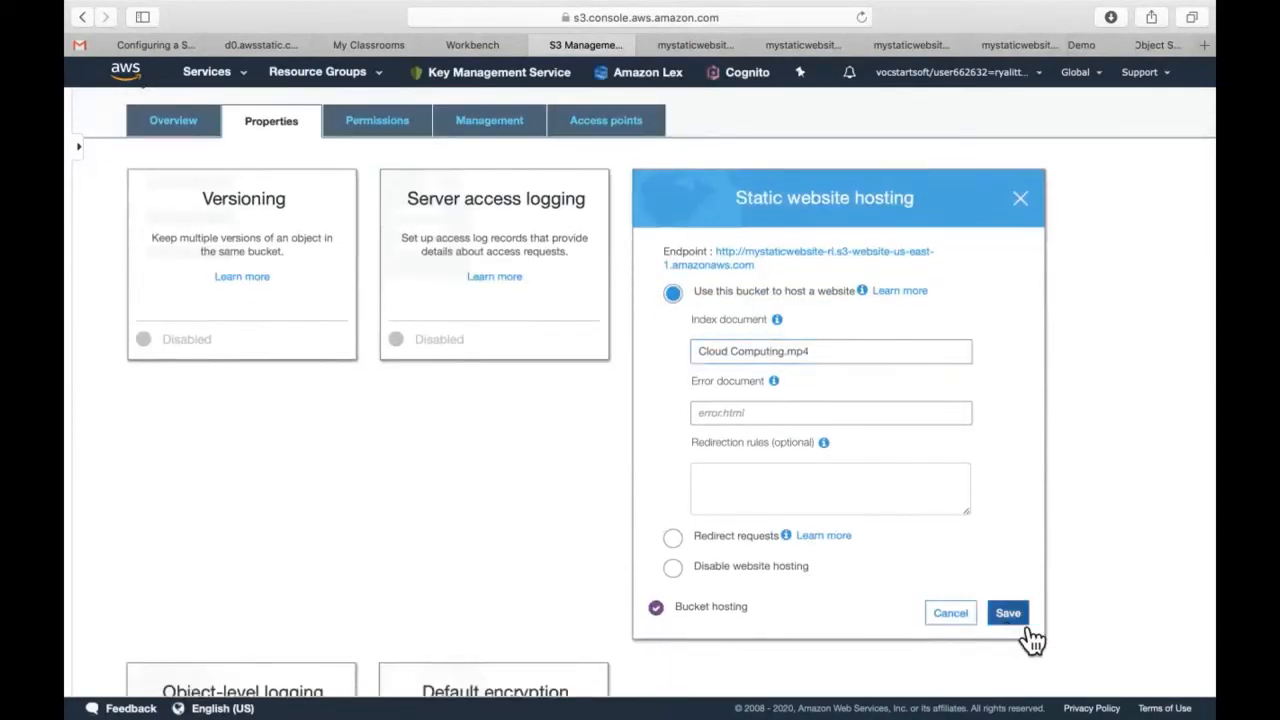
Test the website endpoint by reloading it and pausing the video, and view the Demo site before returning to the S3 console.
left_click(795, 258)
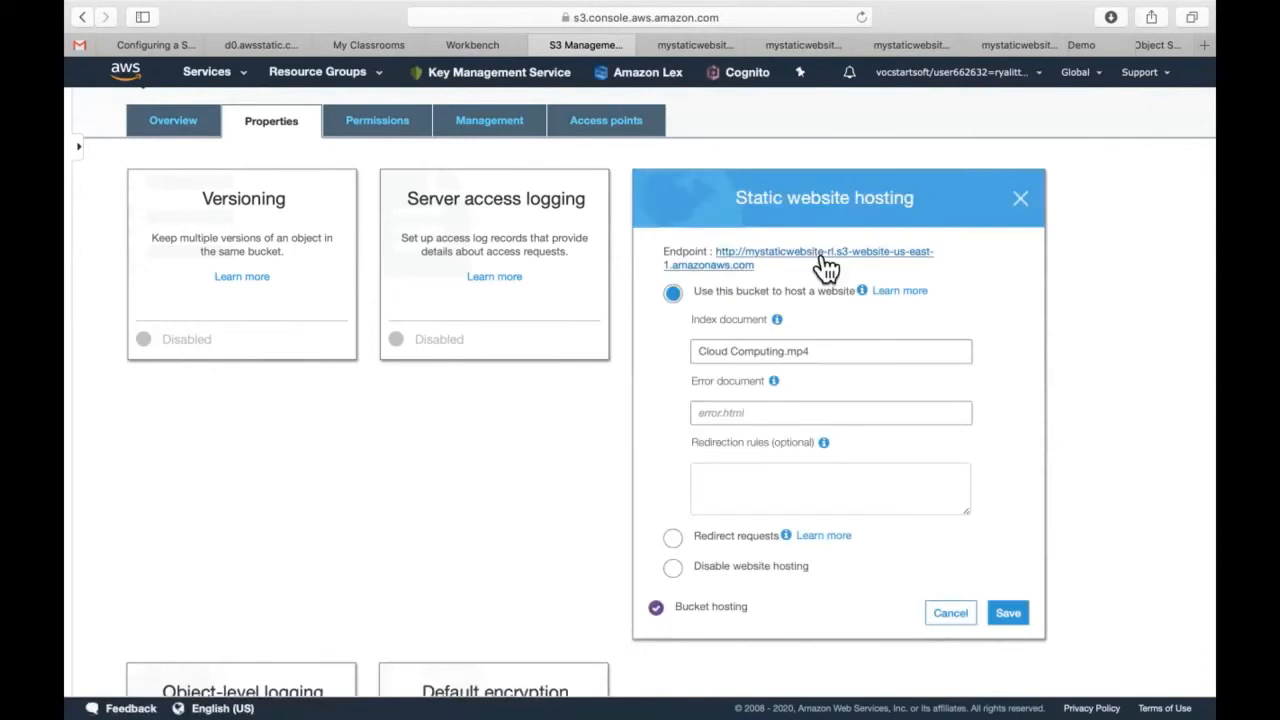
left_click(822, 255)
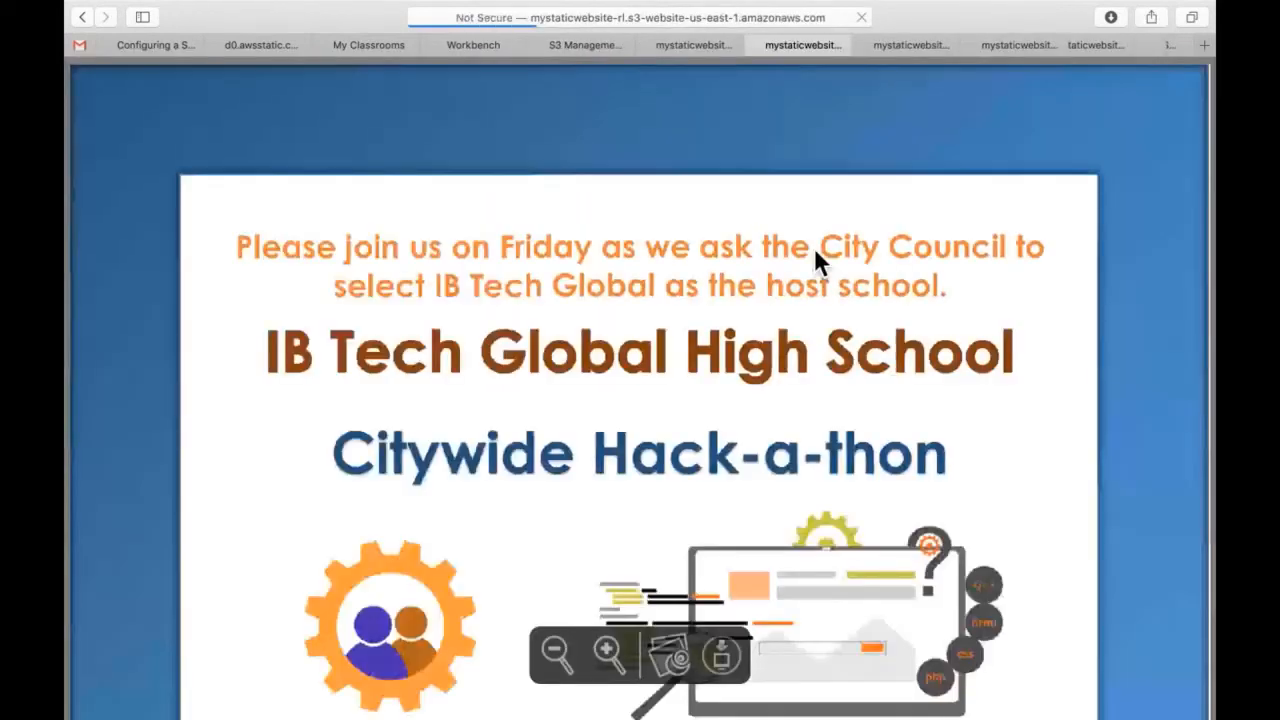
left_click(862, 18)
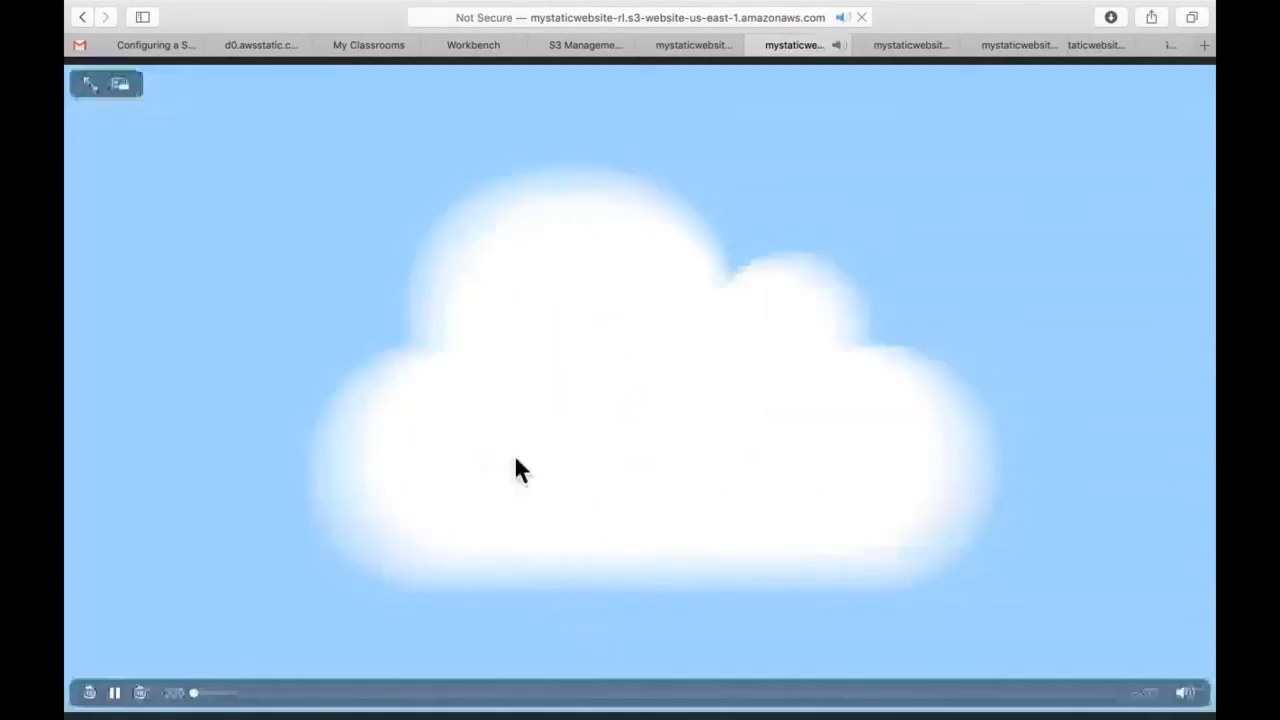
left_click(114, 692)
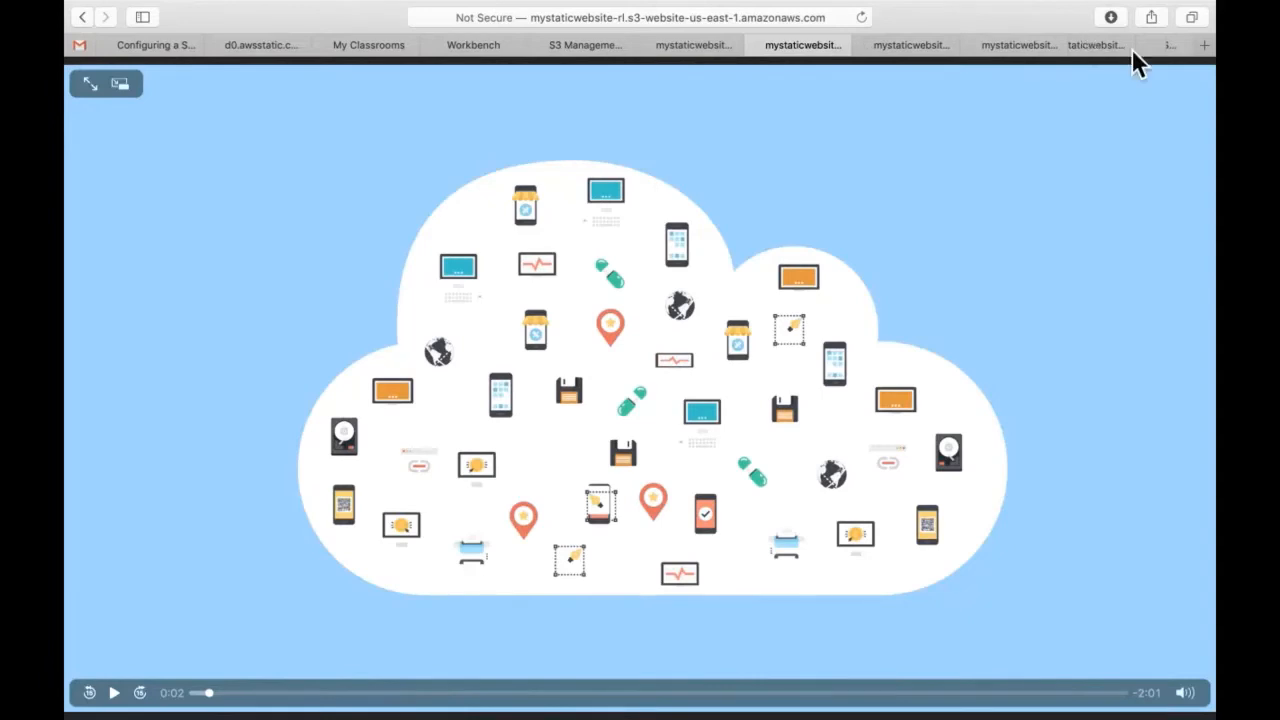
left_click(1042, 45)
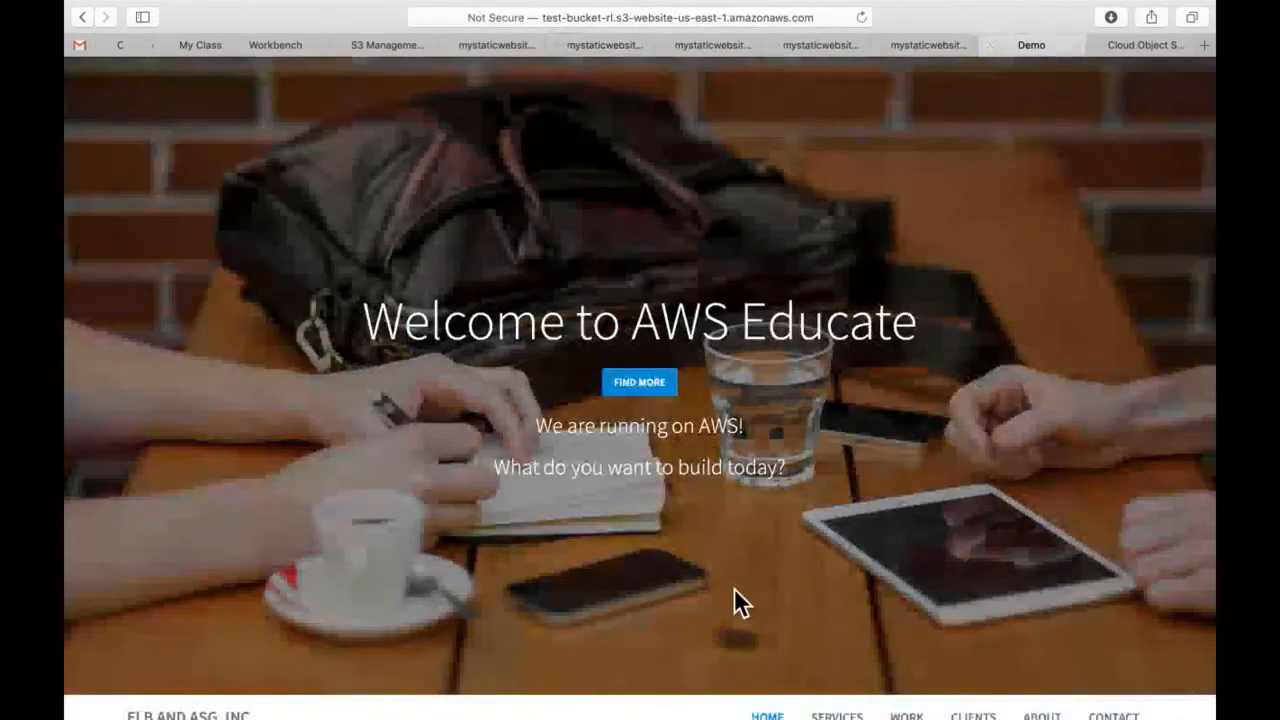
left_click(398, 46)
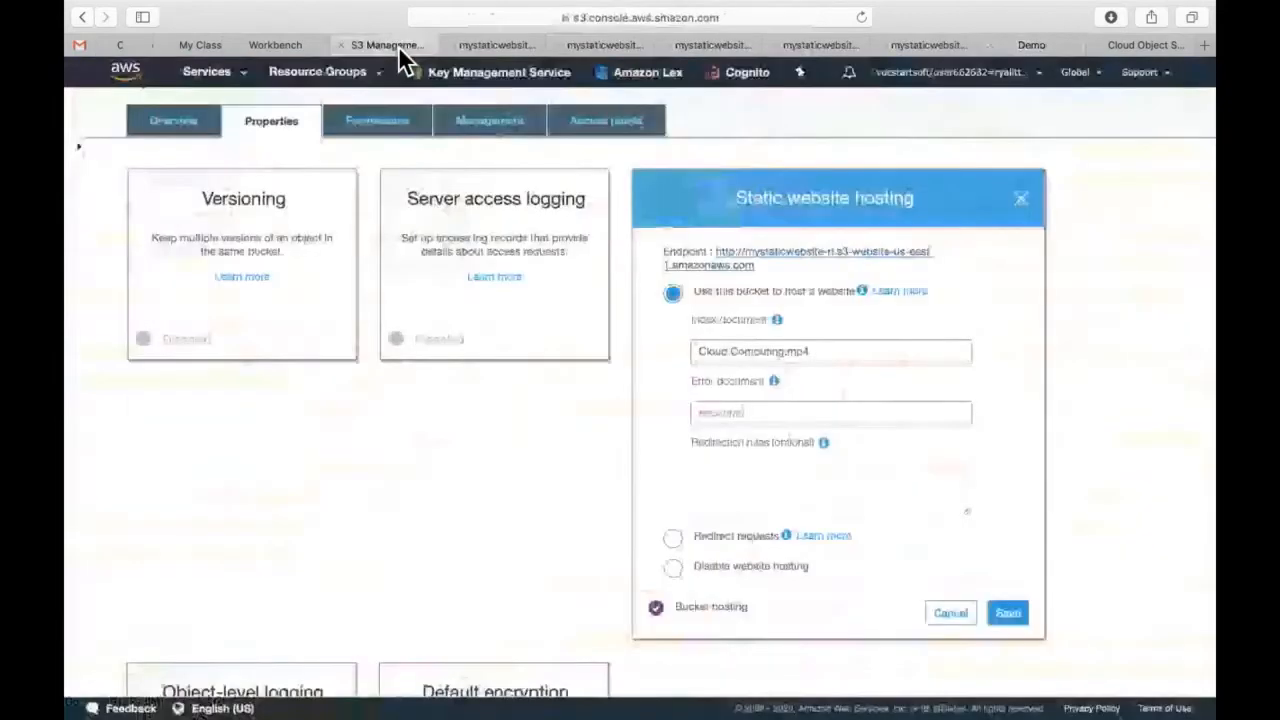
Open the details of index.html in the mystaticwebsite-rl bucket and copy its key.
scroll(572, 415, "up", 2)
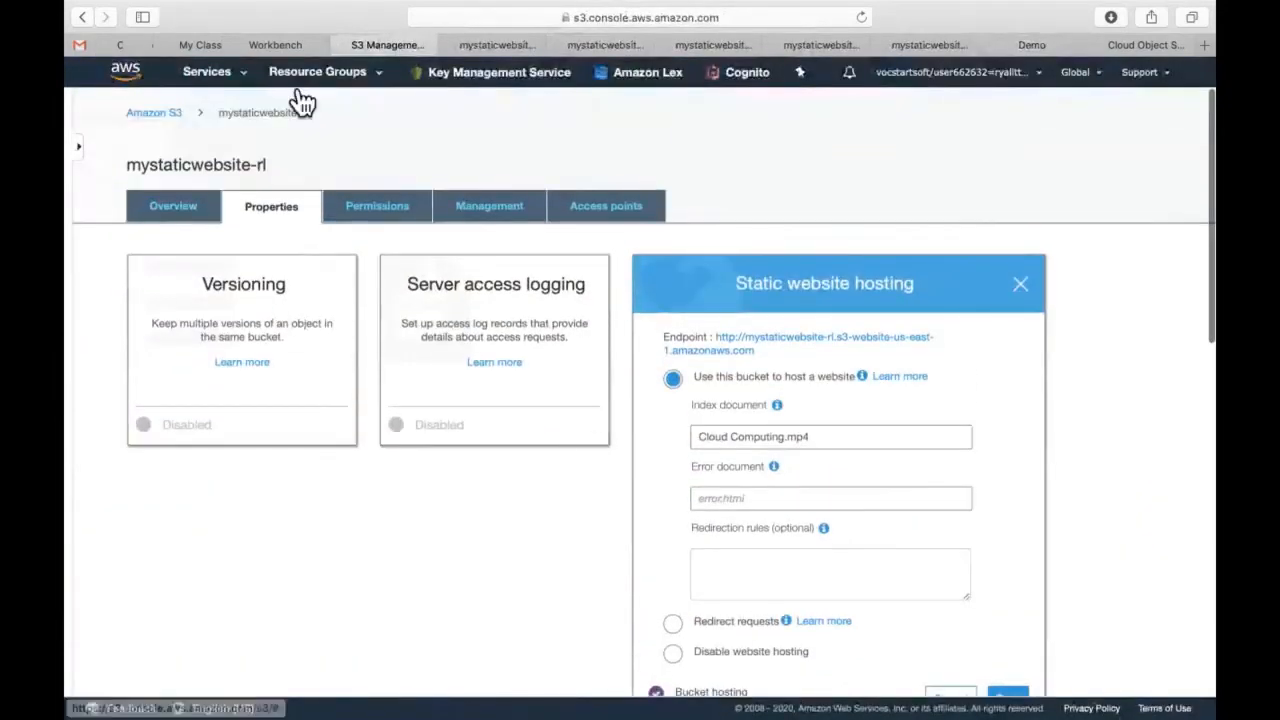
left_click(172, 117)
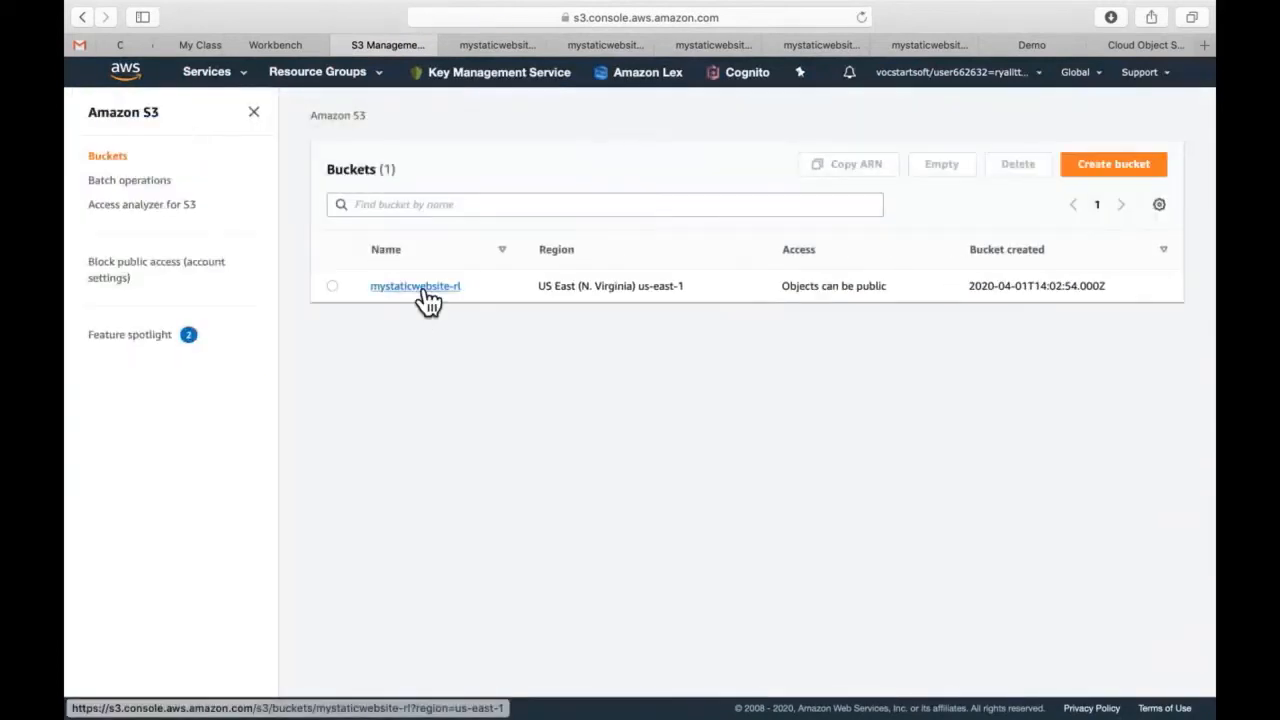
left_click(424, 289)
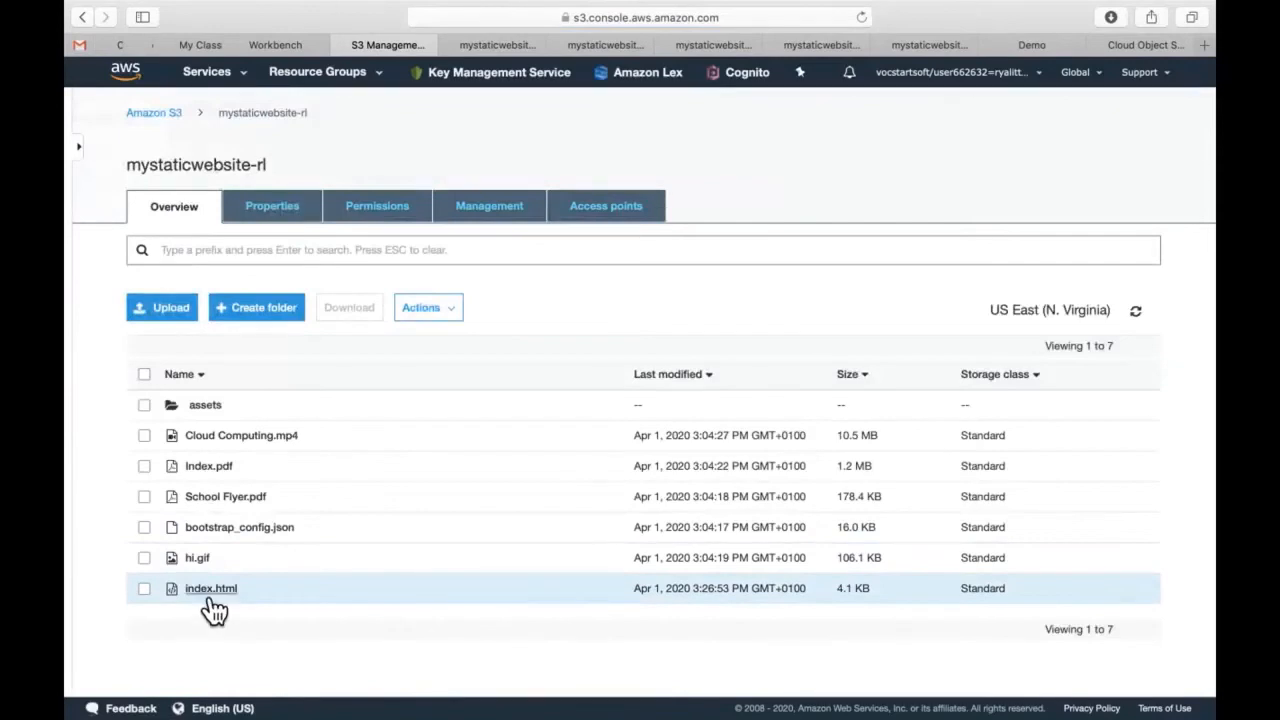
left_click(205, 590)
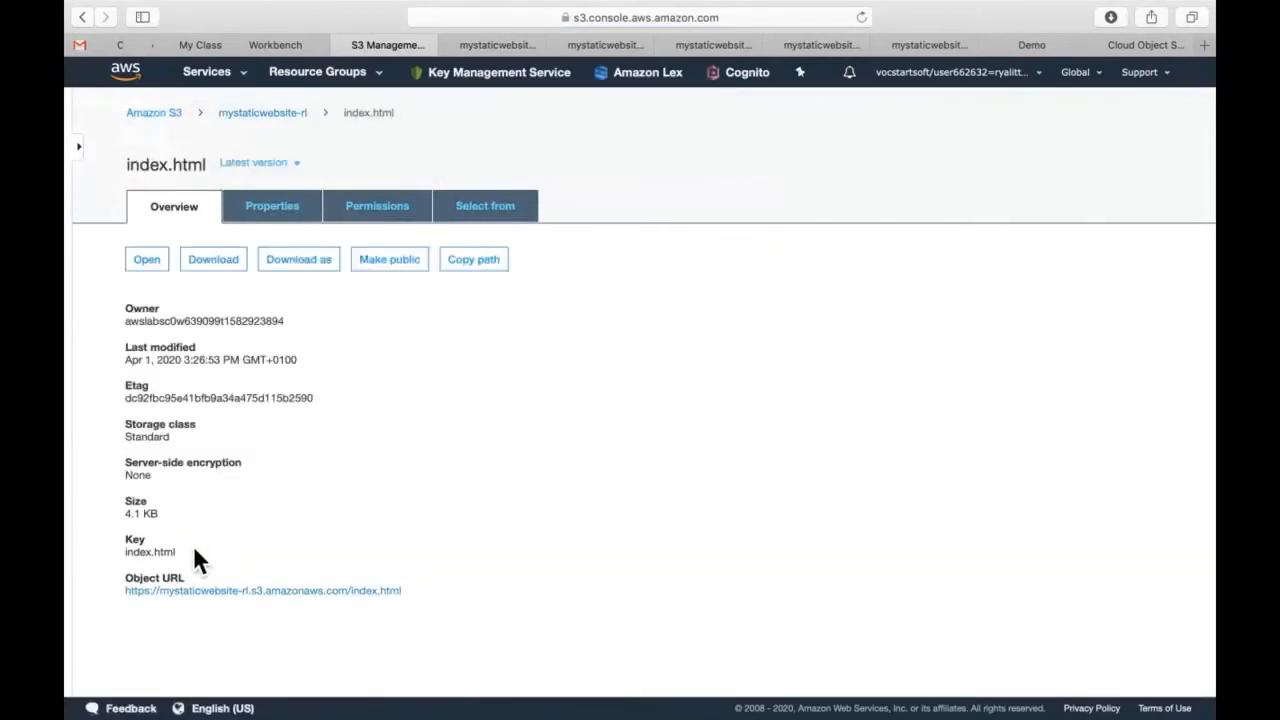
left_click_drag(194, 547, 122, 562)
key("super+c")
Change the bucket's static website hosting index document to index.html, save it, and open the website endpoint to check the page.
left_click(299, 121)
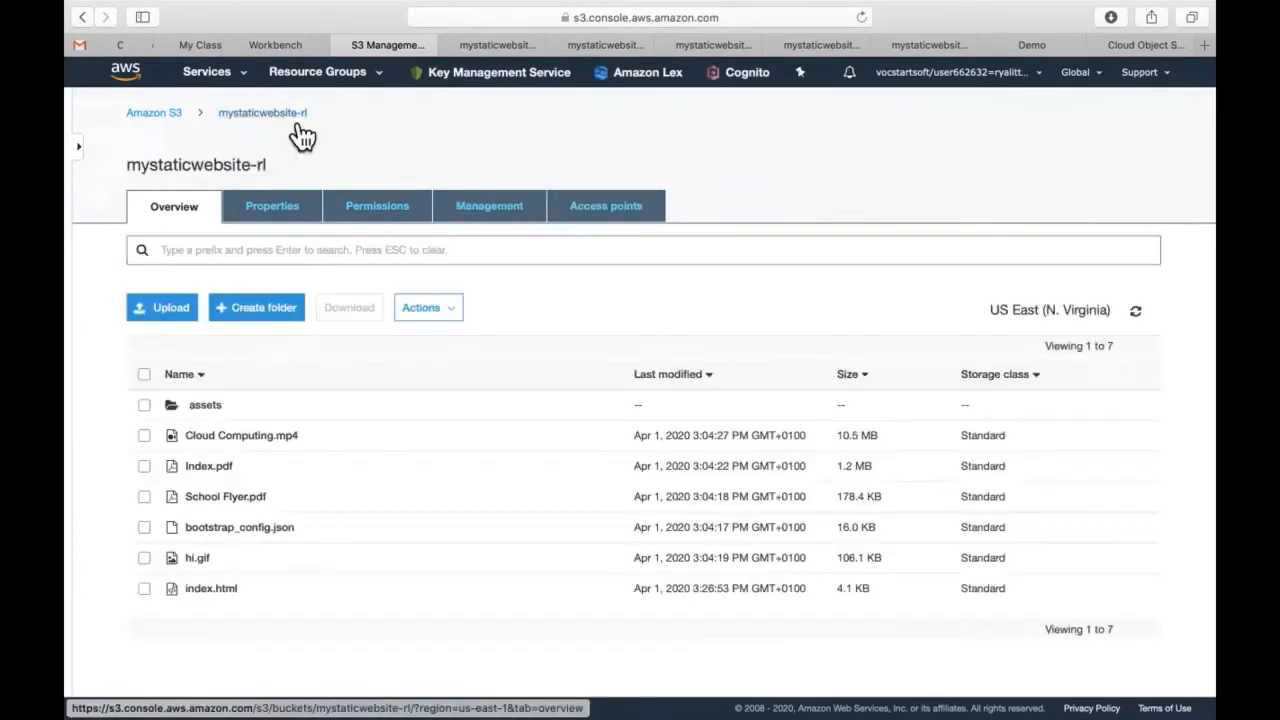
left_click(275, 210)
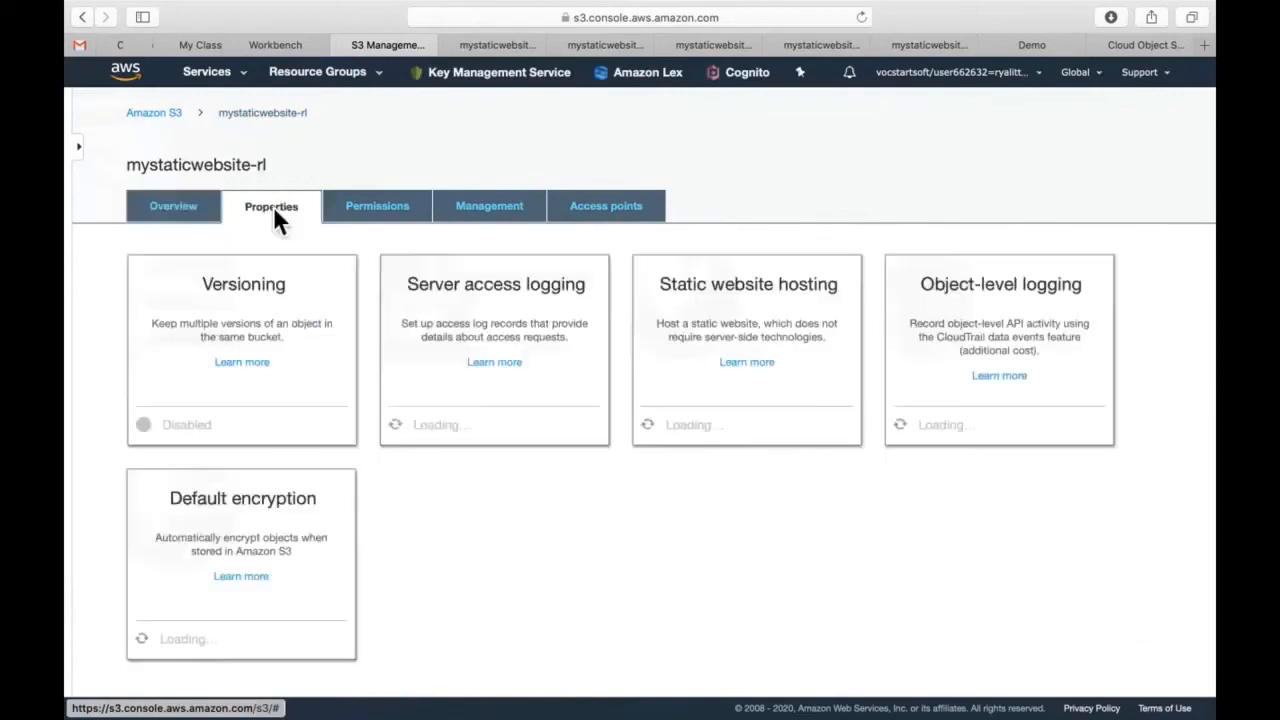
left_click(725, 305)
triple_click(760, 440)
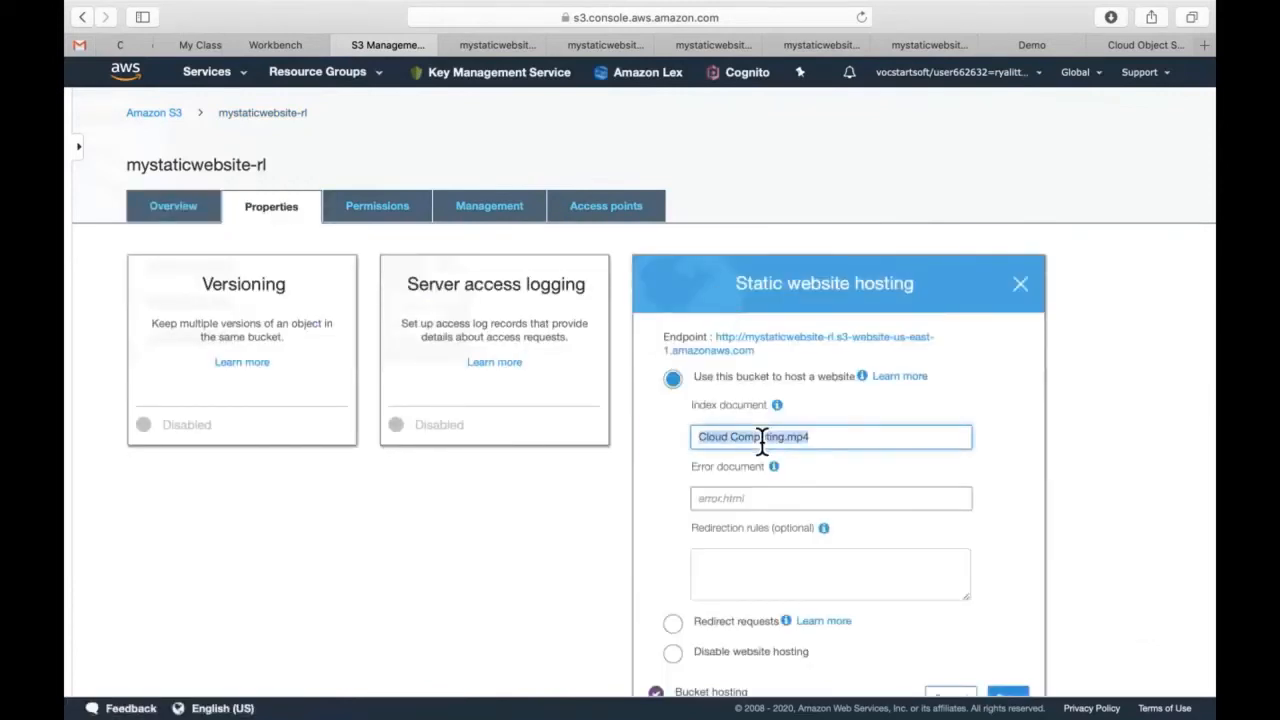
type("index.html")
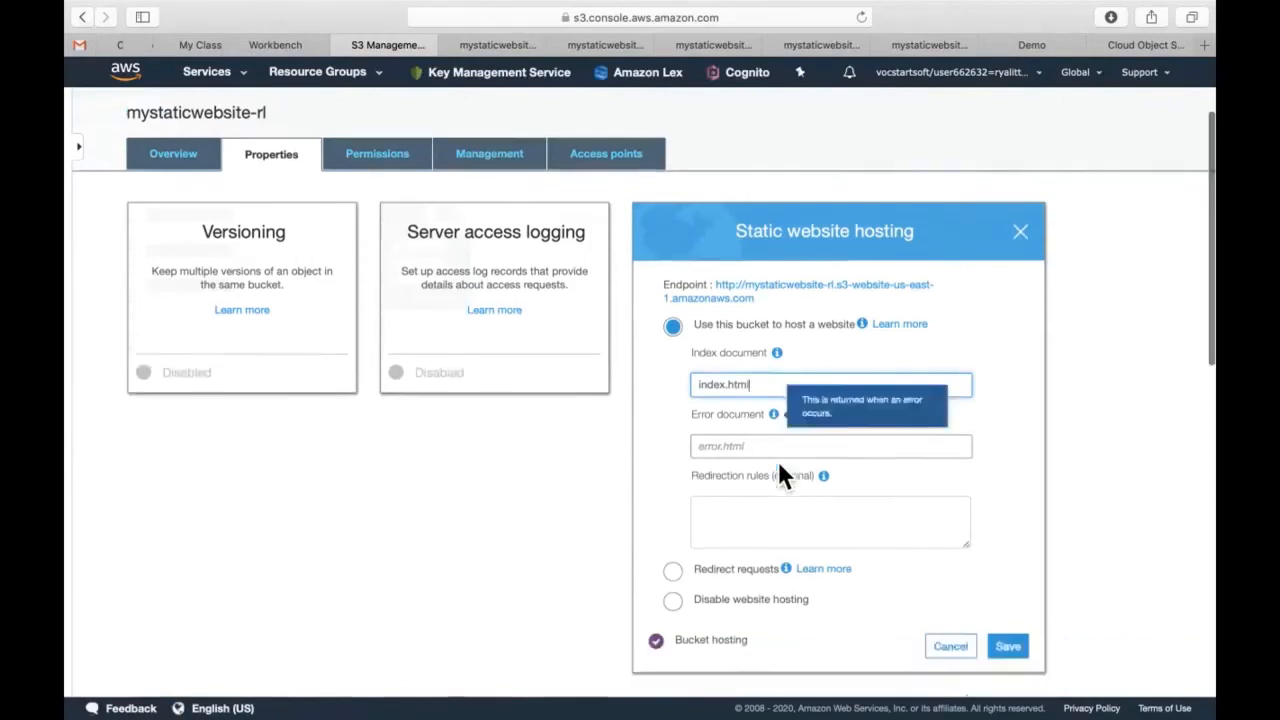
scroll(777, 470, "down", 2)
left_click(1028, 598)
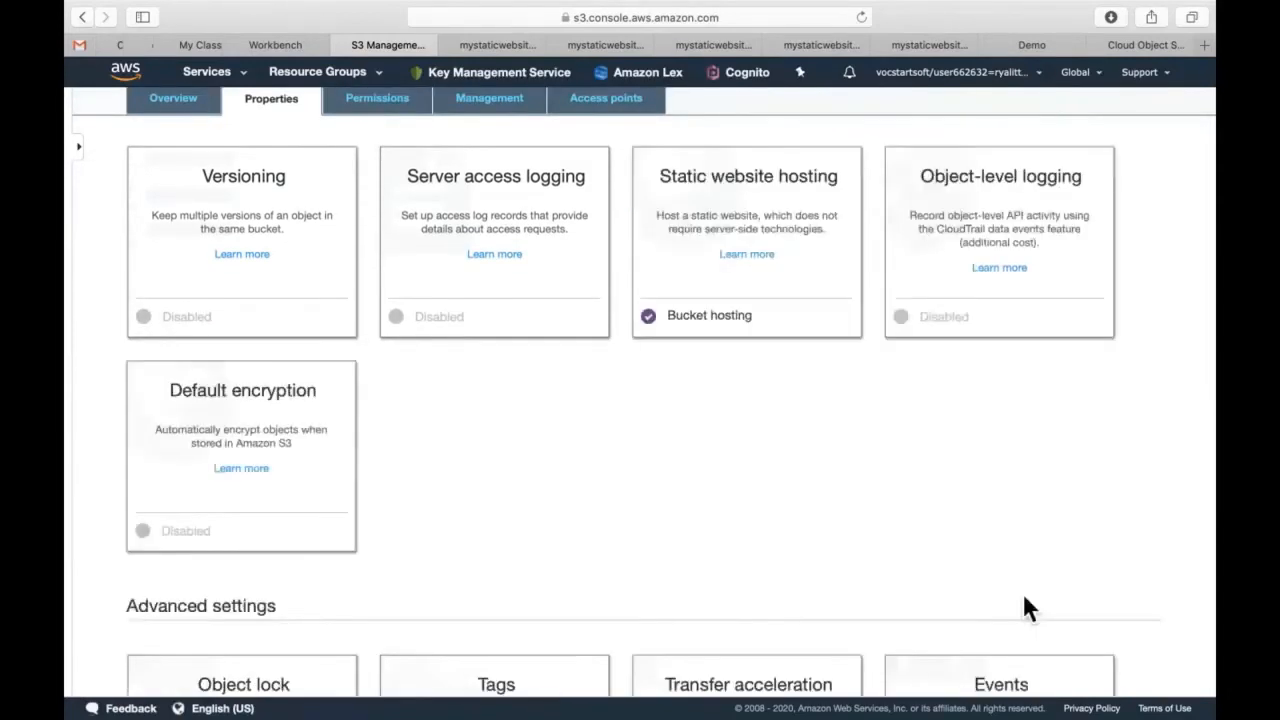
left_click(825, 250)
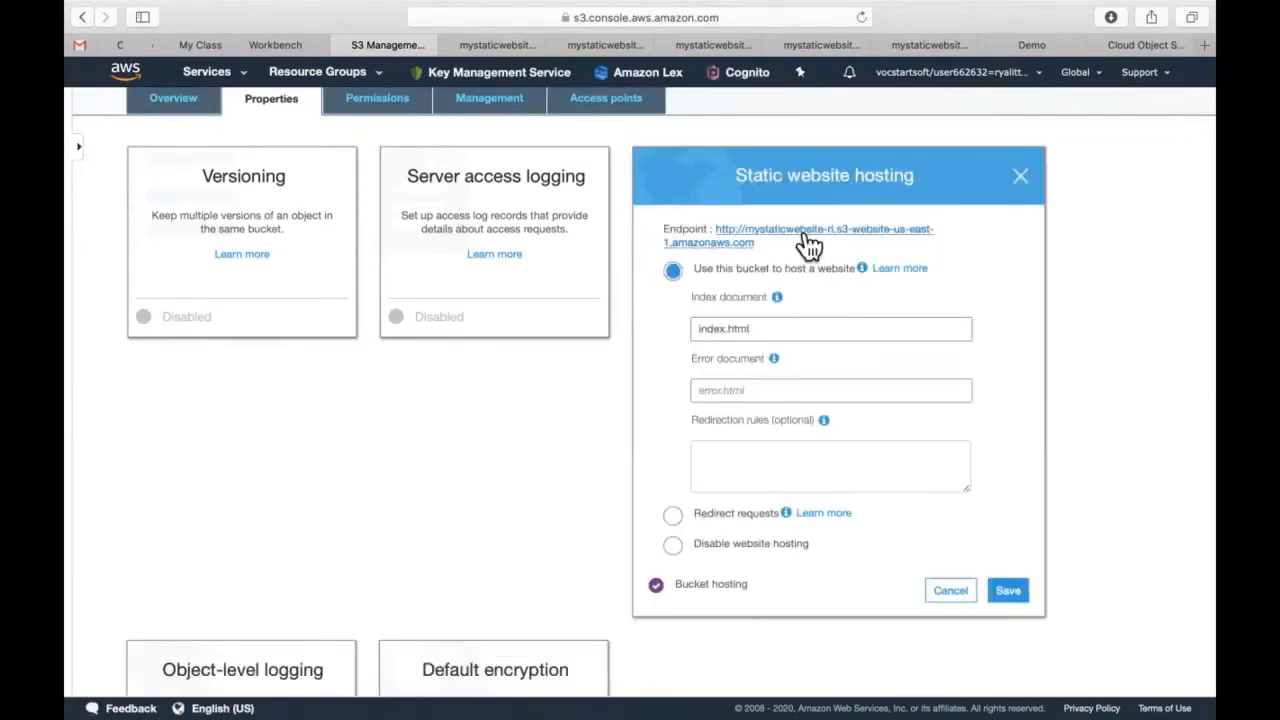
left_click(808, 232)
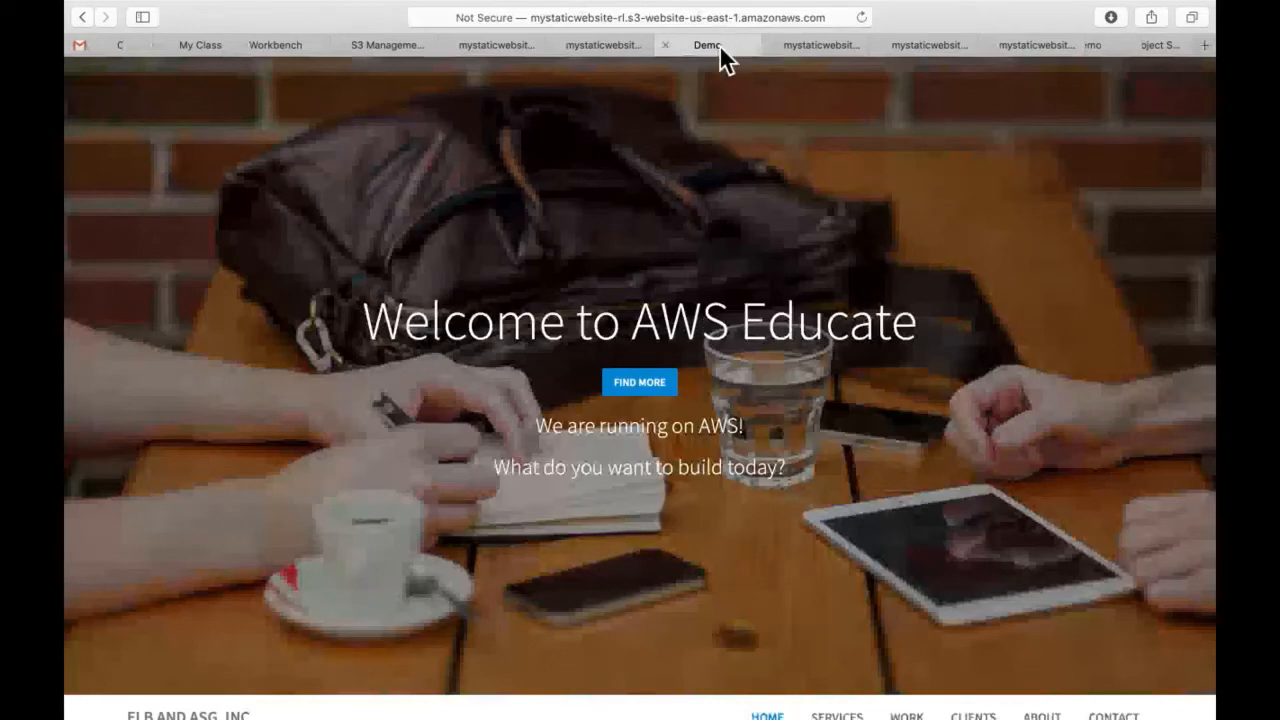
Switch to the desktop with the S3 static website demo folder and open its index.html full screen in Sublime Text.
key("ctrl+Up")
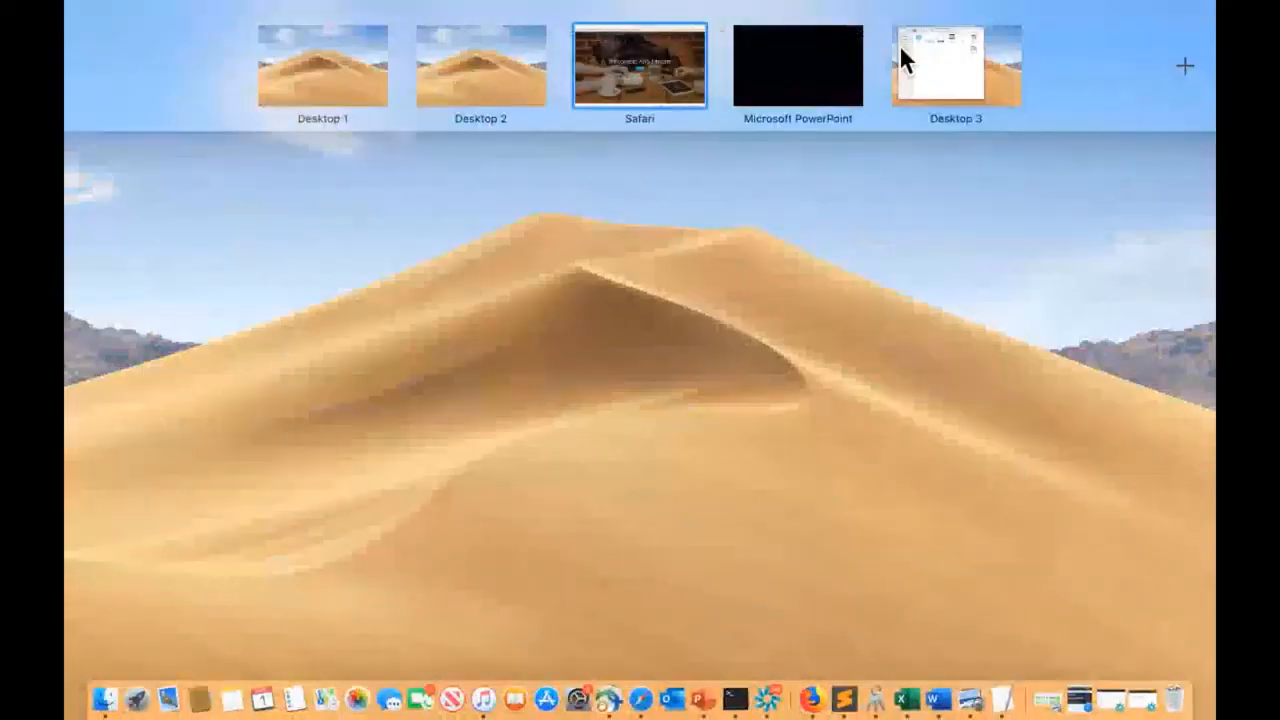
left_click_drag(937, 52, 614, 71)
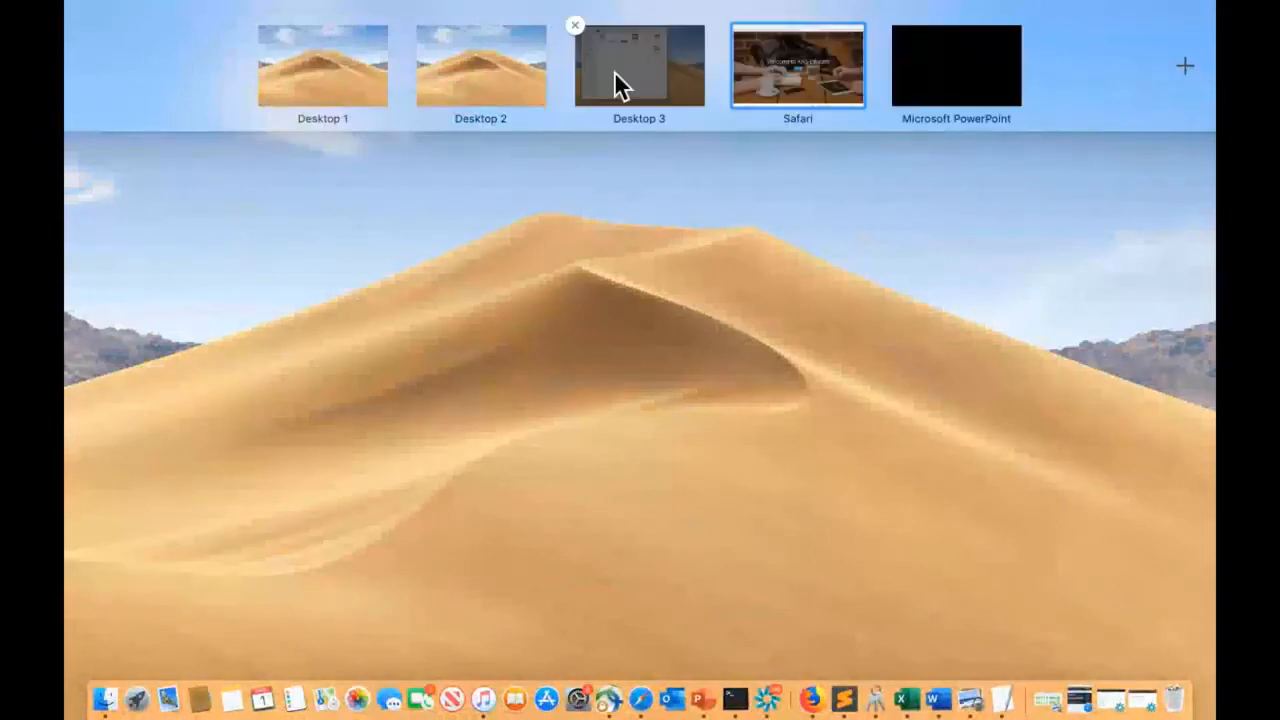
left_click(614, 71)
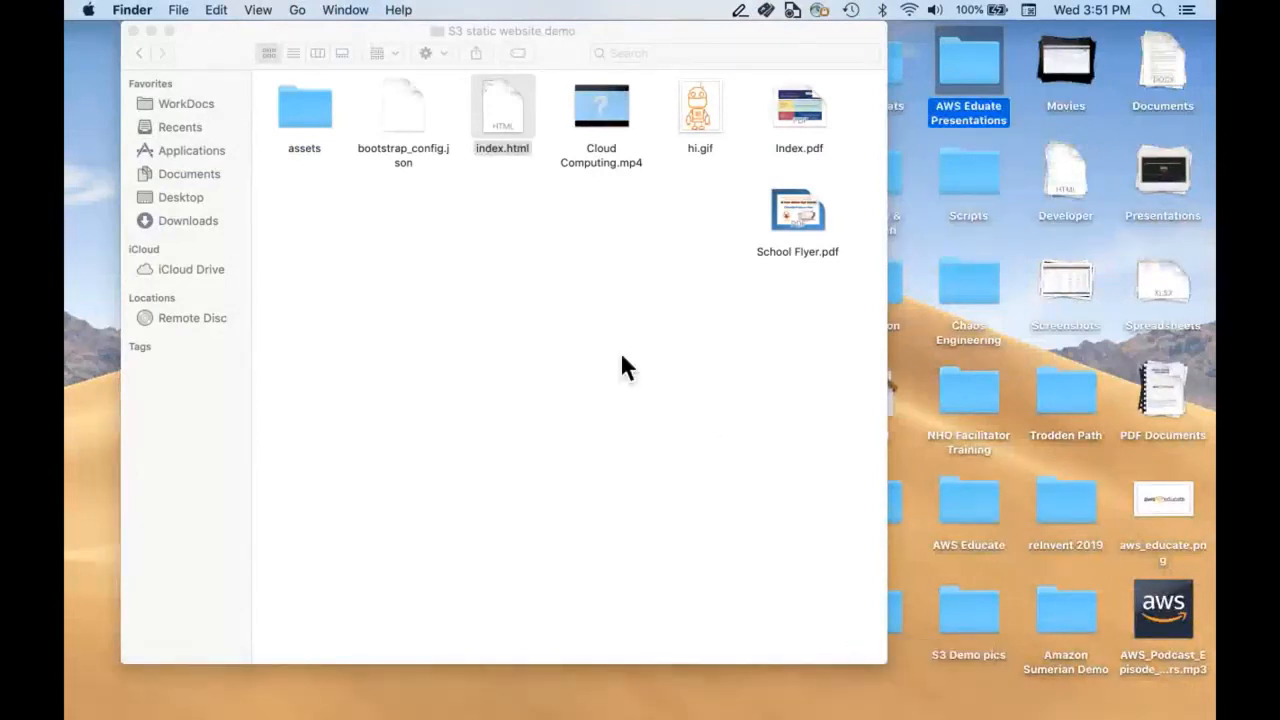
left_click(850, 700)
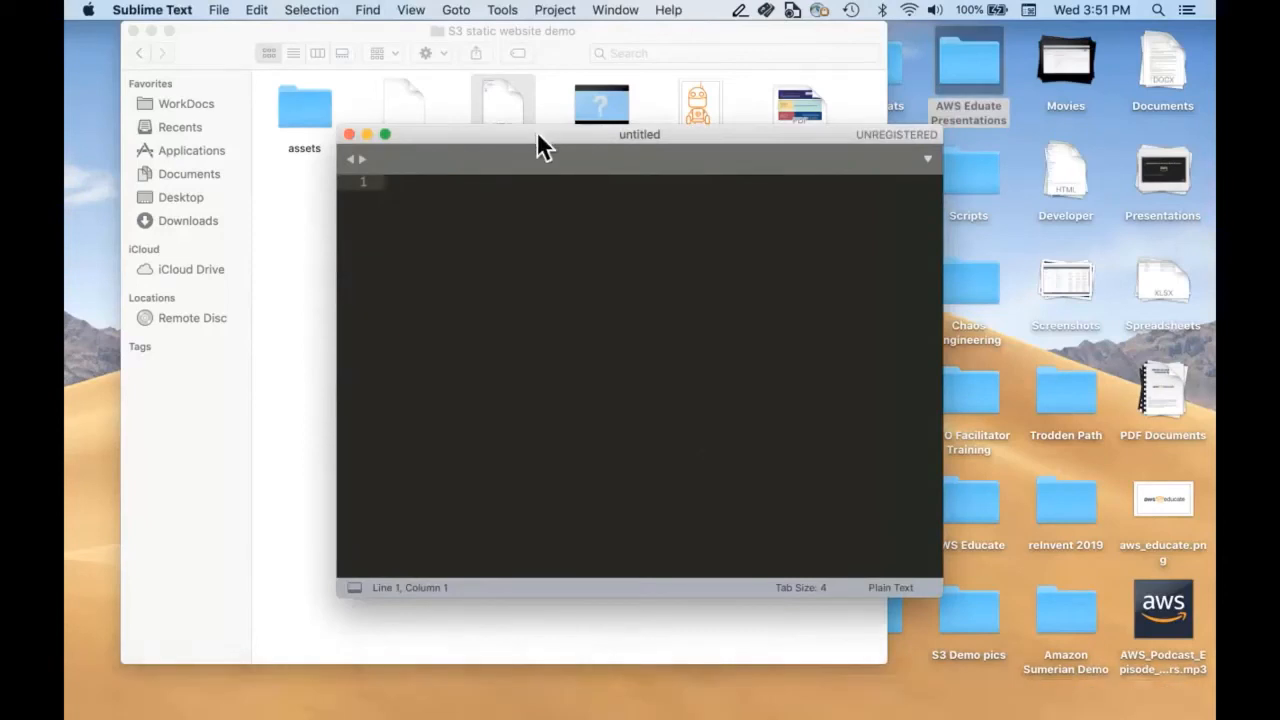
left_click_drag(537, 133, 612, 198)
left_click_drag(503, 100, 581, 349)
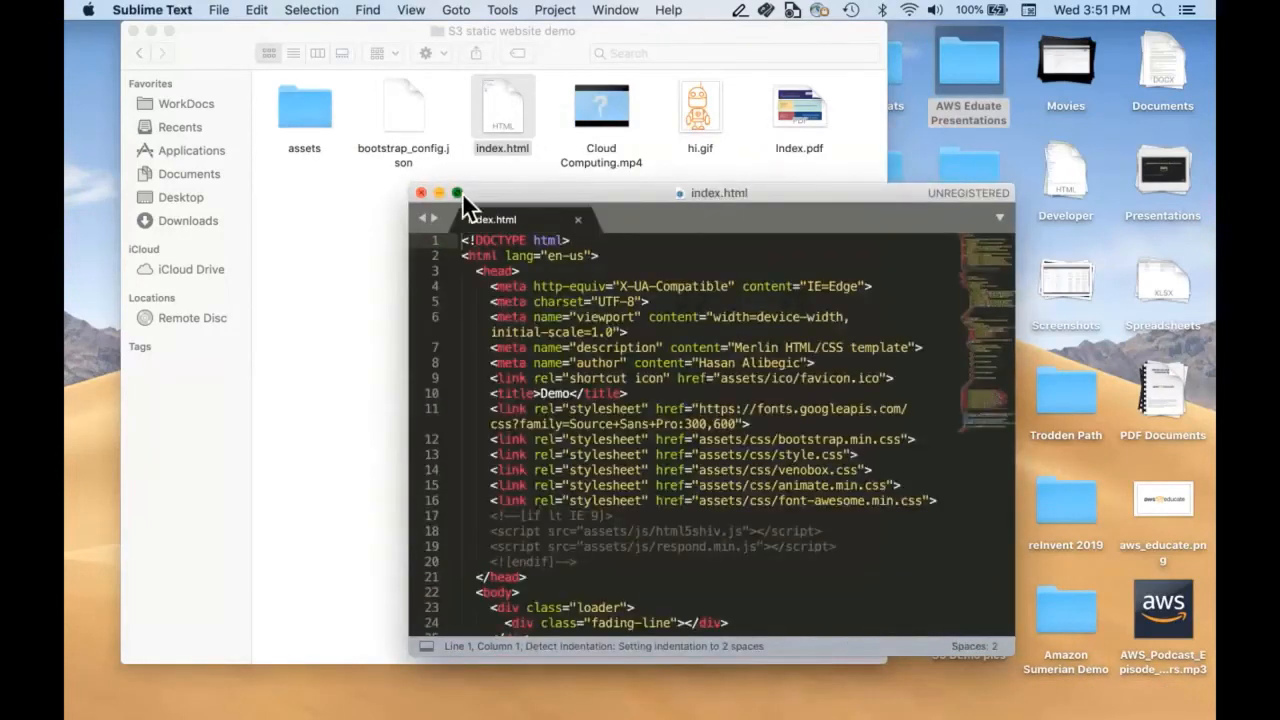
left_click(458, 192)
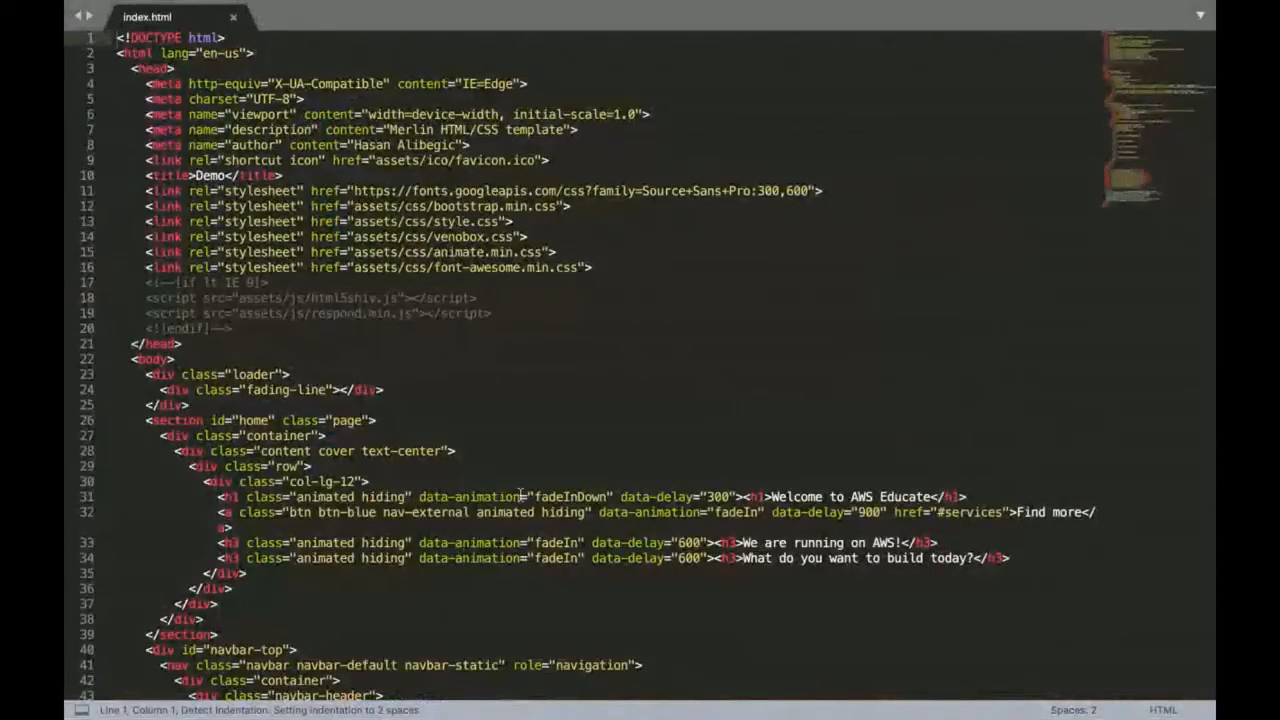
Replace the h3 text on line 34 with "How is your AWS Educate Classroom experience?" and save index.html.
scroll(520, 496, "down", 5)
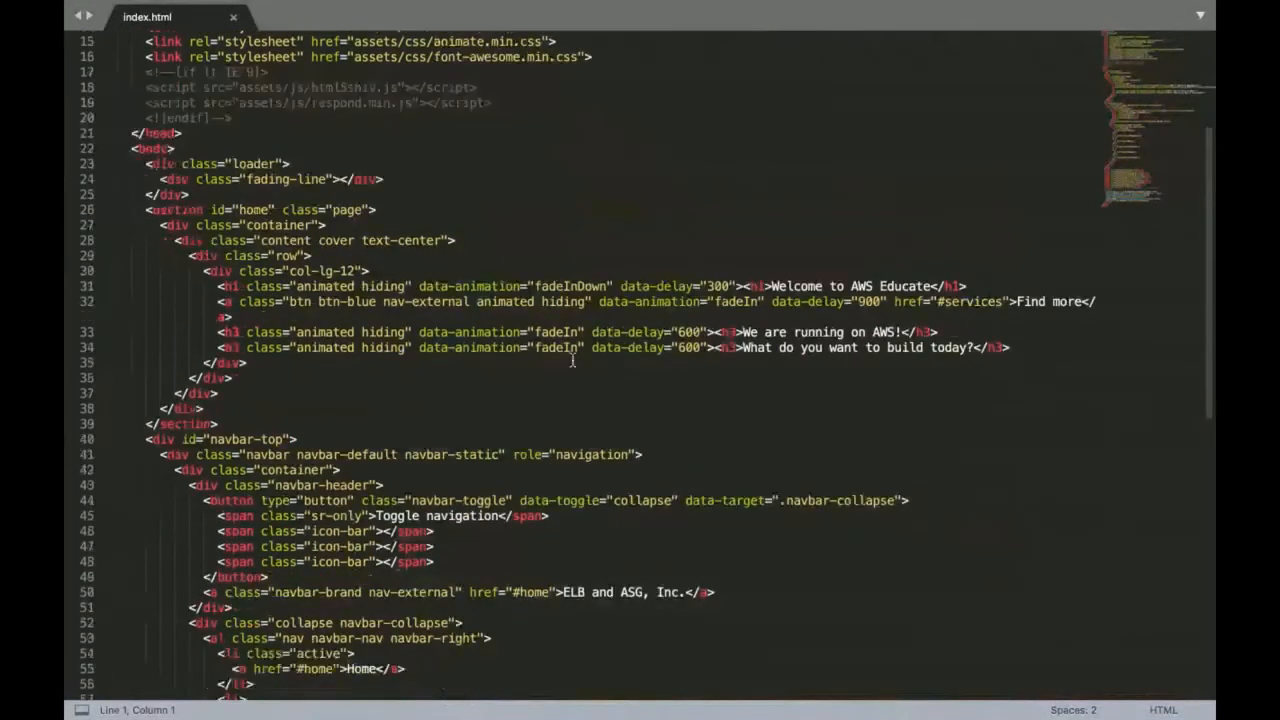
scroll(752, 546, "up", 2)
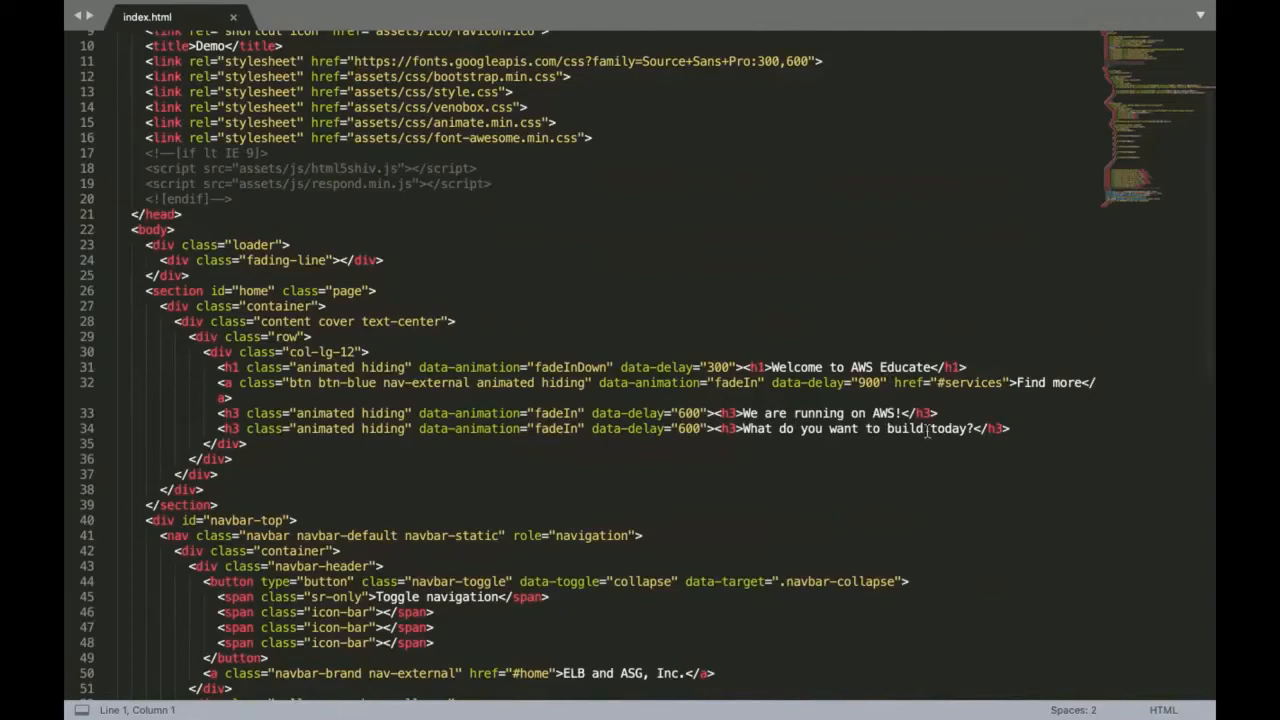
left_click(968, 428)
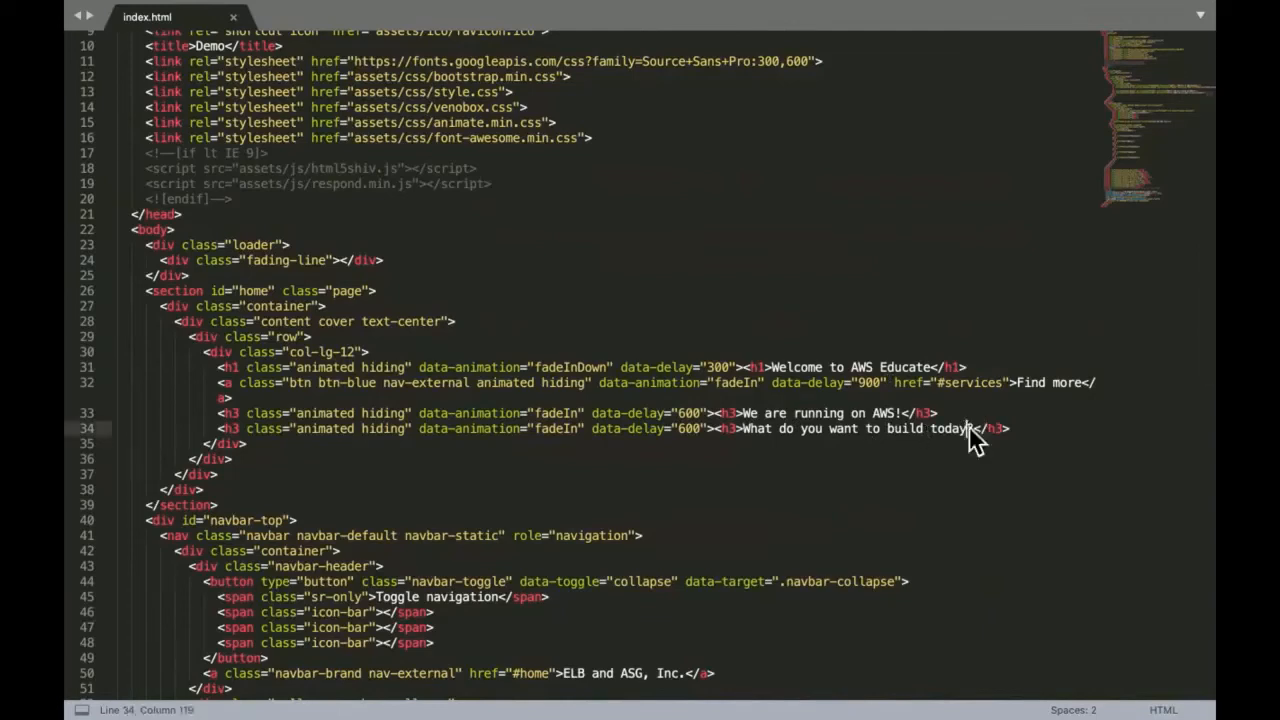
key("BackSpace")
key("BackSpace")
key("BackSpace")
key("BackSpace")
key("BackSpace")
key("BackSpace")
key("BackSpace")
key("BackSpace")
key("BackSpace")
key("BackSpace")
key("BackSpace")
key("BackSpace")
key("BackSpace")
key("BackSpace")
key("BackSpace")
key("BackSpace")
key("BackSpace")
key("BackSpace")
key("BackSpace")
key("BackSpace")
key("BackSpace")
key("BackSpace")
key("BackSpace")
key("BackSpace")
key("BackSpace")
key("BackSpace")
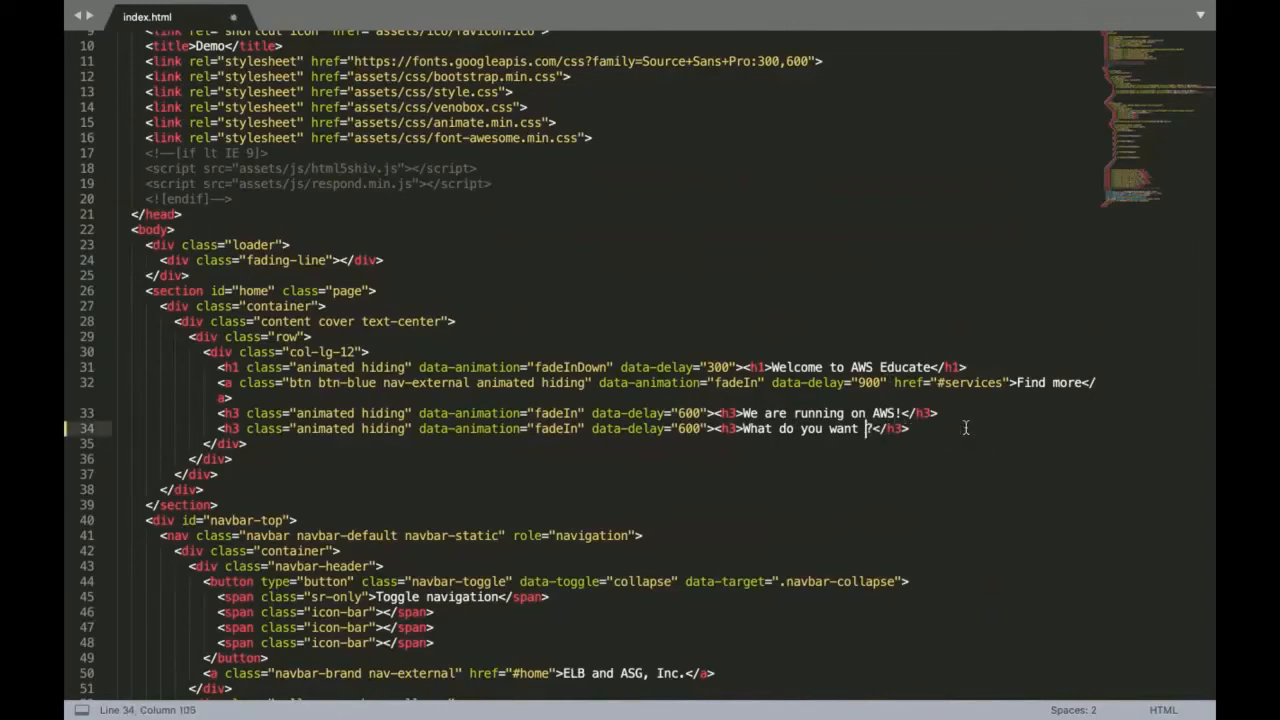
key("BackSpace")
key("BackSpace")
key("BackSpace")
key("BackSpace")
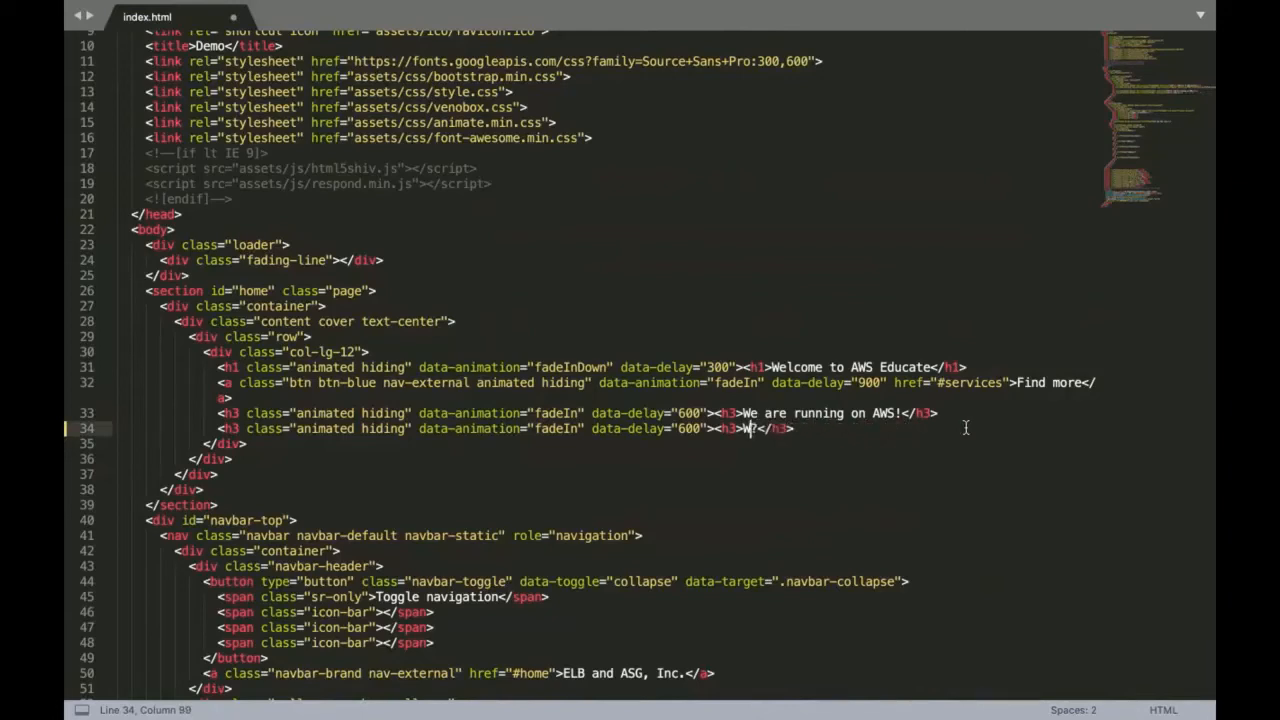
type("H")
type("ow is your")
type("AWS Educat")
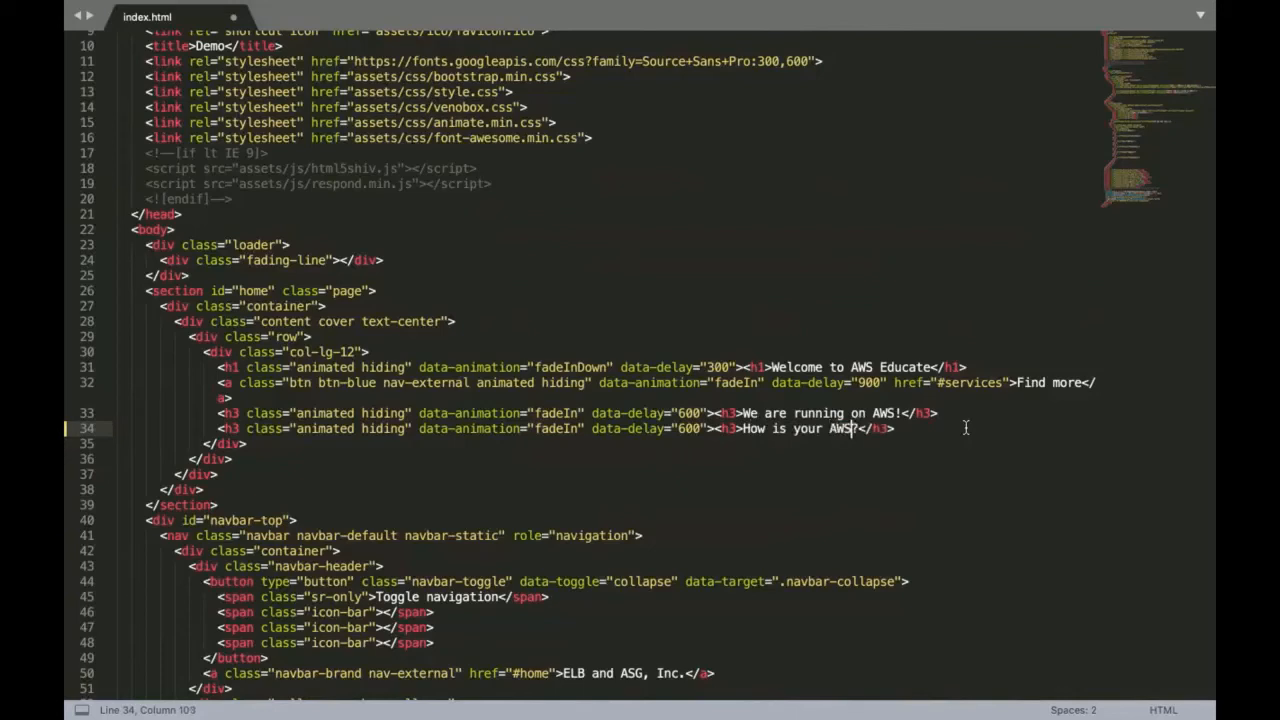
type("e Classroom")
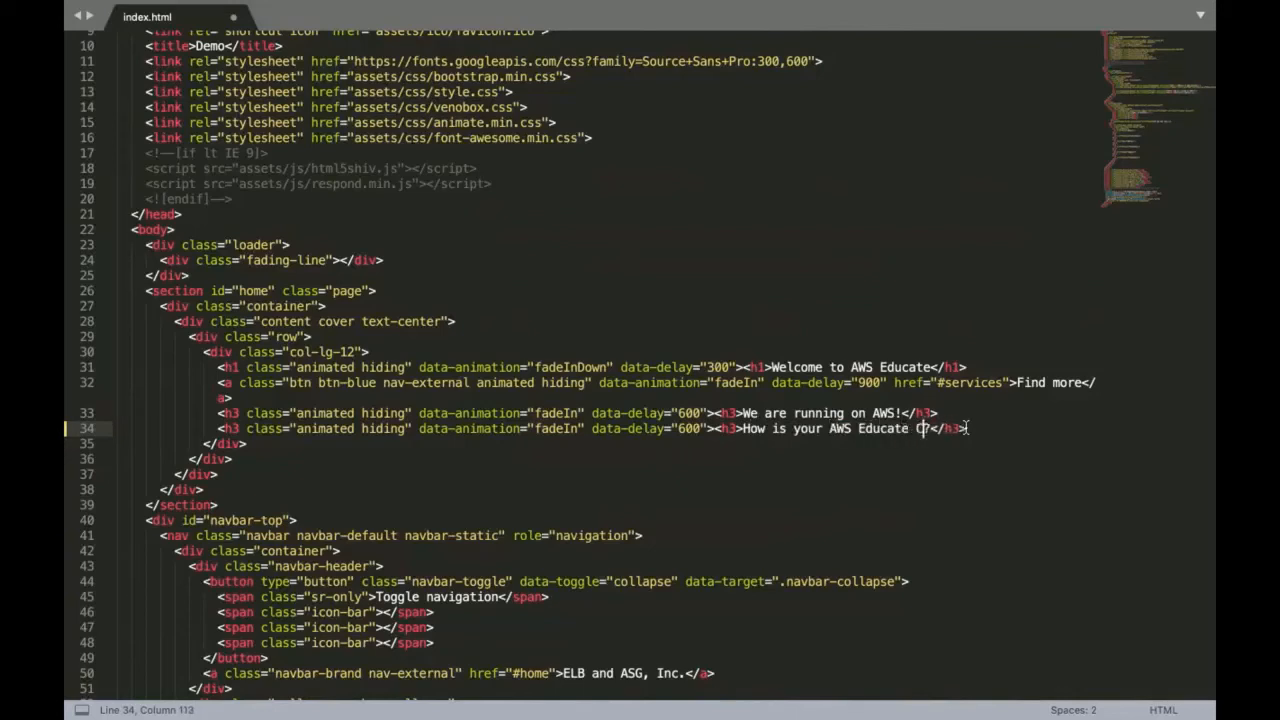
type(" experienc")
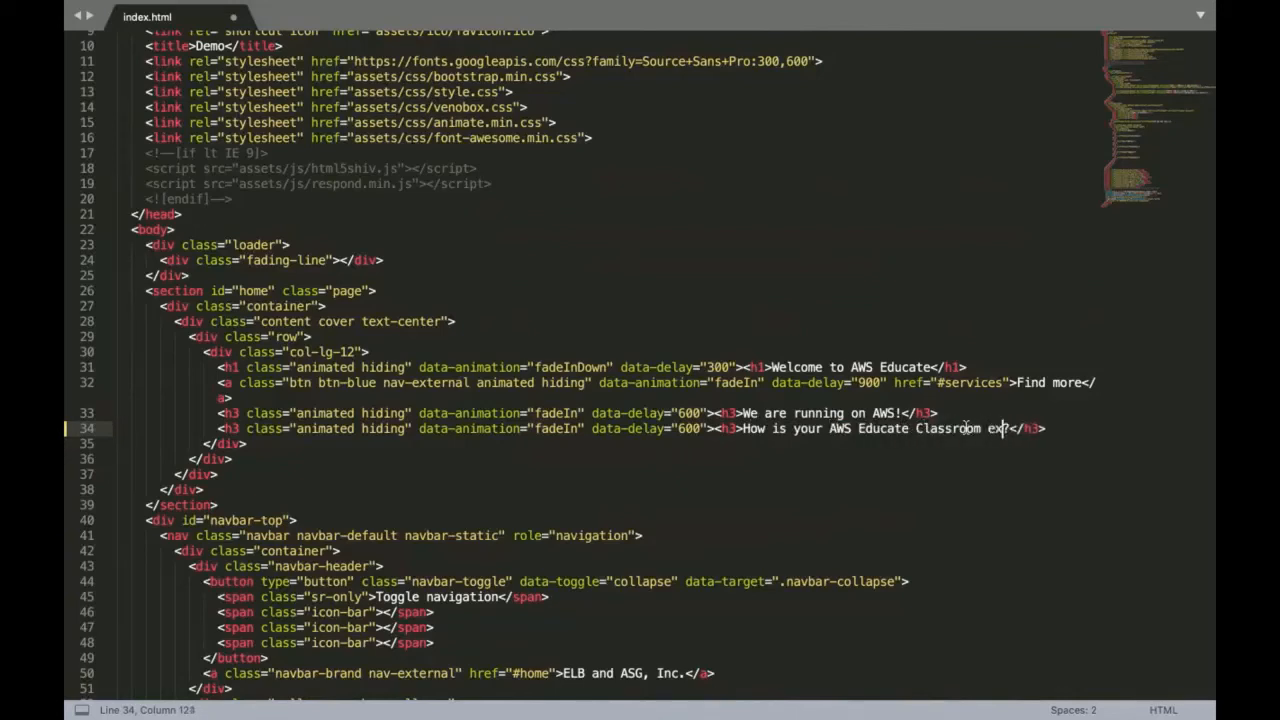
type("e")
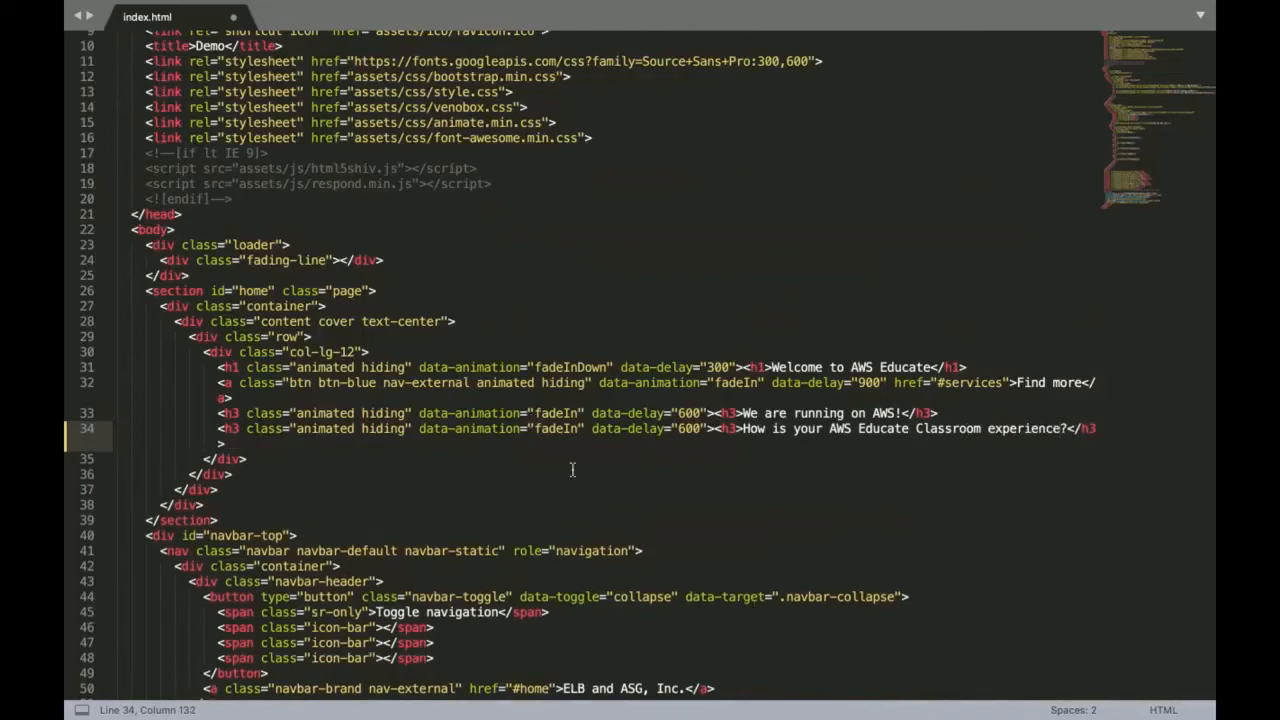
key("super+s")
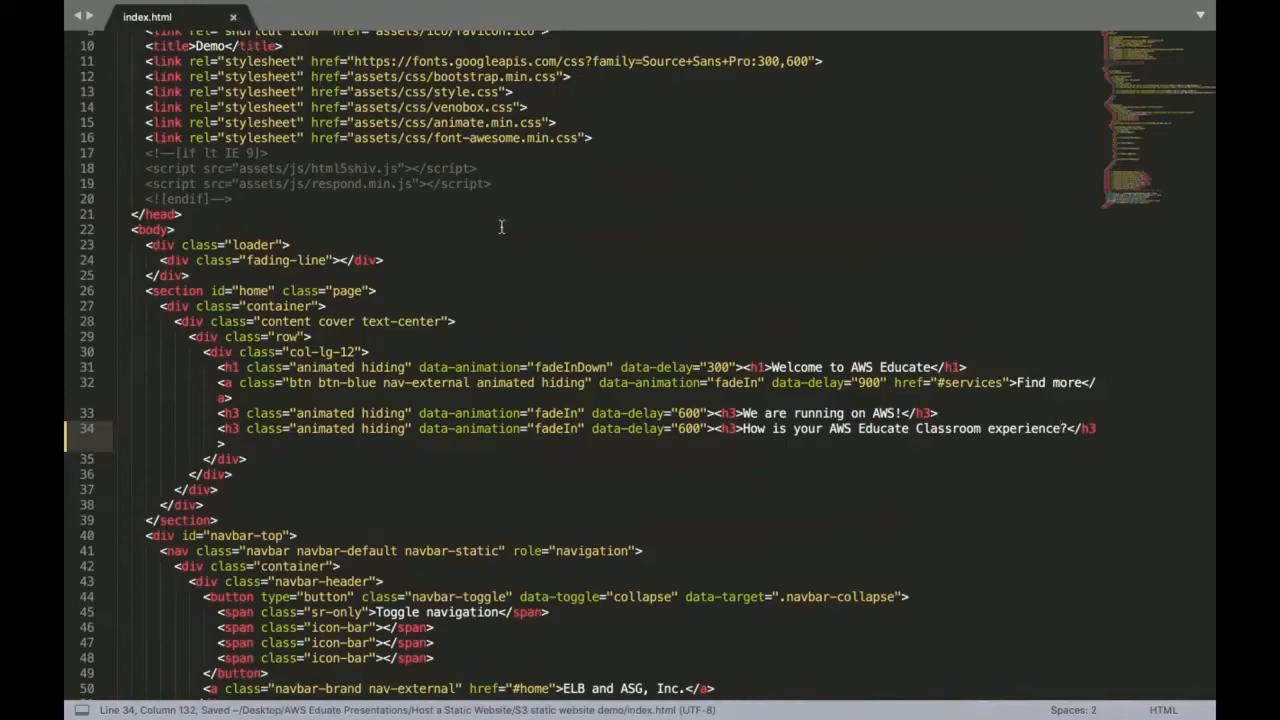
Switch back to the S3 console in Safari and upload the edited index.html to the mystaticwebsite-rl bucket.
key("ctrl+Up")
left_click(864, 69)
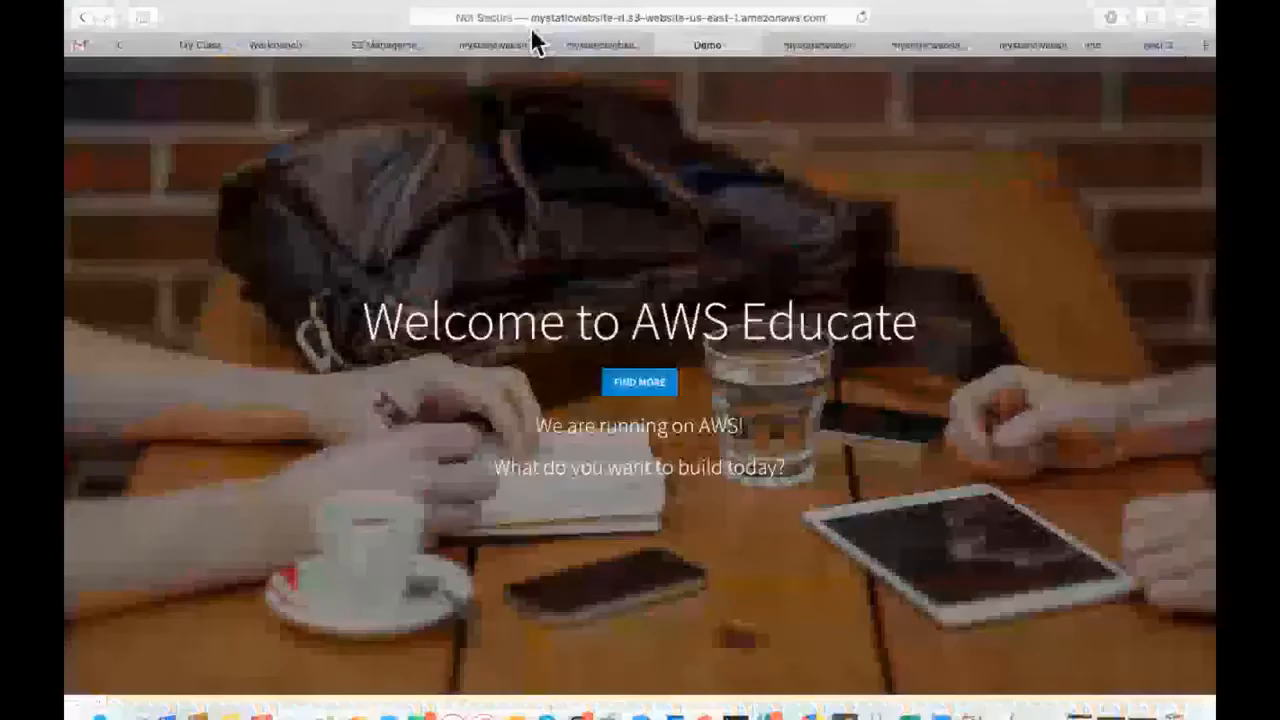
left_click(396, 49)
scroll(432, 350, "up", 2)
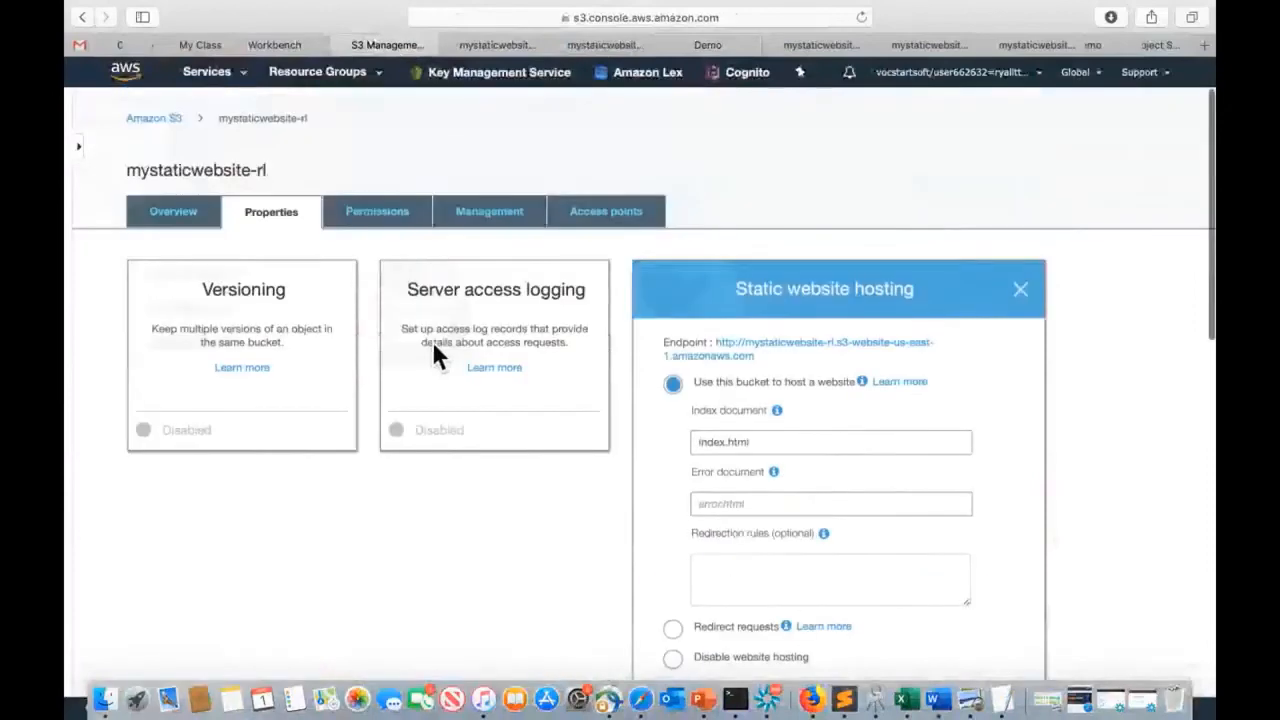
left_click(188, 208)
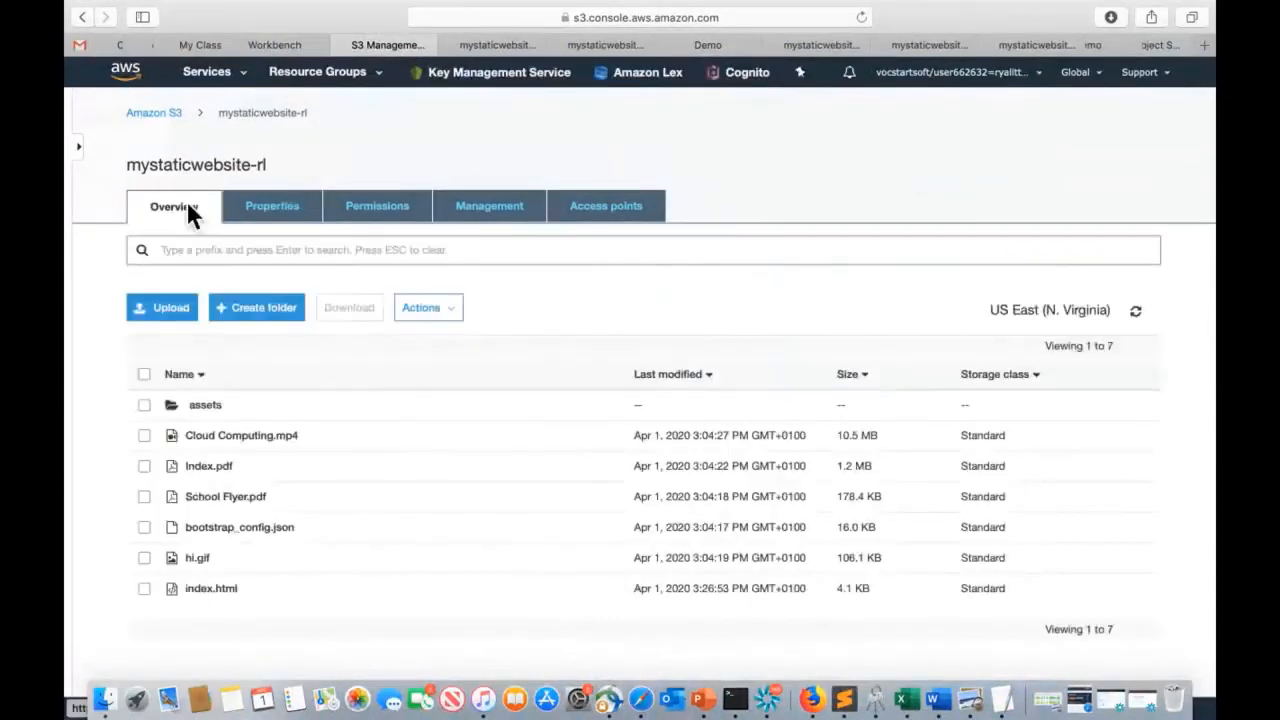
left_click(179, 316)
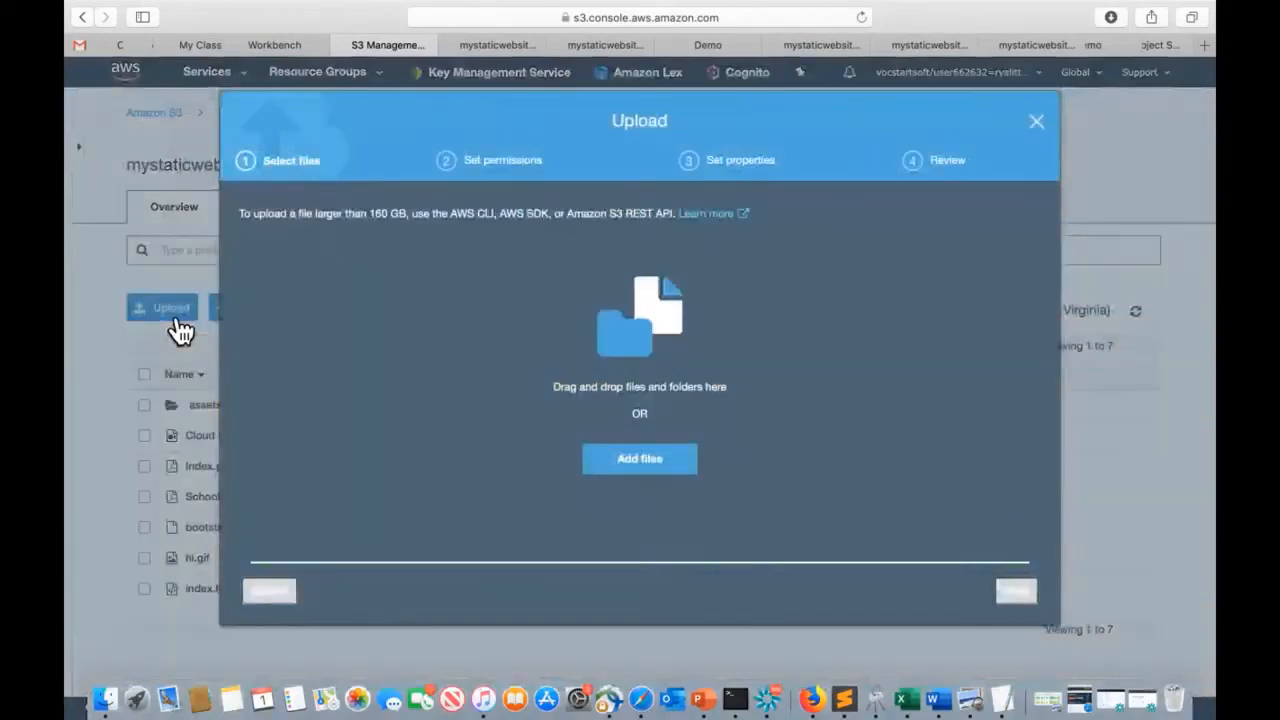
left_click(641, 458)
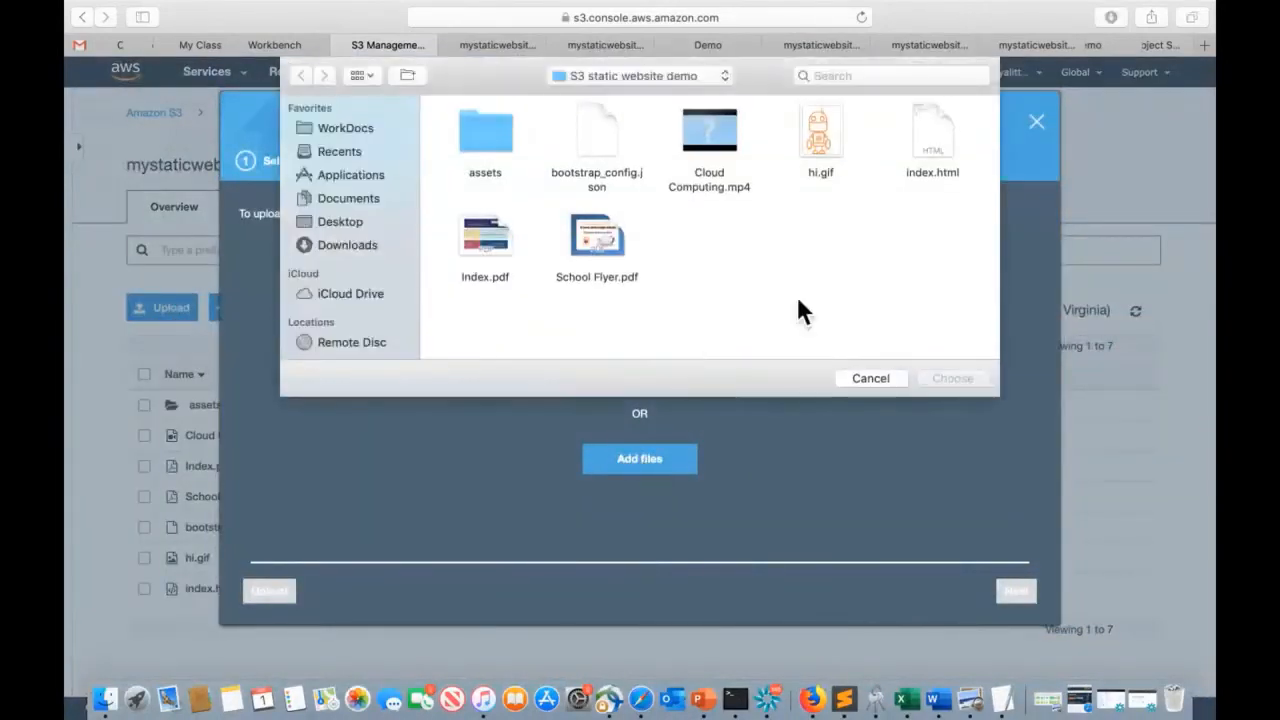
left_click(936, 140)
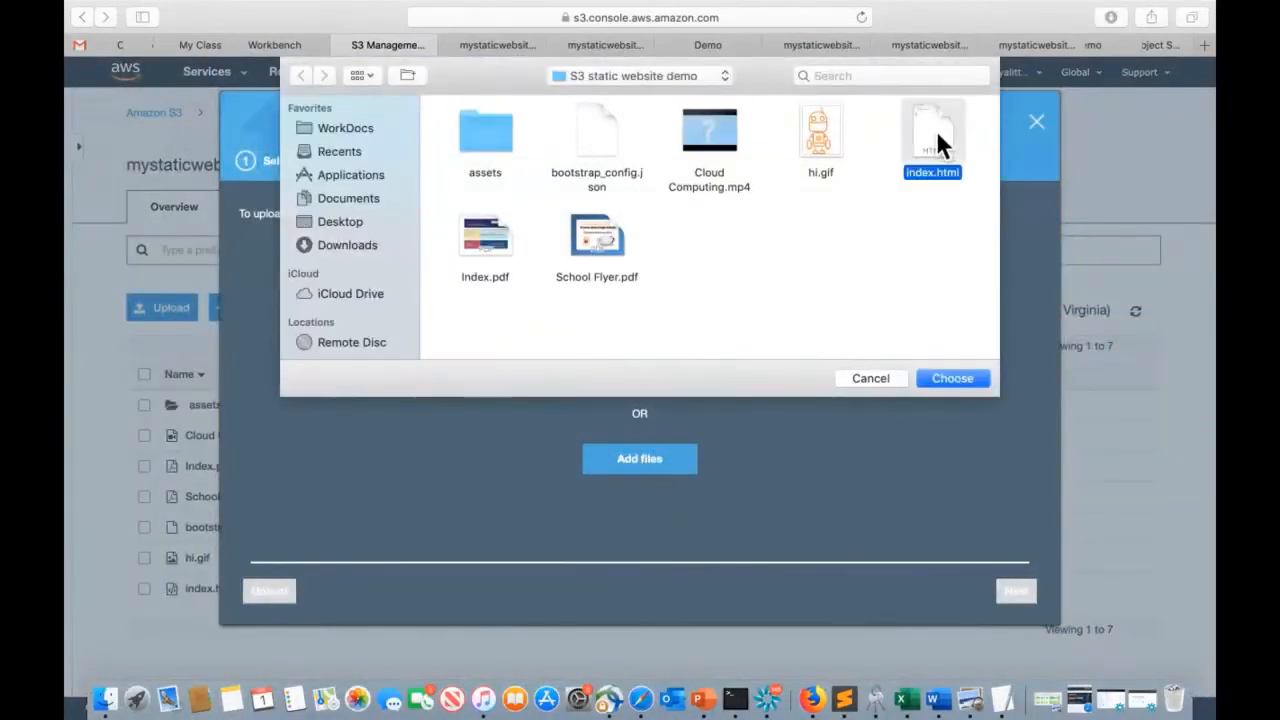
left_click(968, 386)
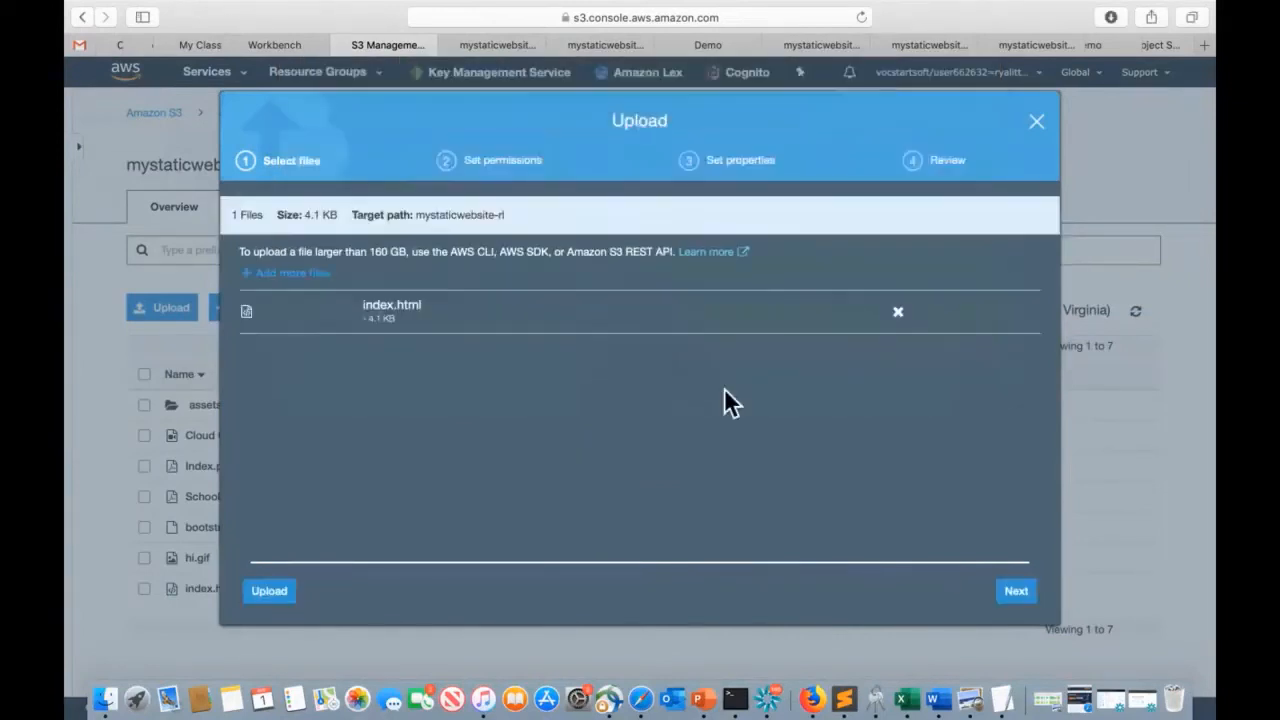
left_click(269, 591)
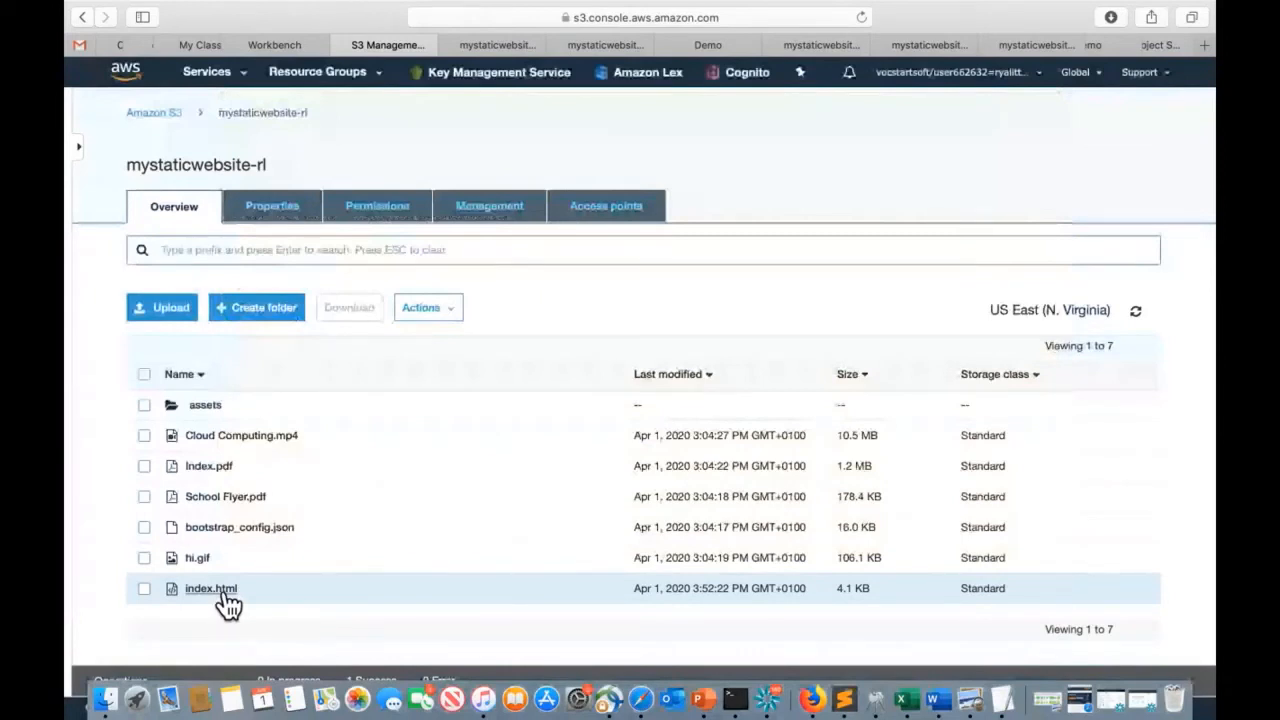
Open the bucket's Versioning settings to view the enable and suspend options, and close them without changes.
left_click(283, 212)
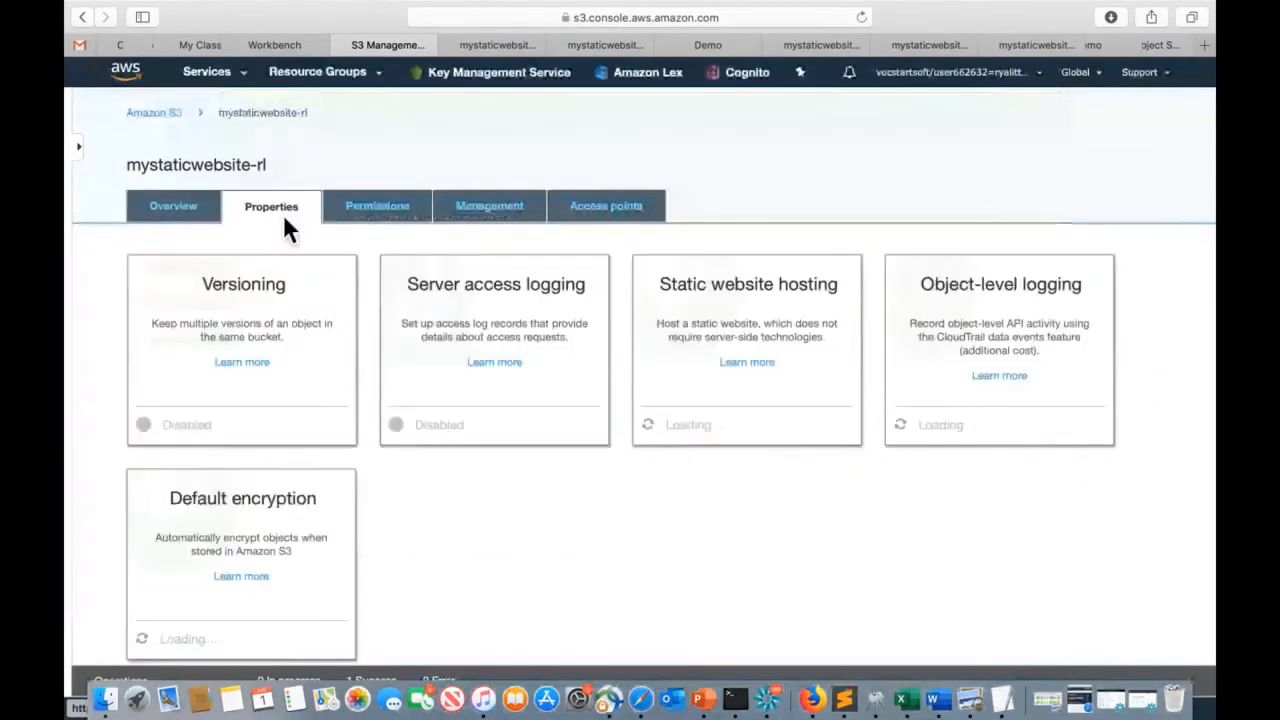
left_click(267, 320)
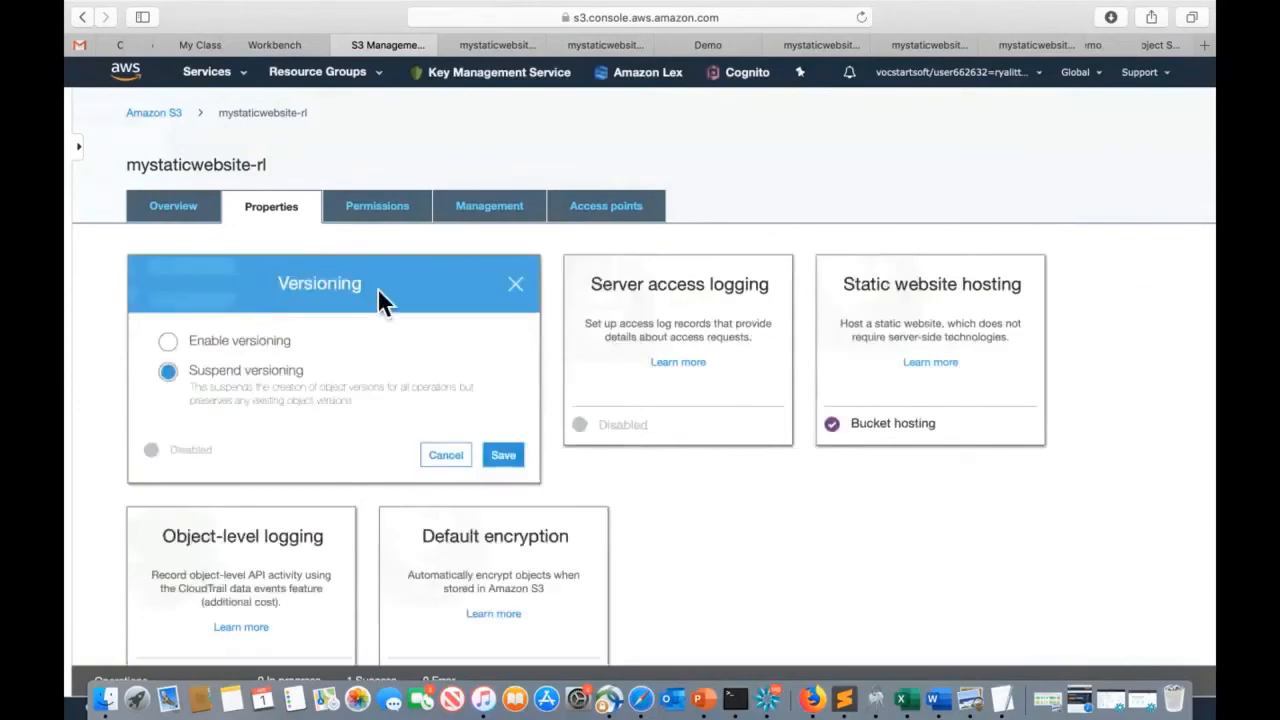
left_click(517, 286)
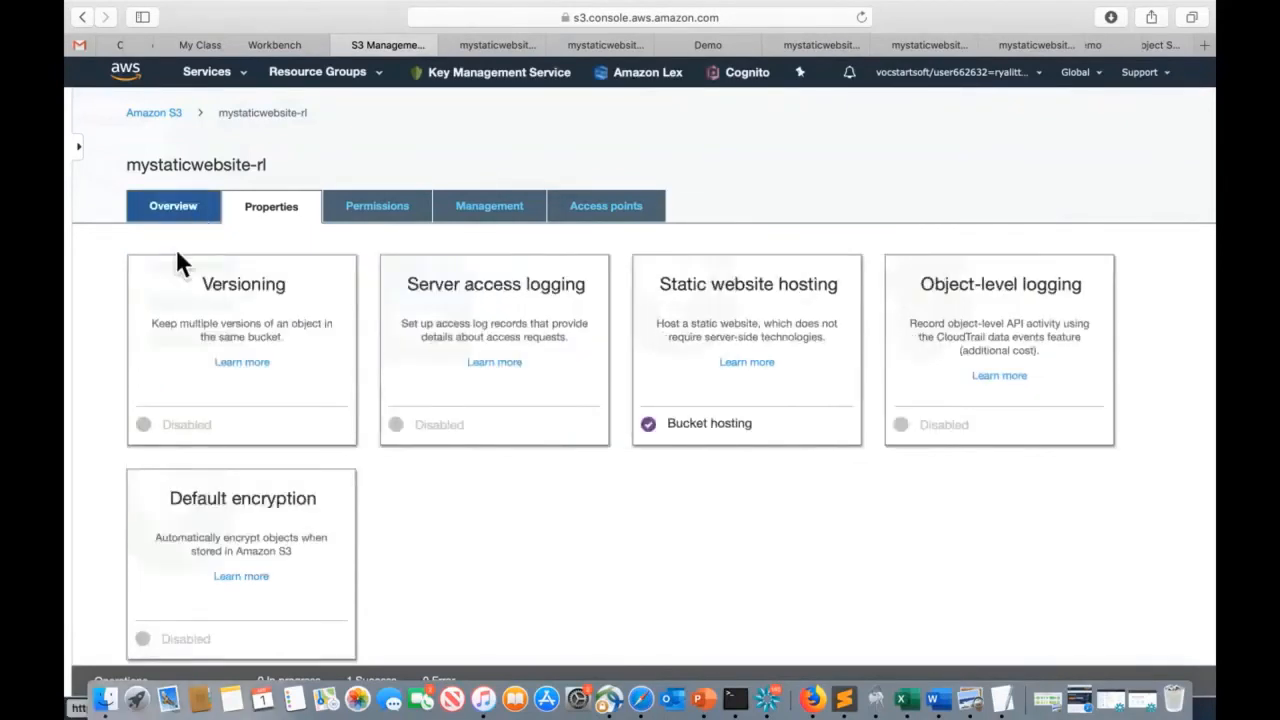
Make the re-uploaded index.html in the mystaticwebsite-rl bucket public.
left_click(173, 206)
left_click(160, 598)
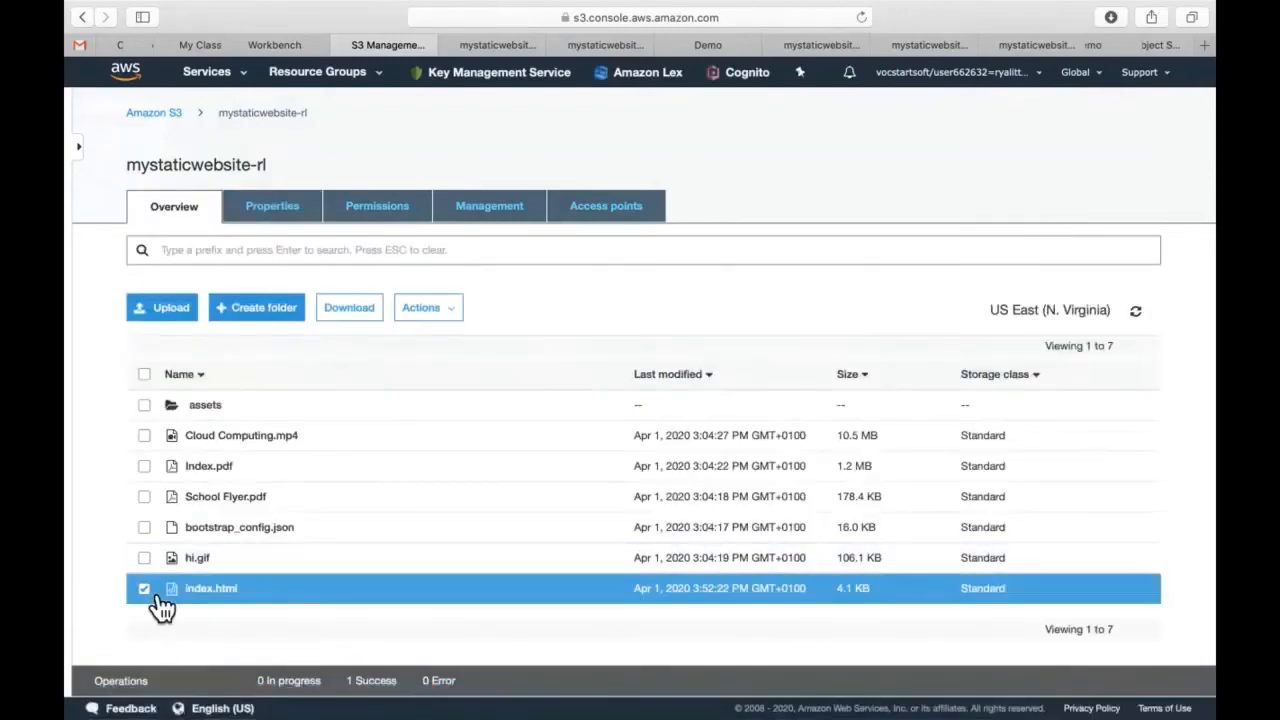
left_click(440, 312)
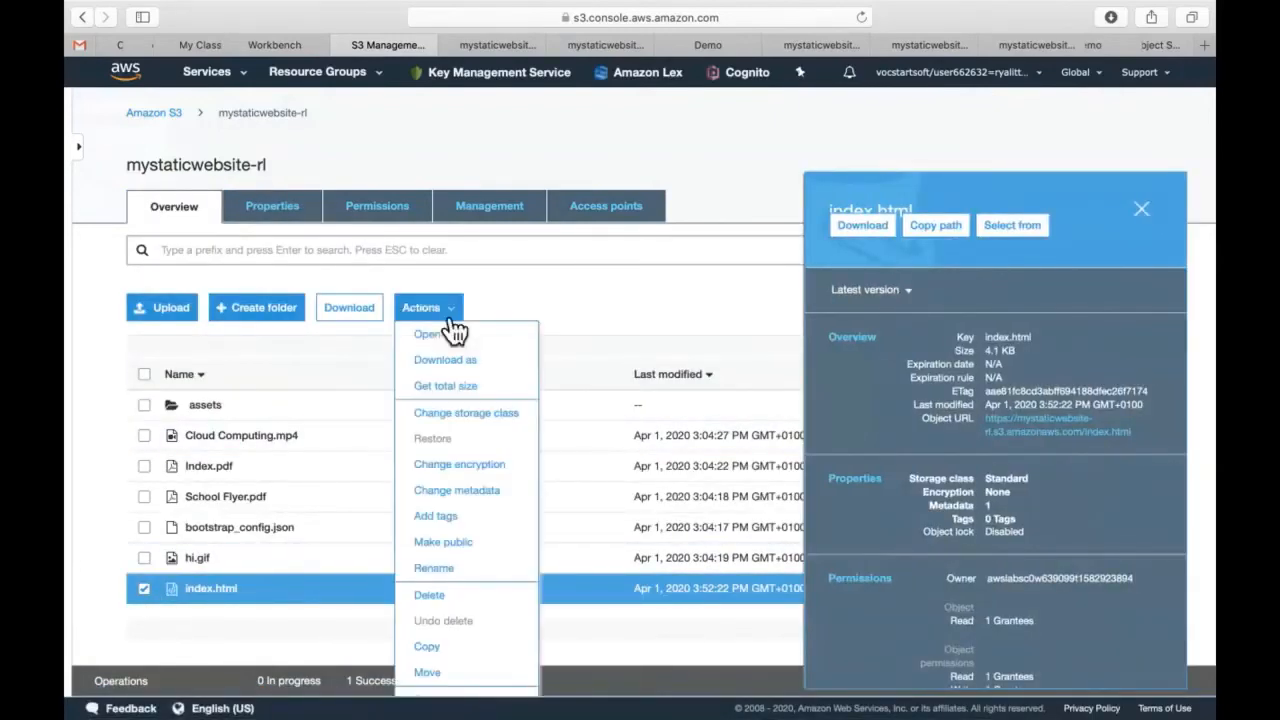
left_click(462, 545)
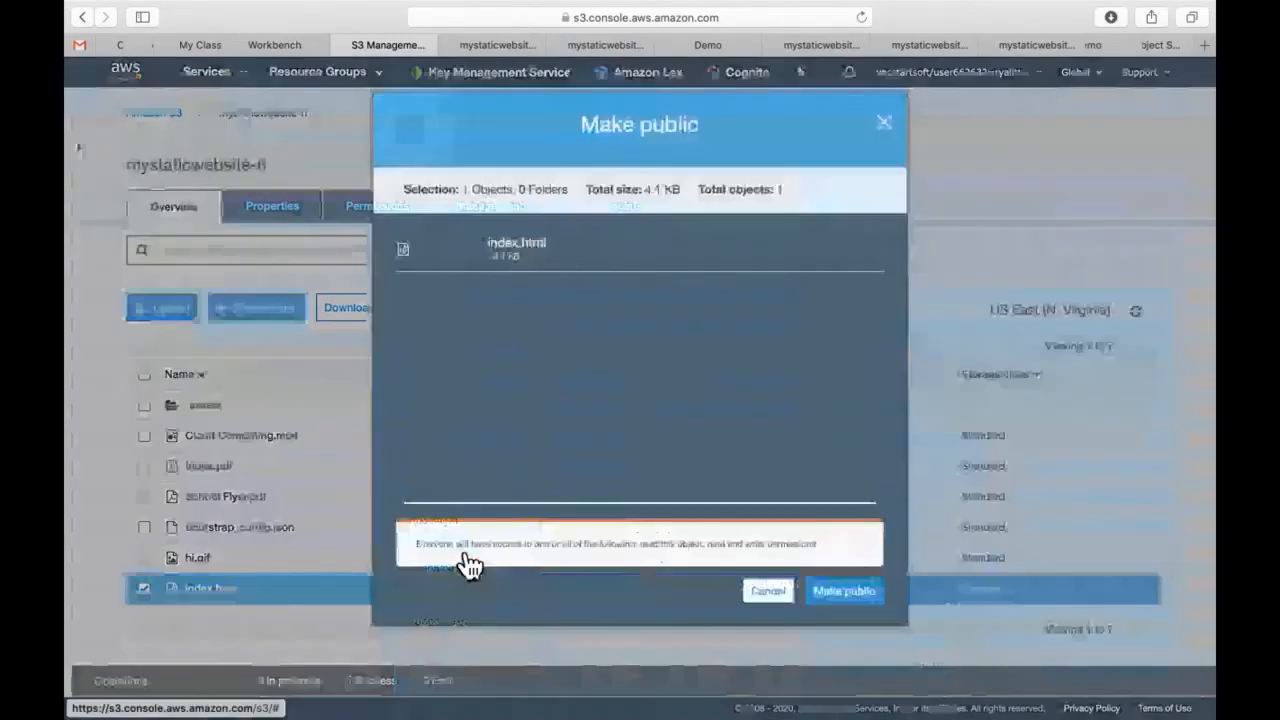
left_click(843, 591)
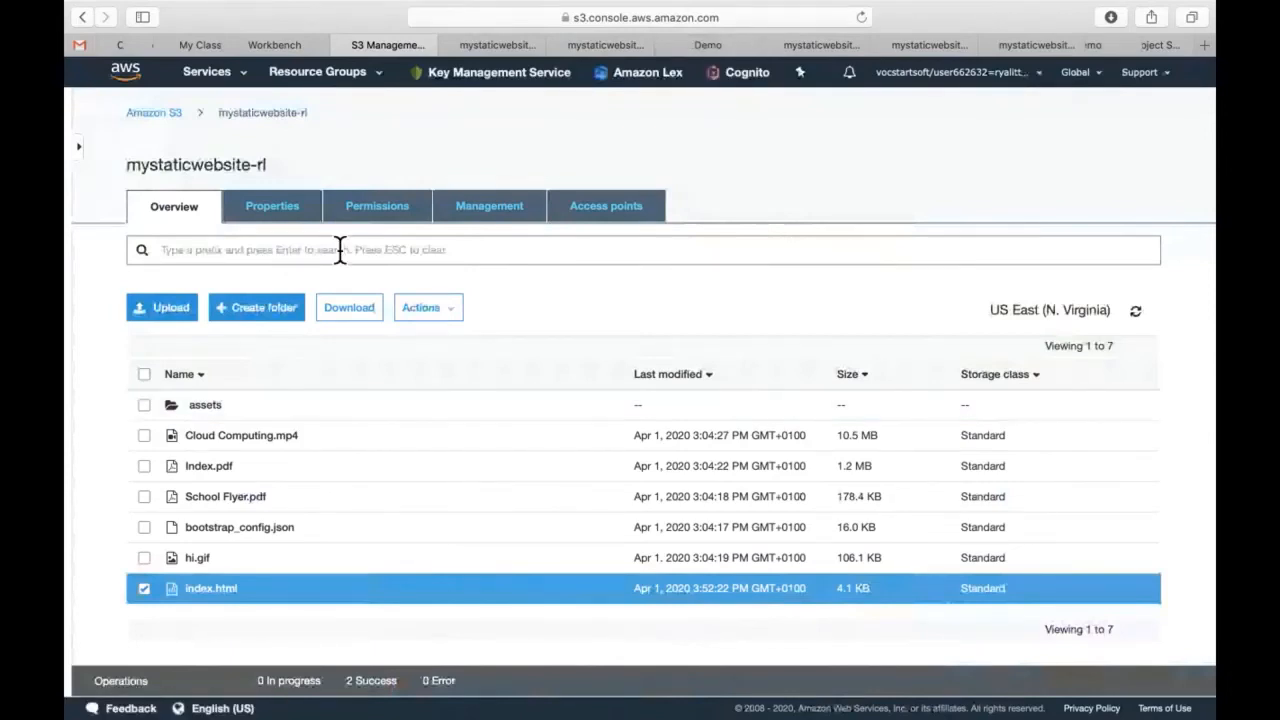
Save the static website hosting settings with index.html as index document, then open the website endpoint and reload the page.
left_click(288, 218)
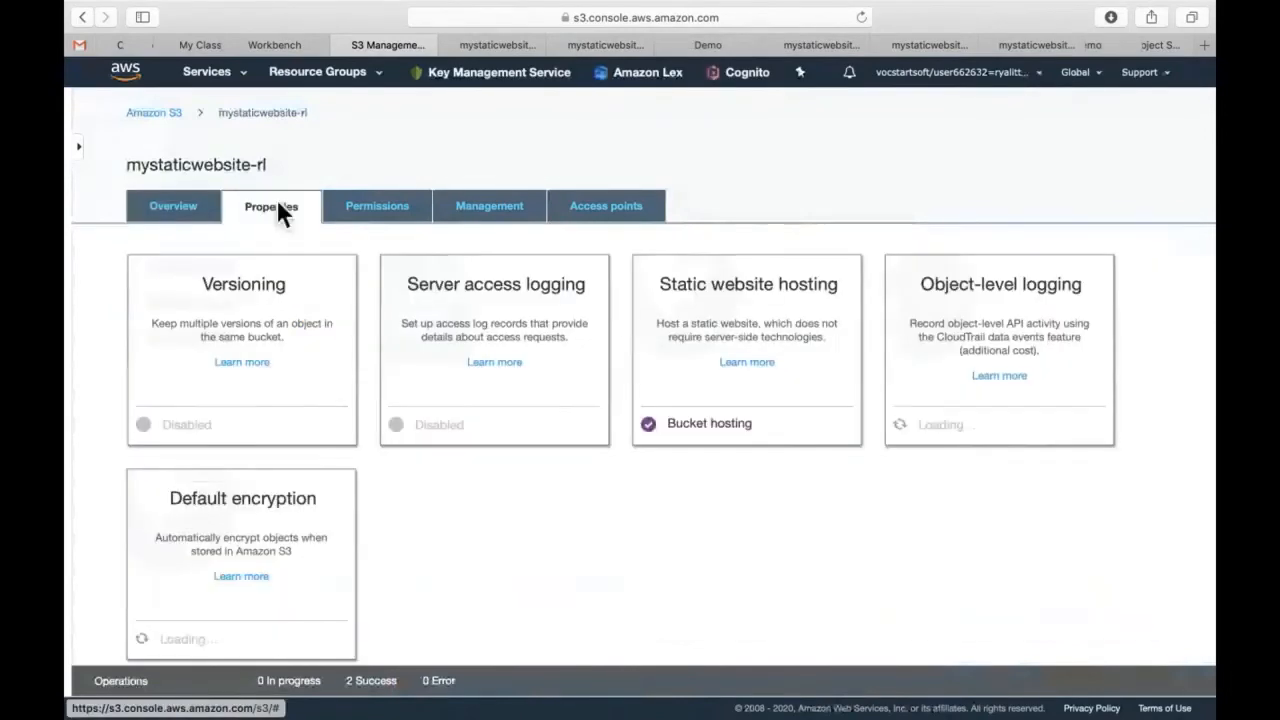
left_click(758, 315)
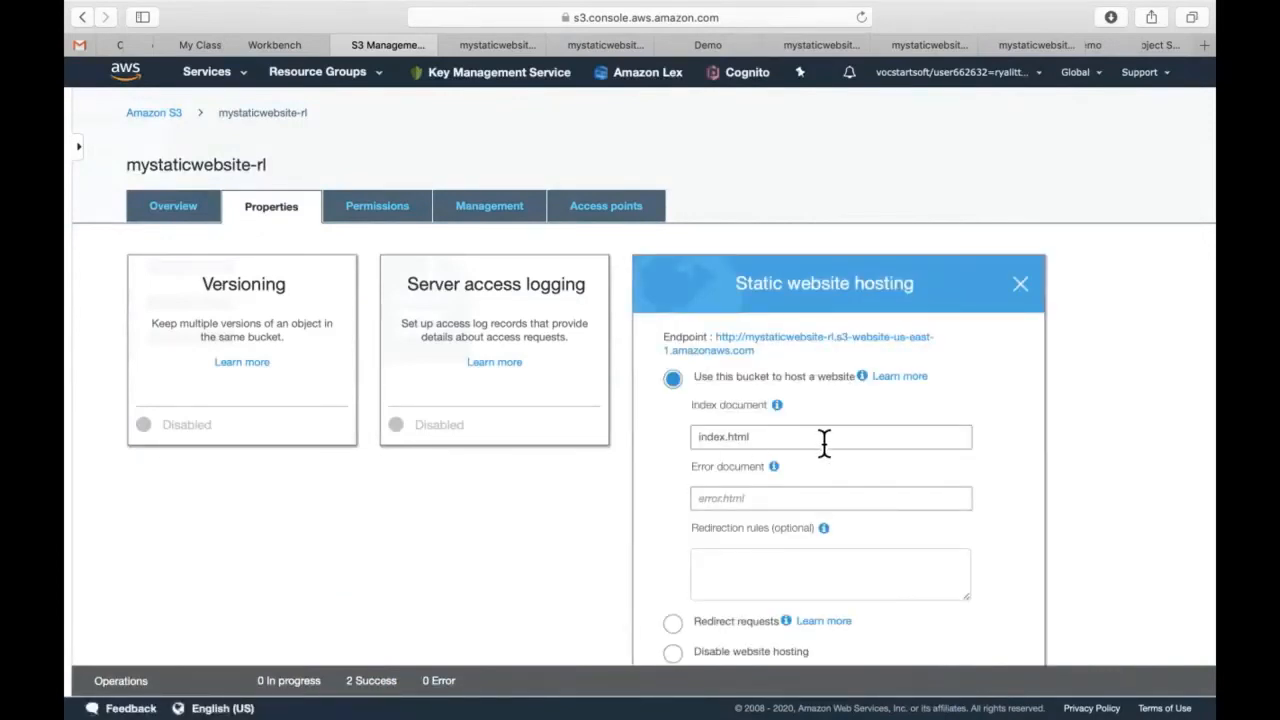
scroll(823, 443, "down", 3)
left_click(1020, 592)
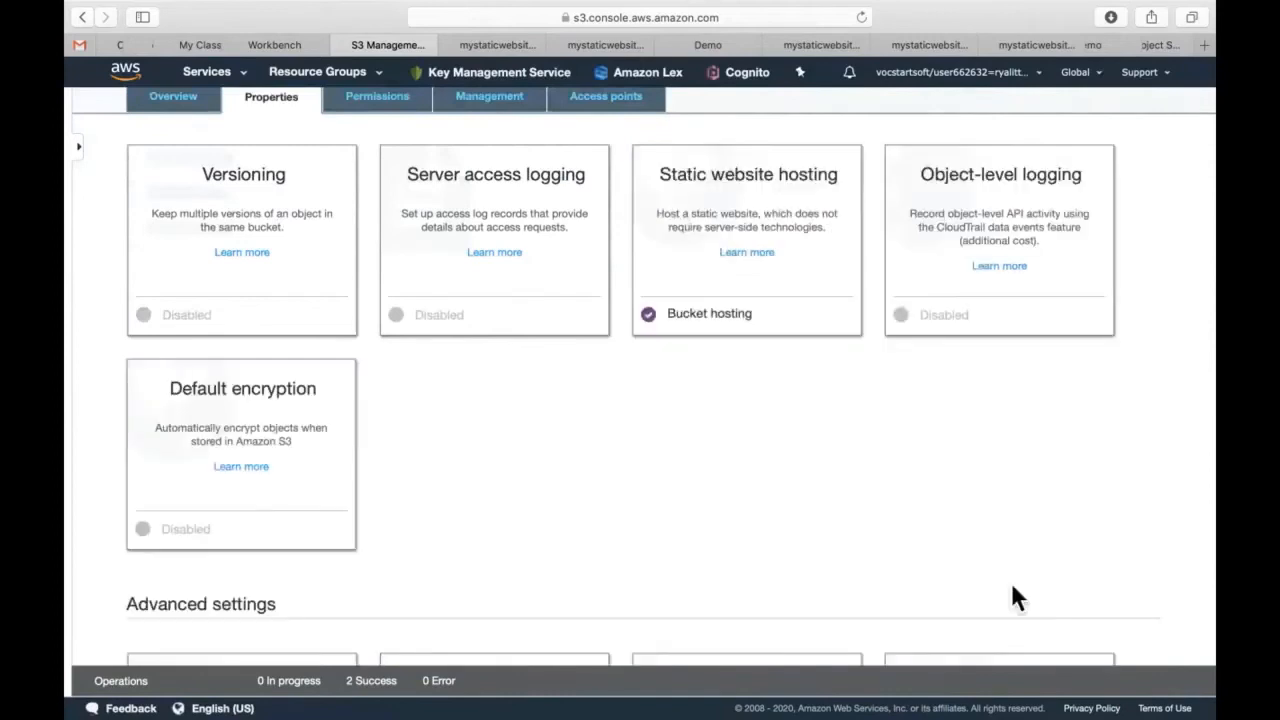
left_click(857, 257)
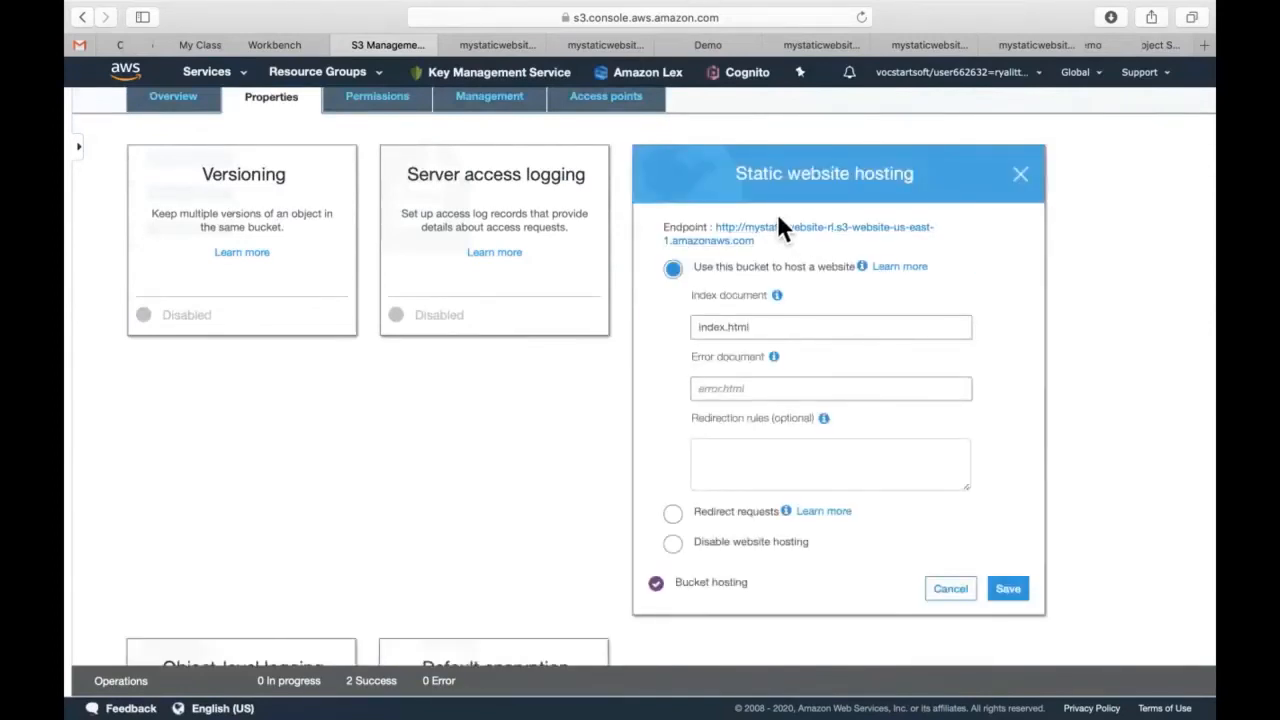
left_click(783, 229)
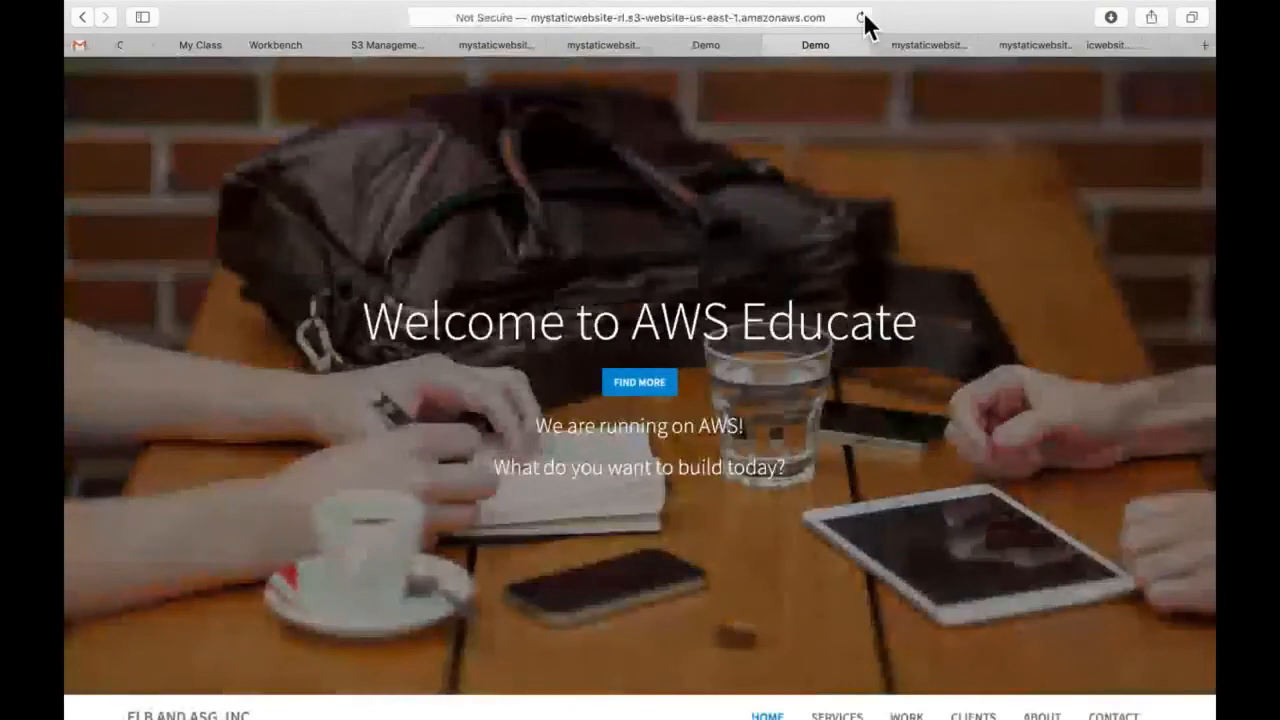
left_click(860, 18)
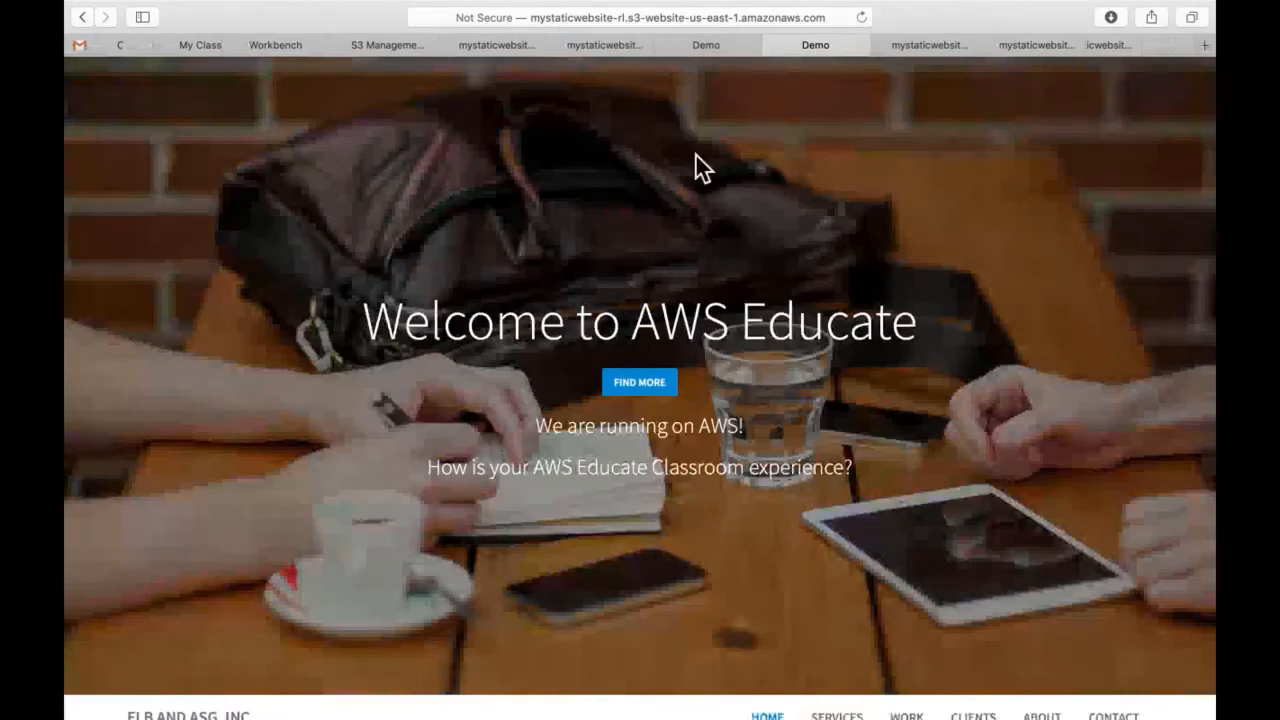
Return to the mystaticwebsite-rl bucket in the S3 console, select all its objects and examine the Delete action without applying it.
left_click(401, 50)
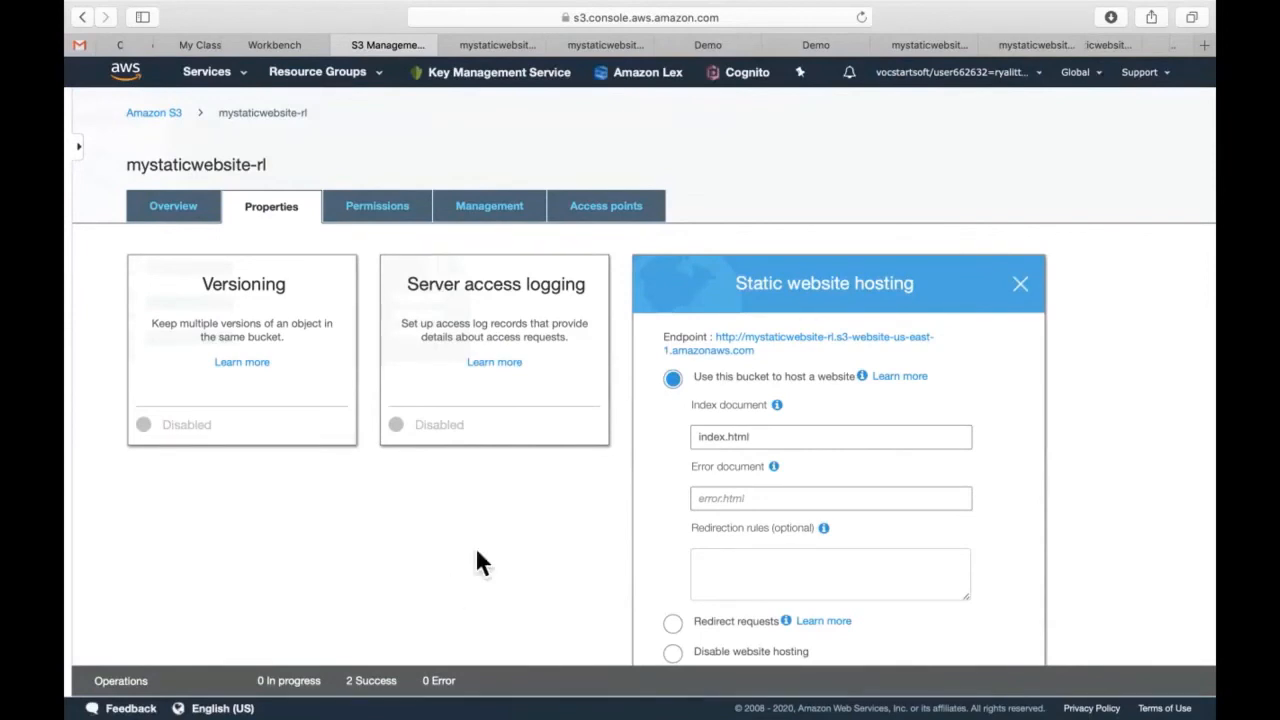
left_click(184, 126)
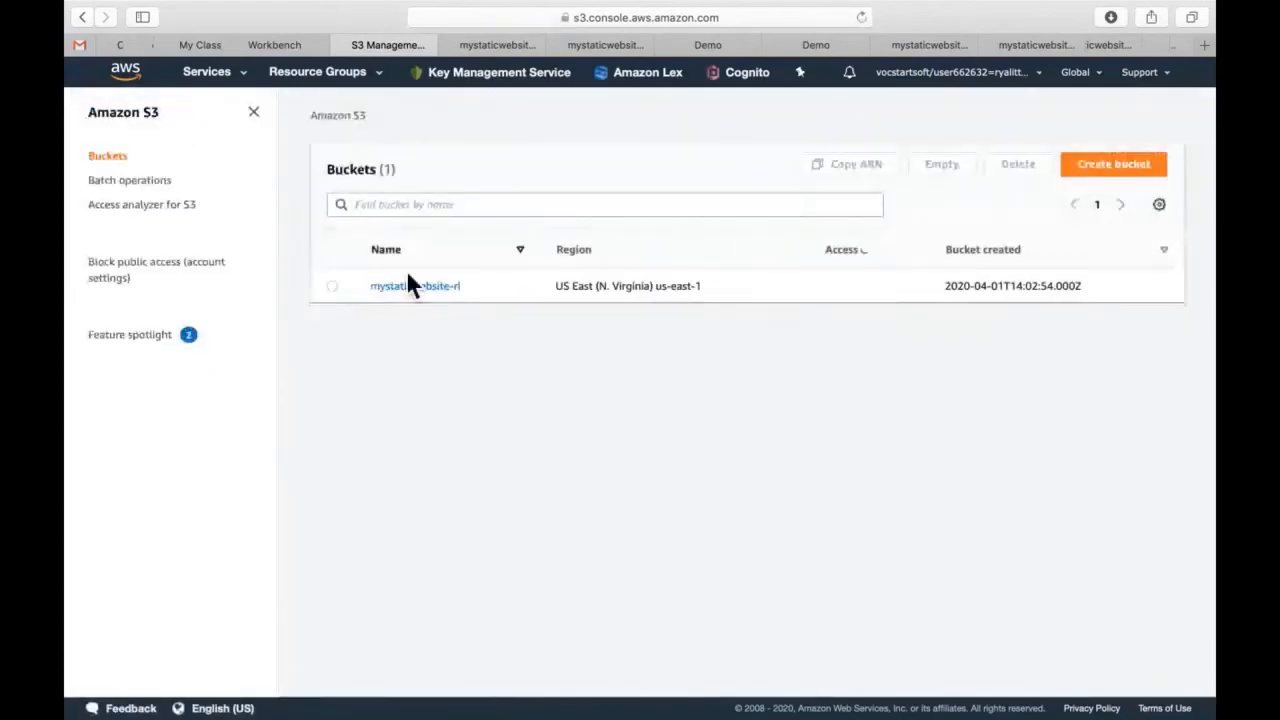
left_click(421, 289)
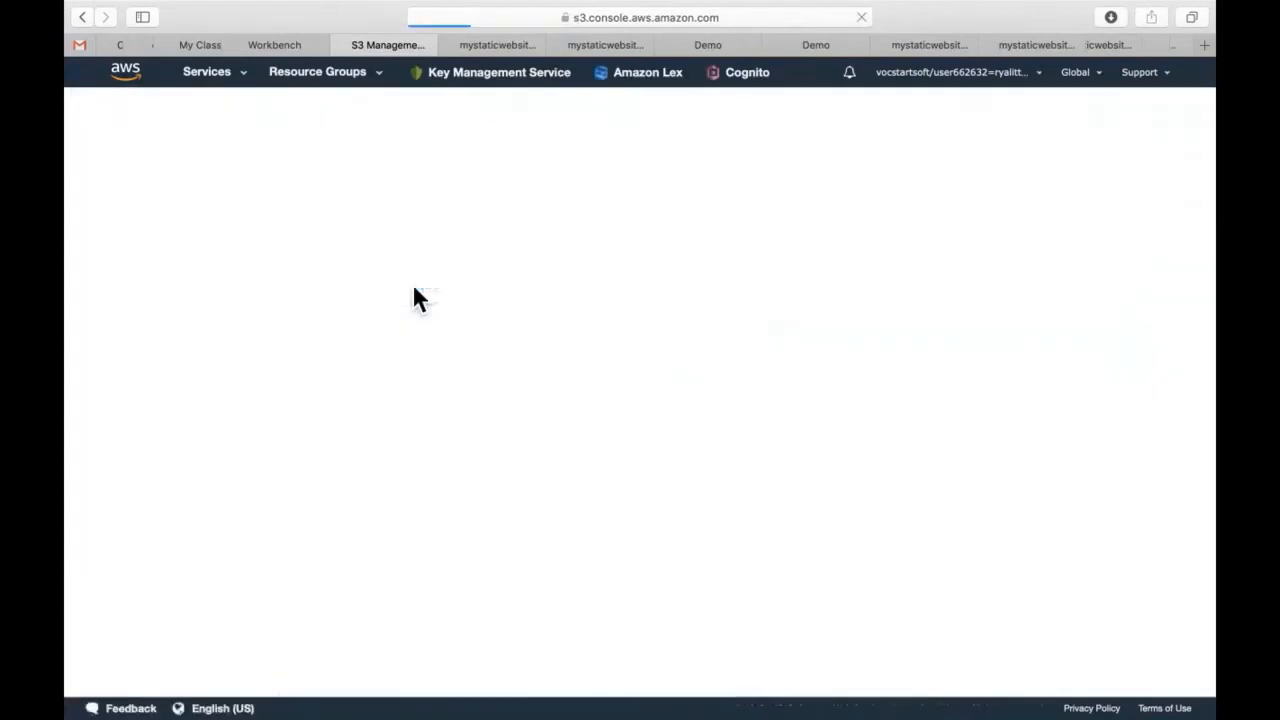
left_click(144, 374)
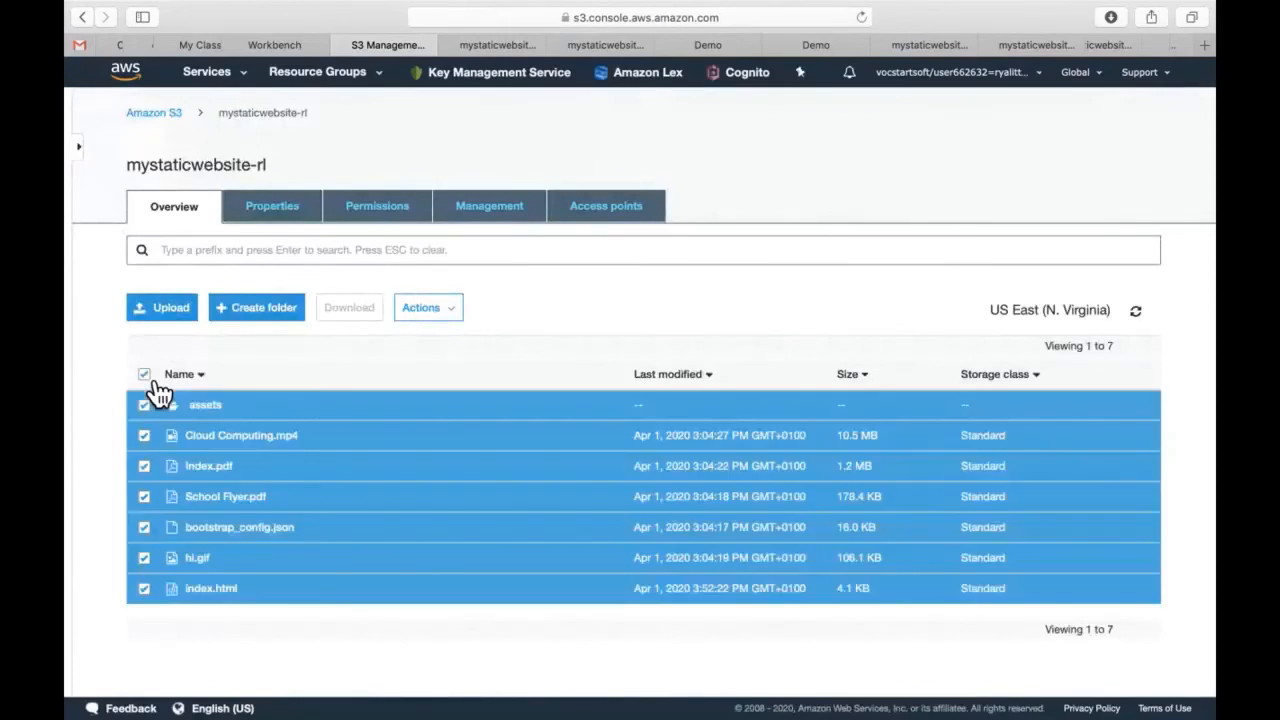
left_click(424, 308)
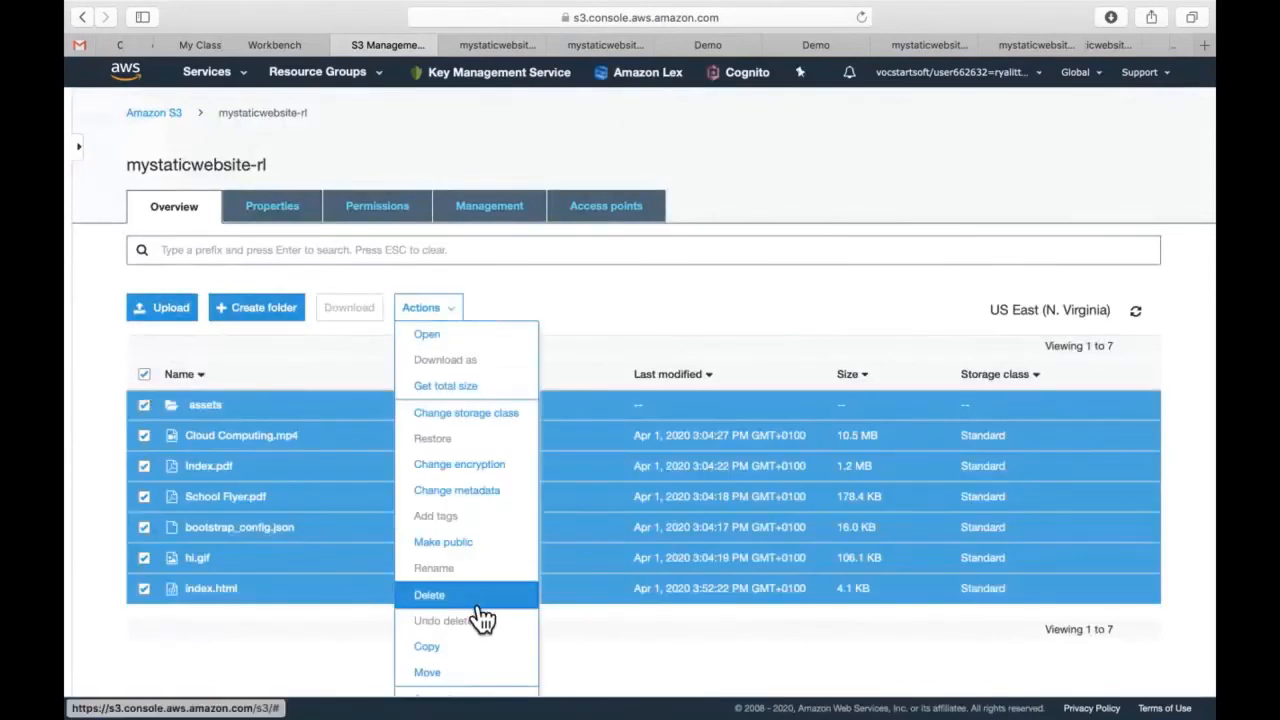
left_click(627, 283)
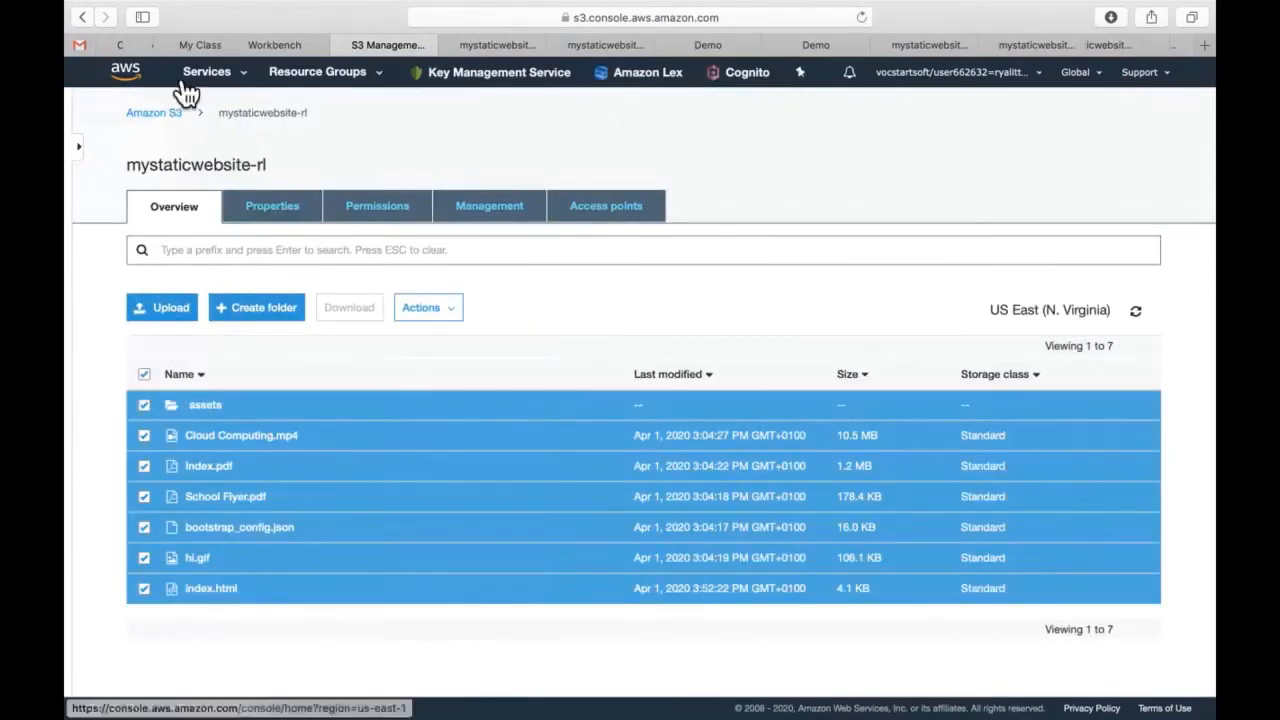
Try to delete the mystaticwebsite-rl bucket from the S3 bucket list.
left_click(180, 114)
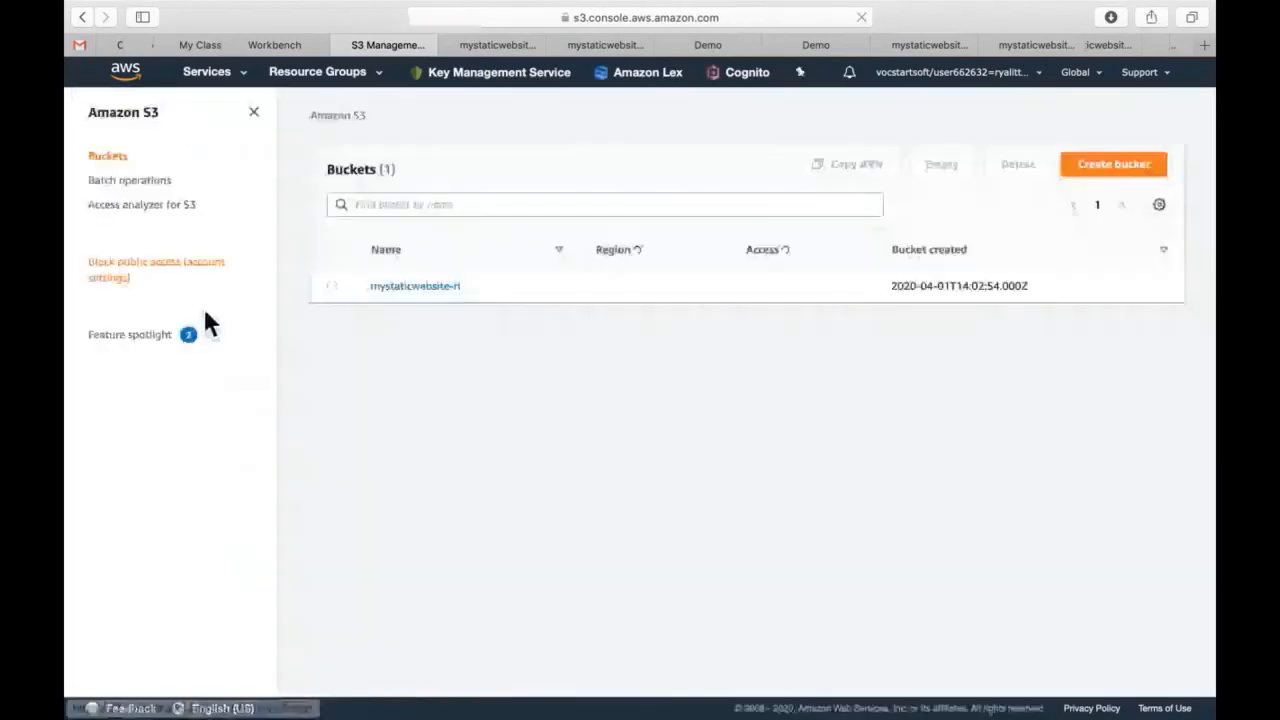
left_click(333, 288)
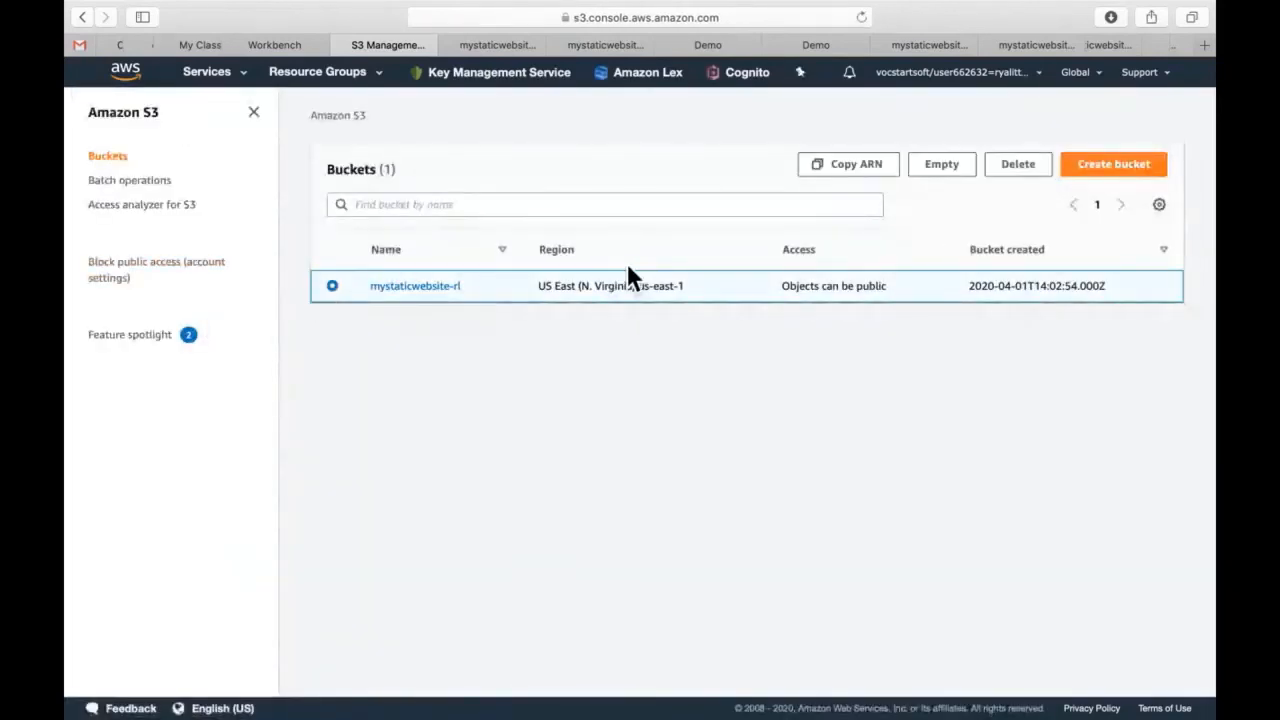
left_click(1018, 164)
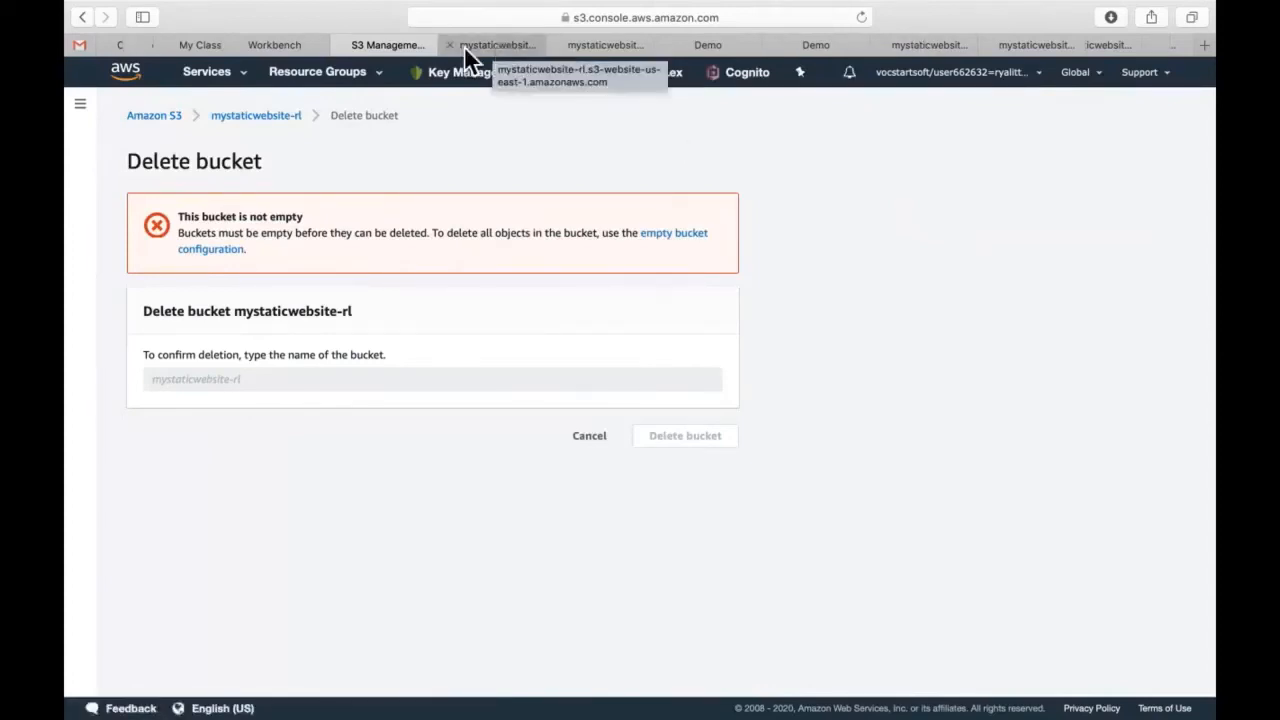
Sign out of the AWS console and close its browser tab and the Vocareum Workbench tab.
left_click(938, 80)
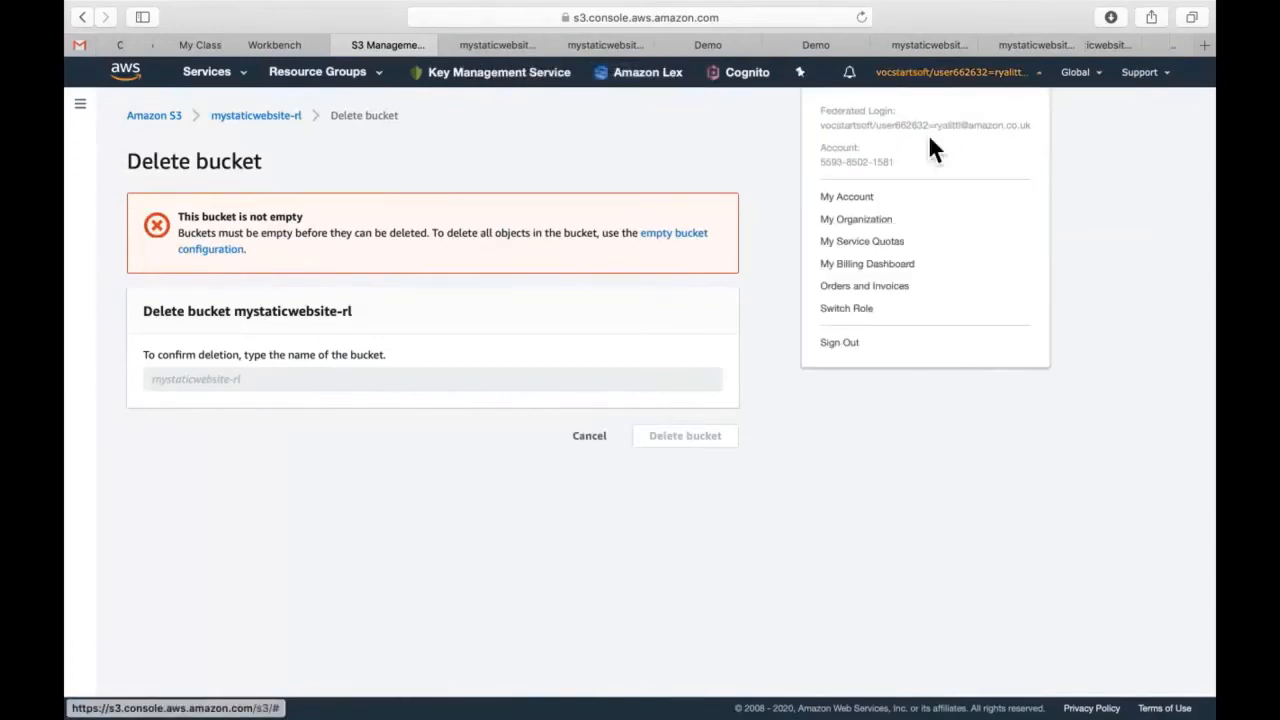
left_click(852, 345)
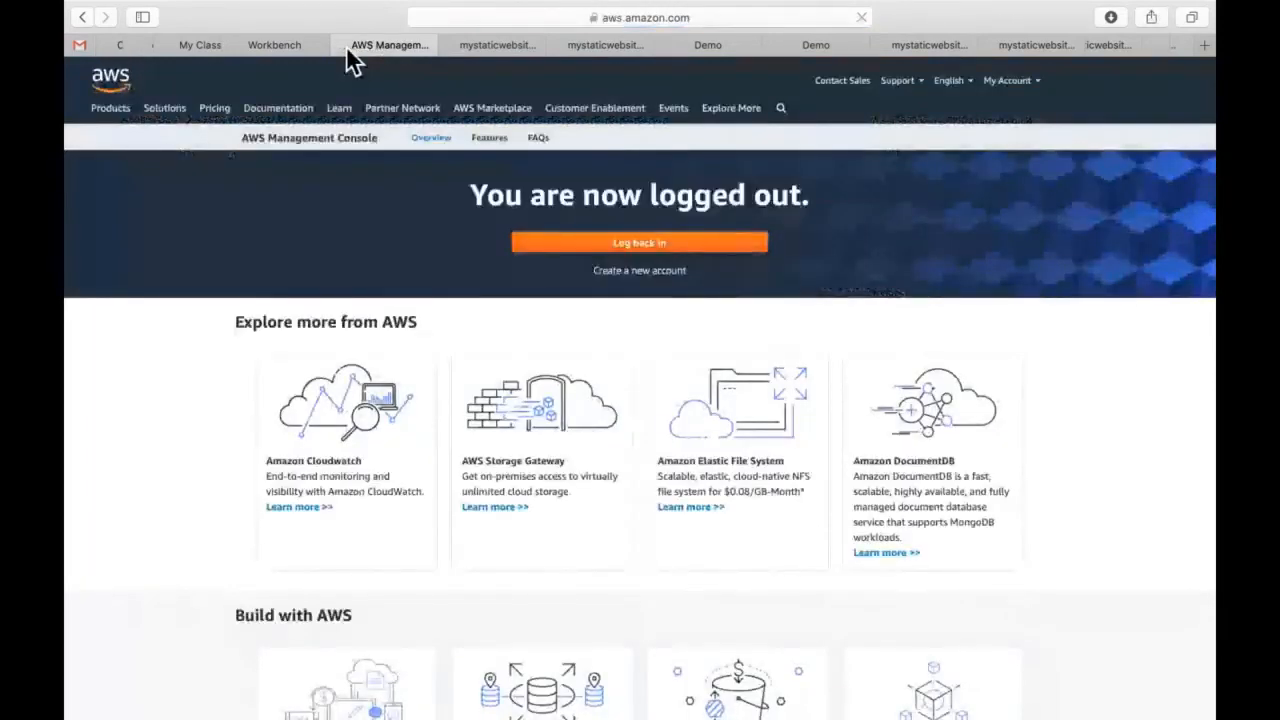
left_click(343, 46)
left_click(295, 47)
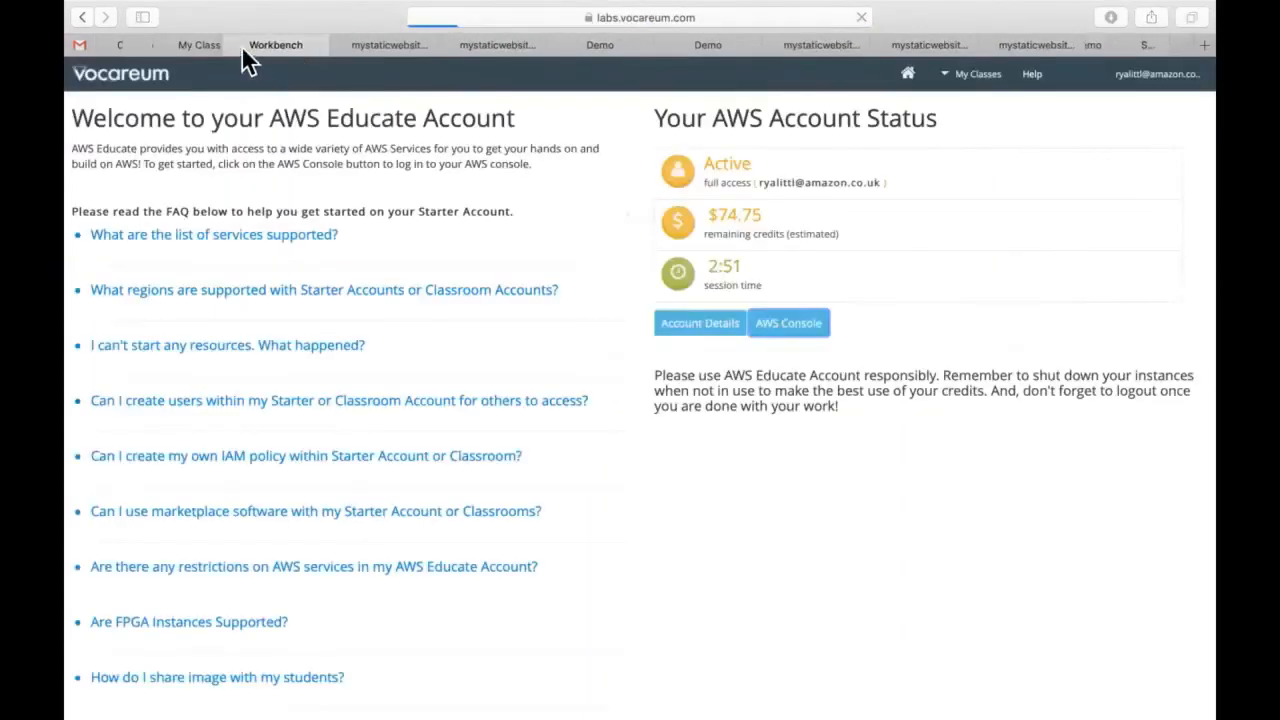
left_click(236, 45)
left_click(751, 257)
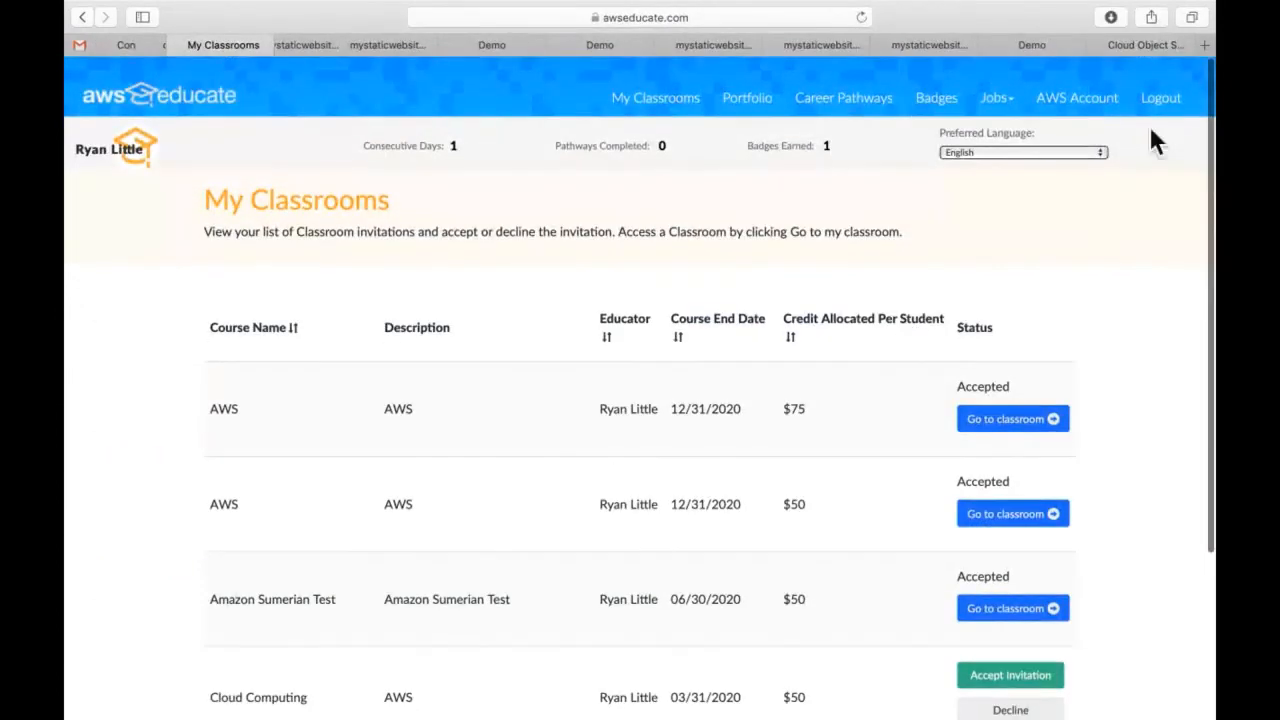
Log out of AWS Educate and sign back in with the saved educator e-mail and account password.
left_click(1178, 118)
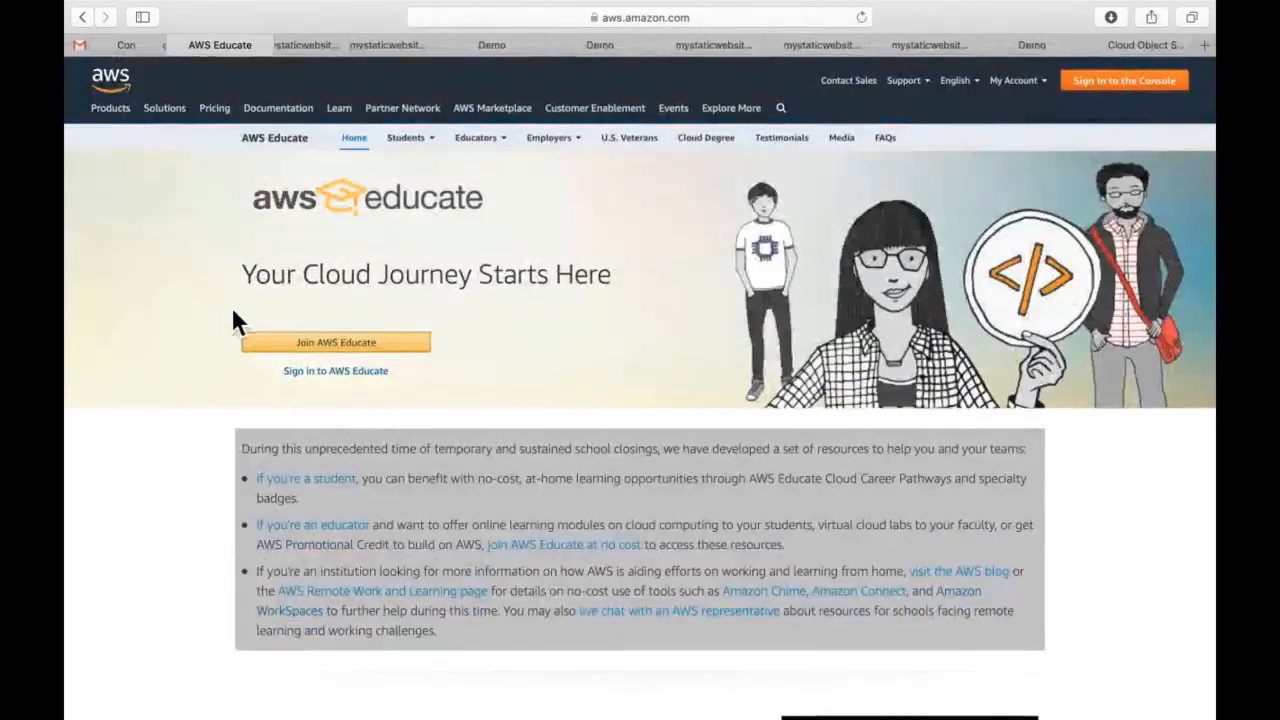
left_click(336, 371)
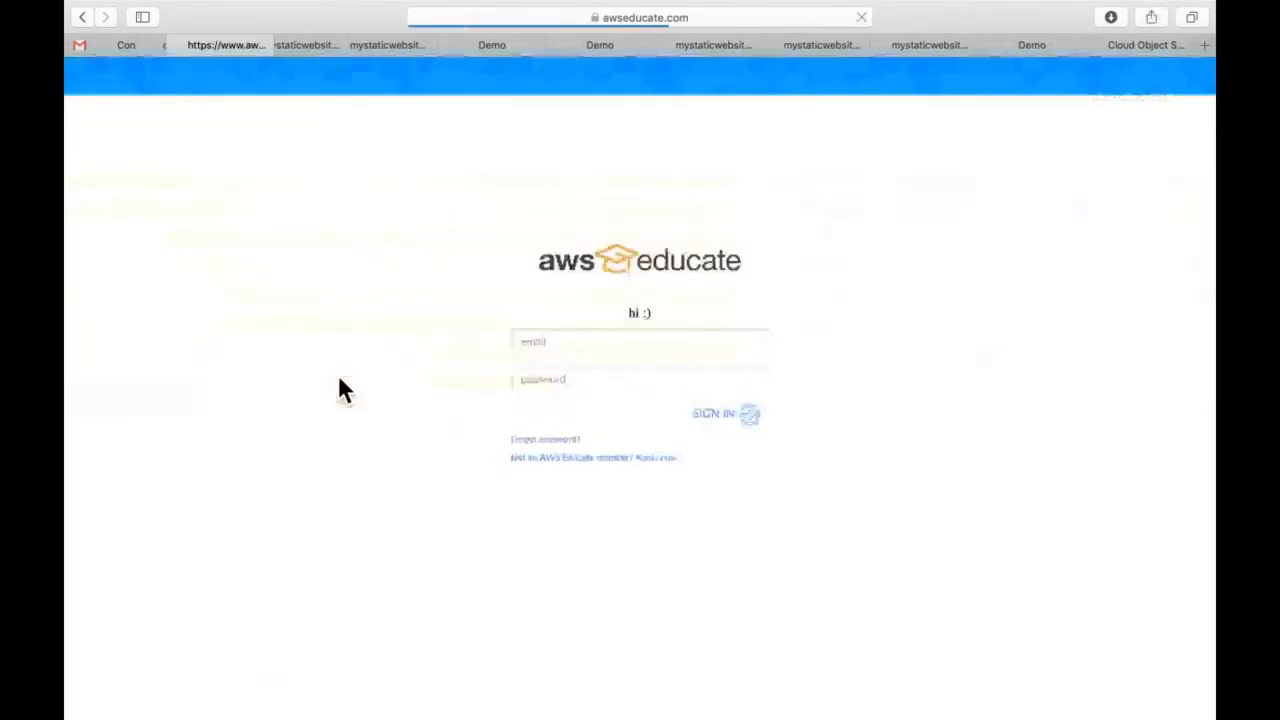
left_click(559, 408)
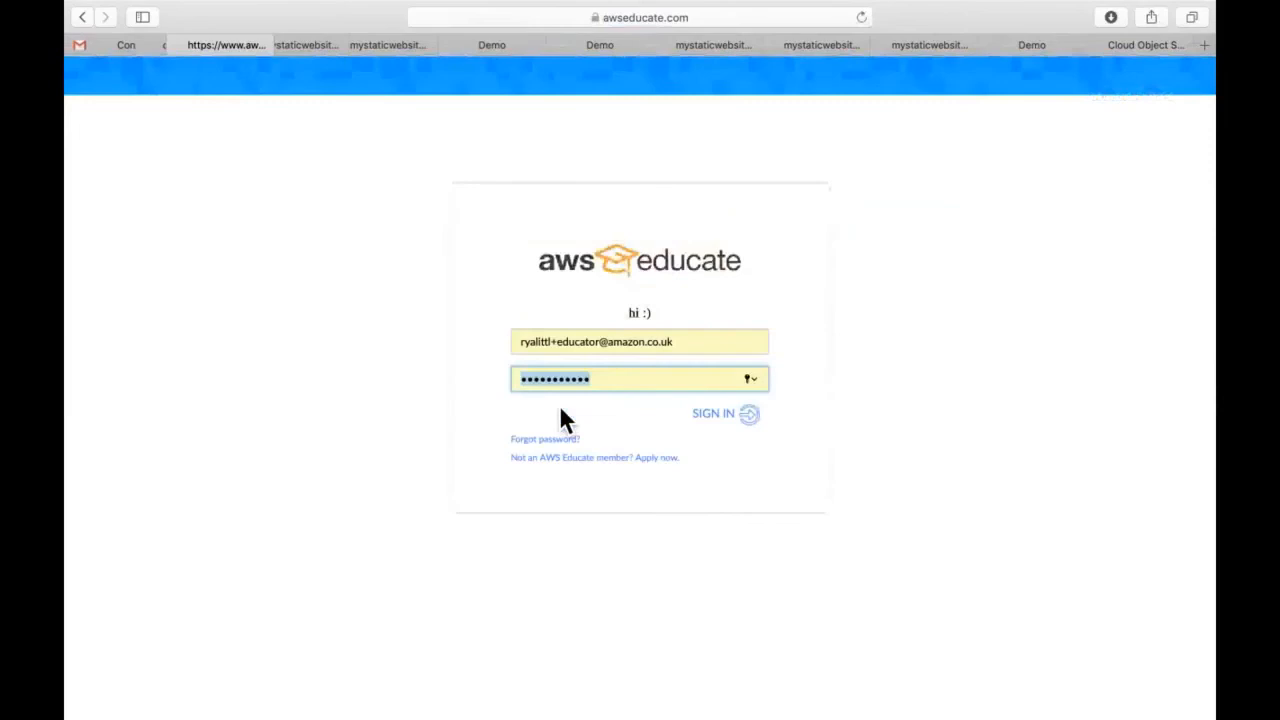
left_click(717, 421)
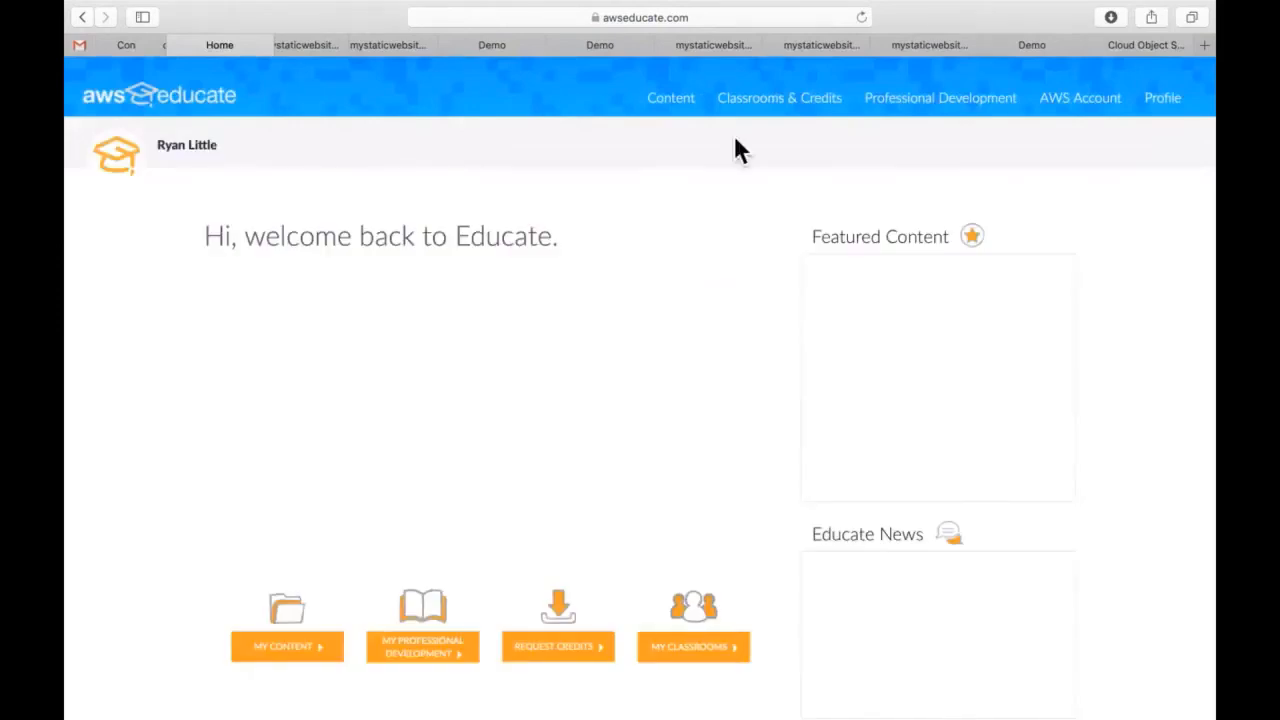
Go to My Classrooms in AWS Educate and open the last AWS classroom in the educator list, continuing to the Vocareum site.
left_click(780, 101)
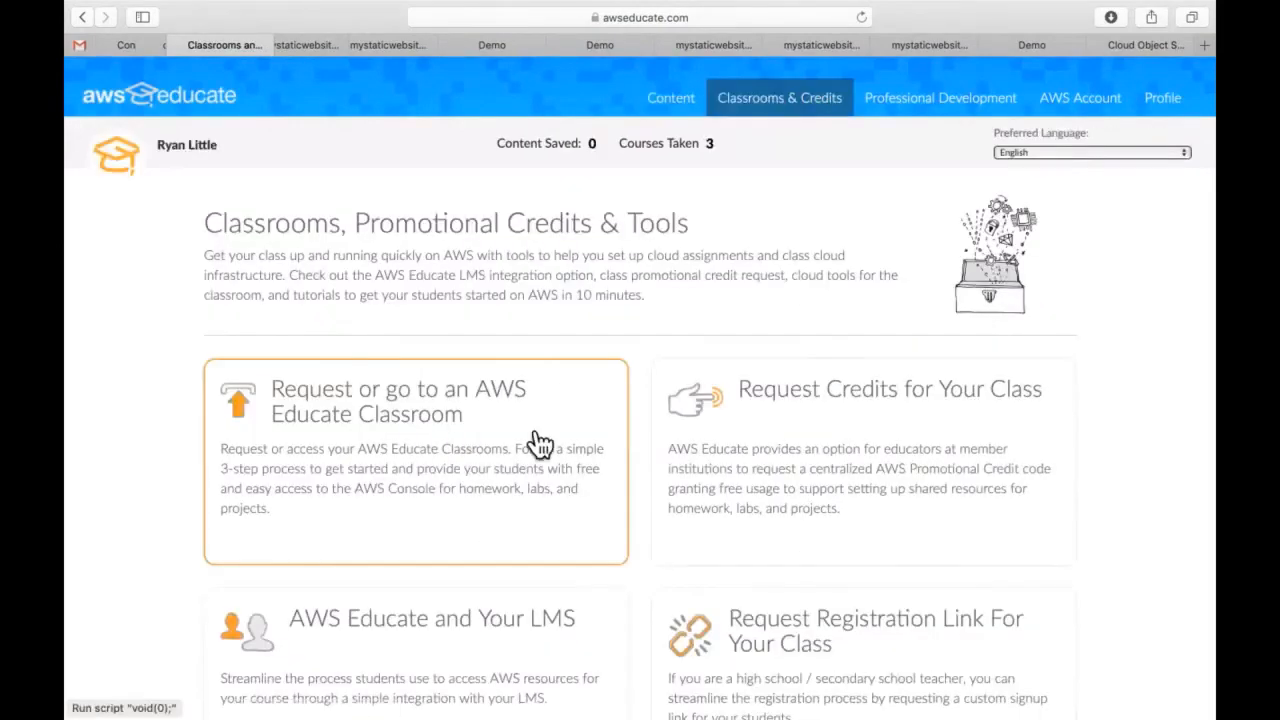
left_click(522, 433)
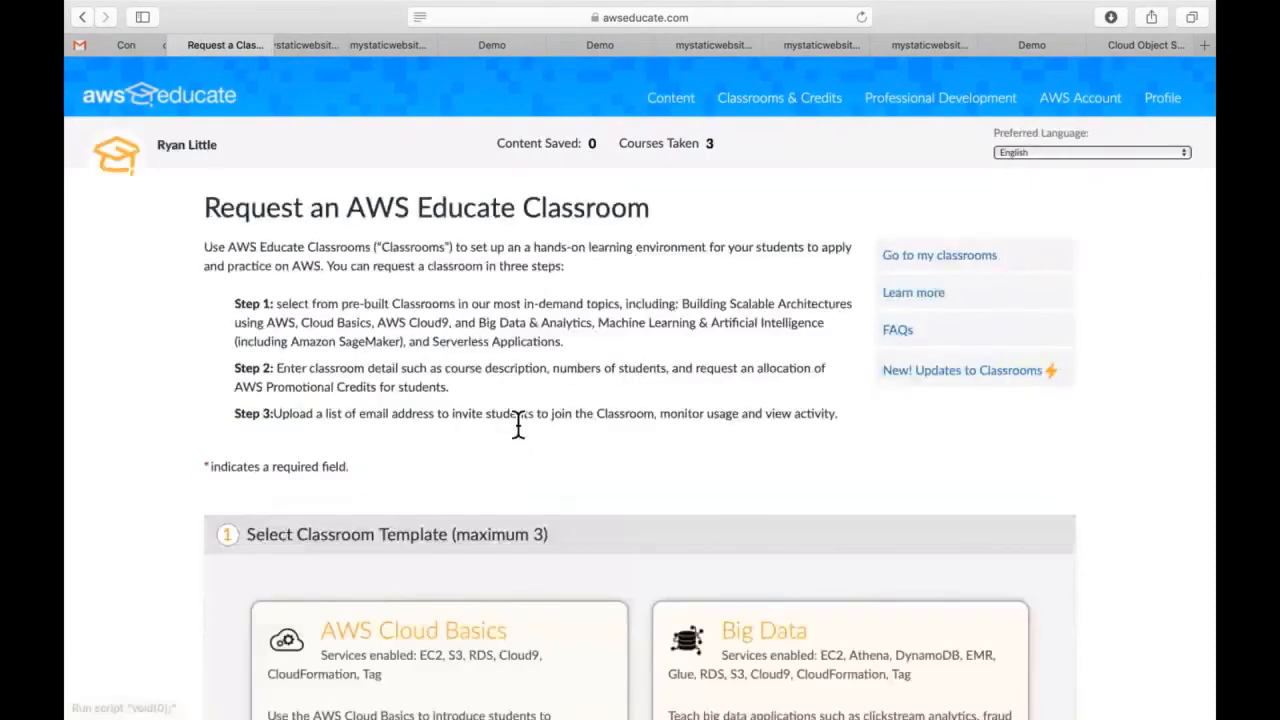
scroll(517, 425, "down", 4)
scroll(526, 437, "up", 4)
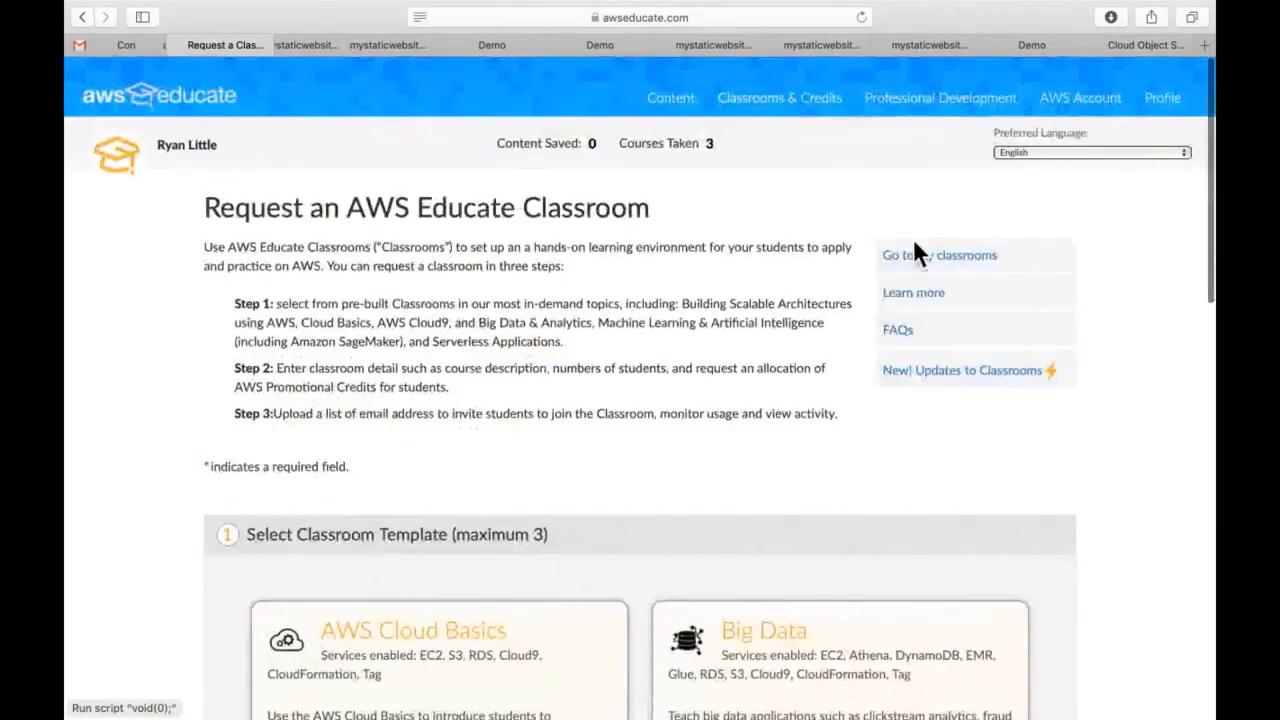
left_click(937, 262)
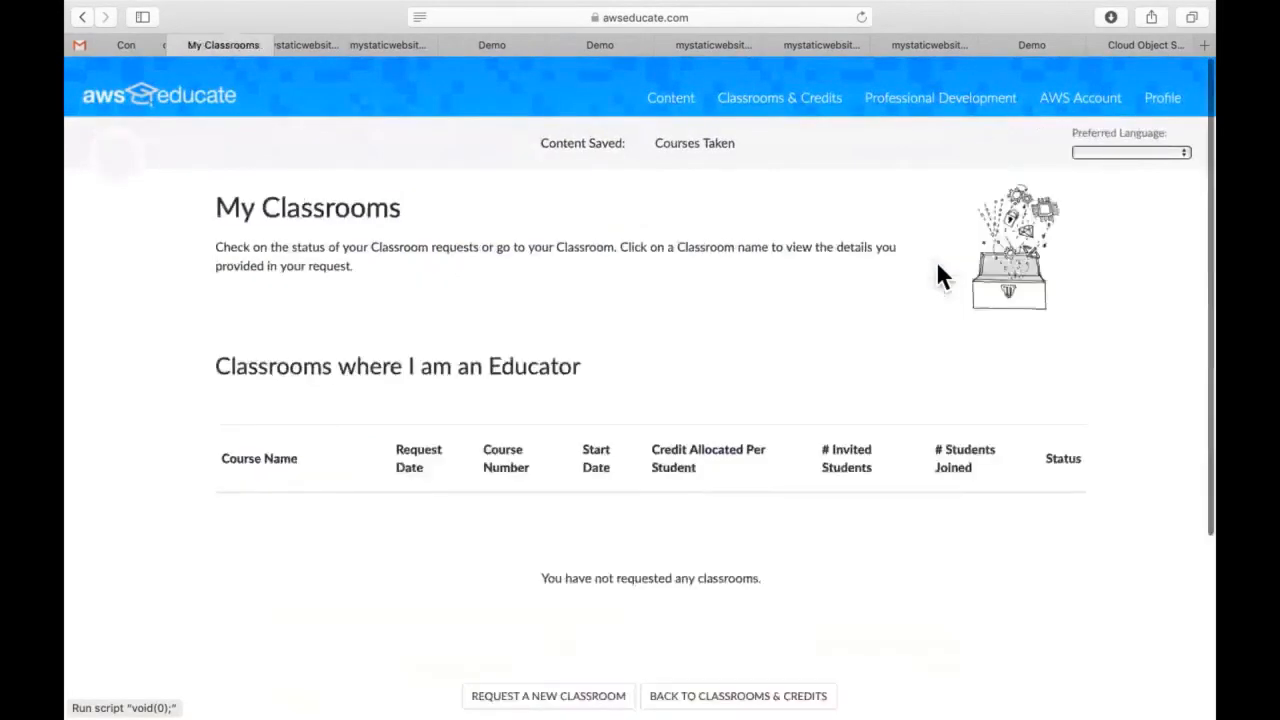
scroll(791, 440, "down", 5)
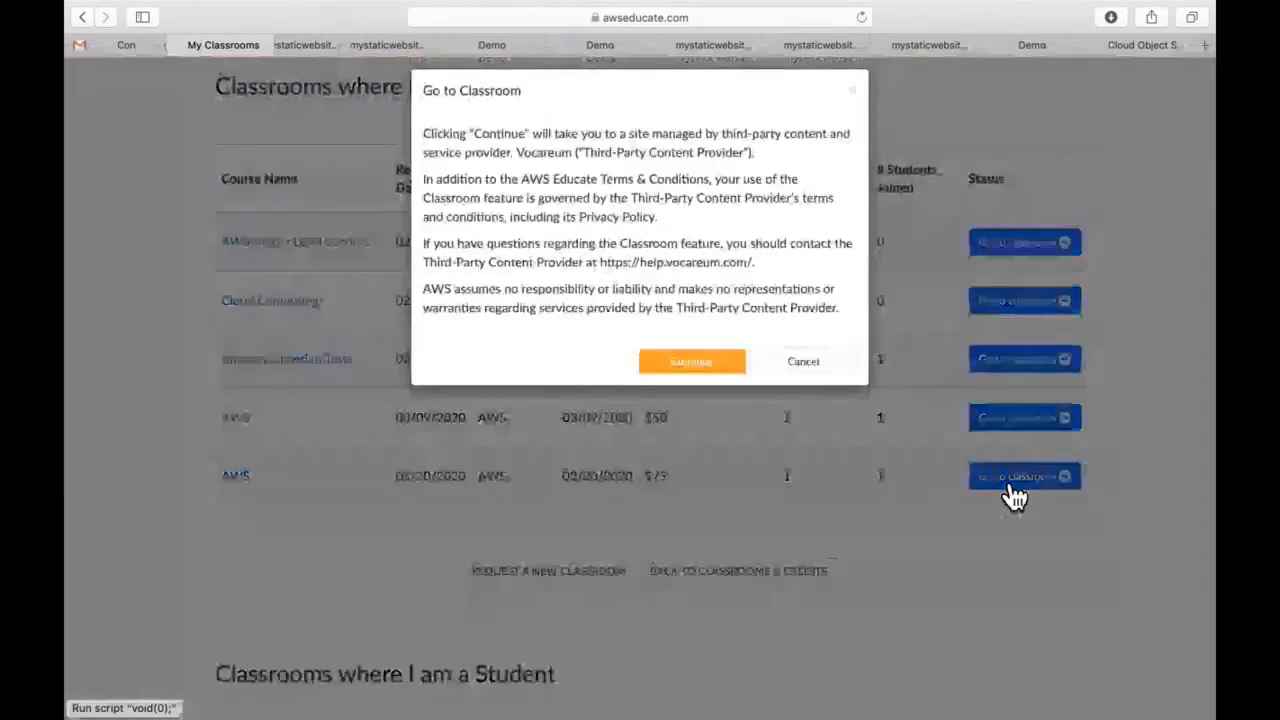
left_click(703, 368)
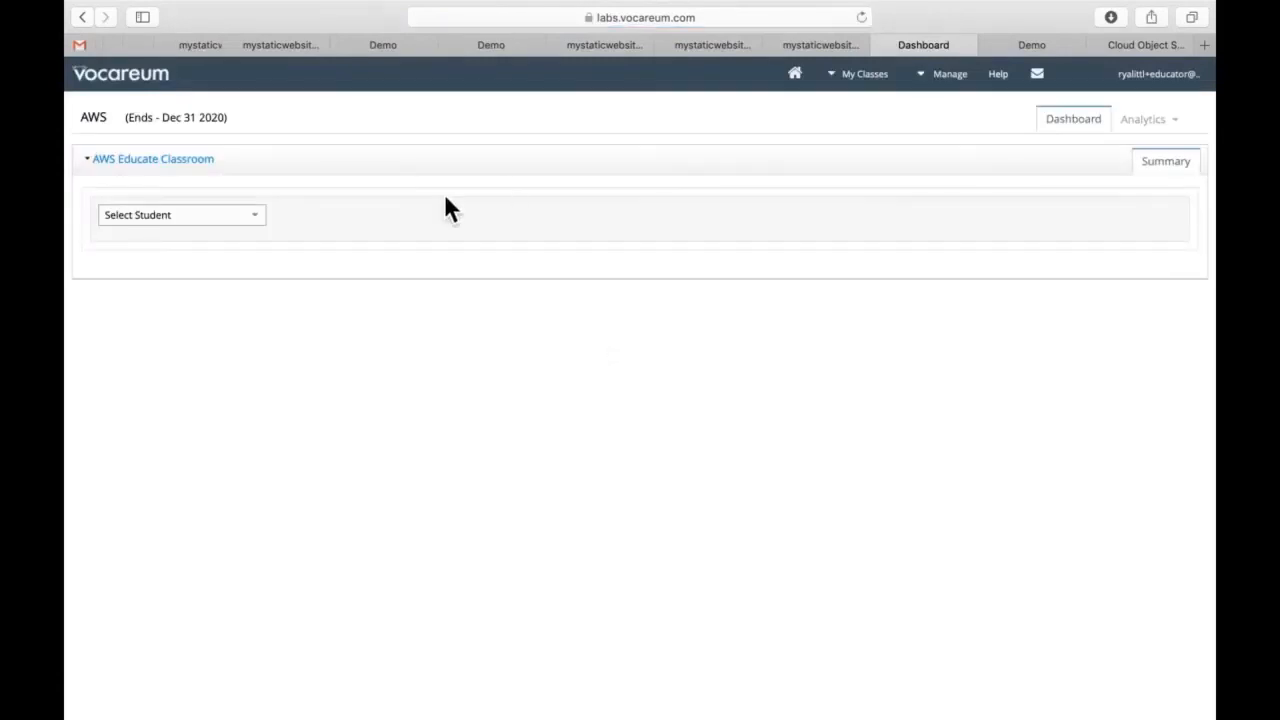
Select the non-educator student in the AWS classroom, open their work area and launch its AWS Console, allowing the blocked pop-up window.
left_click(246, 221)
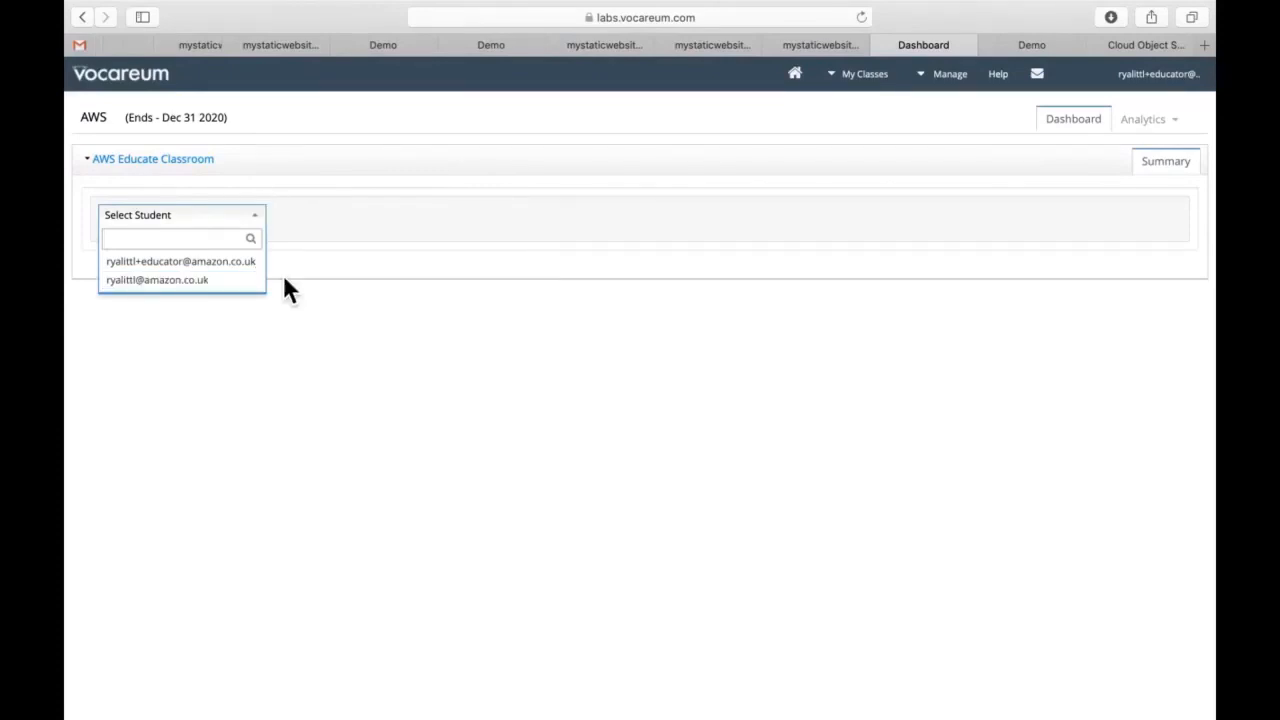
left_click(160, 285)
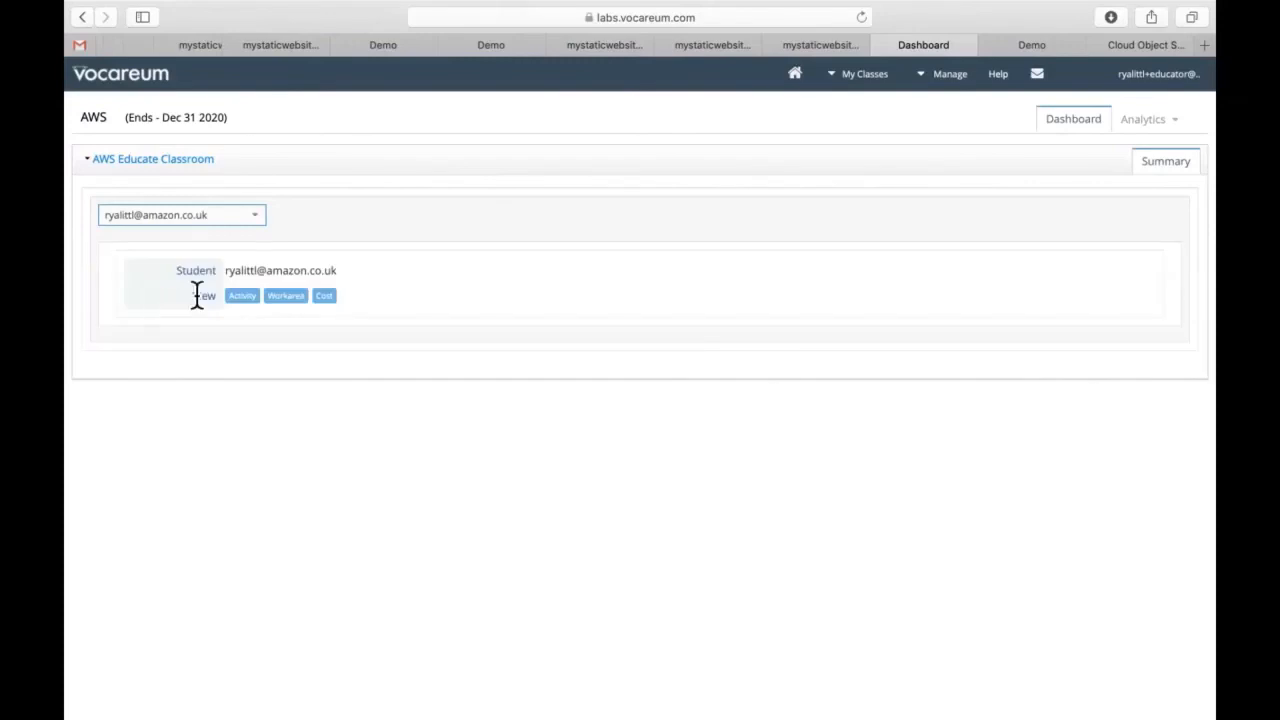
left_click(286, 296)
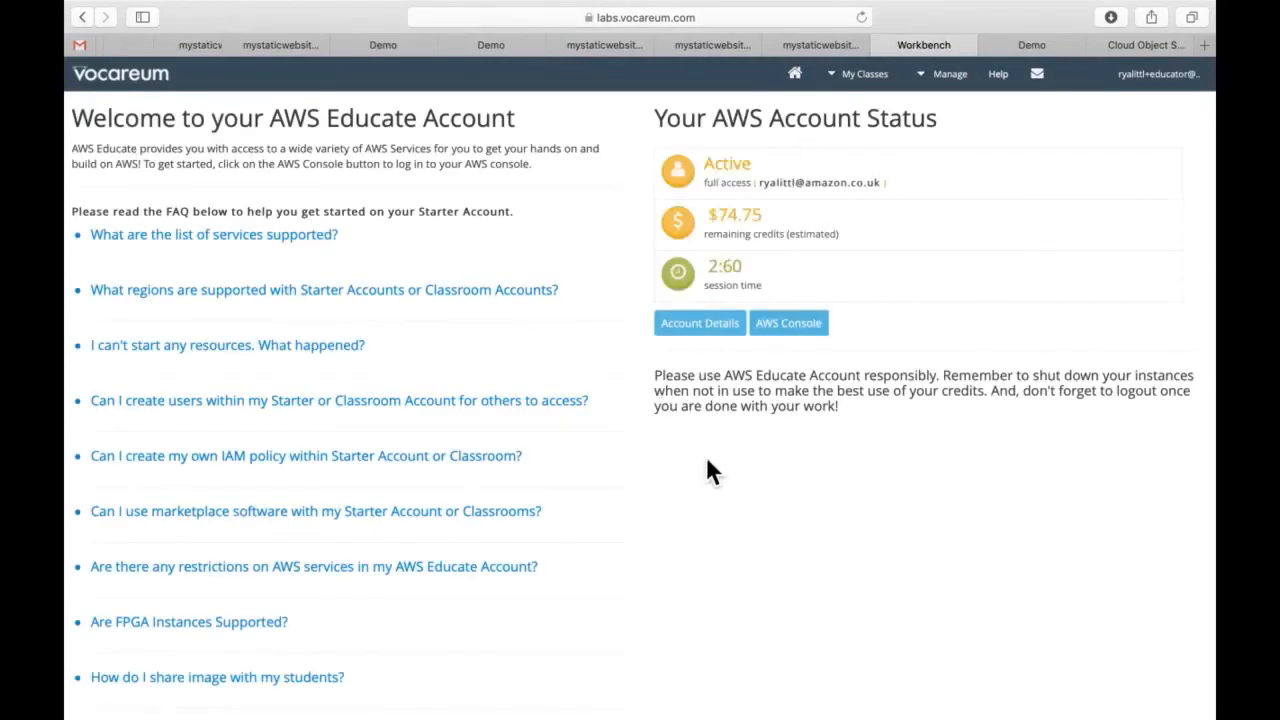
left_click(810, 340)
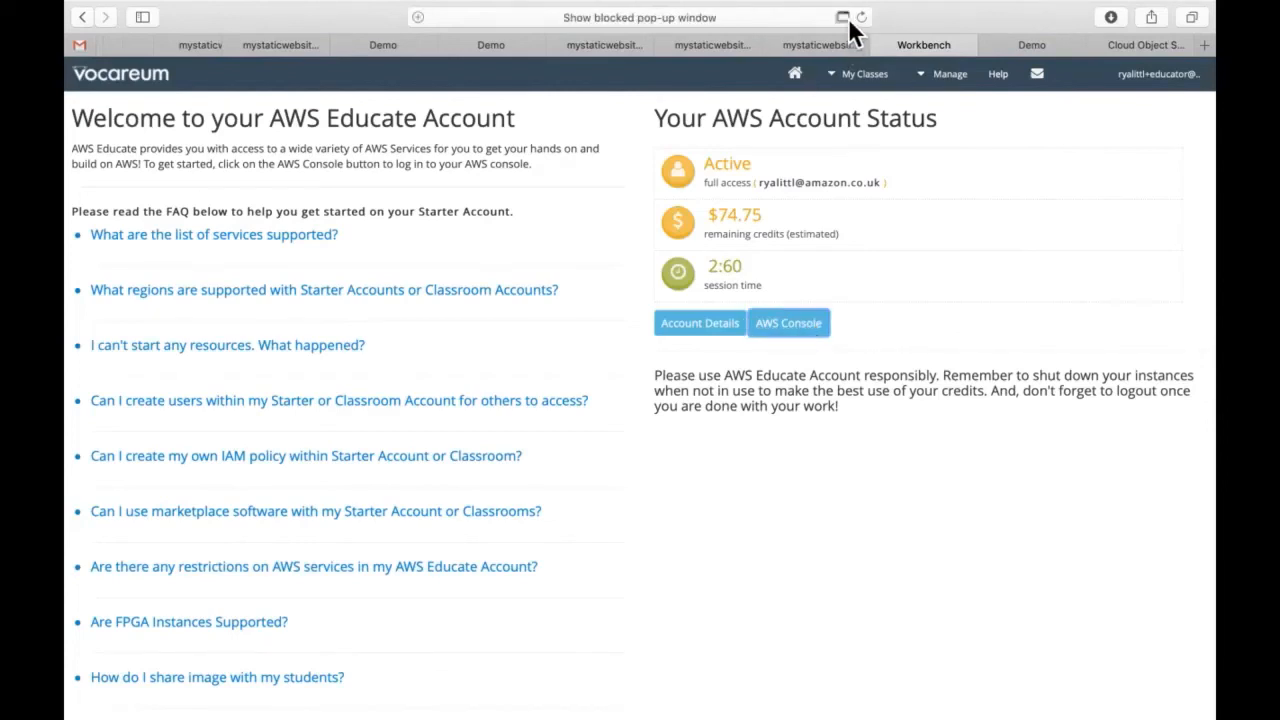
left_click(846, 18)
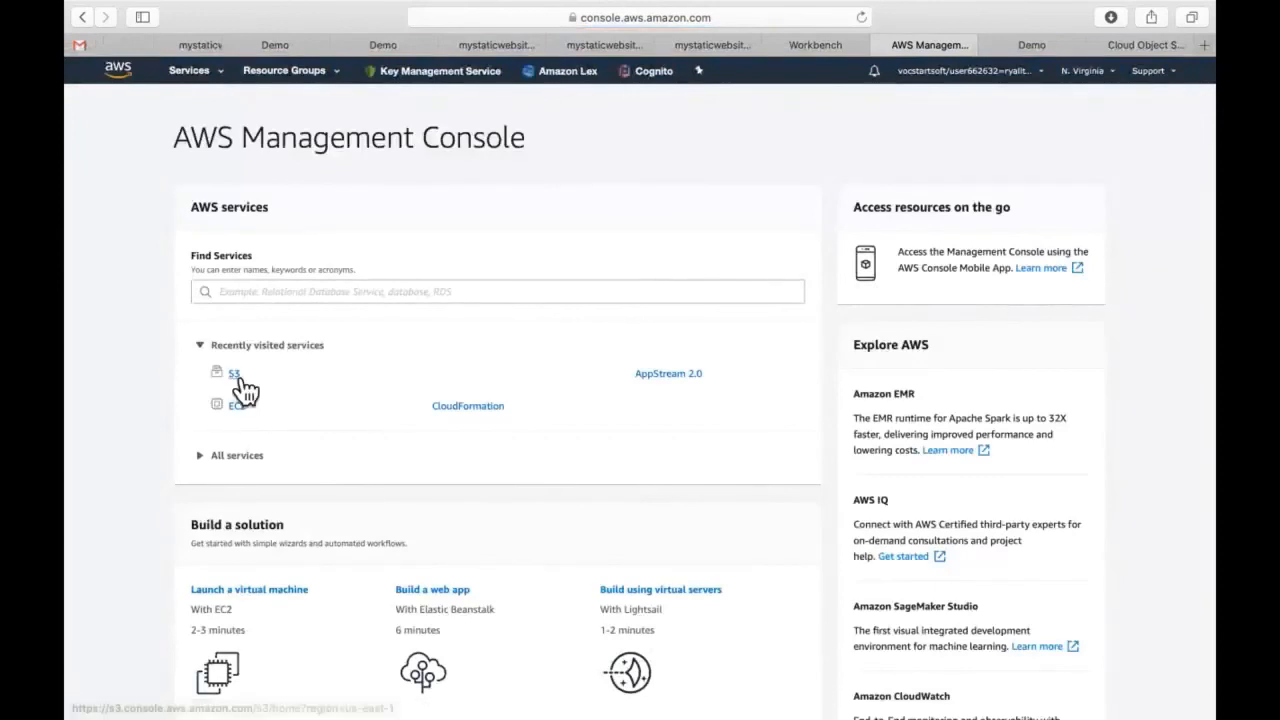
Open the mystaticwebsite-rl bucket's static website hosting settings in S3 and view the website at its endpoint.
left_click(236, 376)
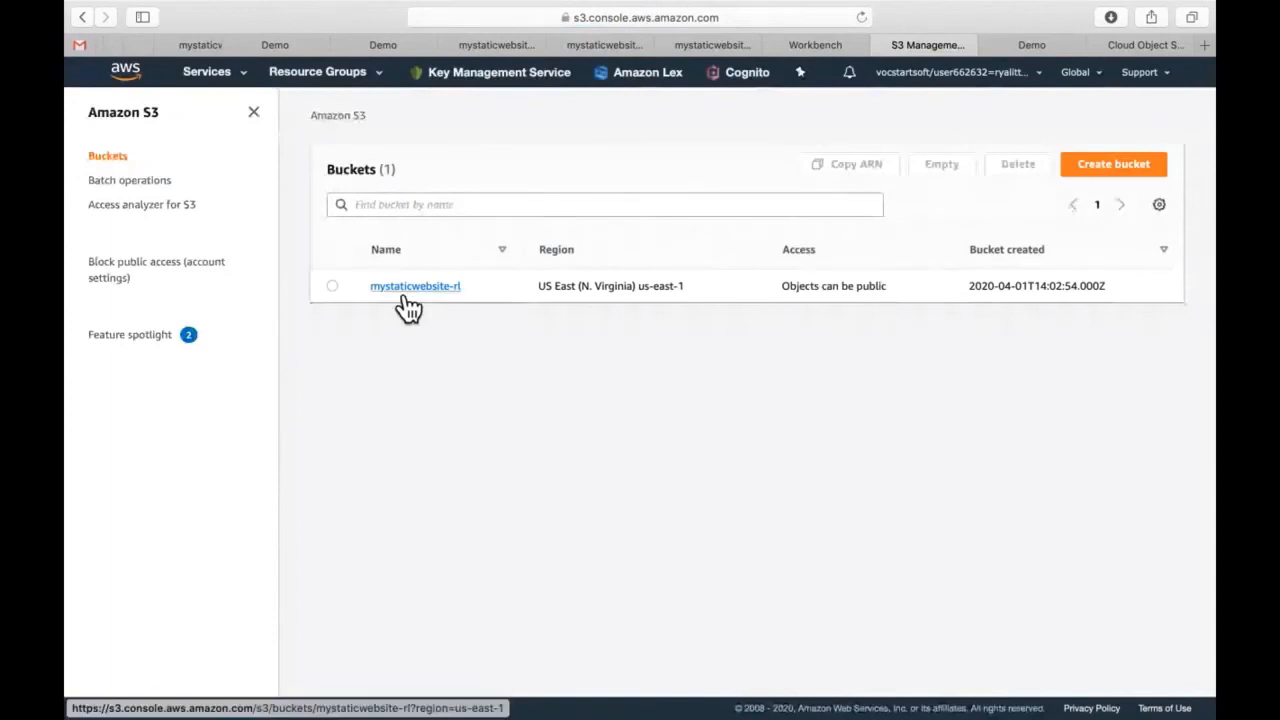
left_click(455, 298)
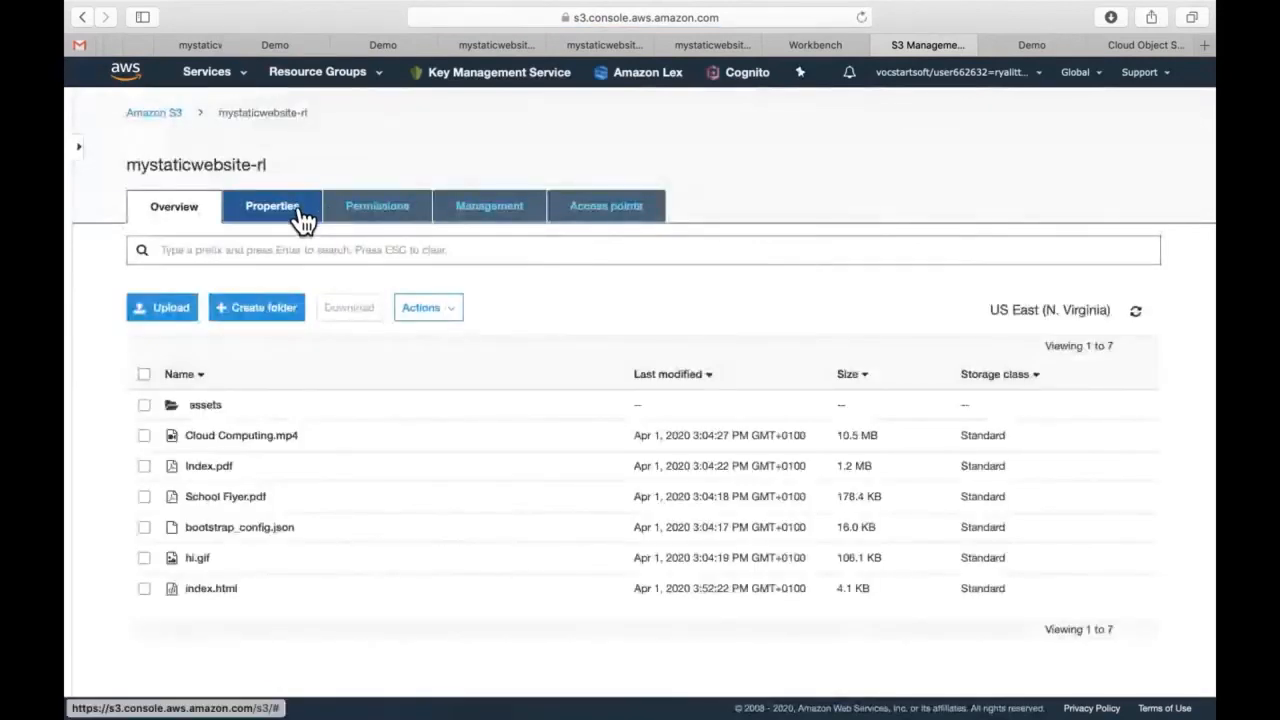
left_click(301, 212)
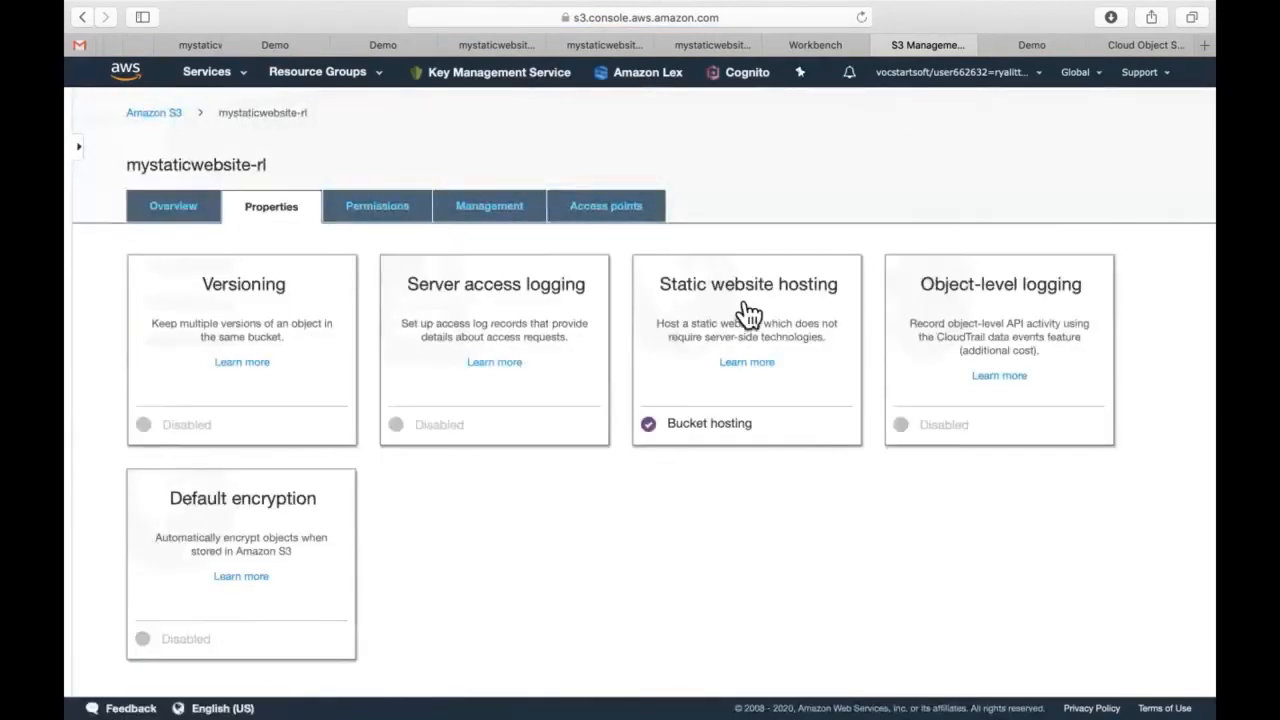
left_click(727, 322)
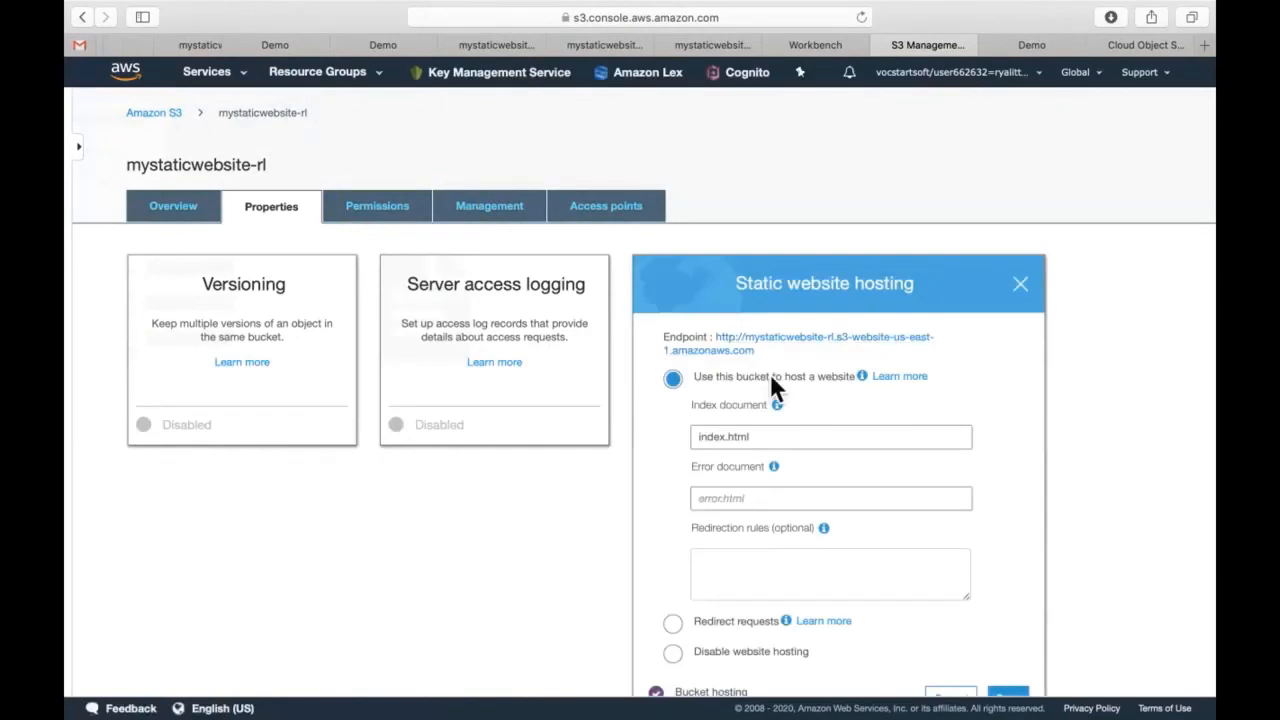
scroll(771, 384, "down", 1)
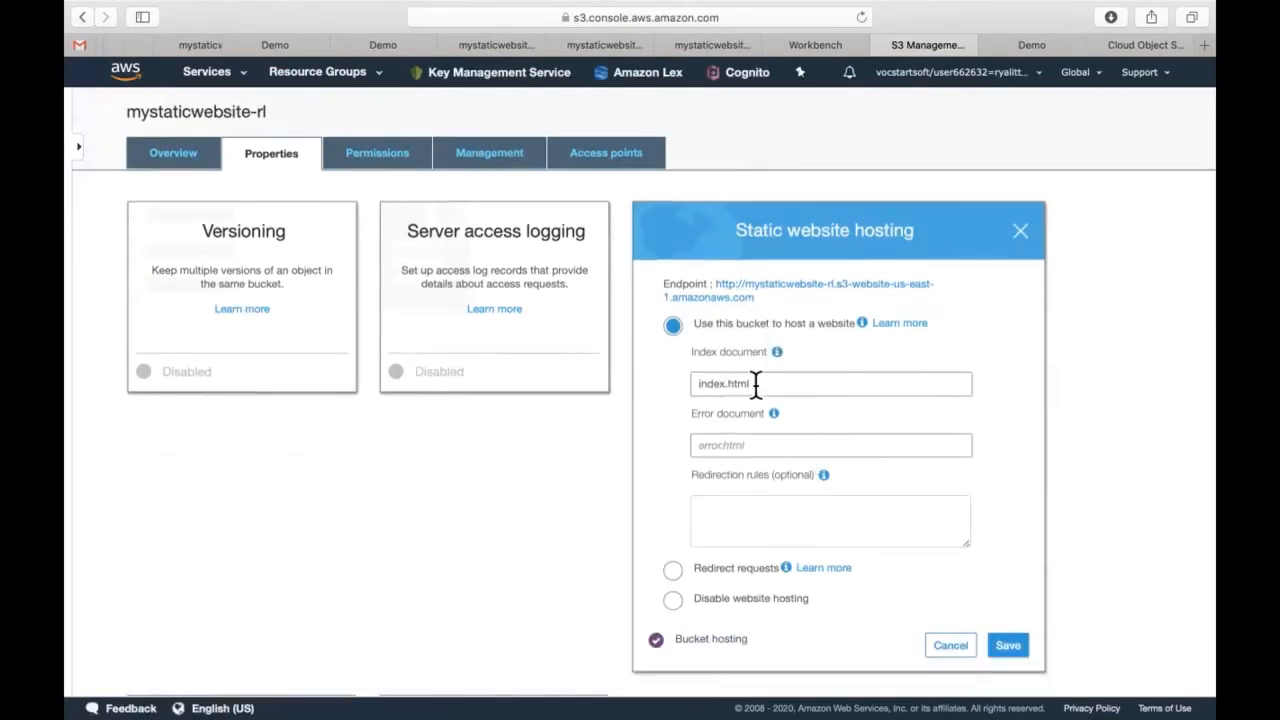
left_click(801, 290)
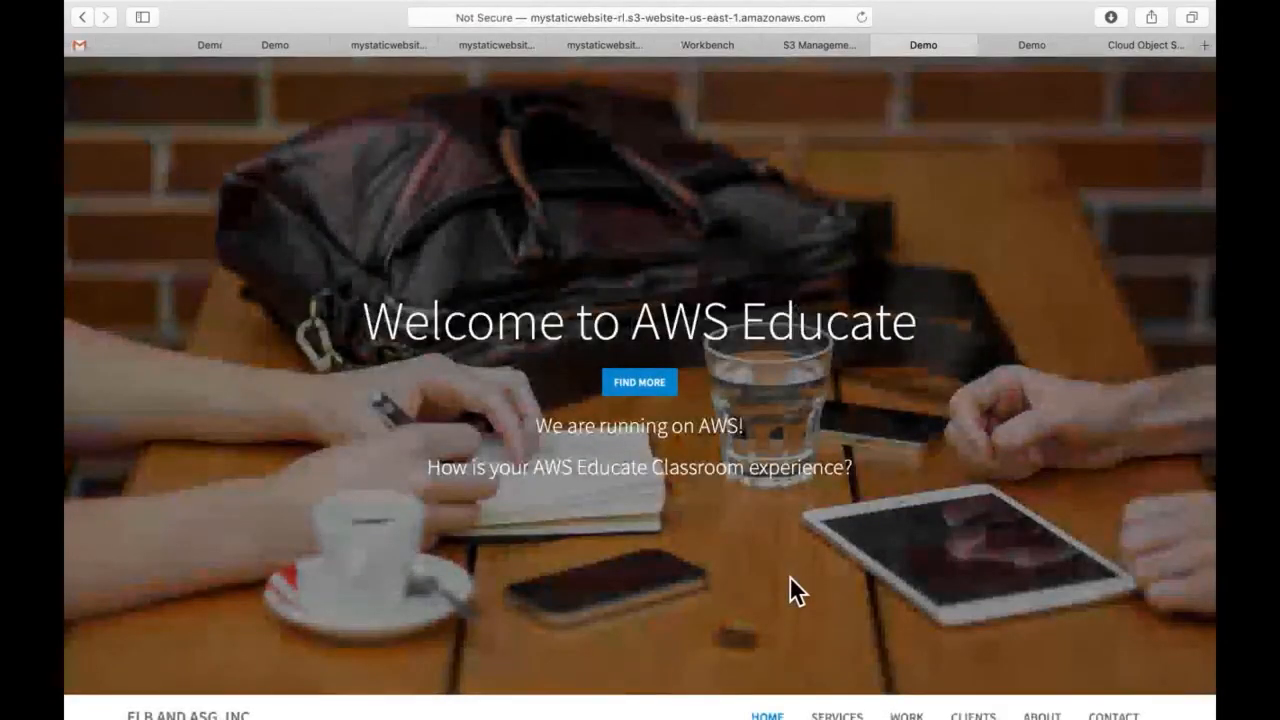
Return to the S3 console and save the bucket's static website hosting settings with index.html as the index document.
left_click(823, 42)
scroll(803, 410, "down", 3)
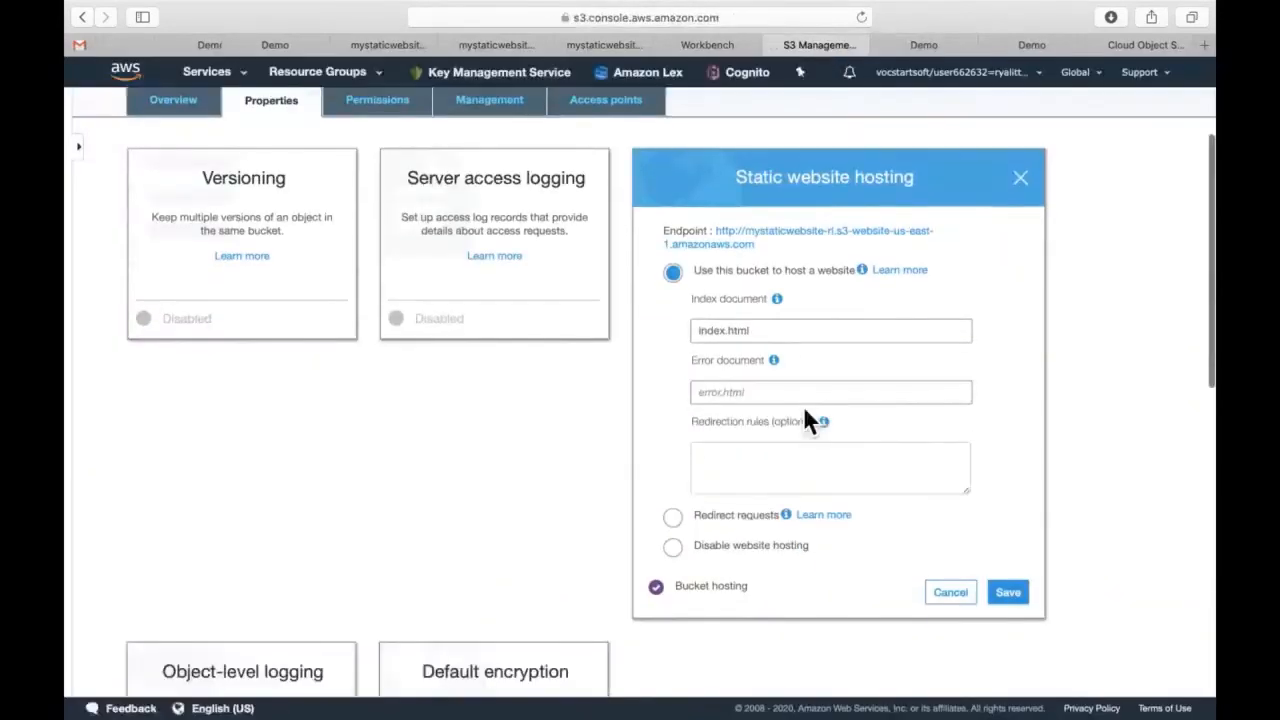
scroll(893, 380, "up", 2)
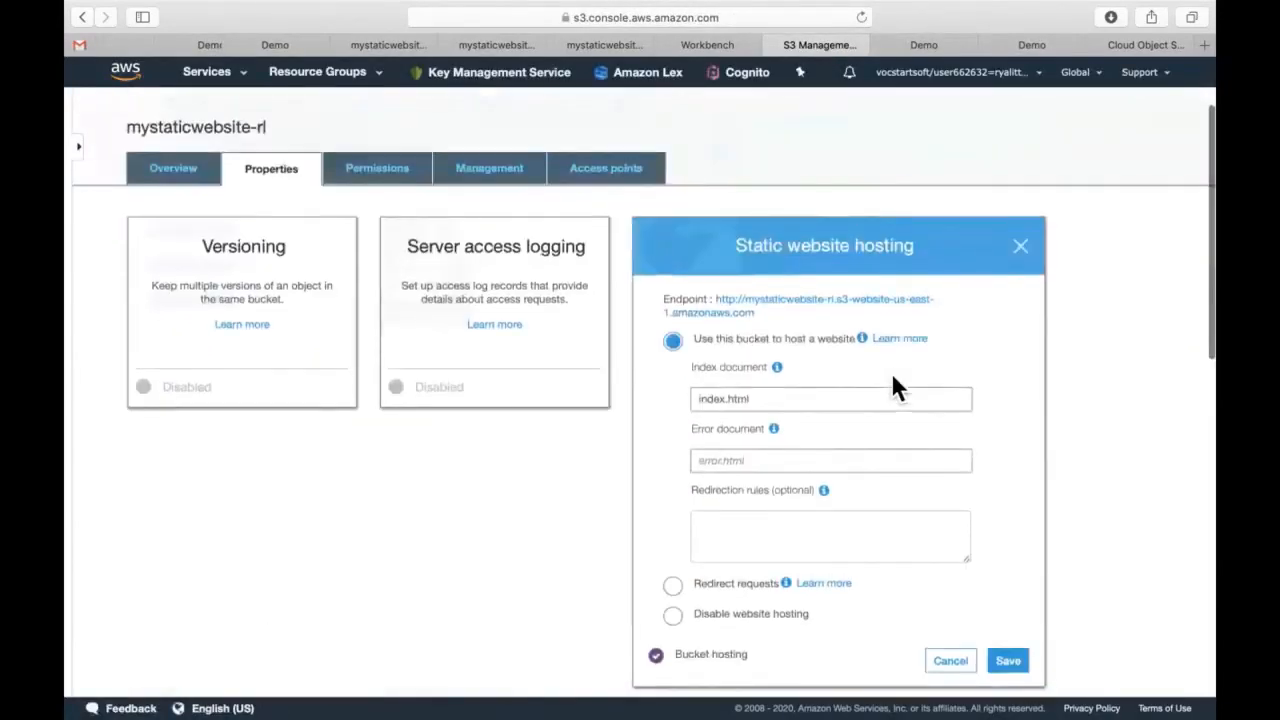
scroll(891, 377, "down", 2)
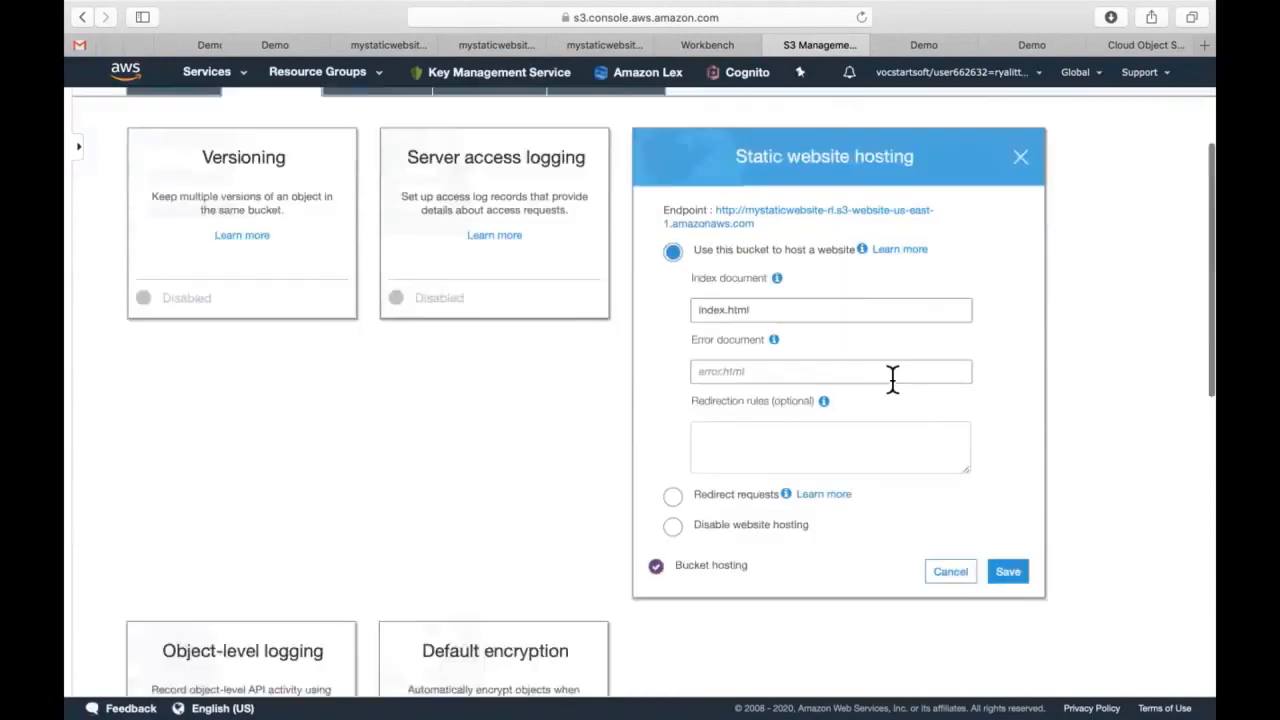
left_click(1020, 580)
scroll(463, 333, "up", 3)
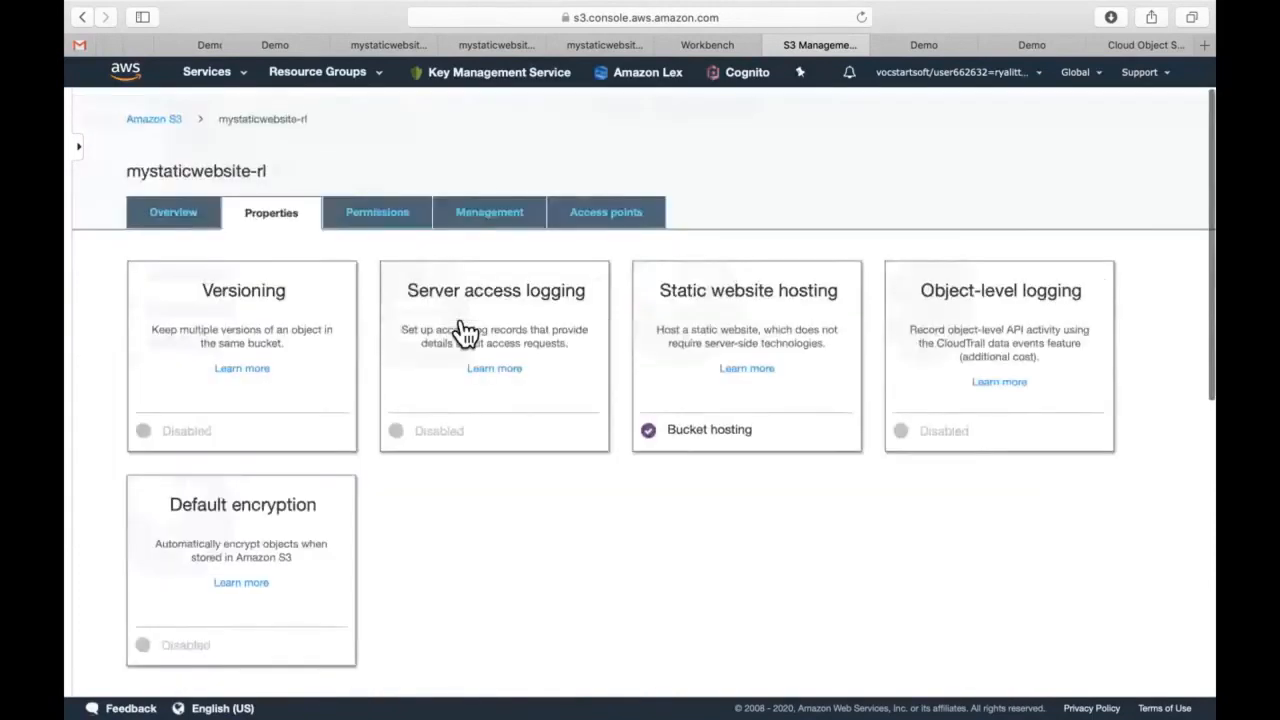
Show the bucket's object overview, check the student's account status in the Vocareum Workbench and return to the S3 console.
left_click(212, 227)
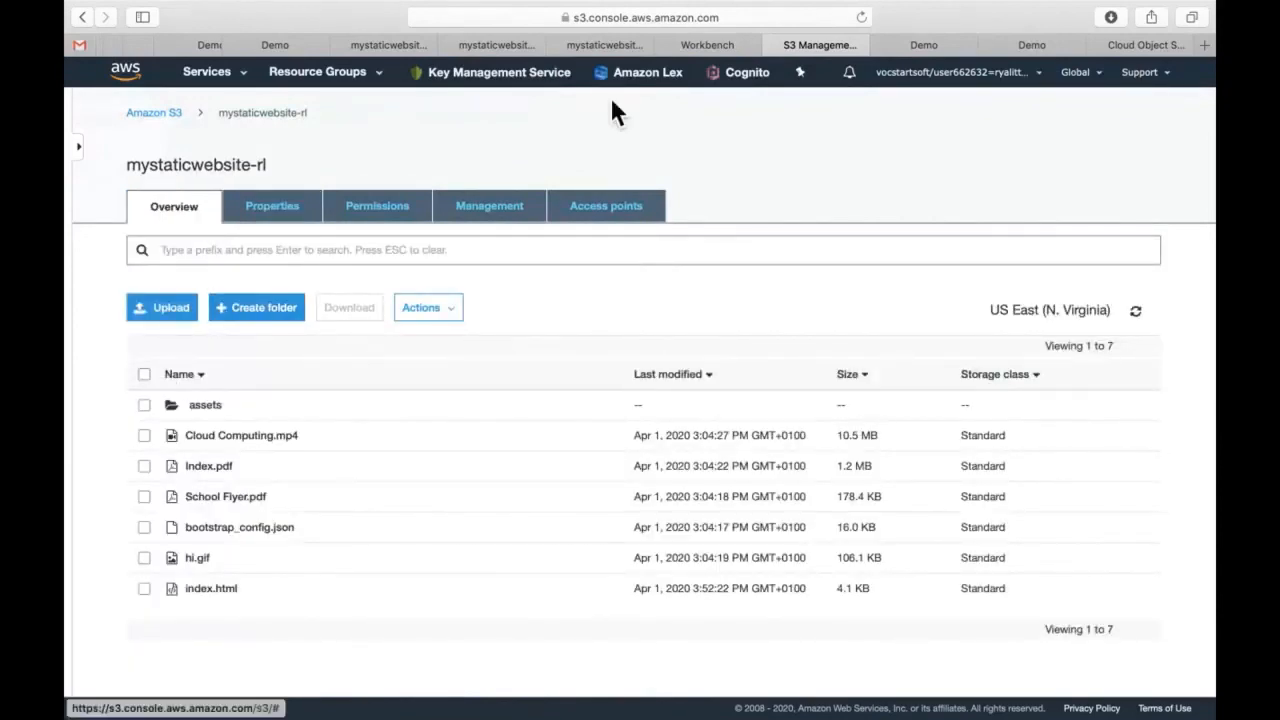
left_click(709, 45)
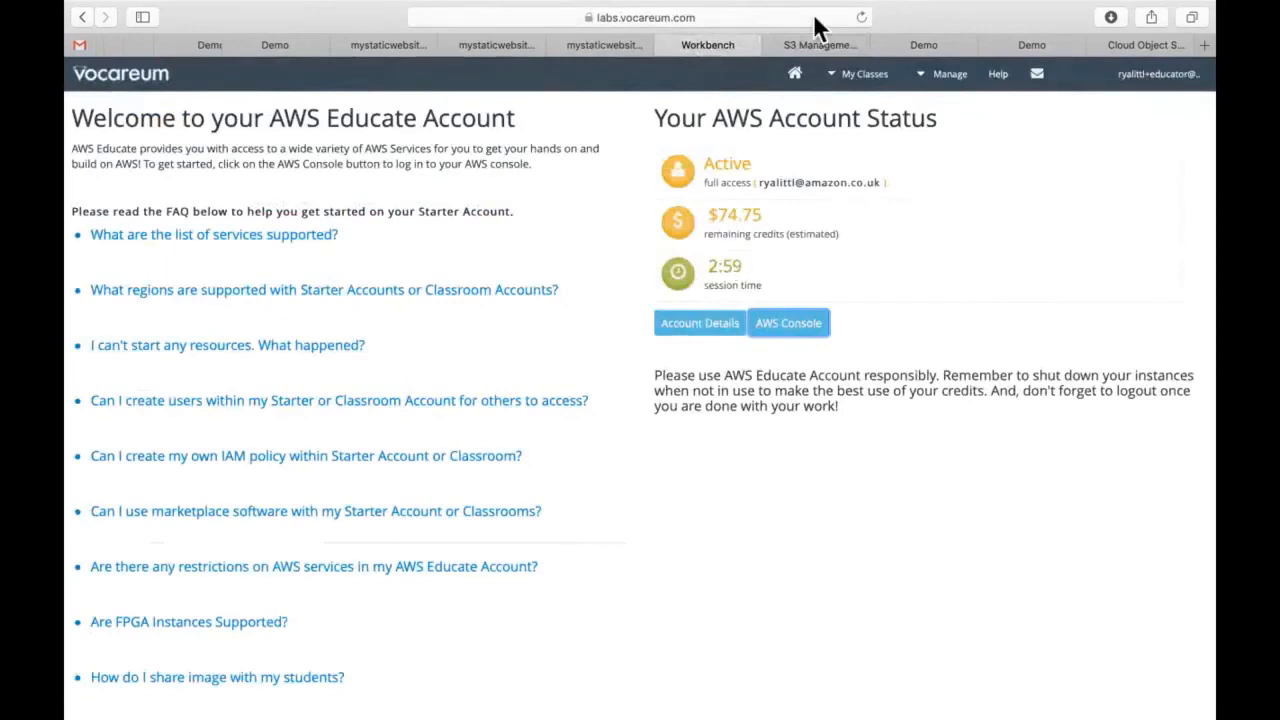
left_click(825, 47)
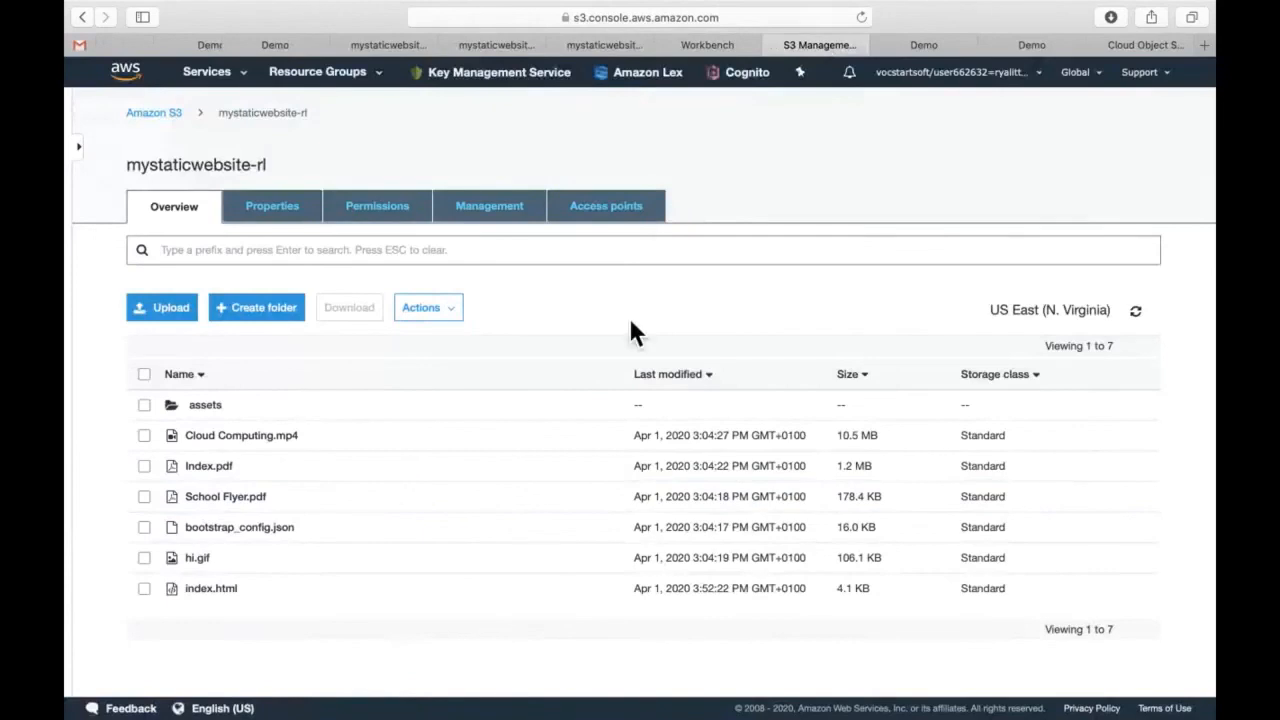
Select all objects in the mystaticwebsite-rl bucket, including the assets folder, and delete them.
left_click(144, 374)
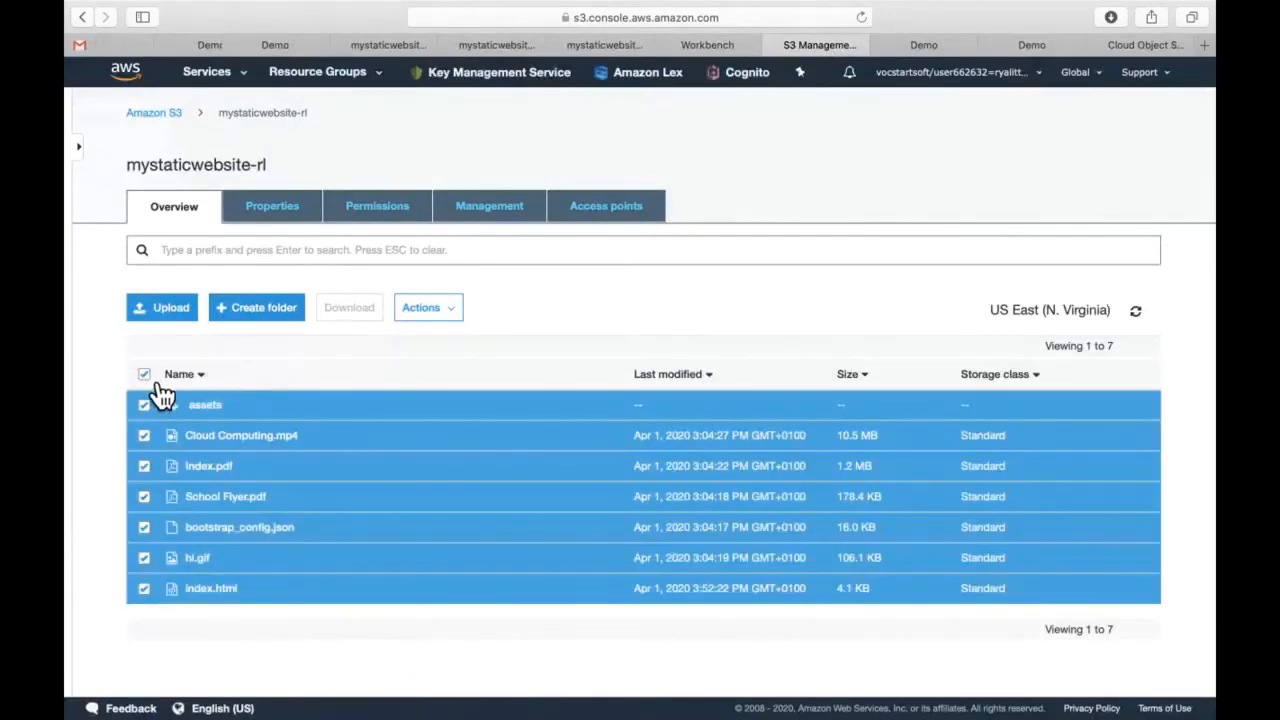
left_click(152, 380)
left_click(150, 398)
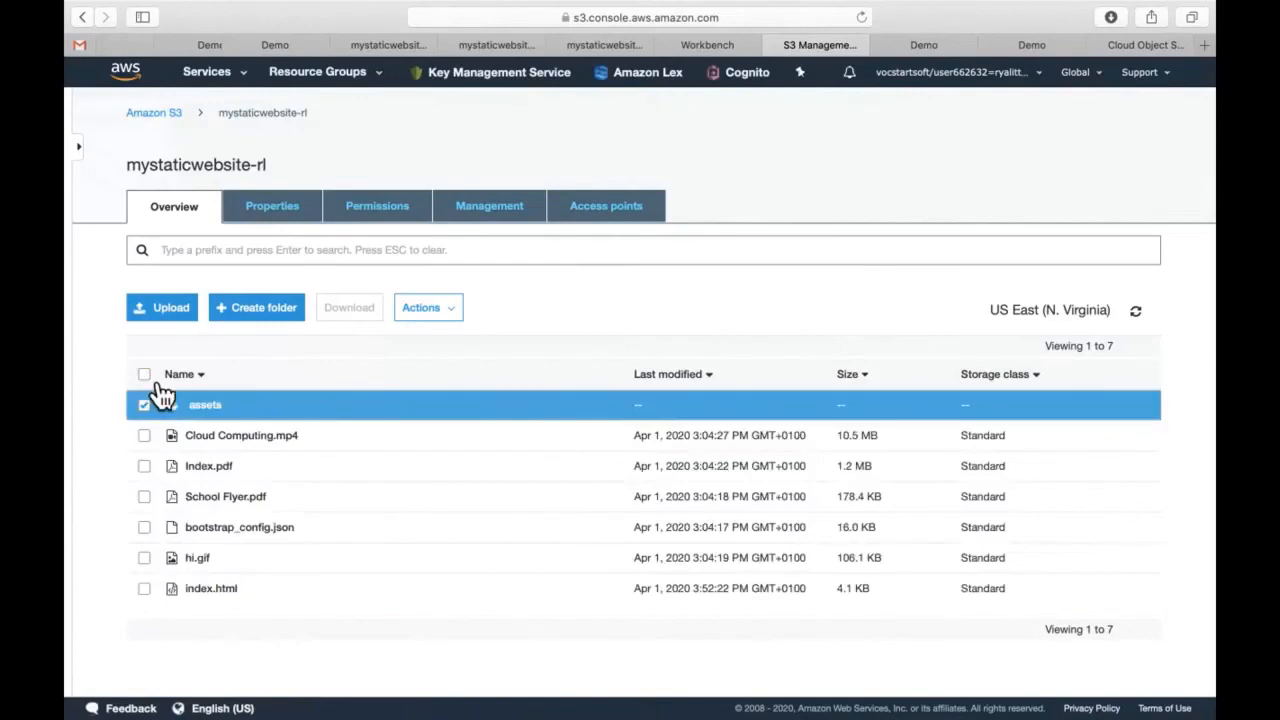
left_click(150, 378)
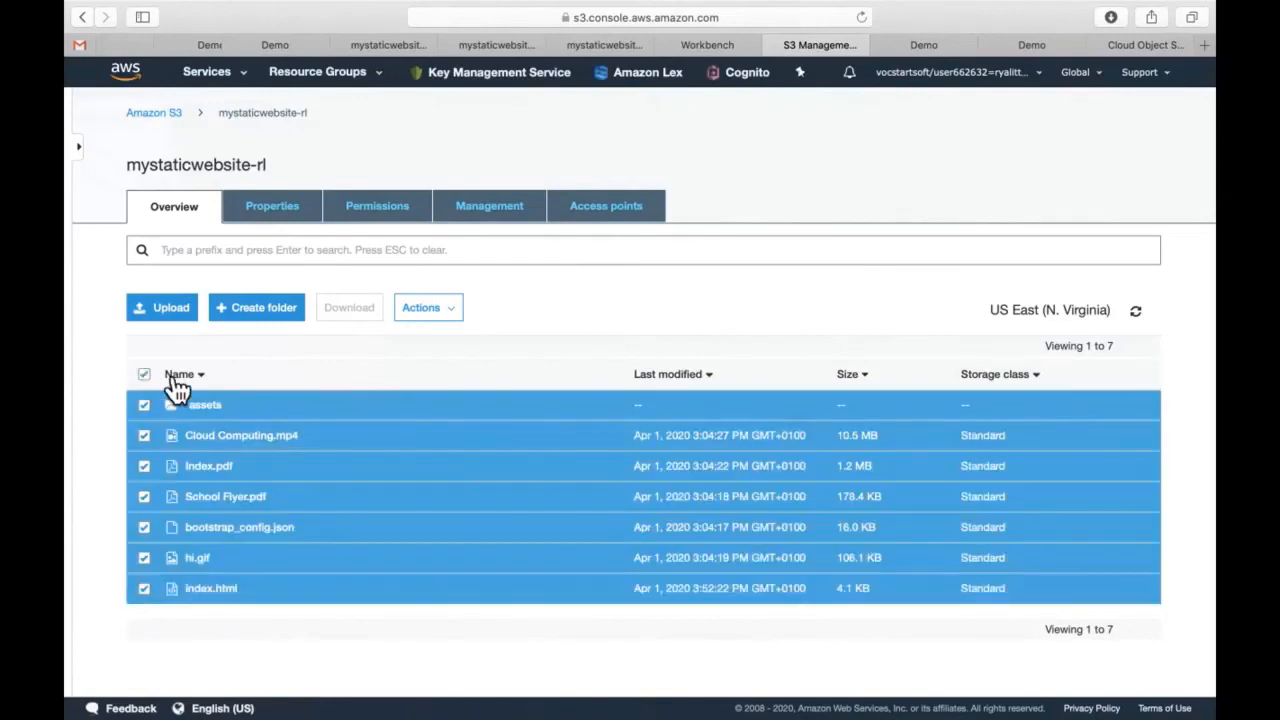
left_click(449, 329)
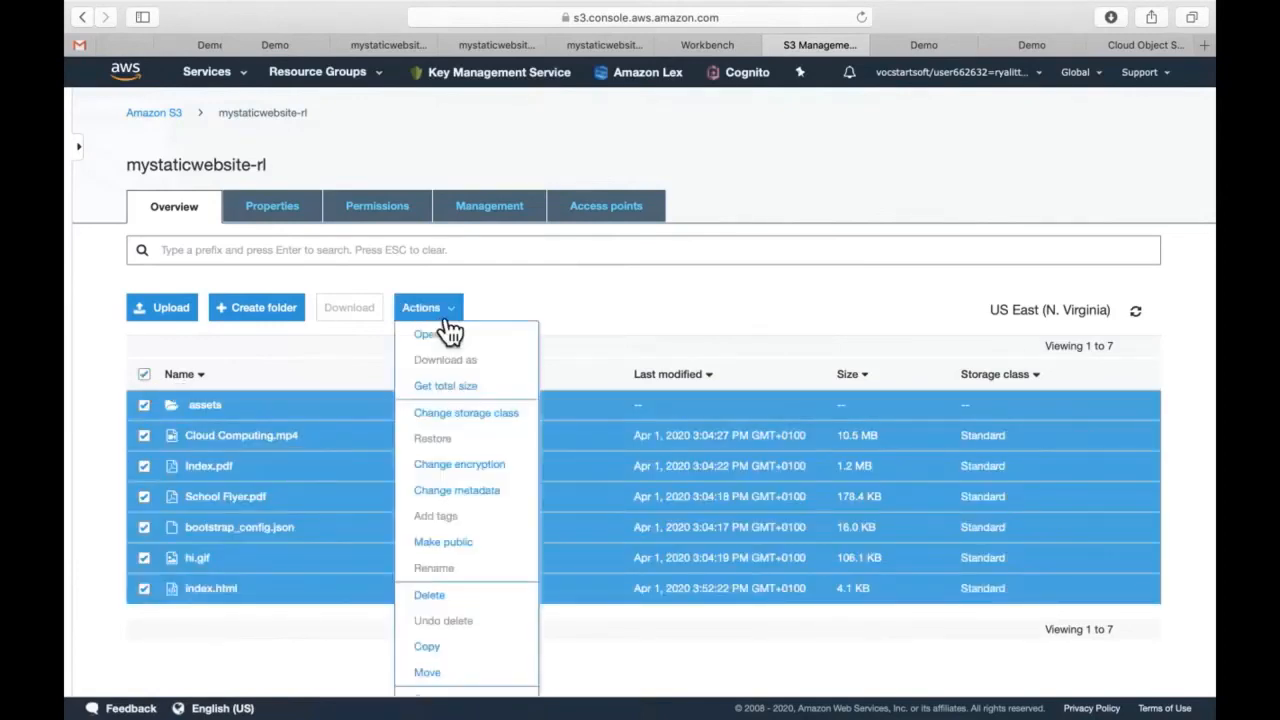
left_click(450, 598)
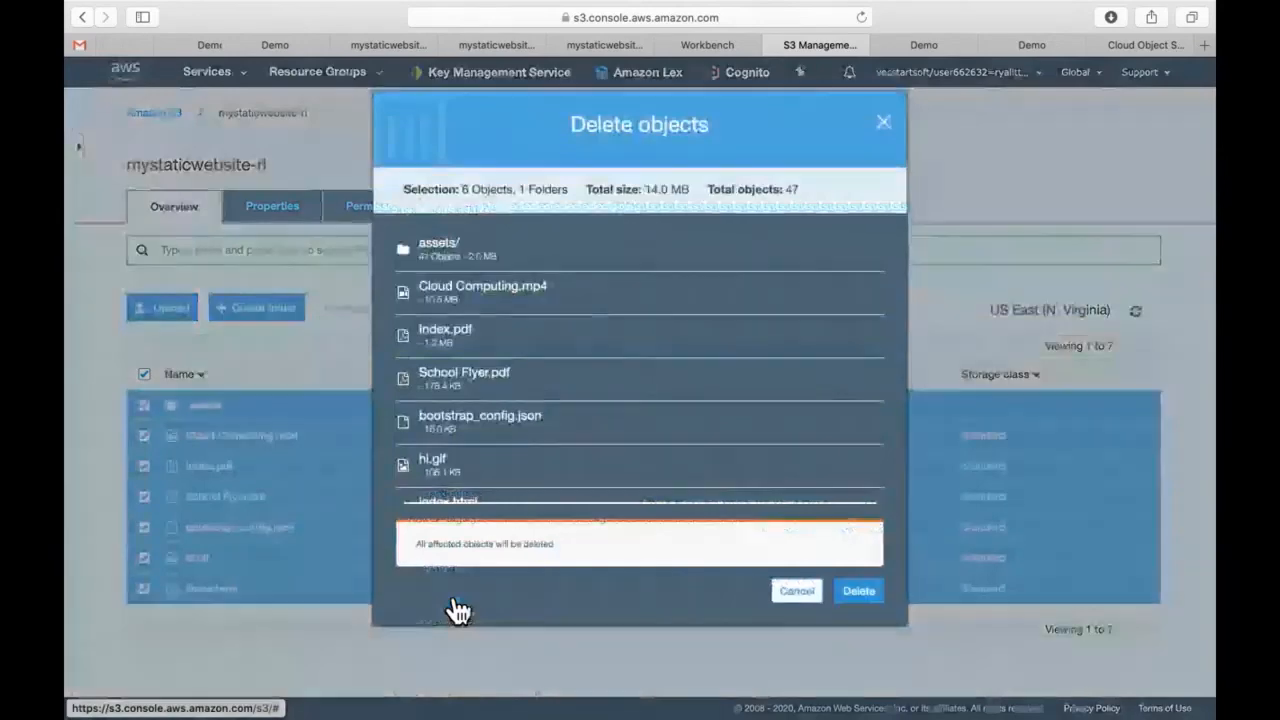
left_click(873, 602)
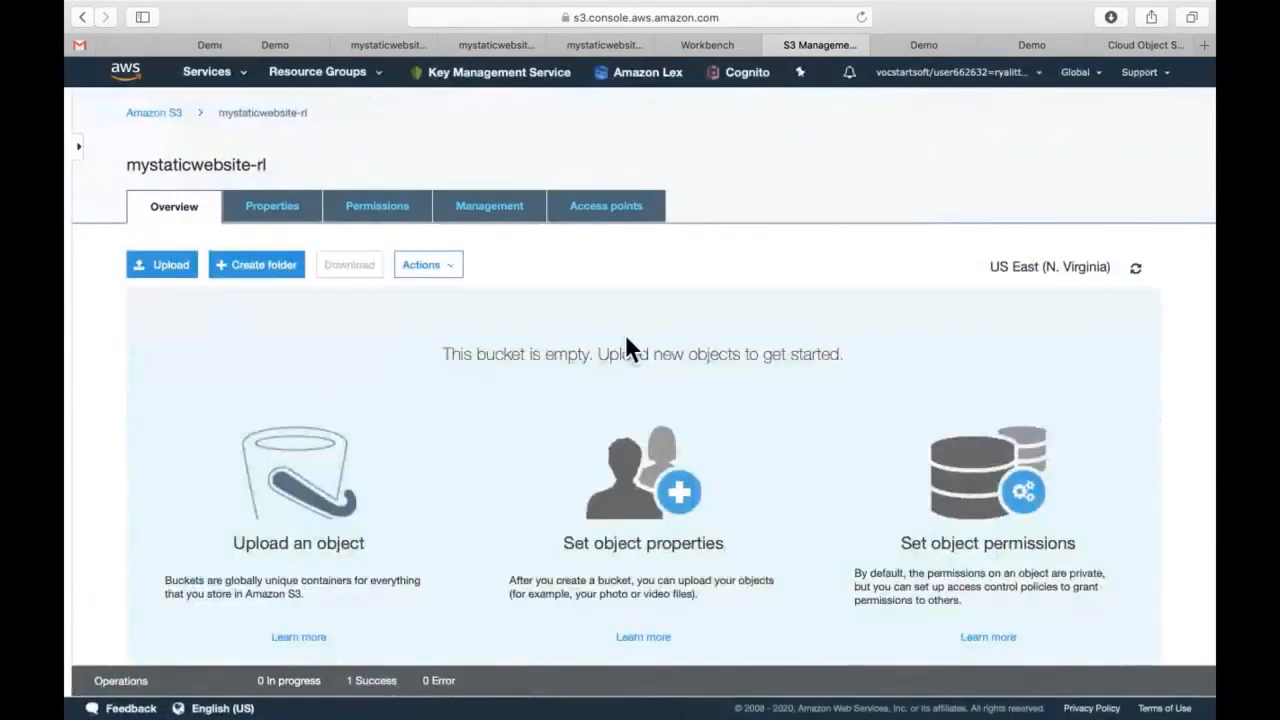
Delete the mystaticwebsite-rl bucket from the S3 bucket list, confirming with its name.
left_click(162, 118)
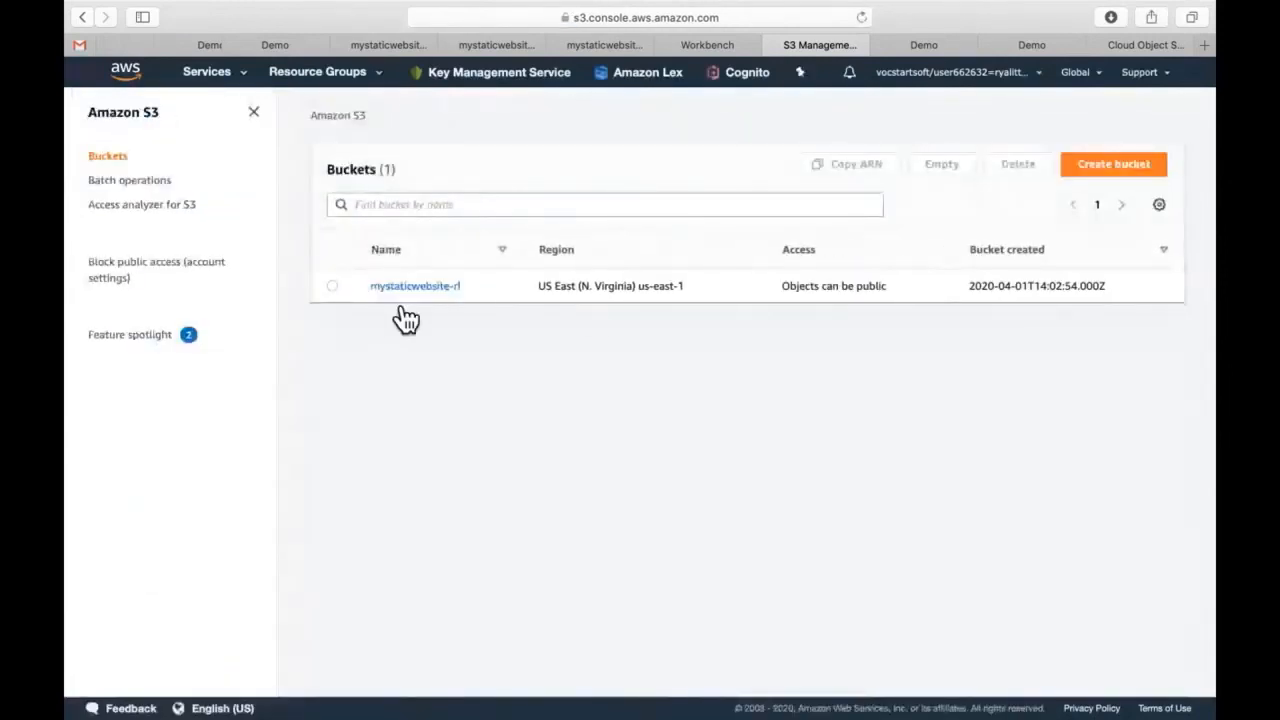
left_click(333, 286)
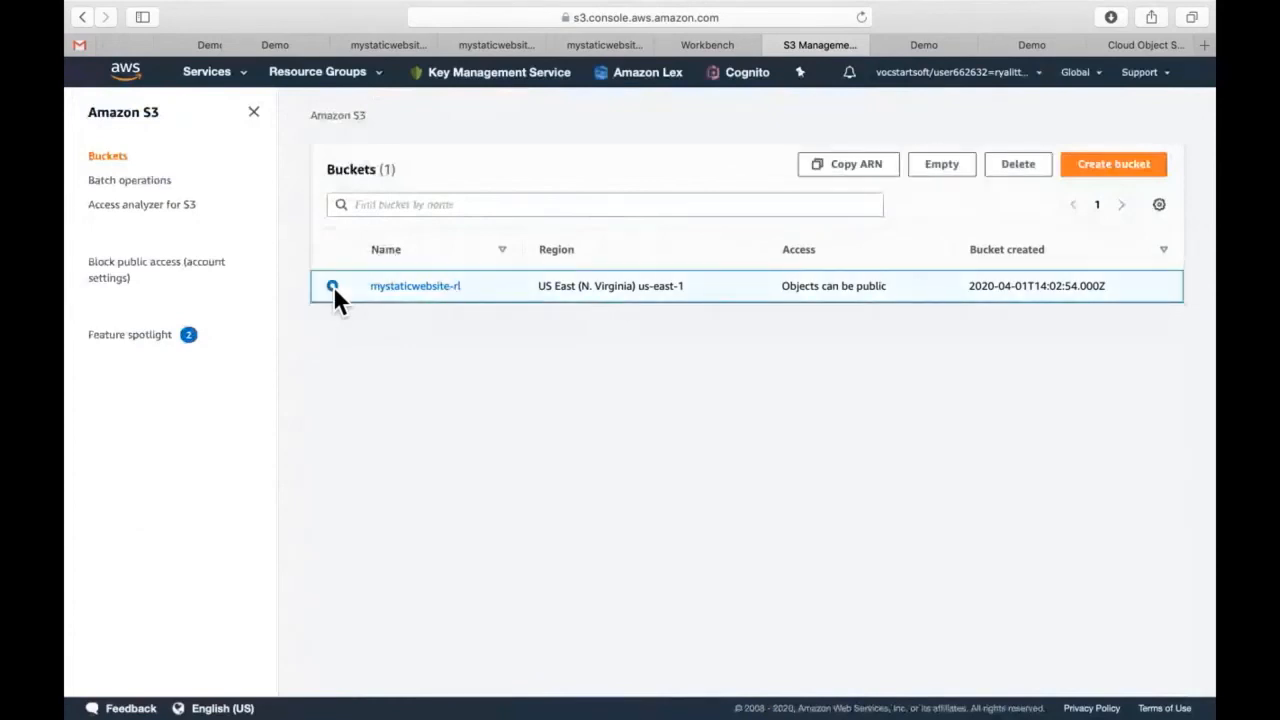
left_click(1038, 165)
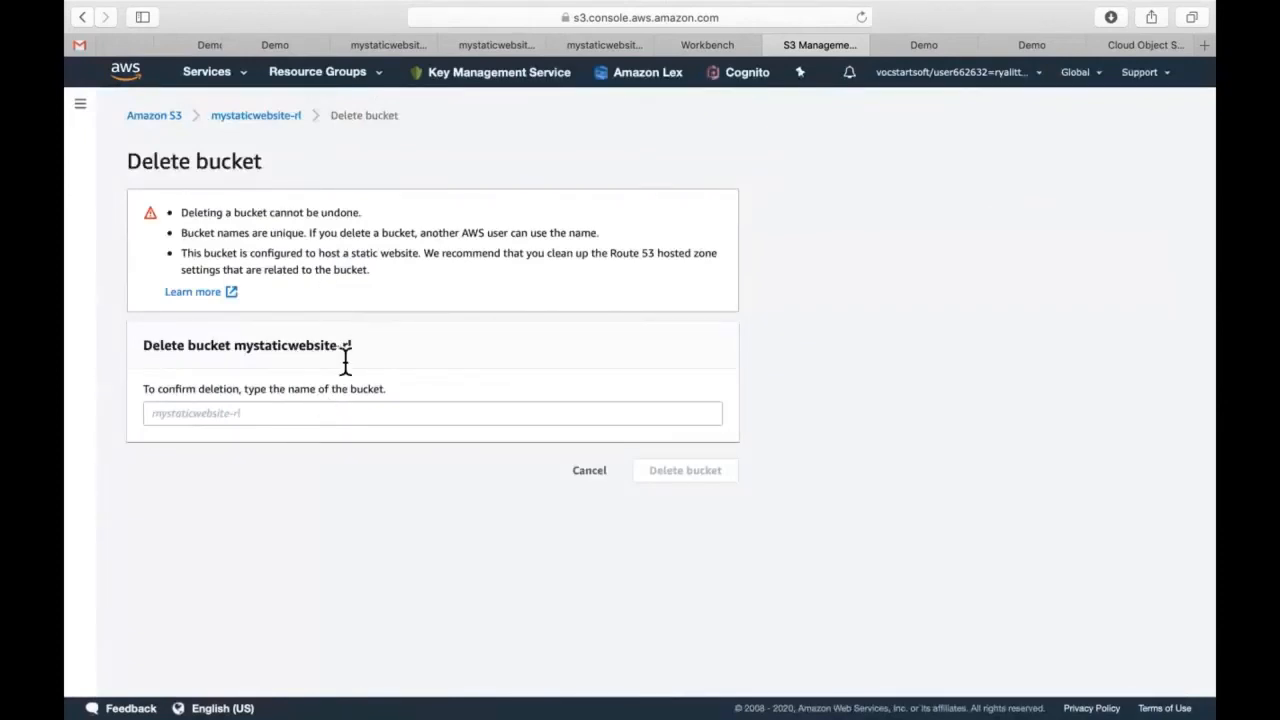
left_click_drag(373, 350, 237, 350)
key("super+c")
left_click(238, 415)
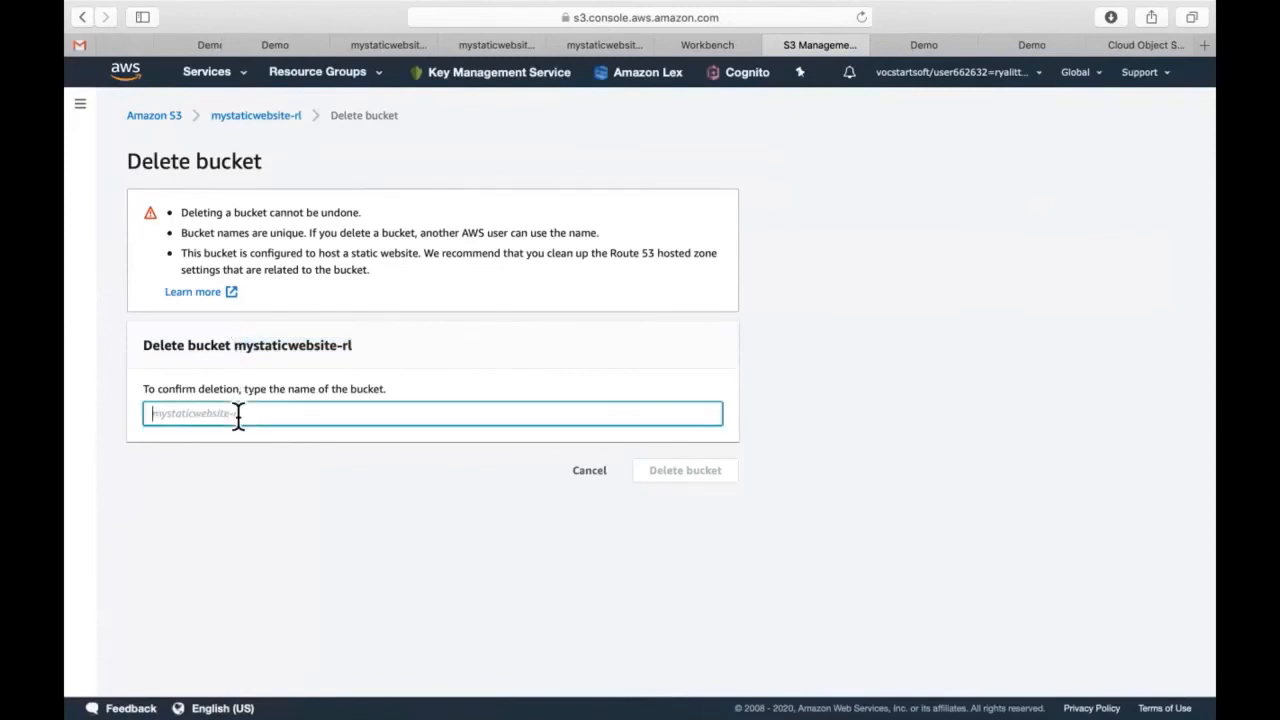
key("super+v")
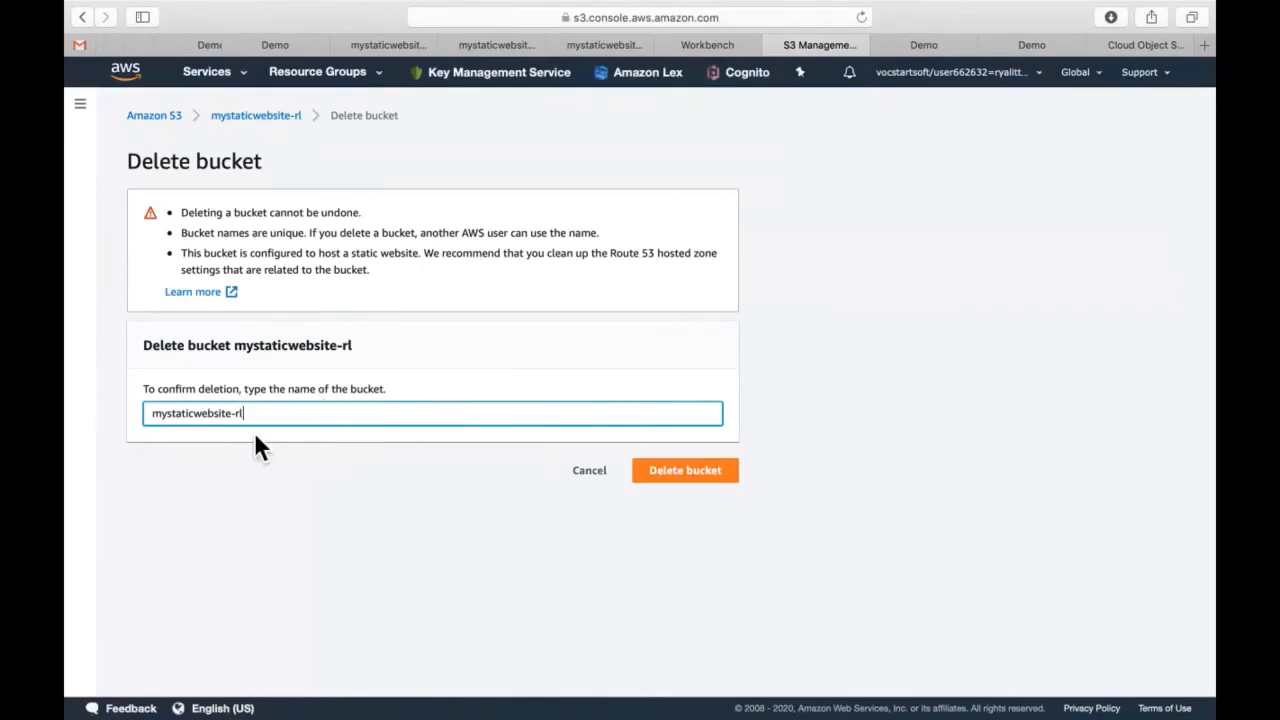
left_click(718, 488)
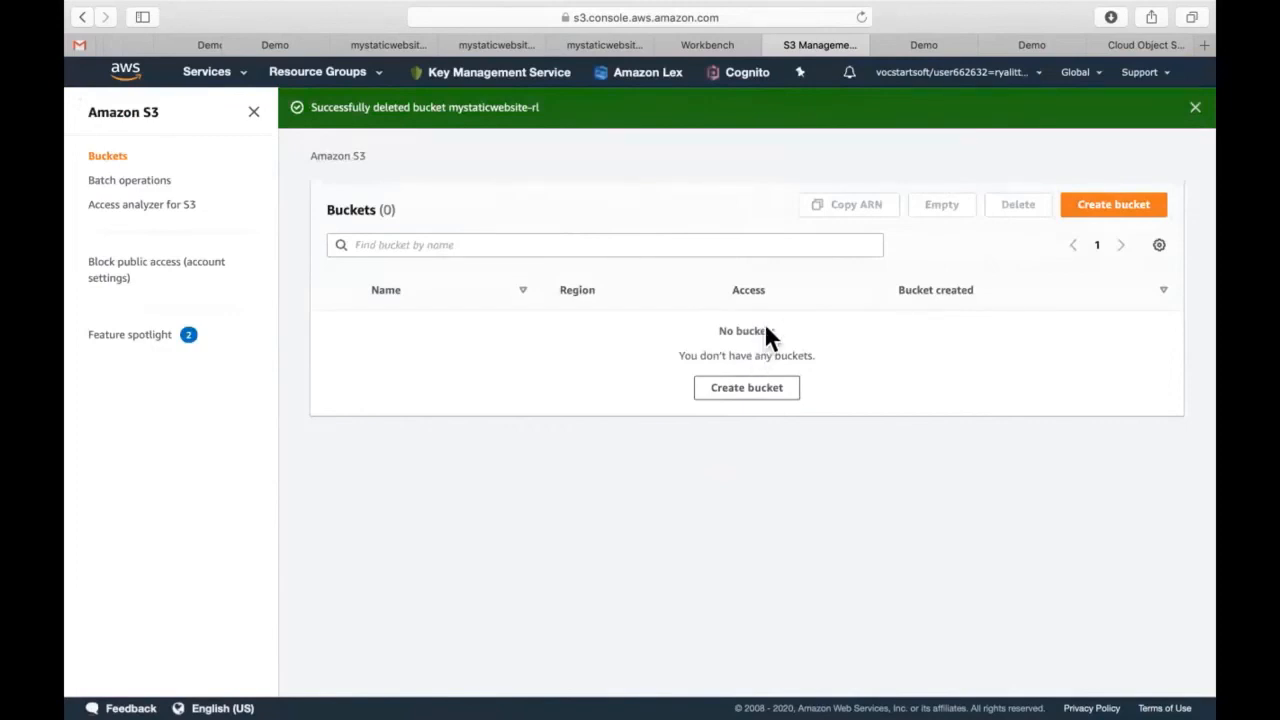
key("ctrl+Up")
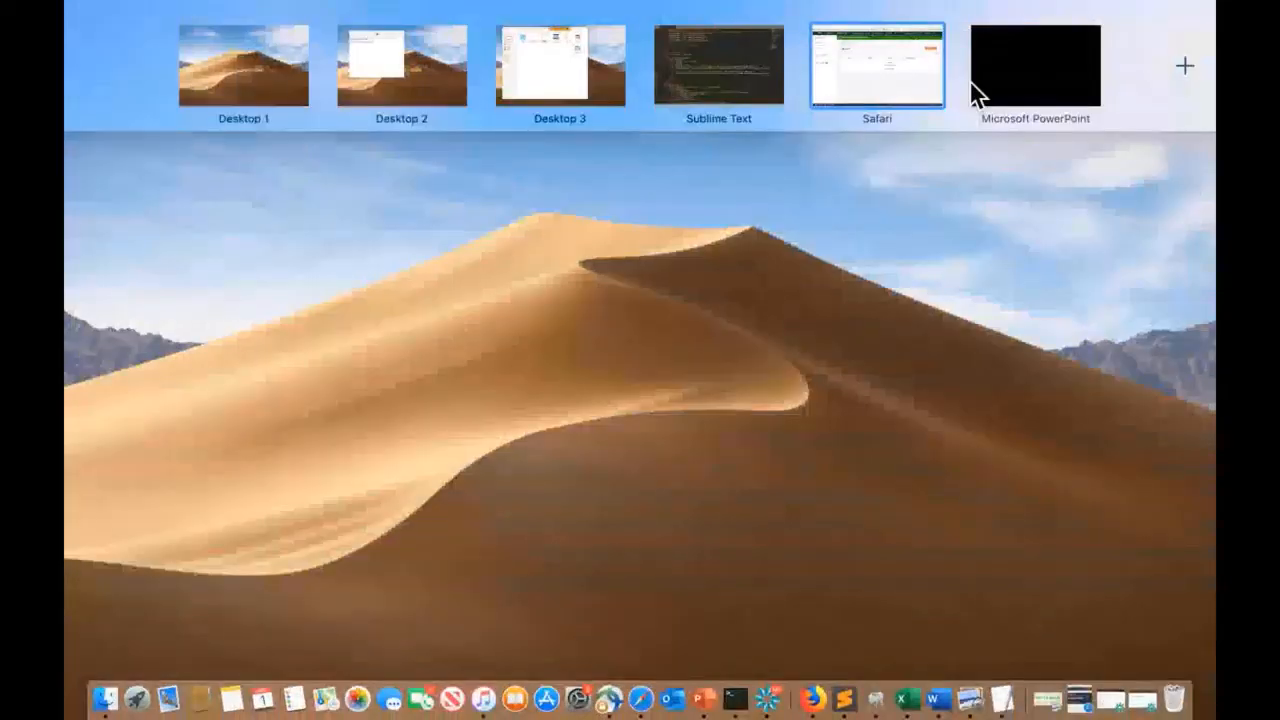
left_click(1020, 80)
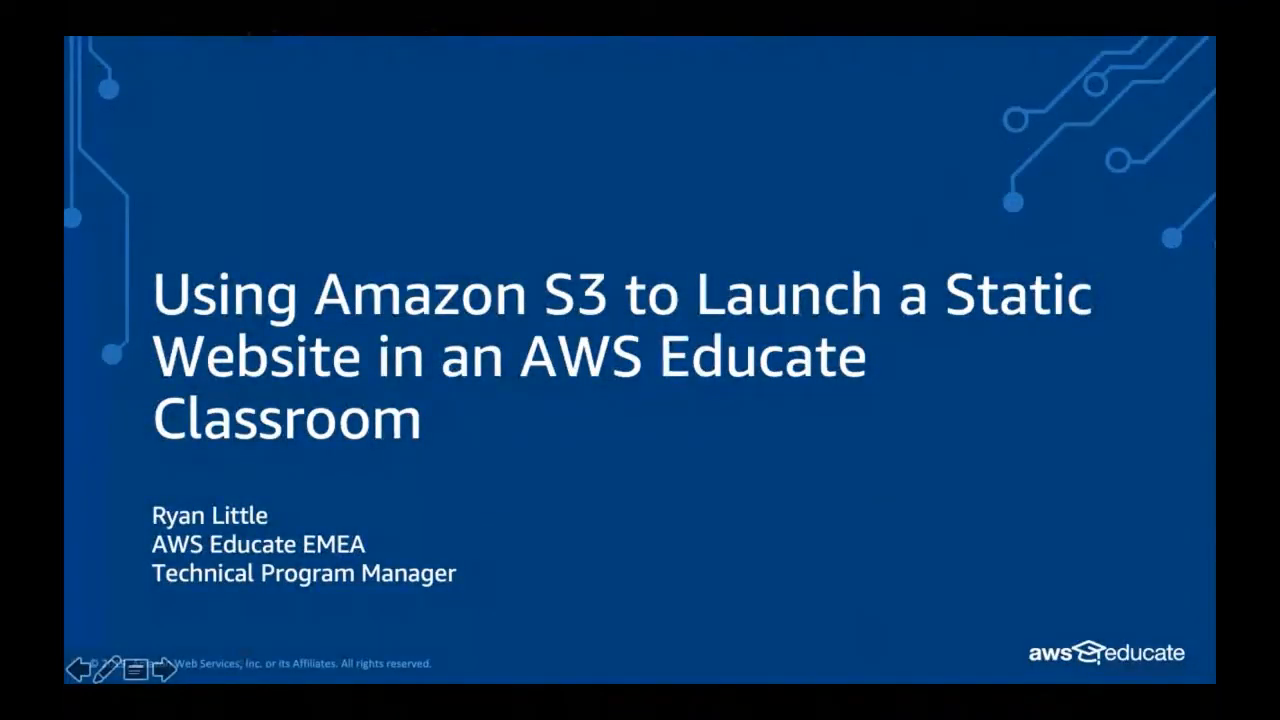
key("ctrl+Up")
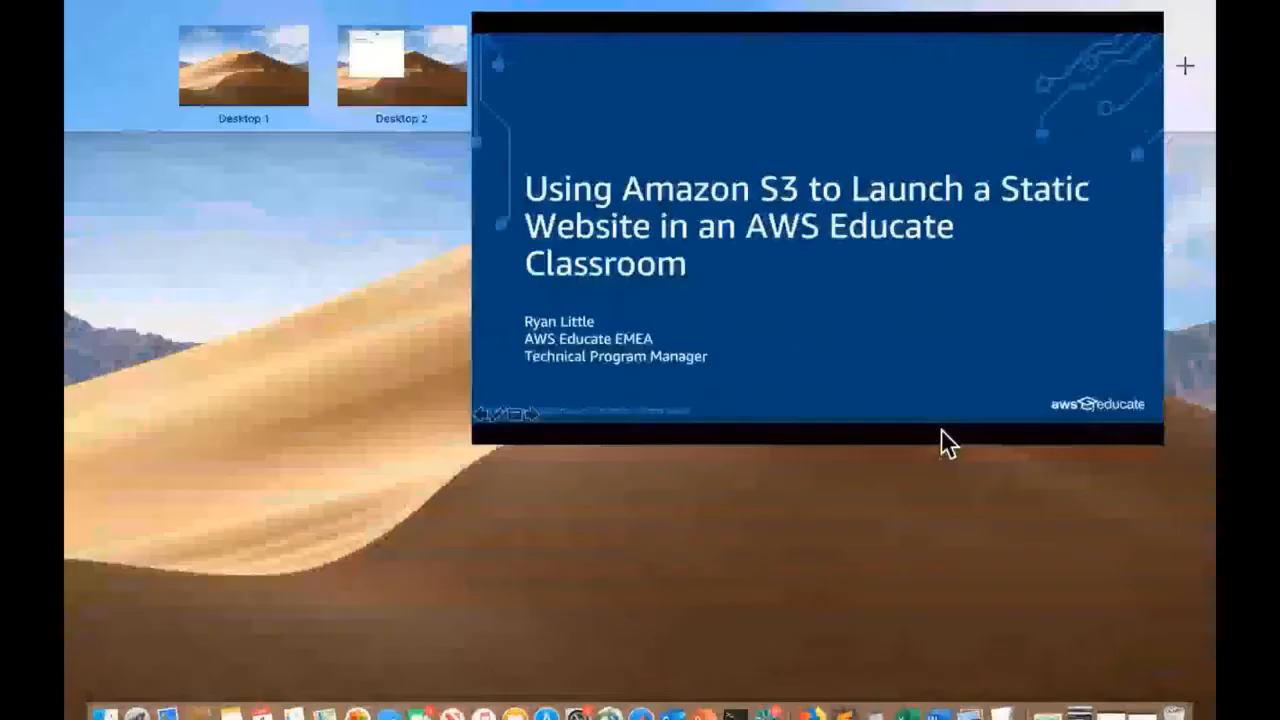
left_click(894, 75)
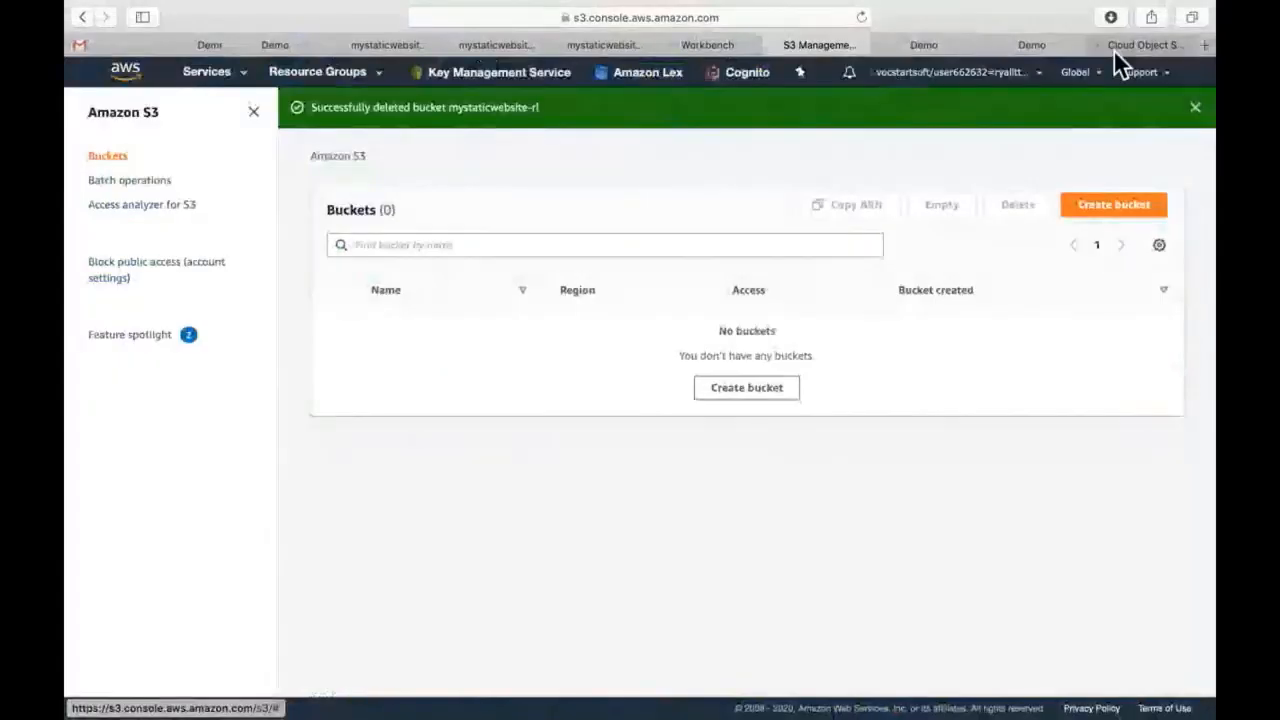
Show the Amazon S3 product overview on the AWS website and open its Getting started page.
left_click(1141, 48)
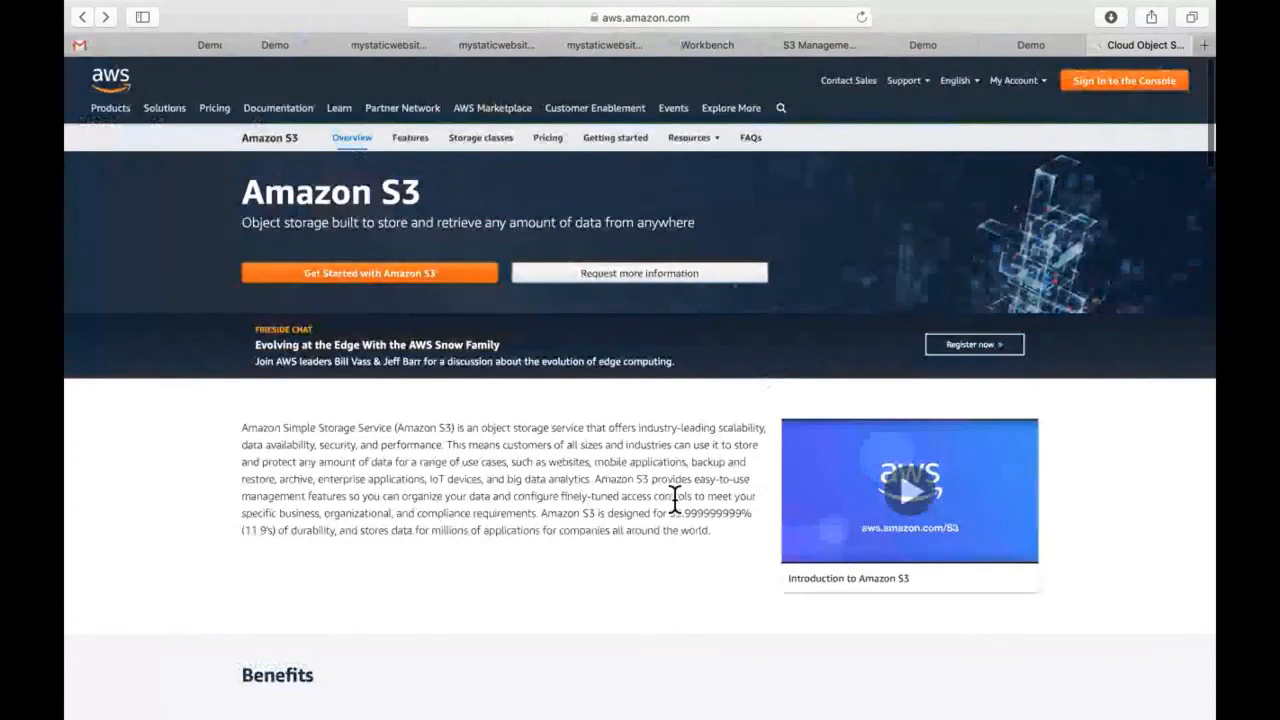
scroll(675, 500, "down", 10)
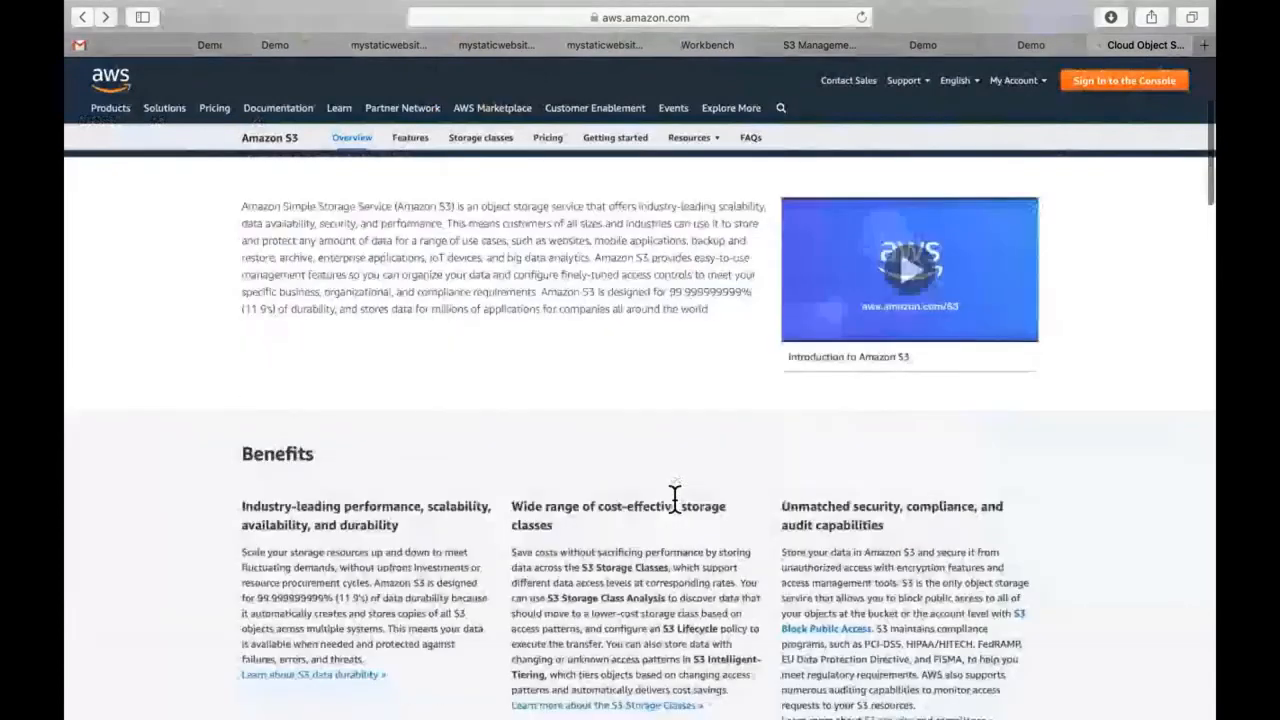
scroll(674, 500, "up", 10)
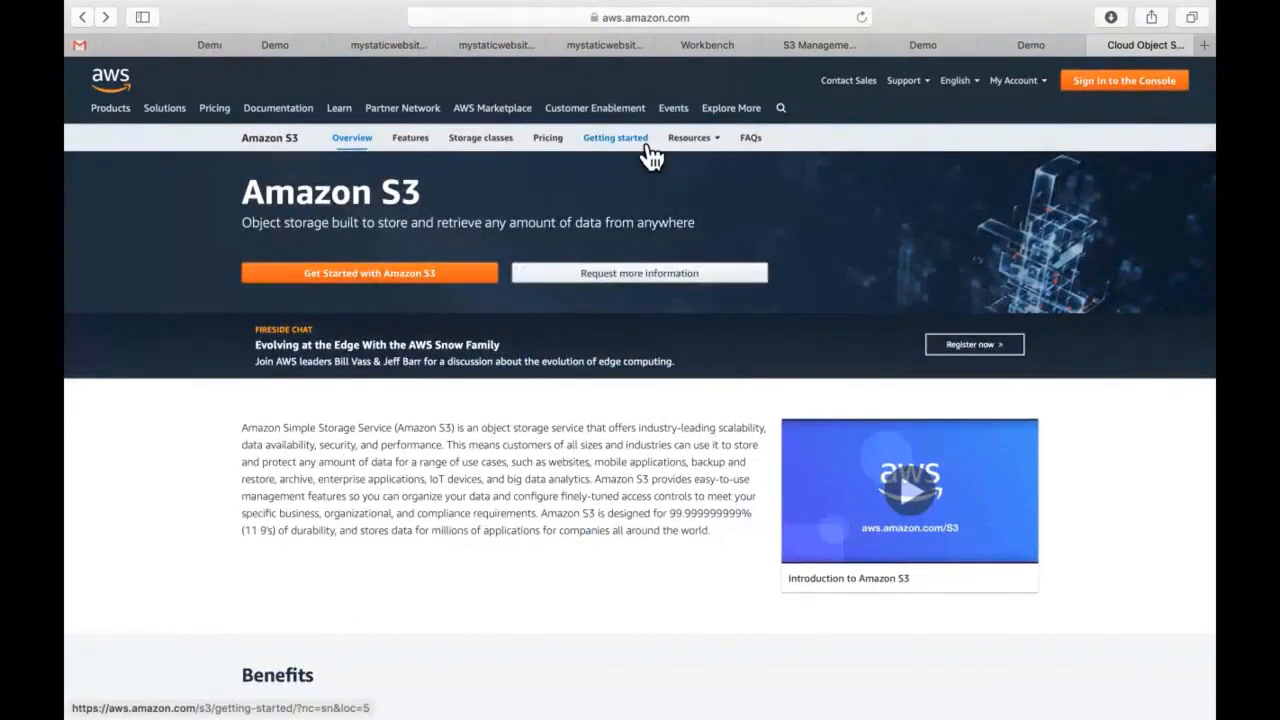
left_click(645, 146)
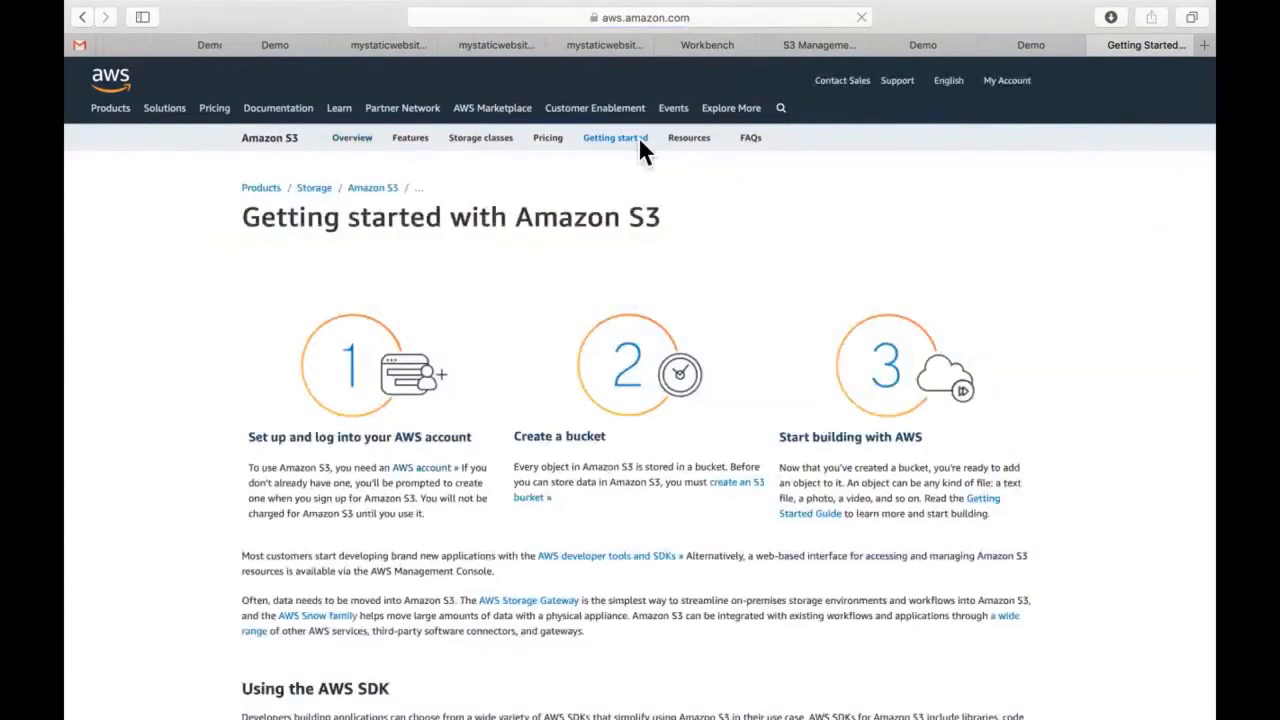
Look through the Getting started resources and open the "Host a static website" step-by-step guide in a separate tab.
scroll(618, 388, "down", 5)
scroll(618, 388, "down", 5)
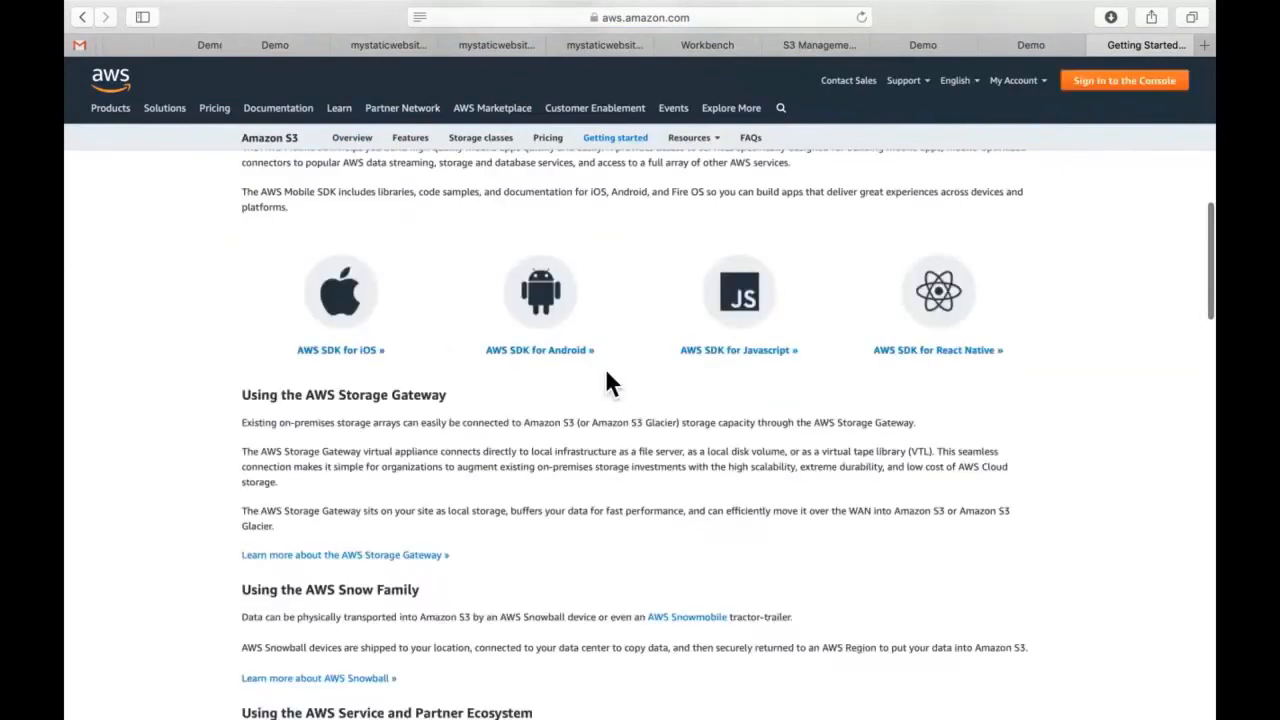
scroll(607, 374, "down", 3)
scroll(612, 383, "down", 4)
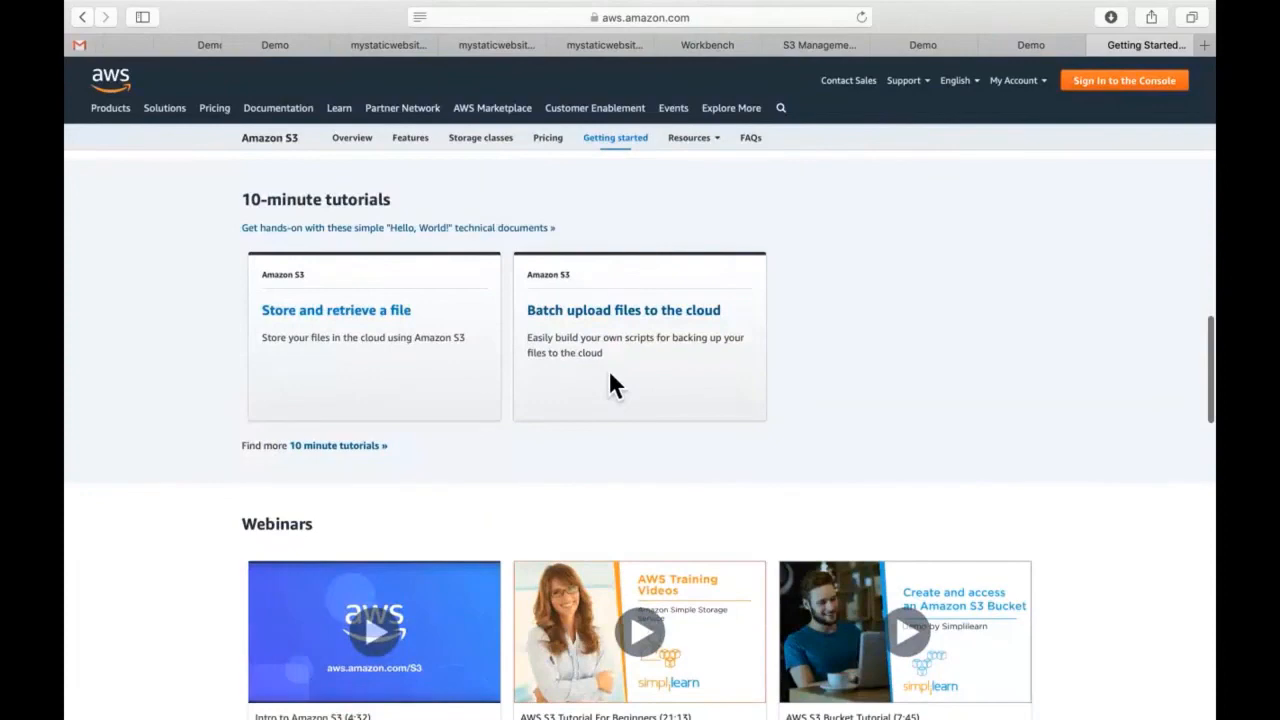
scroll(630, 376, "down", 4)
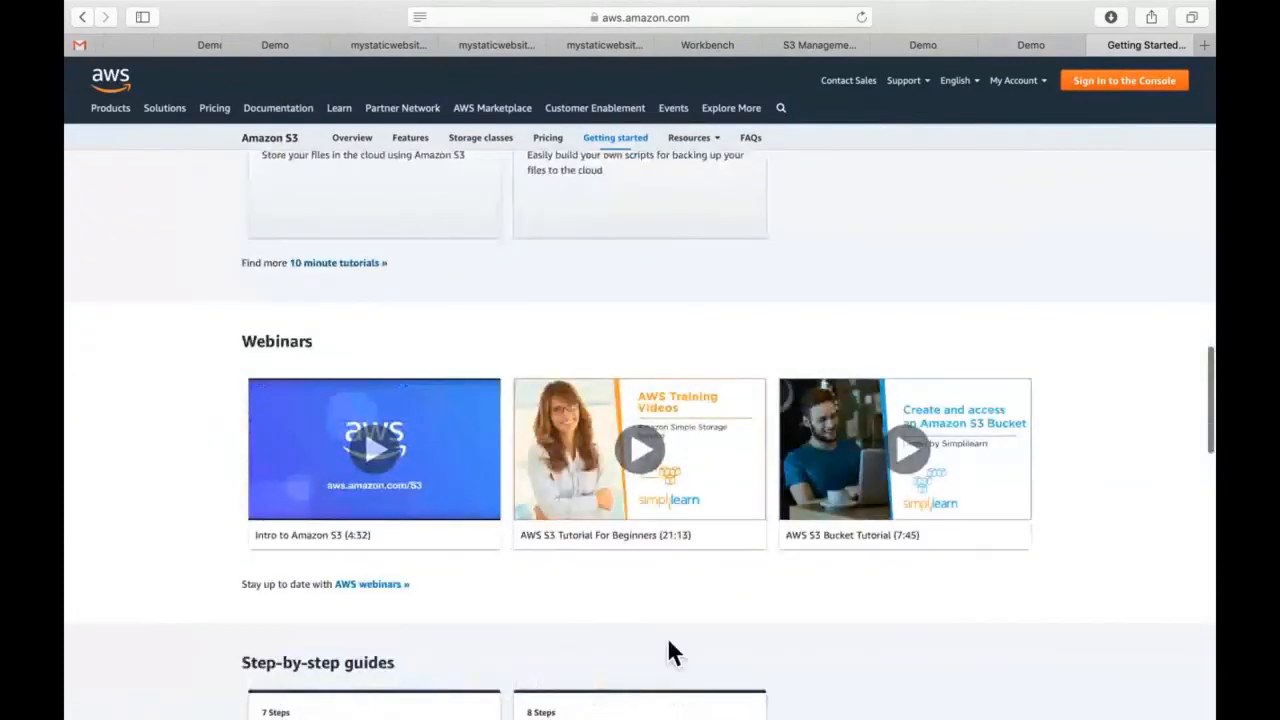
scroll(669, 650, "down", 7)
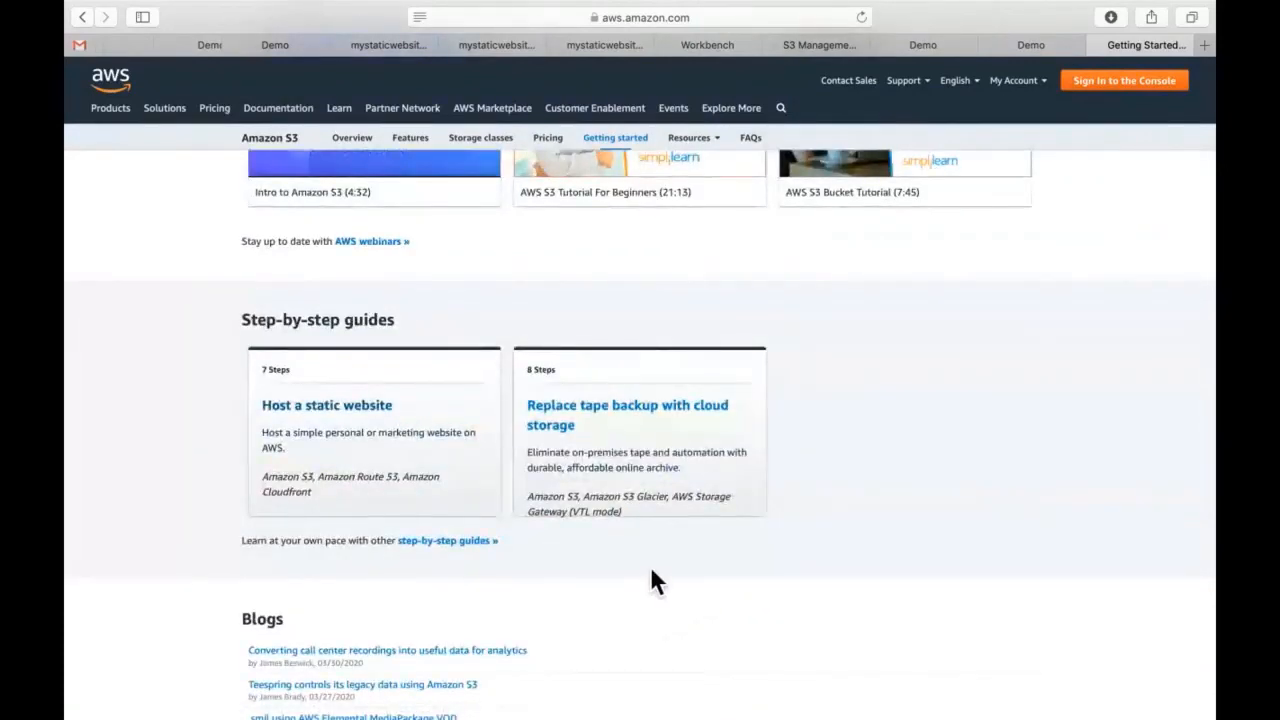
left_click(338, 426, "super")
Show the "Hosting Static Websites on AWS" guidance document and switch to the PowerPoint presentation.
left_click(266, 48)
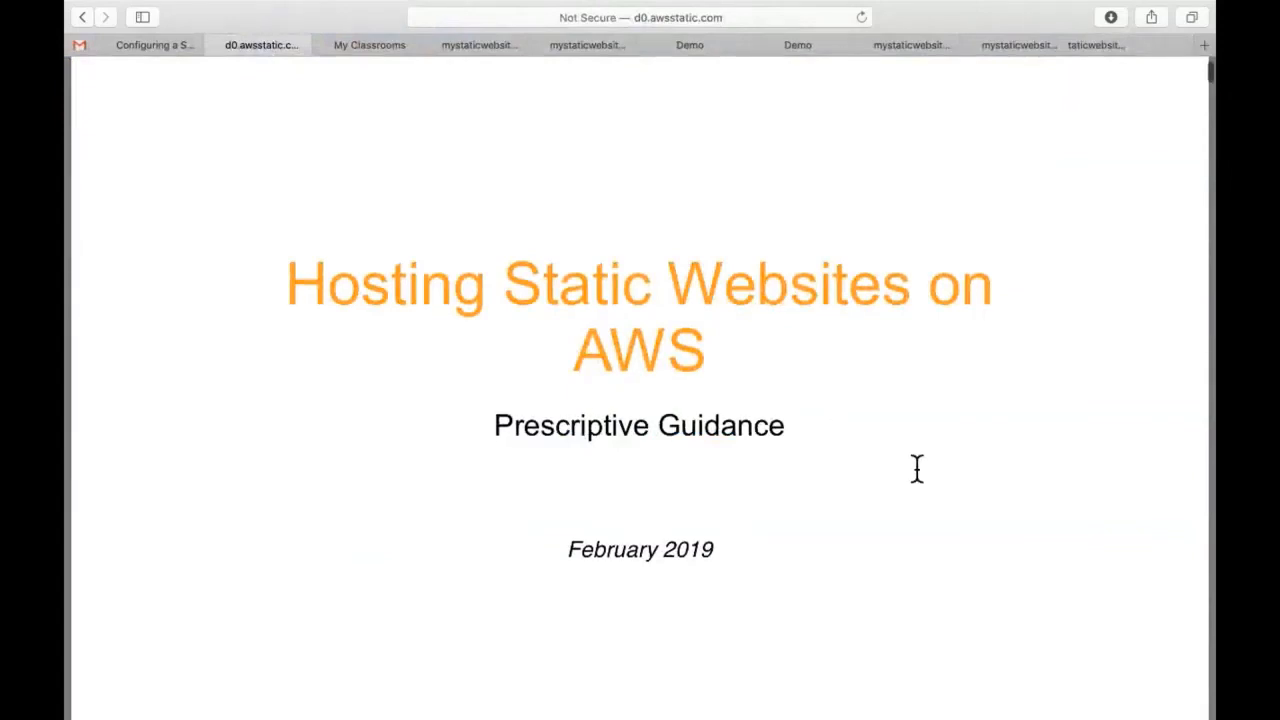
key("ctrl+Up")
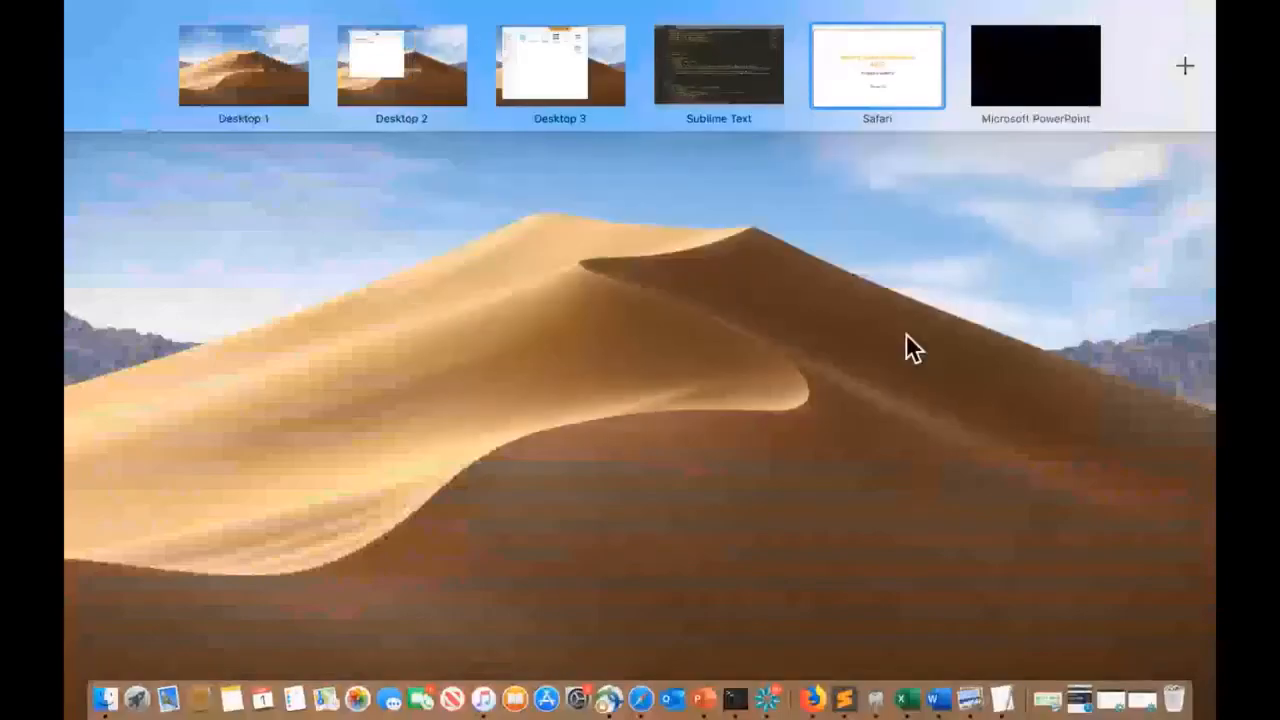
left_click(1035, 65)
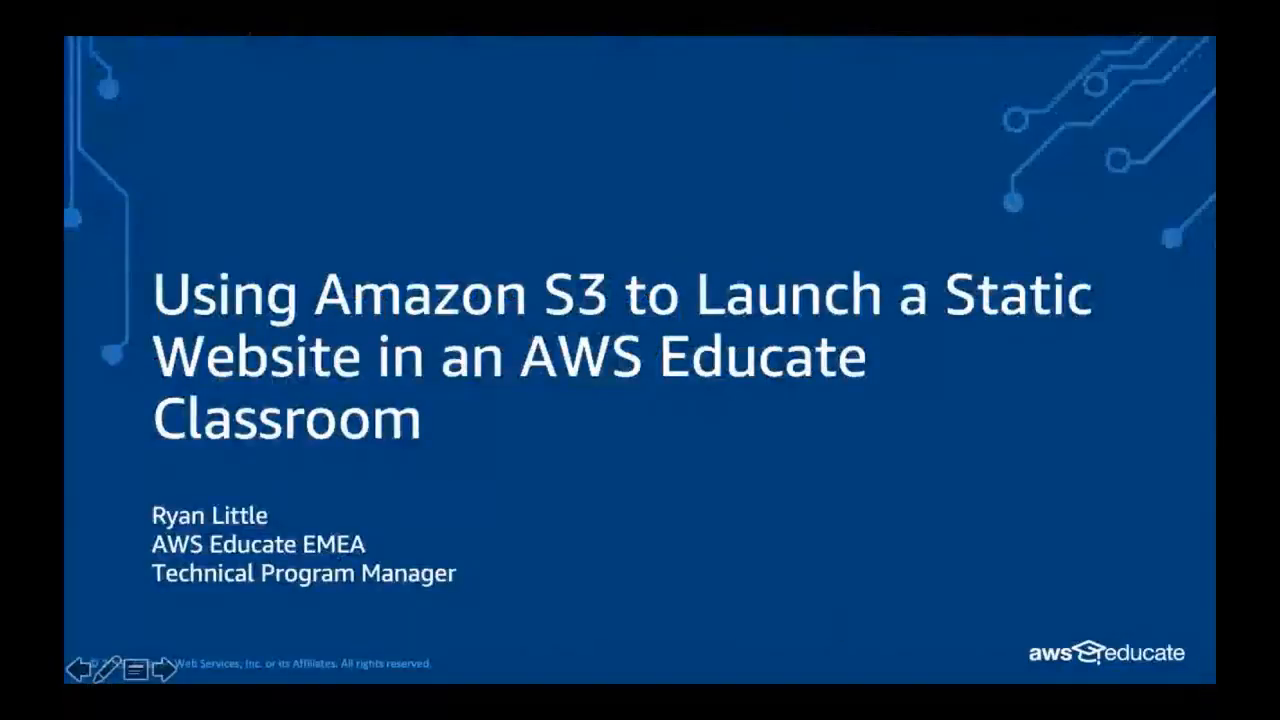